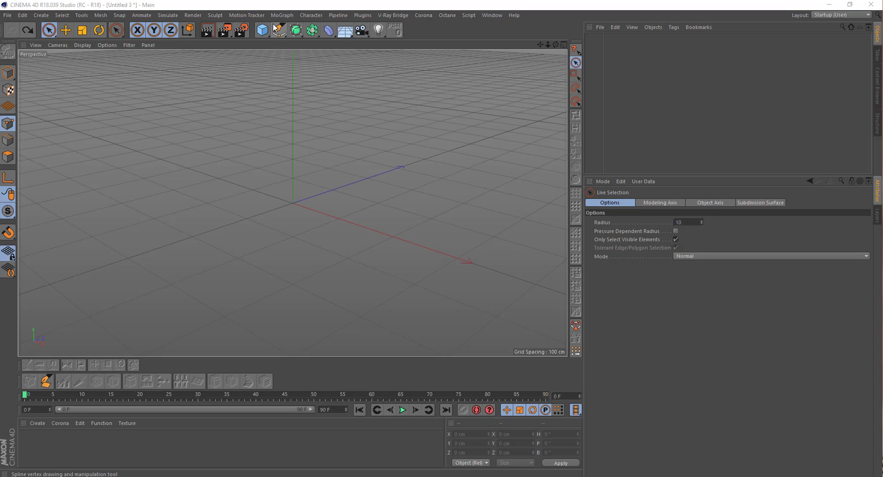
- With the Pen tool in a maximized Front view, draw a Bezier spline: flat start, long downward sweep, small end hook
left_click(279, 31)
middle_click(242, 140)
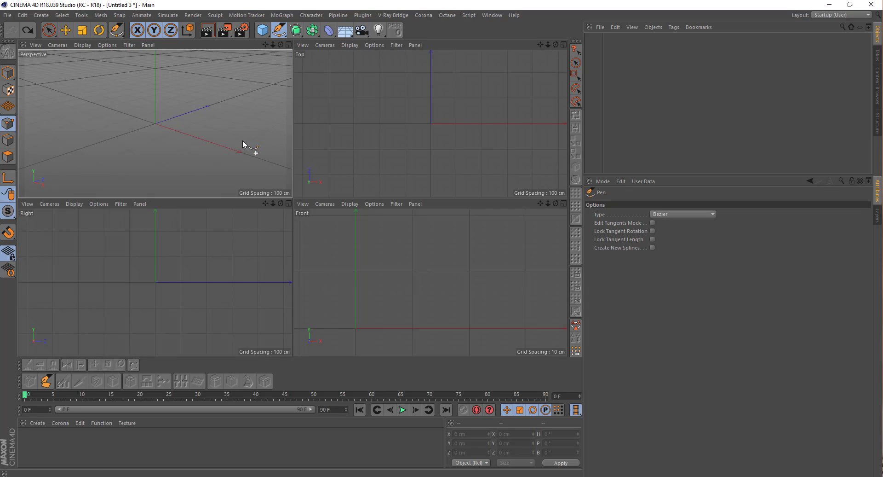
middle_click(368, 237)
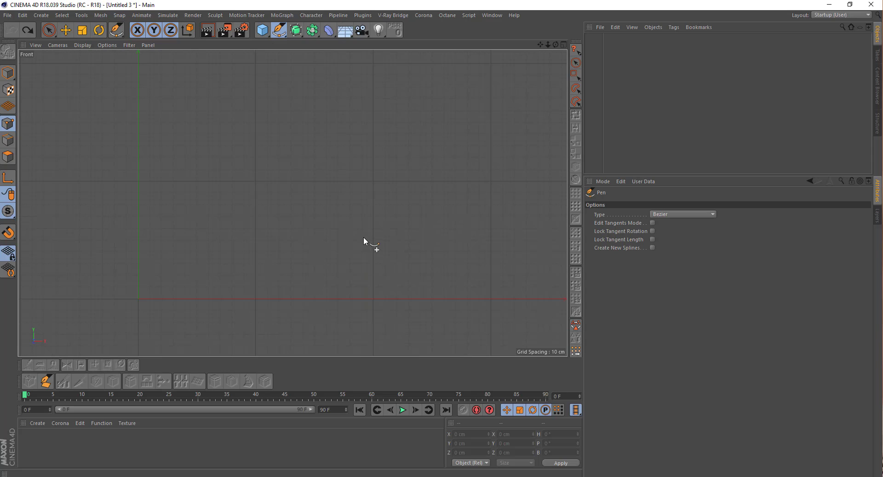
left_click(138, 120)
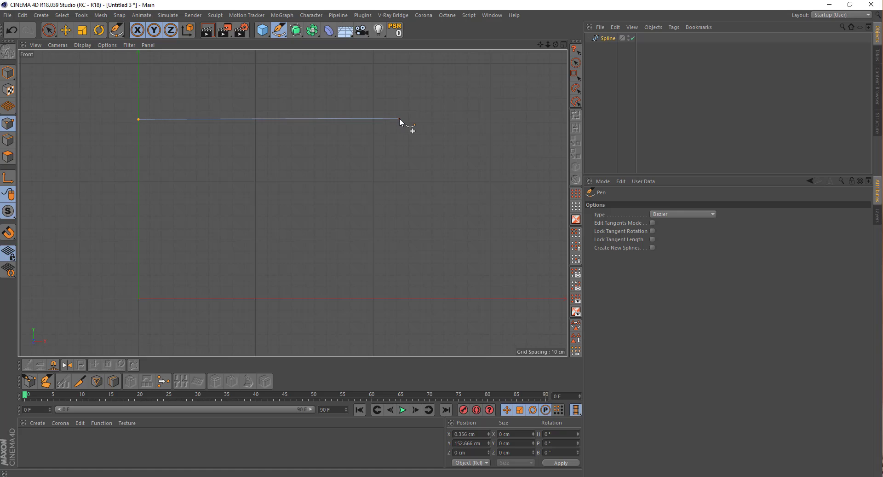
mouse_move(402, 161)
left_mouse_down()
mouse_move(431, 214)
mouse_move(446, 209)
mouse_move(439, 207)
left_mouse_up()
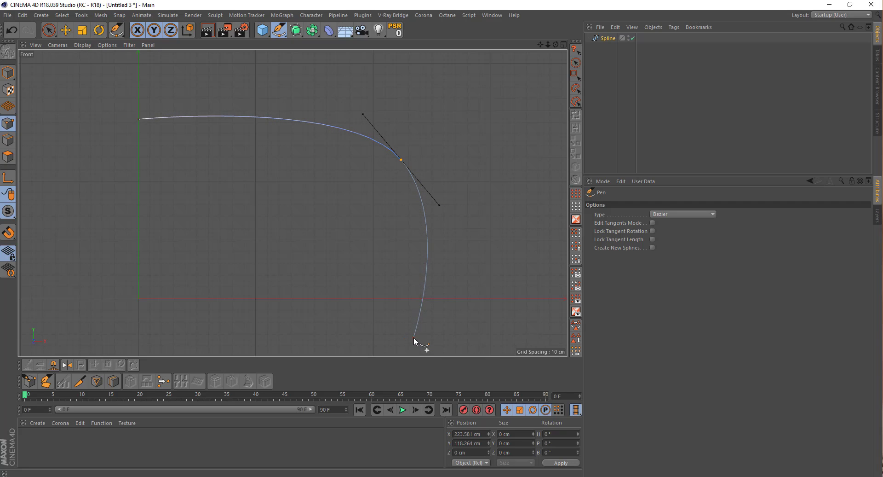
middle_click_drag(414, 338, 410, 249, "alt")
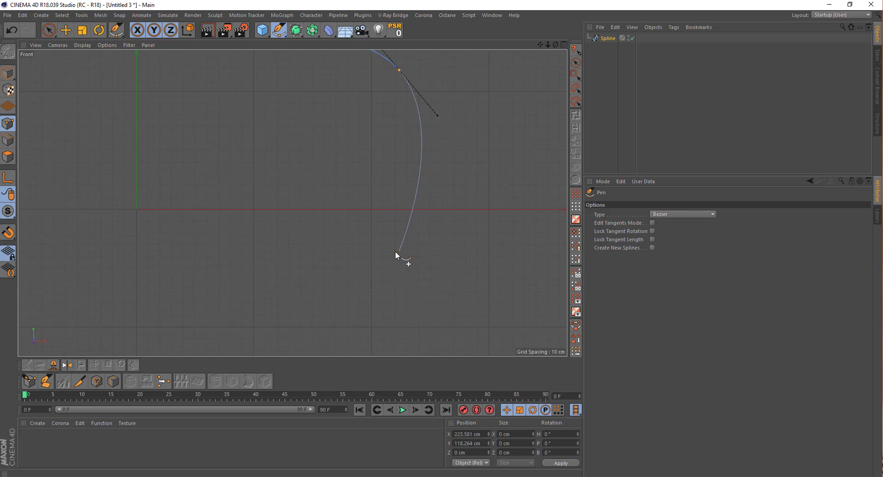
left_click_drag(378, 258, 349, 272)
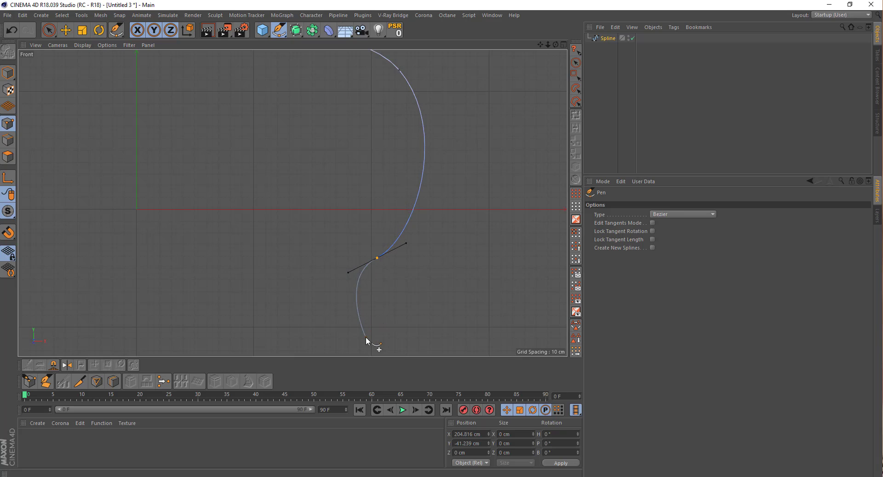
left_click(366, 343)
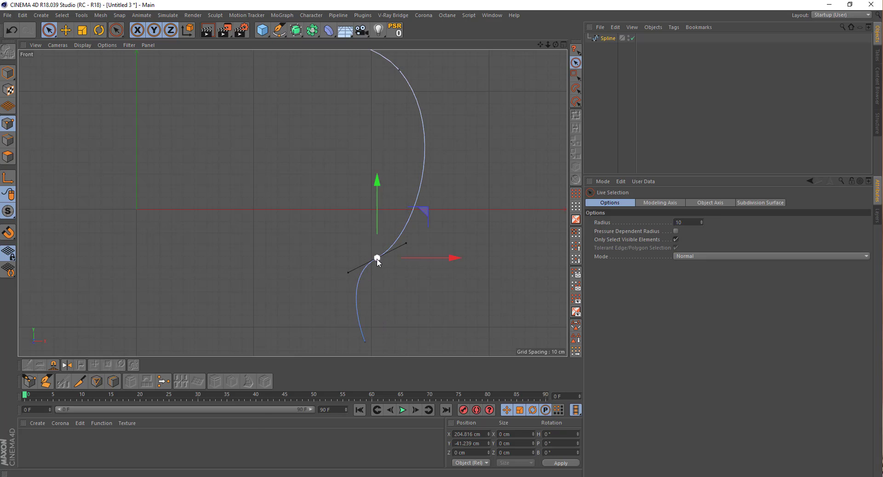
mouse_move(347, 273)
left_mouse_down()
mouse_move(385, 273)
mouse_move(386, 289)
mouse_move(368, 299)
left_mouse_up()
scroll(383, 272, "down", 2)
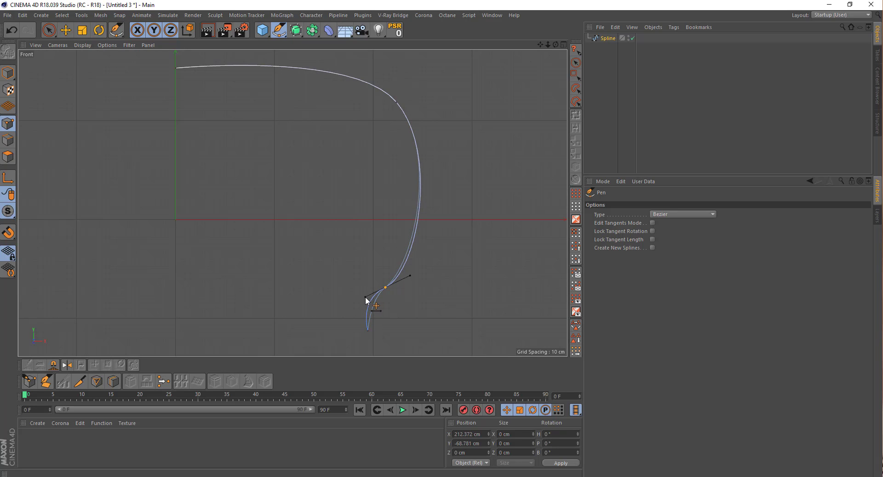
- Raise the spline's first point slightly upward on Y
key("space")
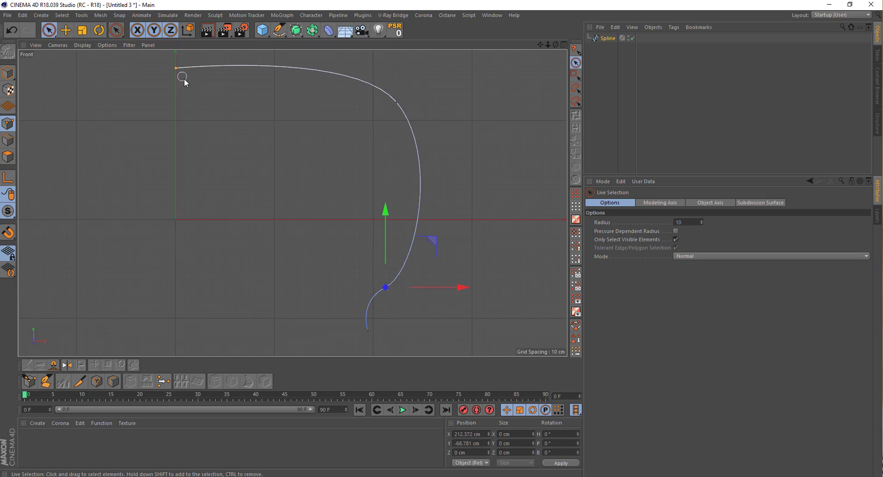
left_click(176, 69)
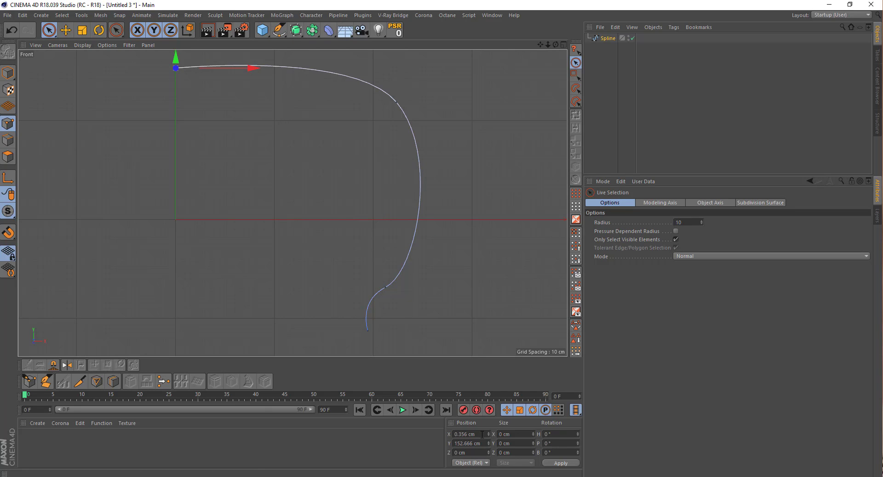
left_click(557, 463)
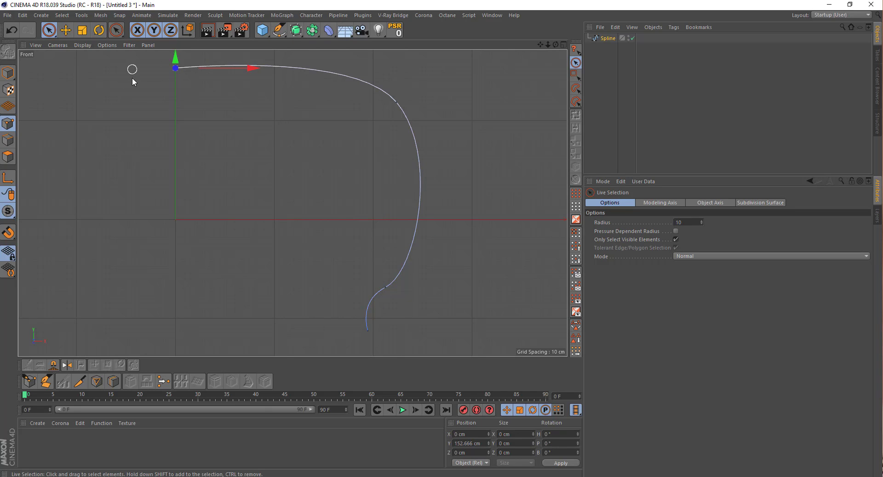
scroll(133, 82, "up", 2)
scroll(173, 124, "up", 3)
left_click_drag(211, 114, 208, 99)
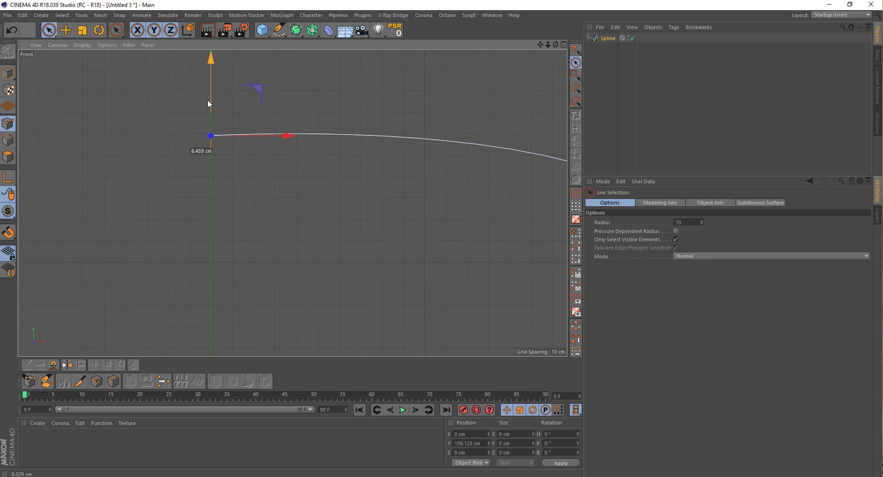
key("p")
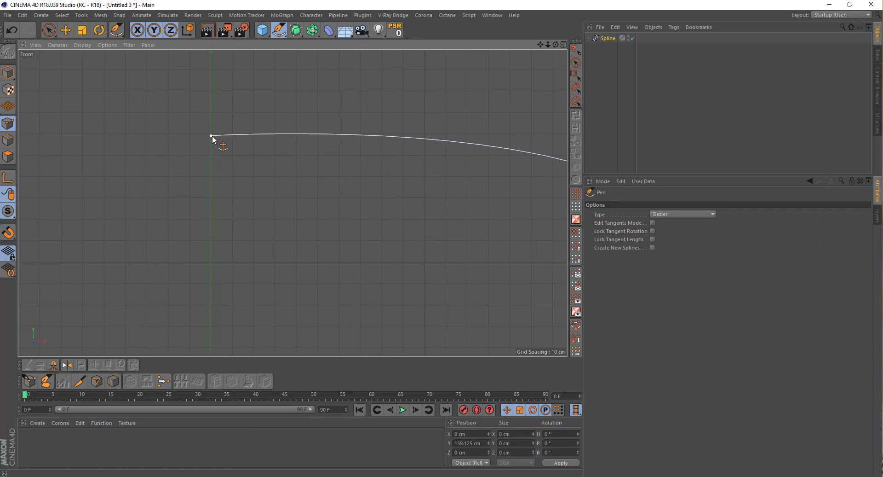
key("space")
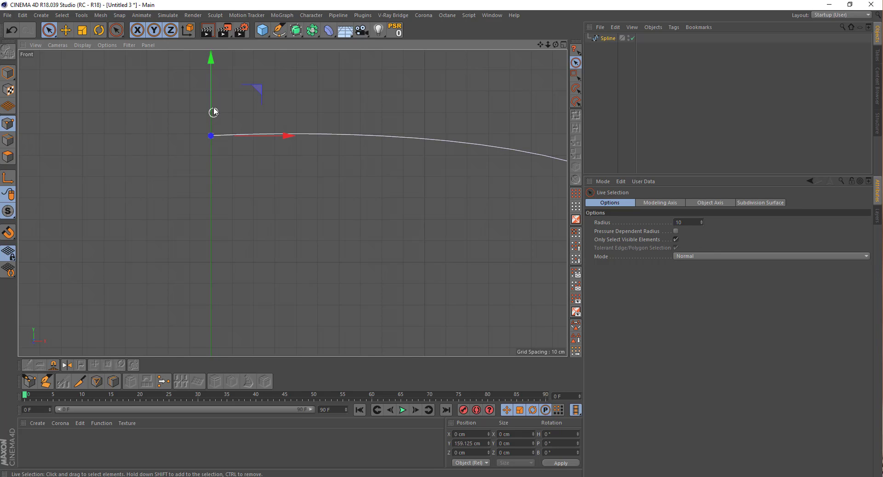
left_click_drag(212, 103, 209, 95)
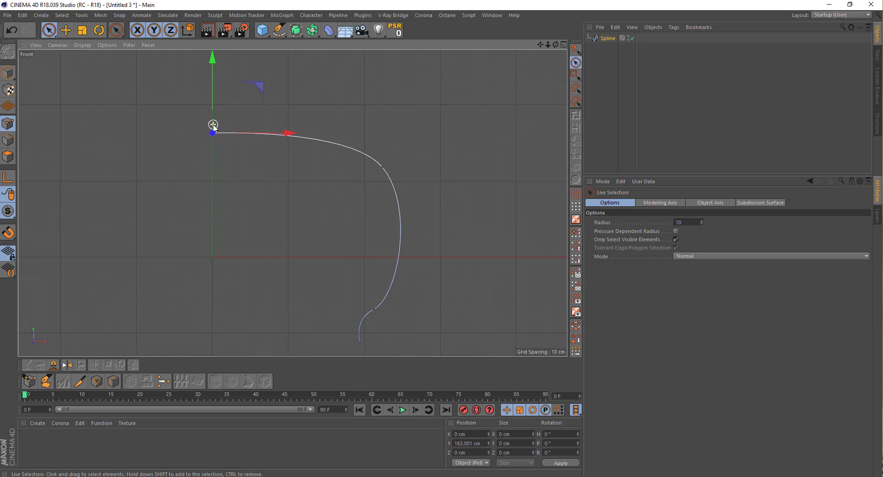
- Frame the spline in a maximized Perspective view and bring up the primitive objects list
middle_click(175, 168)
middle_click(177, 150)
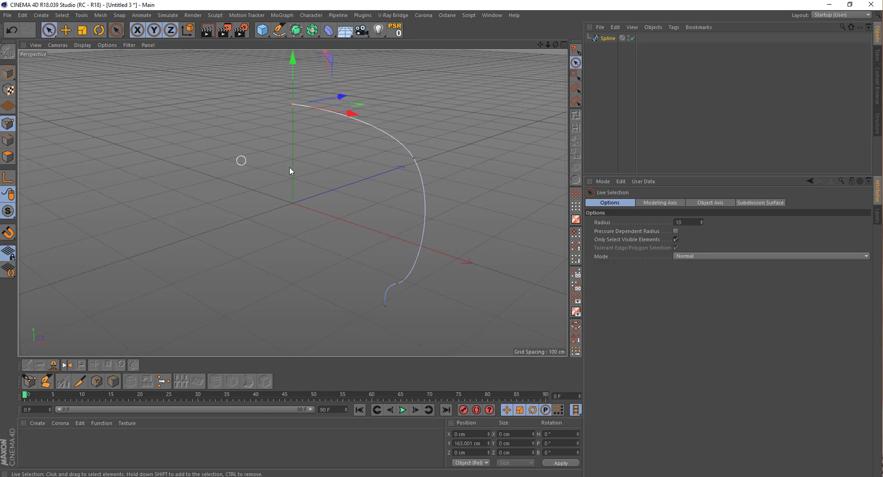
mouse_move(289, 167)
left_mouse_down("alt")
mouse_move(125, 153)
mouse_move(277, 165)
mouse_move(333, 191)
left_mouse_up("alt")
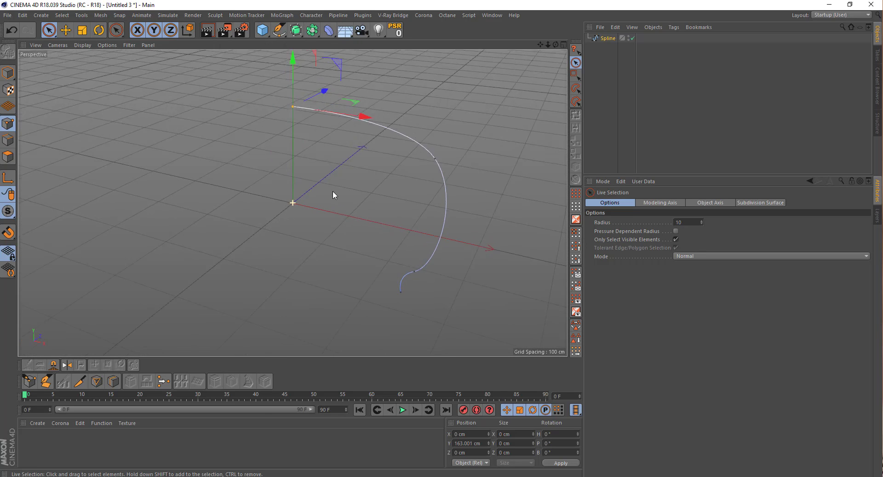
left_click_drag(278, 159, 292, 141, "alt")
middle_click_drag(292, 142, 244, 182, "alt")
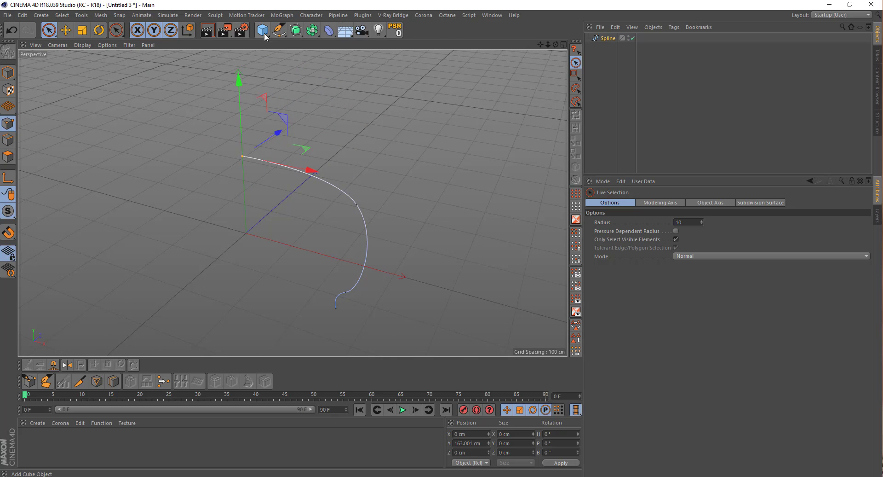
left_click_drag(263, 30, 296, 40)
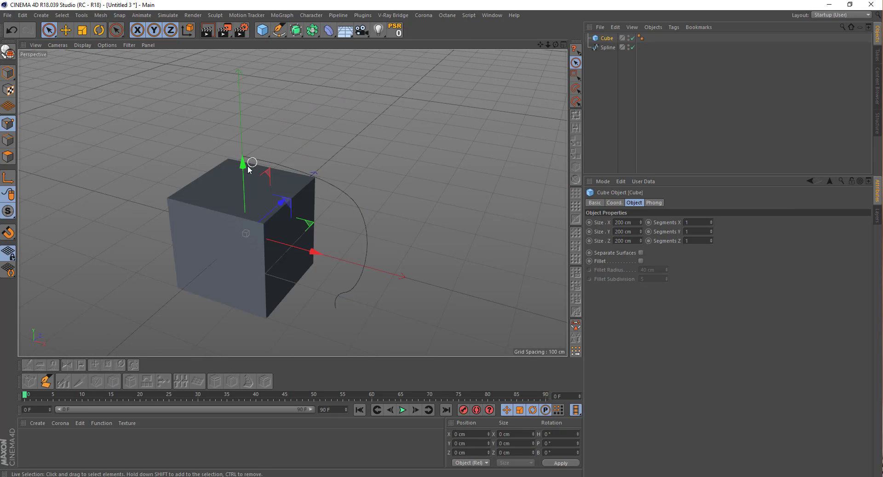
- Add a 200 cm cube, move it upward, and make it editable
left_click(279, 30)
key("space")
mouse_move(242, 168)
left_mouse_down()
mouse_move(216, 73)
mouse_move(179, 57)
left_mouse_up()
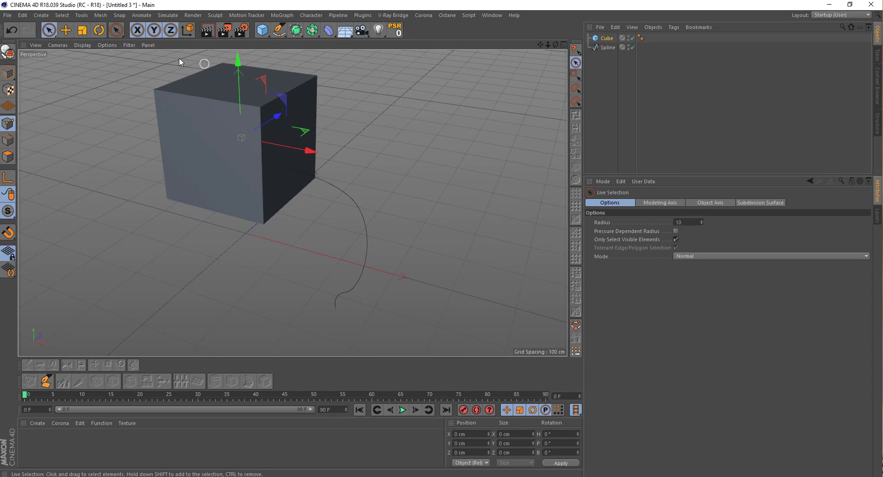
left_click(9, 53)
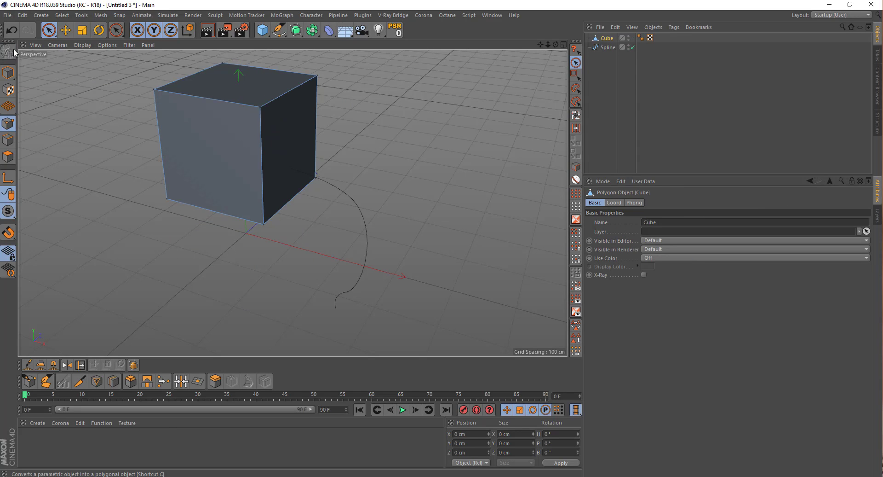
- In a maximized Front view, move the cube's top edge down to flatten it into a thin slab
middle_click(197, 159)
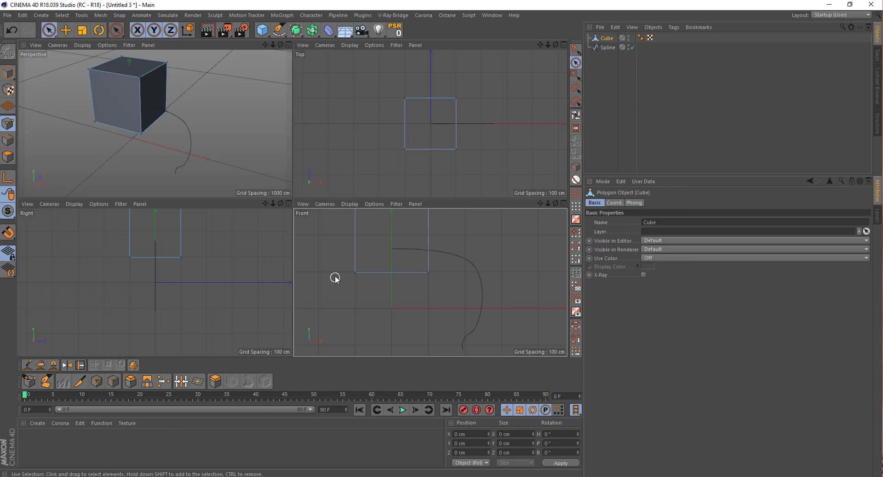
middle_click(335, 276)
left_click(575, 74)
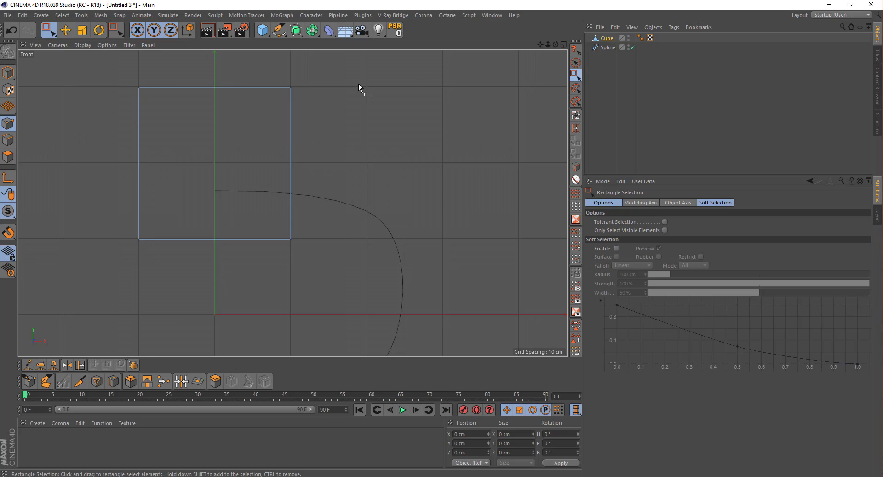
left_click_drag(334, 72, 74, 114)
left_click_drag(215, 57, 230, 153)
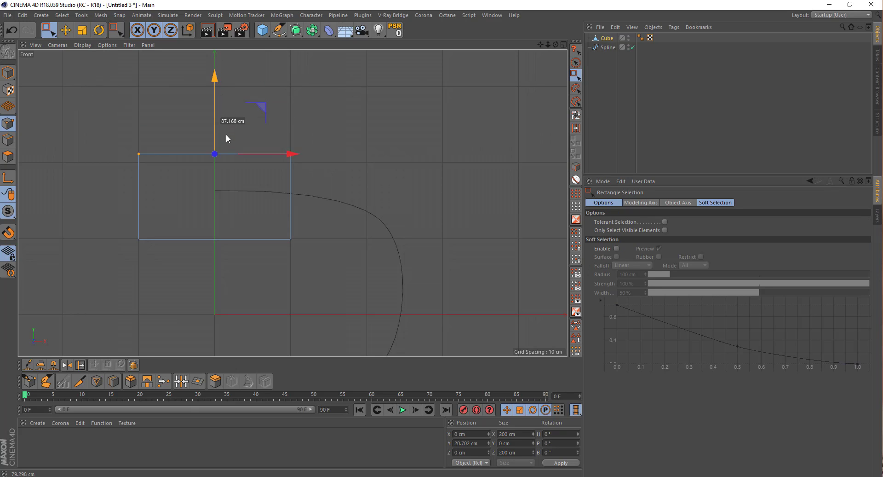
left_click_drag(115, 220, 288, 235)
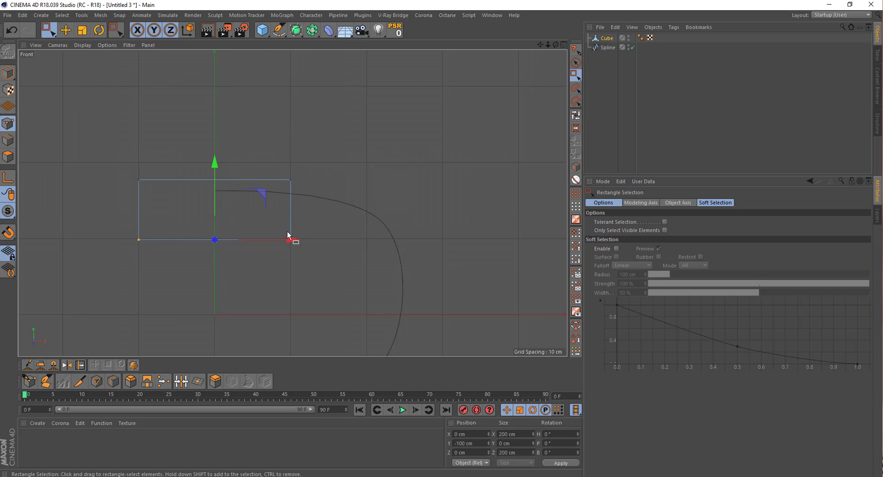
left_click_drag(217, 187, 213, 140)
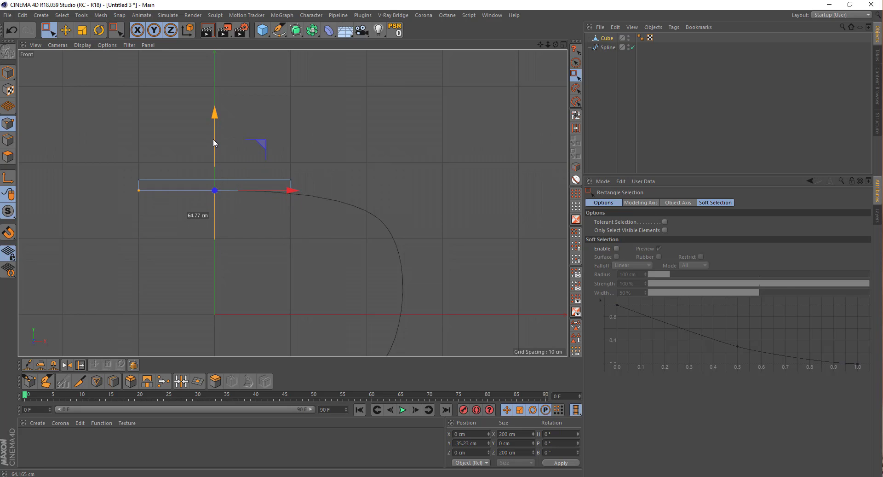
- Fine-tune the slab's top edge and pull its left side right to the spline's first point
scroll(131, 168, "up", 5)
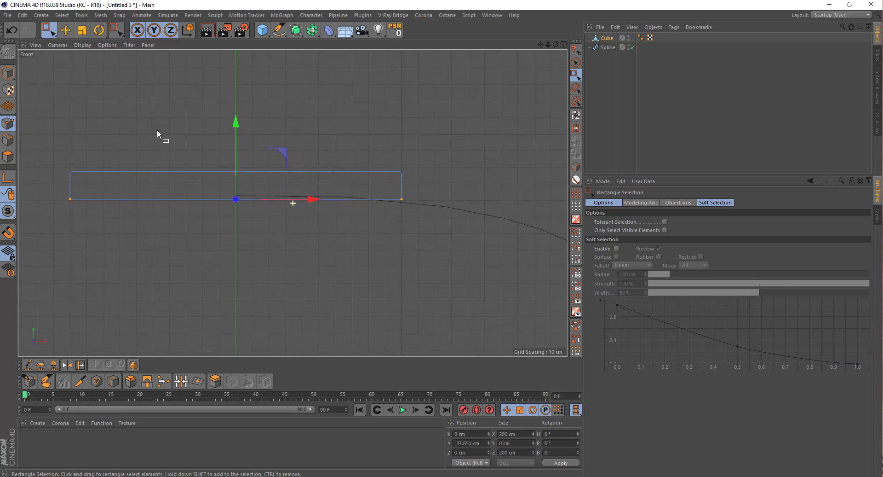
left_click_drag(170, 158, 434, 174)
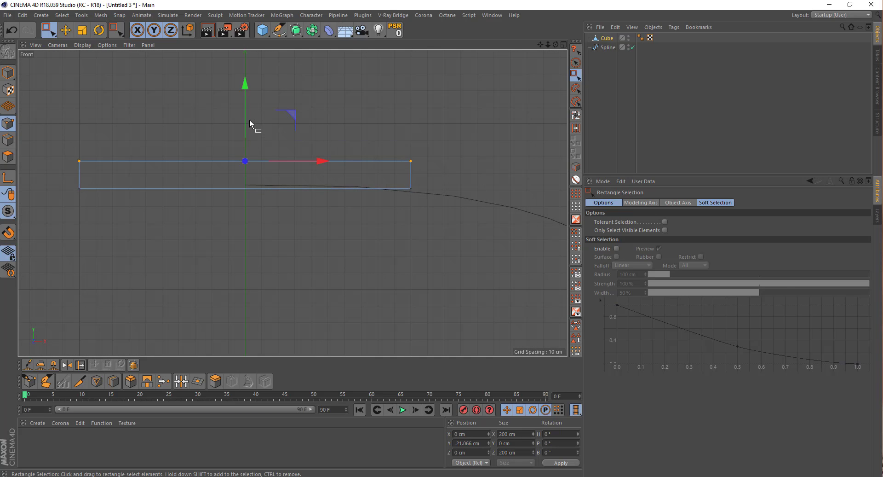
left_click_drag(244, 113, 244, 110)
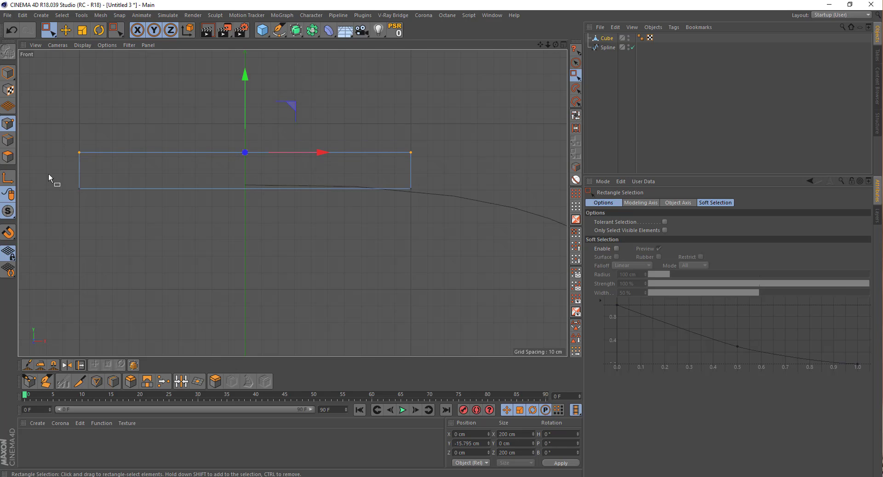
left_click_drag(55, 174, 412, 202)
mouse_move(45, 134)
left_mouse_down()
mouse_move(135, 198)
mouse_move(287, 169)
left_mouse_up()
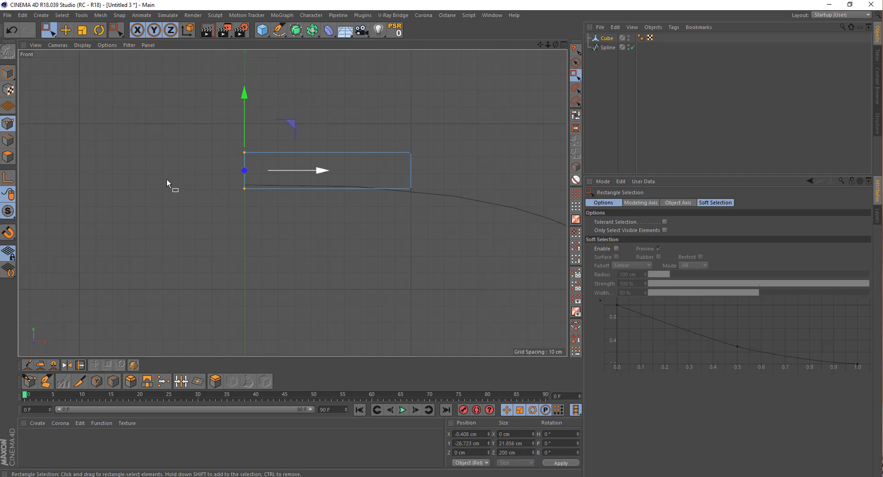
- Place three loop cuts along the slab: about 30% along, further on, and near the end
left_click(113, 380)
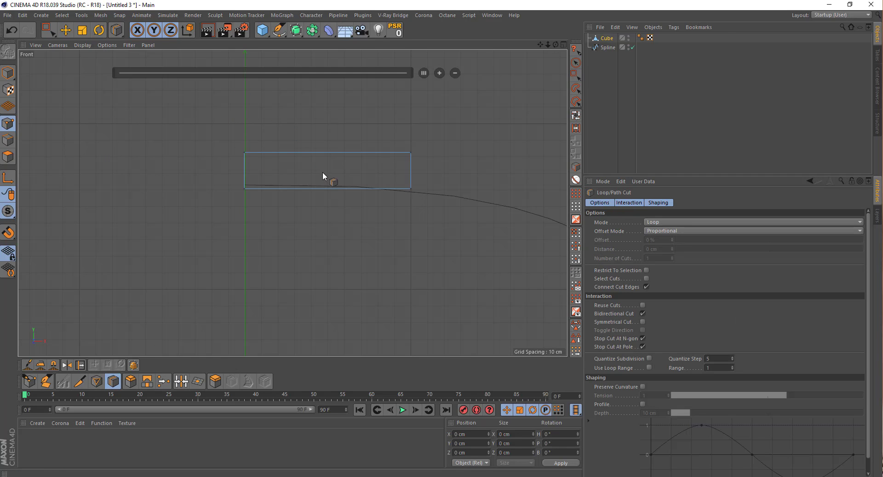
left_click(296, 152)
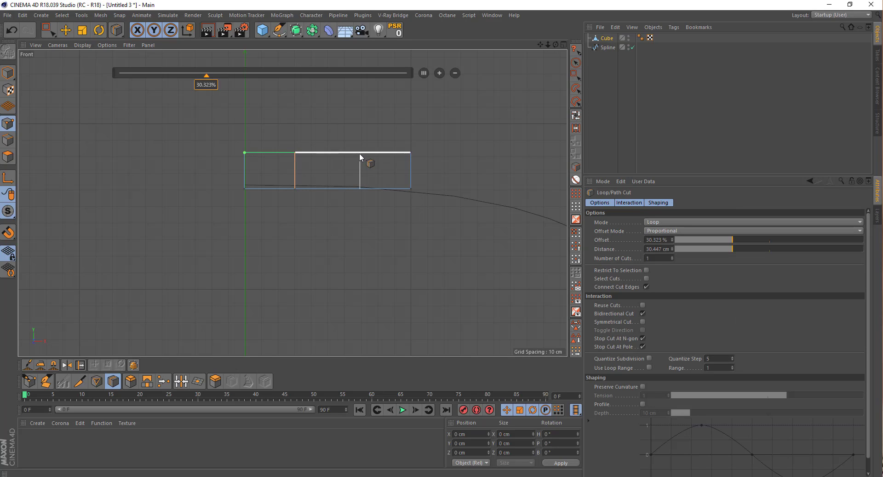
left_click(358, 153)
left_click(396, 153)
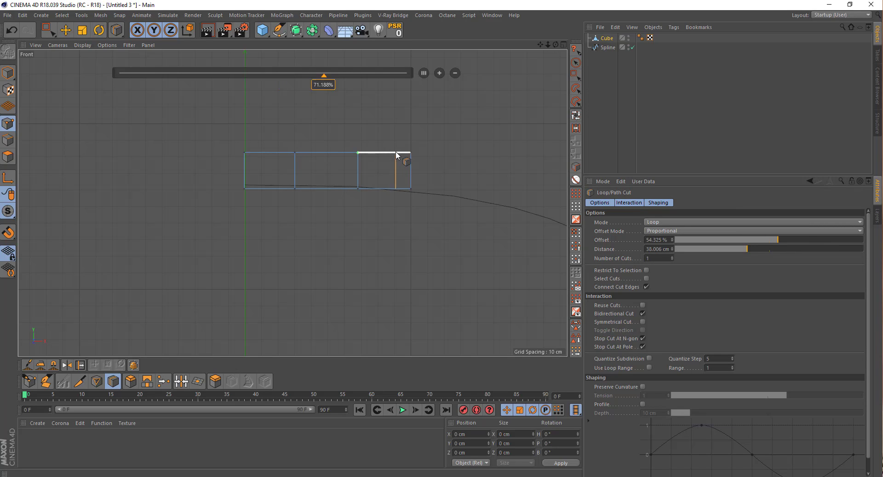
middle_click(208, 133)
middle_click(174, 137)
key("0")
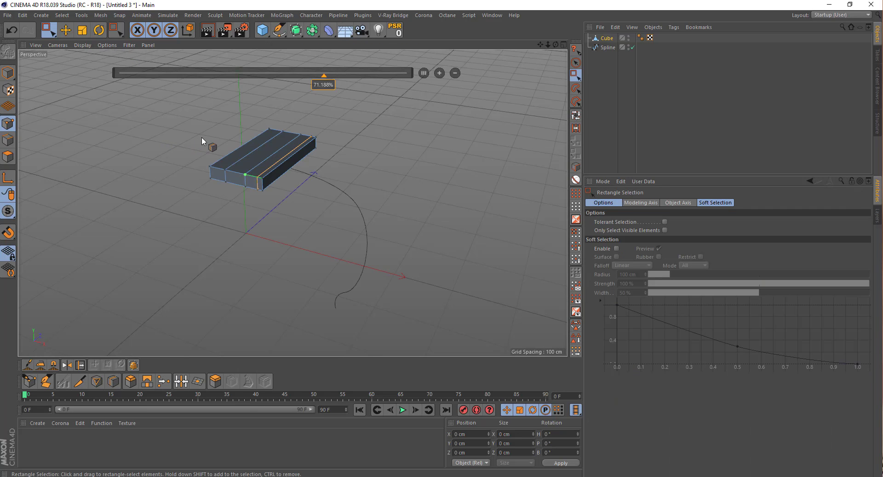
middle_click(320, 142)
middle_click(349, 132)
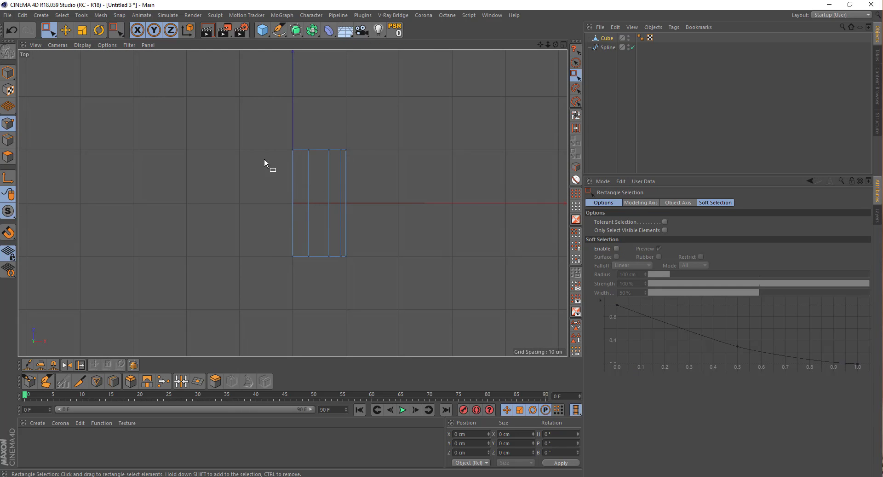
- Narrow the box in Top view by pulling its top and bottom edge points toward each other
left_click_drag(261, 137, 375, 159)
left_click_drag(319, 97, 320, 124)
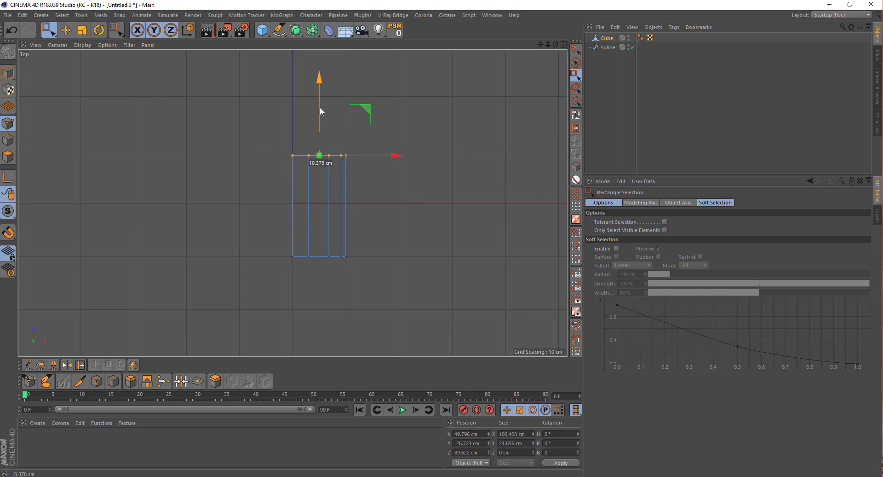
left_click_drag(379, 270, 380, 276)
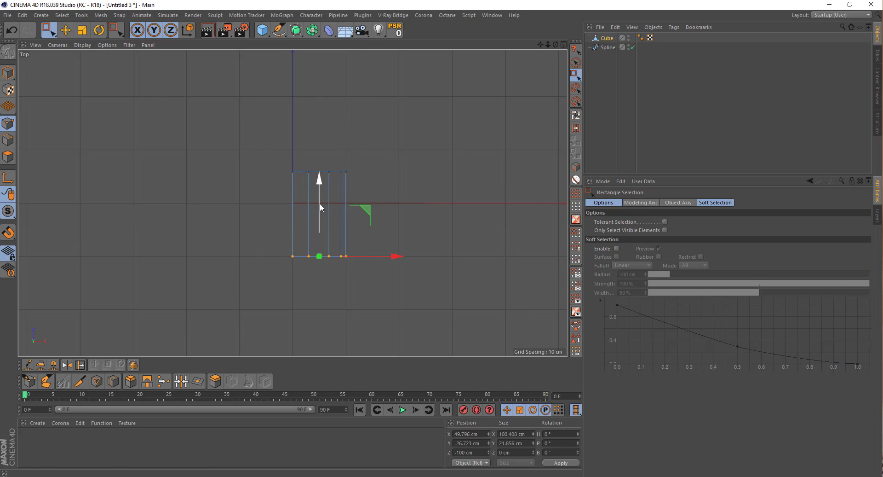
left_click_drag(319, 203, 308, 134)
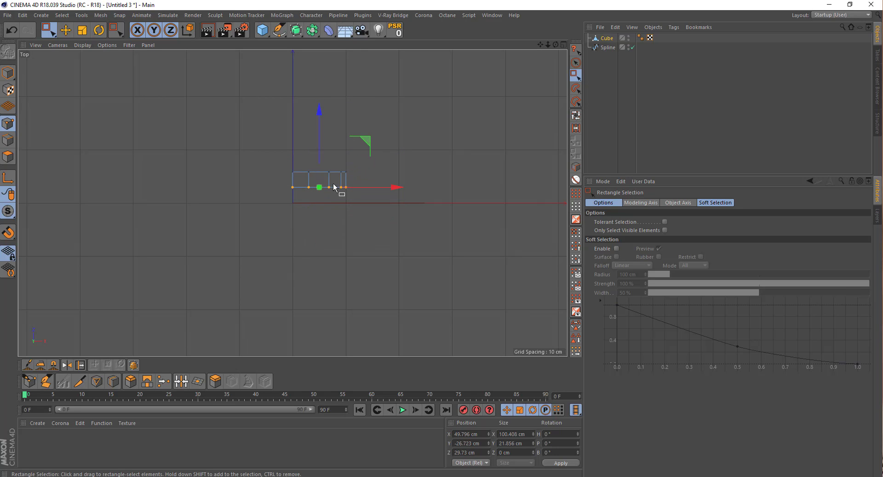
scroll(337, 186, "up", 4)
scroll(336, 186, "up", 1)
- Shift the whole block about 19 cm right and slant its left end by sliding those points up
left_click_drag(124, 104, 456, 210)
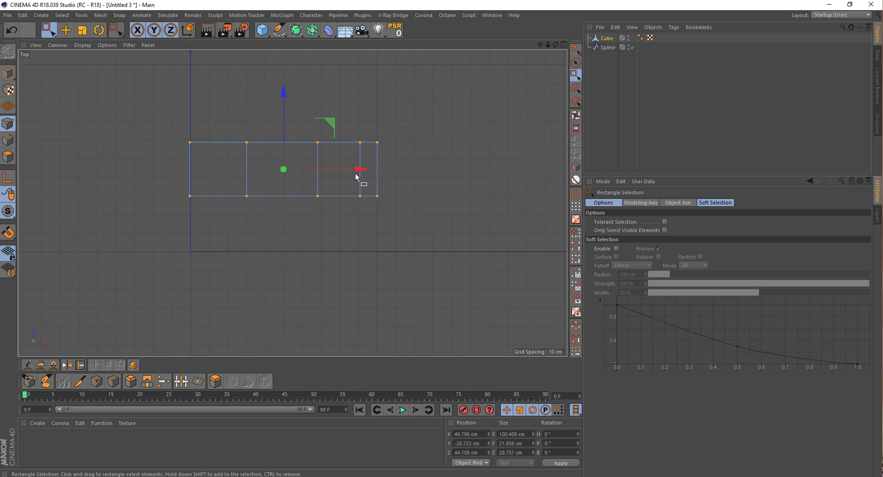
left_click_drag(354, 171, 391, 171)
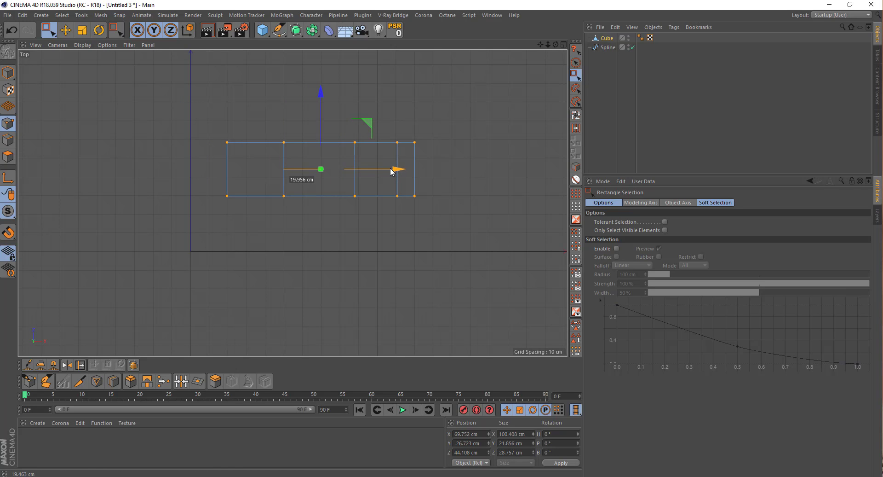
left_click_drag(204, 114, 273, 215)
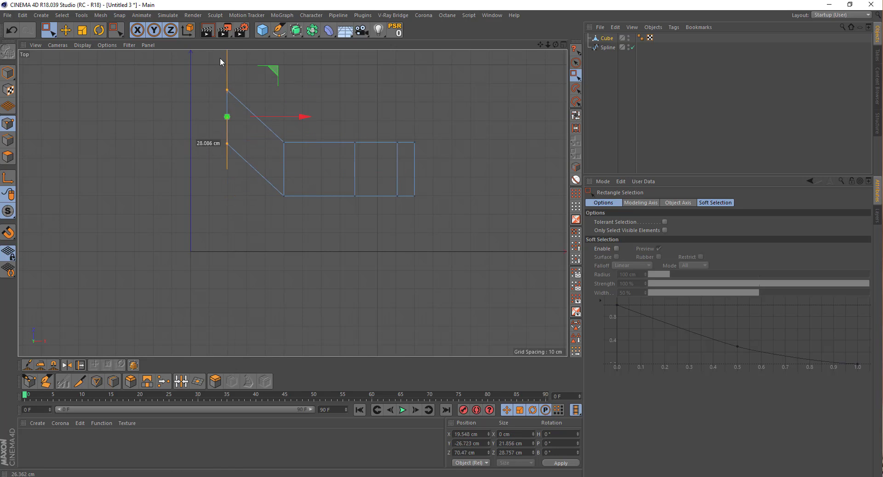
left_click_drag(226, 123, 225, 37)
left_click_drag(276, 87, 282, 83)
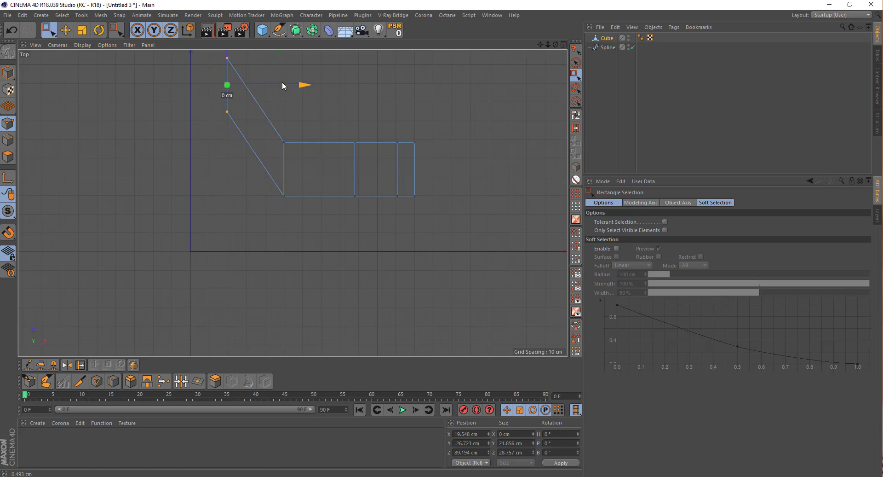
left_click_drag(282, 86, 279, 81)
middle_click_drag(351, 196, 244, 187, "alt")
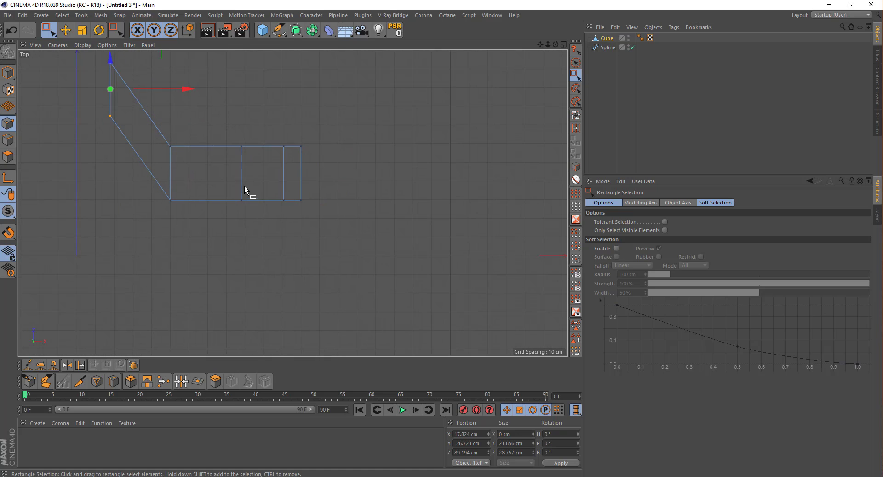
middle_click_drag(154, 164, 184, 168)
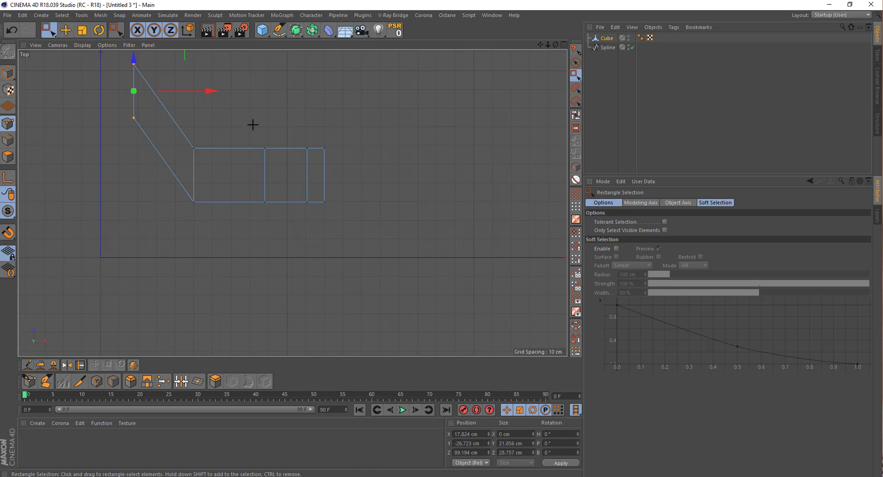
- Pull the points past the first bend downward to add a second angled bend
left_click_drag(252, 124, 336, 212)
left_click_drag(297, 101, 300, 146)
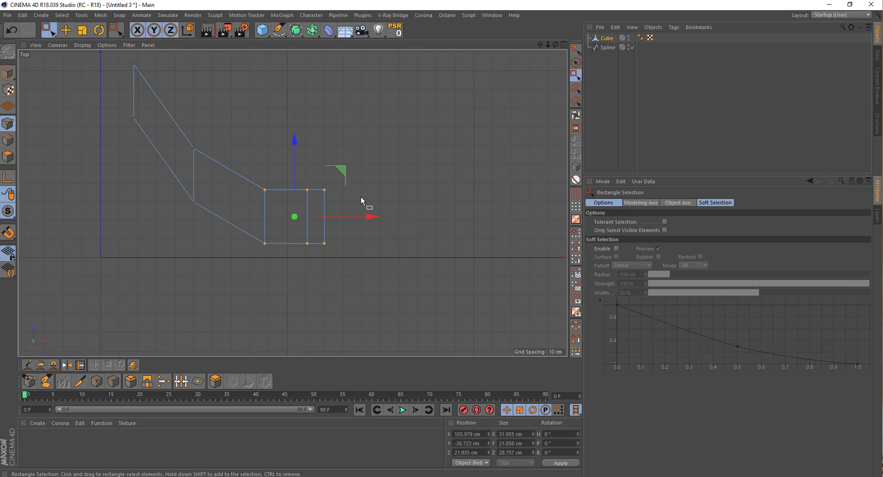
middle_click(239, 178)
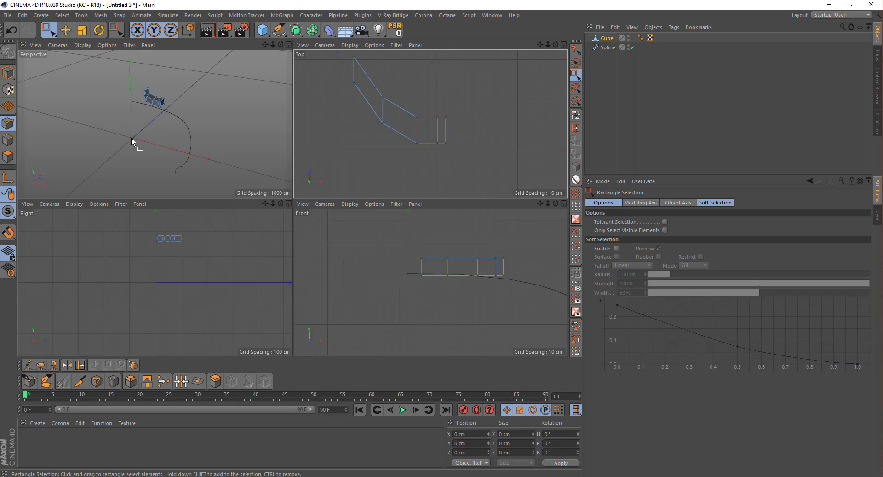
middle_click(131, 137)
left_click_drag(349, 159, 229, 158, "alt")
scroll(278, 142, "up", 2)
scroll(278, 142, "up", 3)
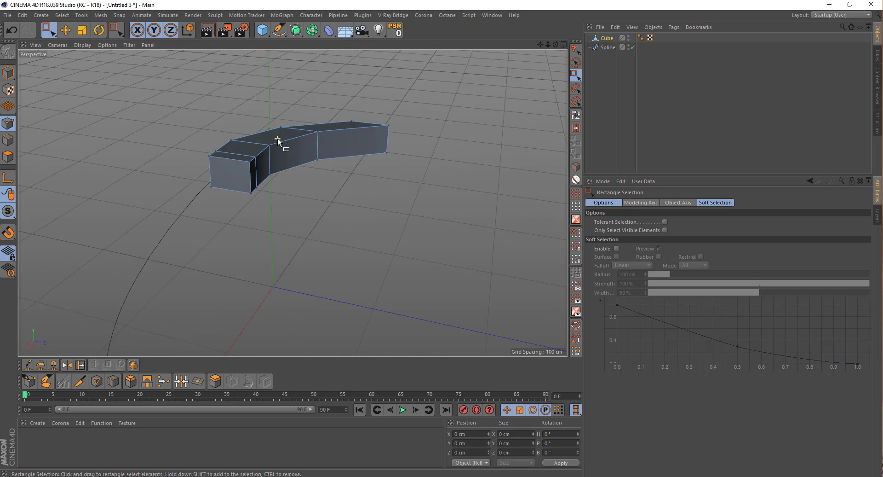
scroll(278, 141, "up", 3)
scroll(278, 141, "up", 2)
left_click(8, 156)
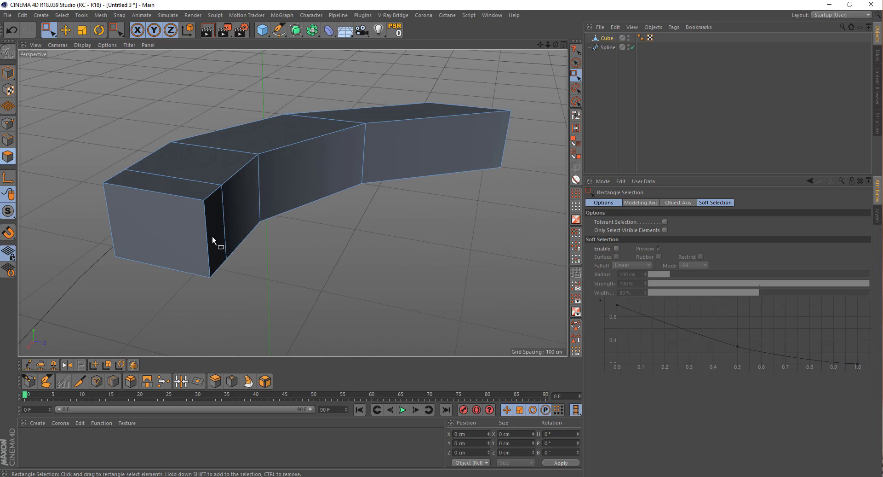
left_click_drag(232, 181, 183, 283)
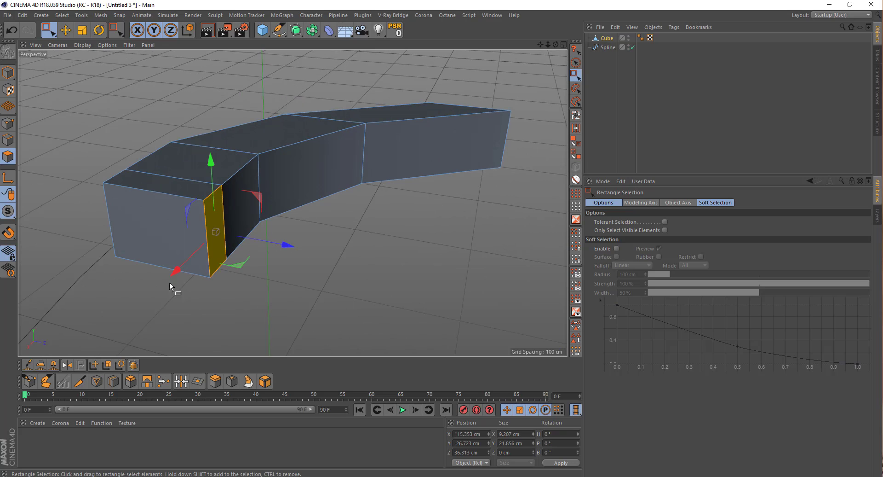
left_click(215, 381)
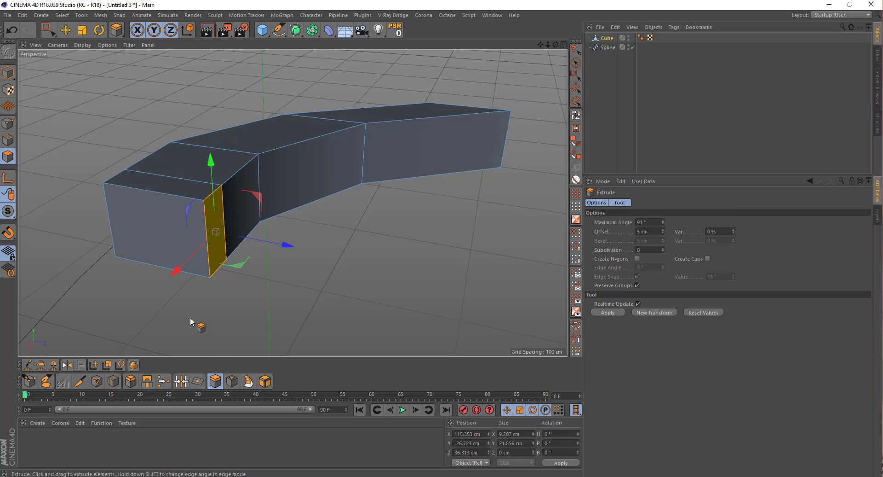
mouse_move(189, 317)
left_mouse_down()
mouse_move(209, 315)
mouse_move(217, 263)
mouse_move(233, 260)
left_mouse_up()
key("0")
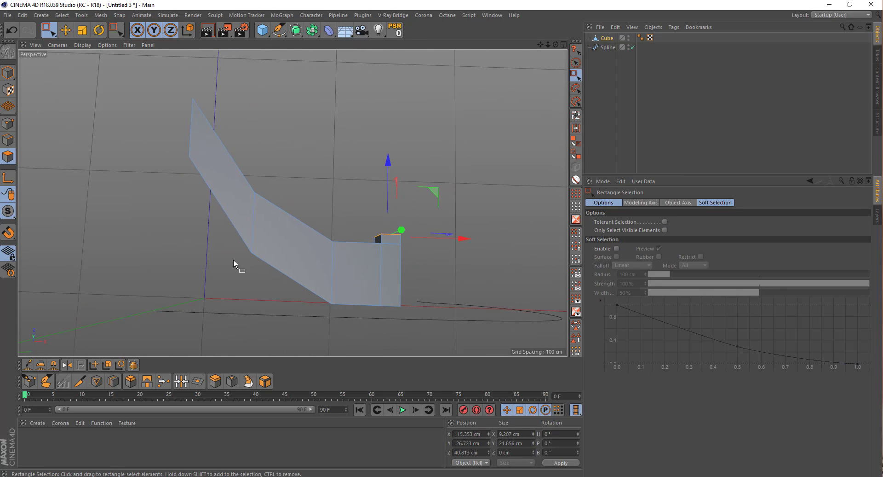
key("ctrl+z")
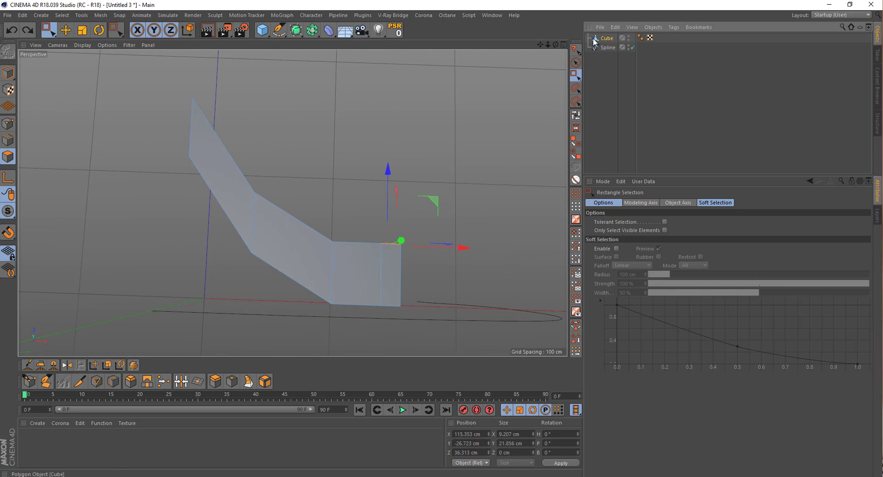
- Duplicate the bent block as Cube.1 and raise the copy about 40 cm
left_click_drag(596, 44, 599, 46, "ctrl")
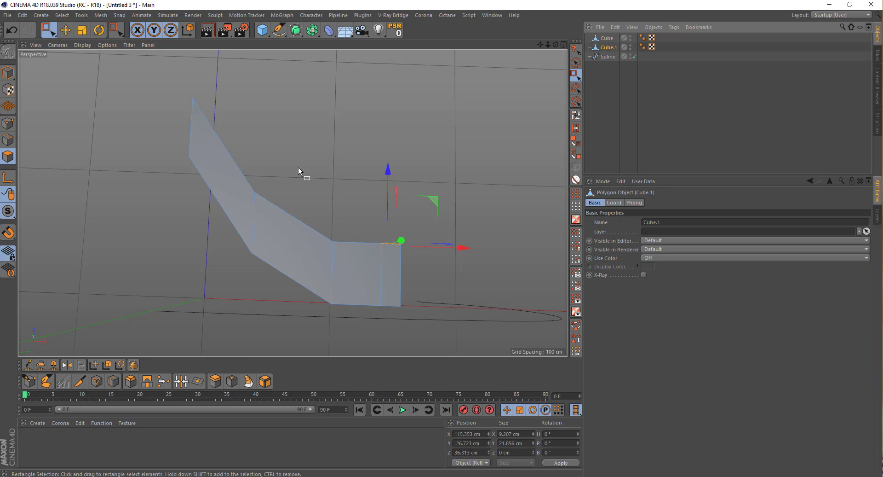
key("Return")
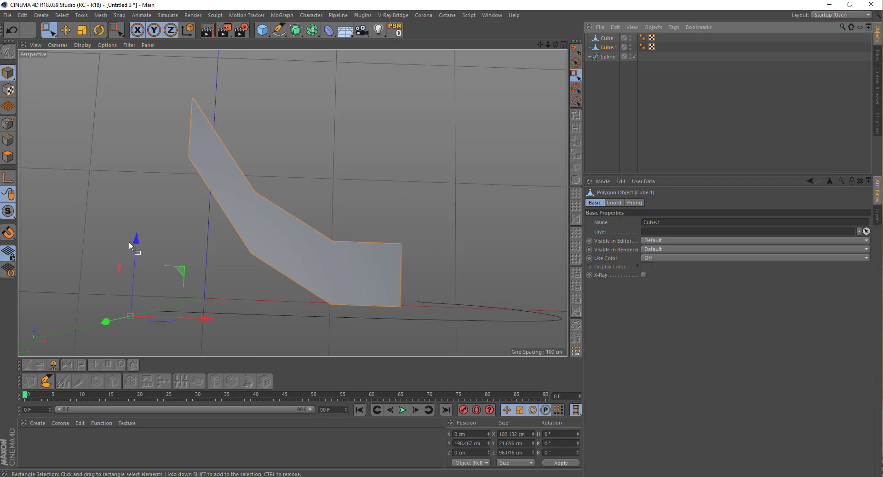
left_click_drag(141, 235, 148, 155)
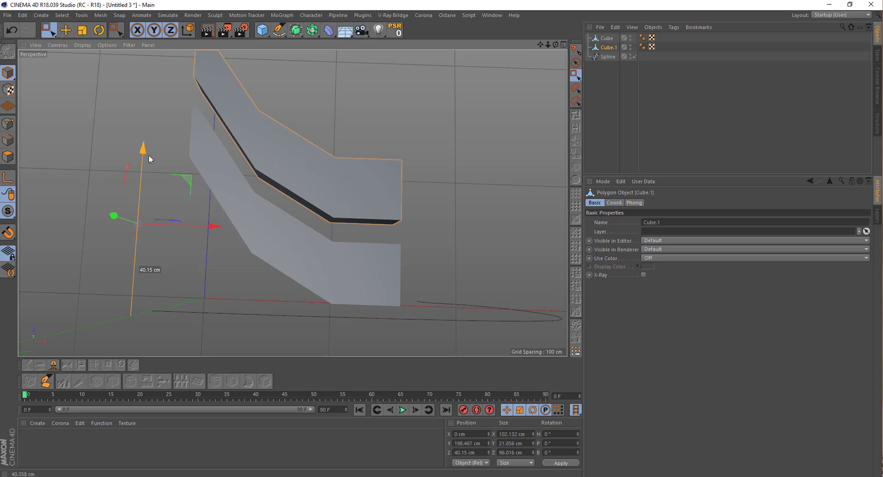
- Extrude the original Cube's right end face outward by about 4.83 cm
left_click(599, 38)
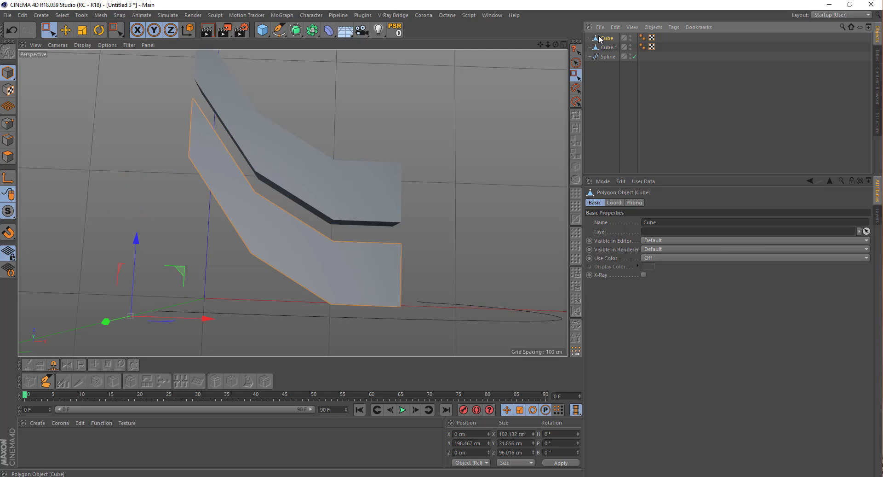
left_click(8, 156)
left_click(385, 249)
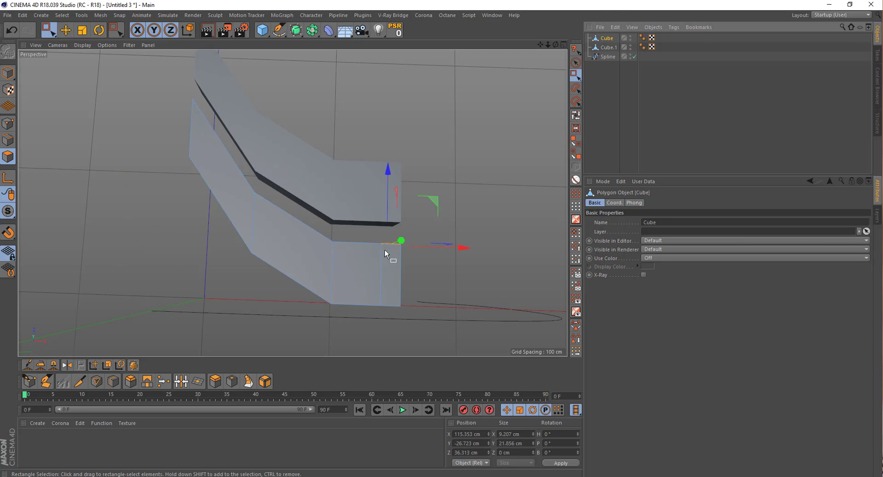
left_click_drag(385, 249, 256, 225, "alt")
scroll(363, 267, "up", 5)
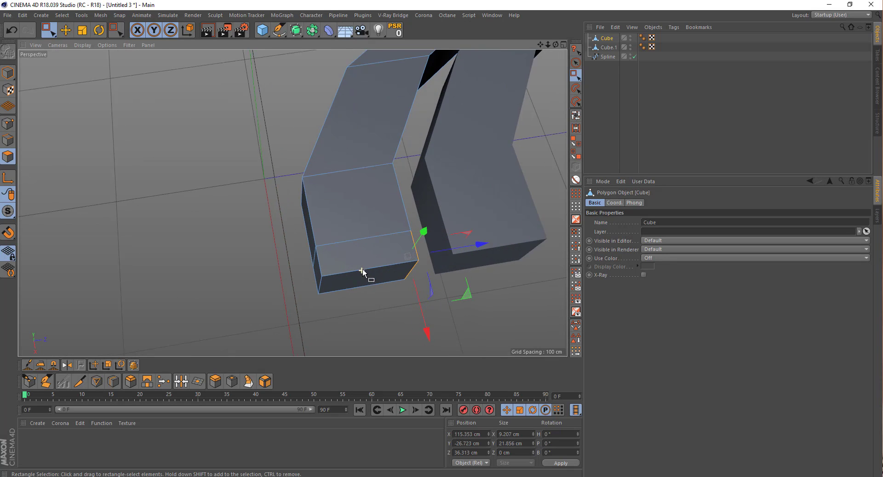
mouse_move(363, 268)
left_mouse_down("alt")
mouse_move(367, 221)
mouse_move(283, 212)
mouse_move(239, 191)
left_mouse_up("alt")
left_click(216, 380)
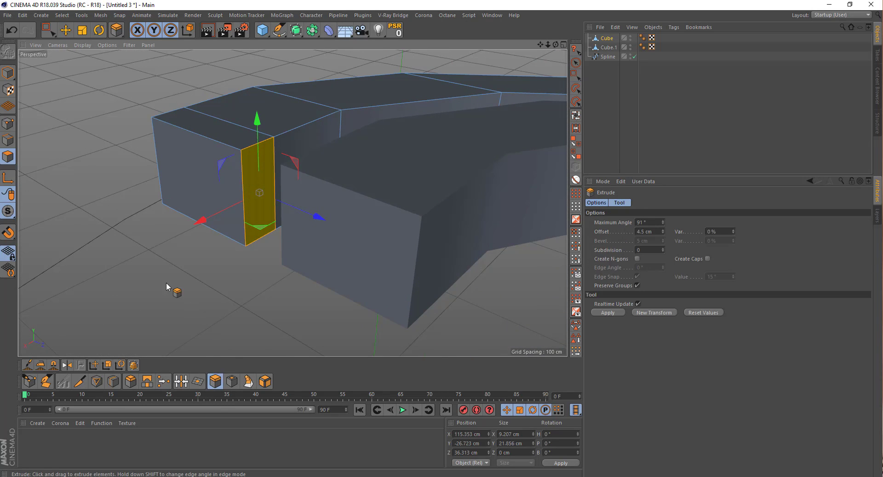
left_click_drag(167, 282, 379, 277)
mouse_move(306, 249)
left_mouse_down("alt")
mouse_move(275, 226)
mouse_move(420, 195)
left_mouse_up("alt")
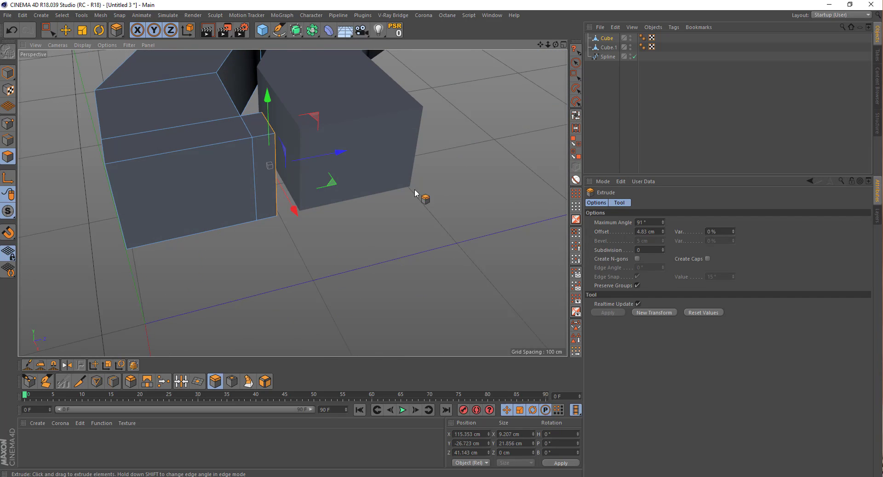
middle_click(371, 112)
middle_click(371, 112)
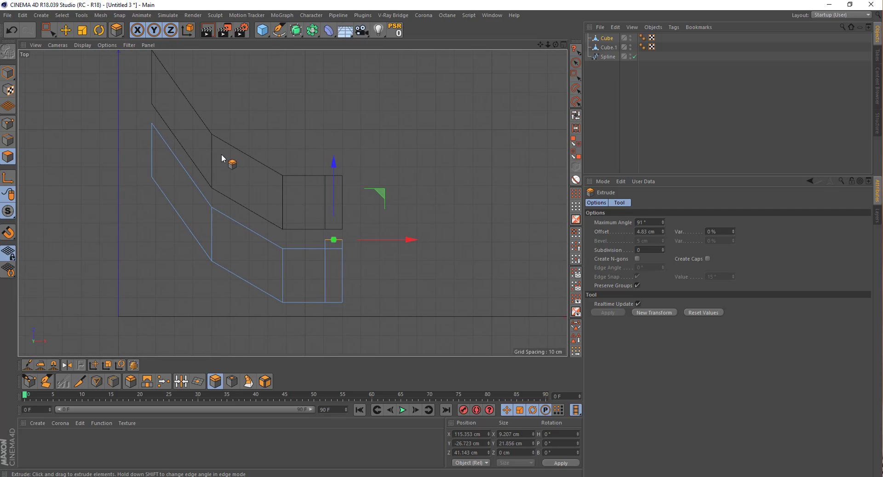
- On Cube.1 in Points mode, move the two top-left points and the tip point down and right
scroll(265, 208, "up", 2)
key("0")
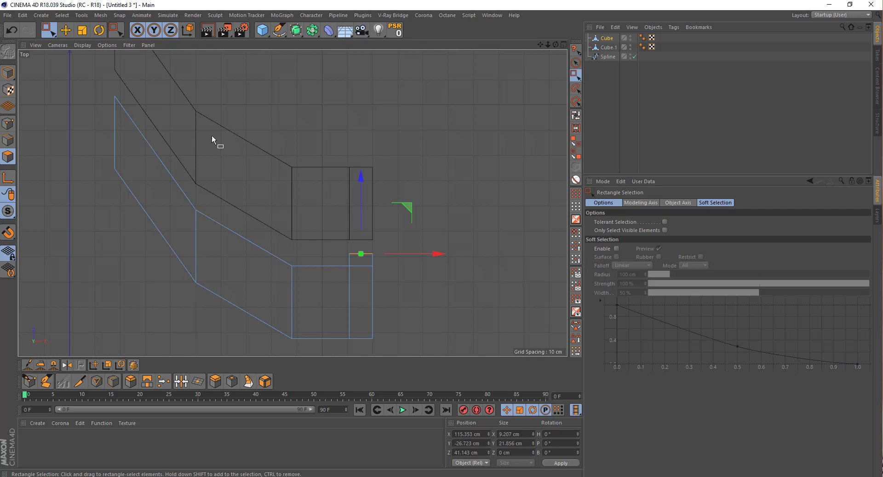
left_click(607, 46)
scroll(266, 144, "down", 2)
middle_click_drag(261, 102, 268, 156)
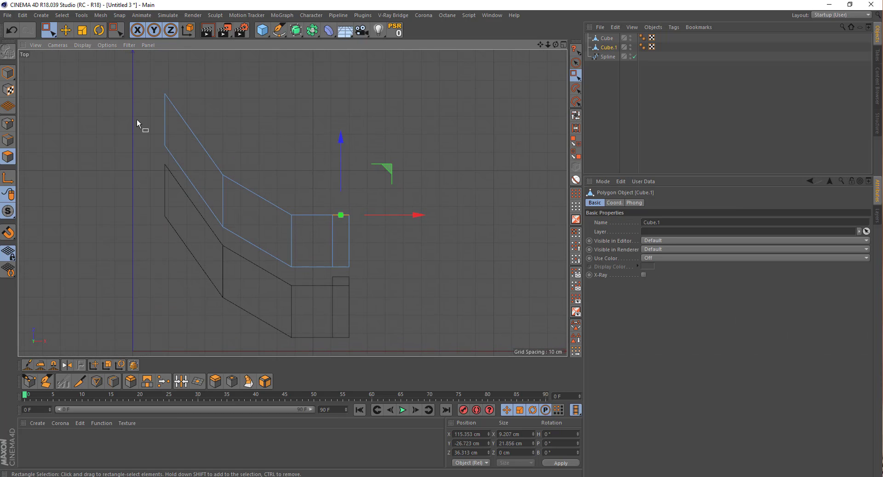
left_click(3, 123)
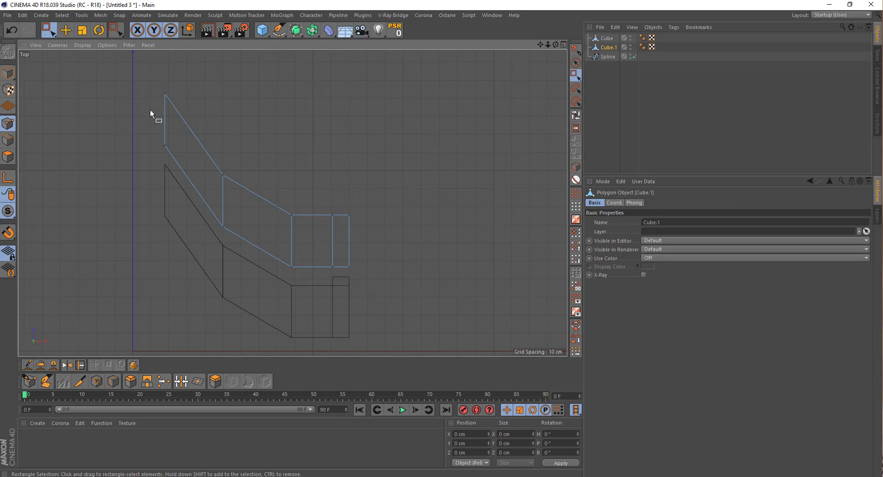
left_click_drag(131, 70, 197, 171)
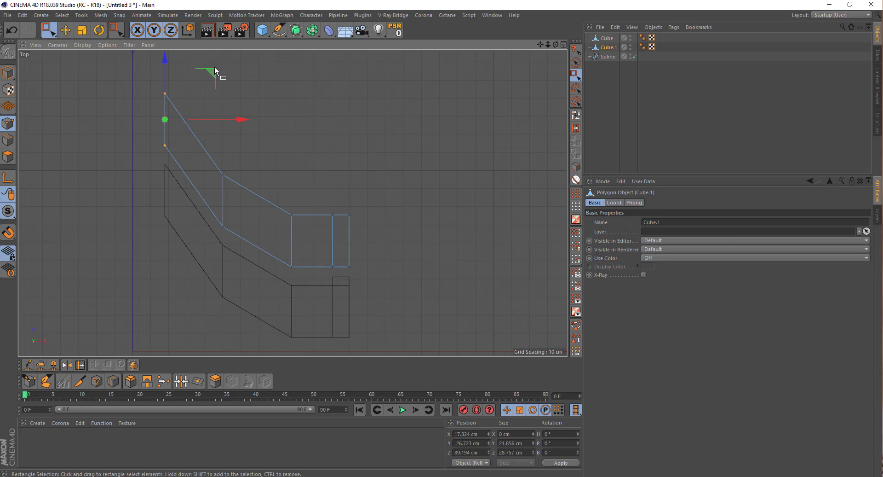
left_click_drag(215, 70, 216, 87)
left_click_drag(151, 92, 240, 153)
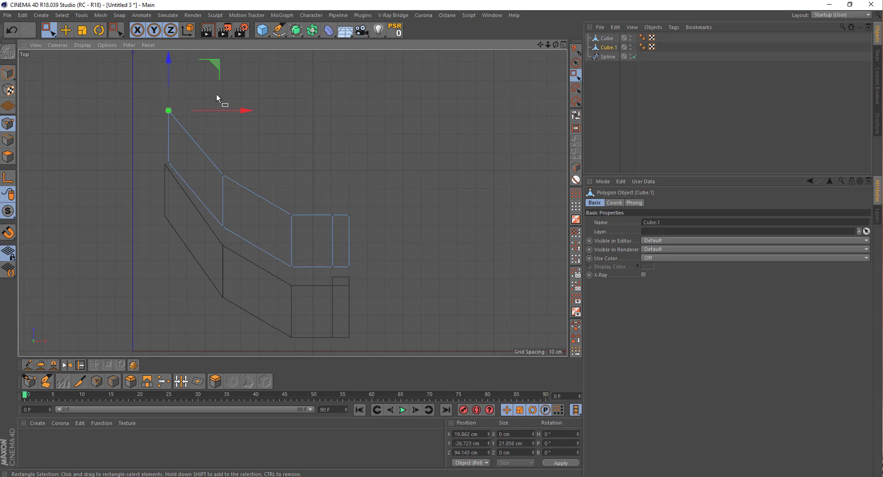
left_click_drag(213, 70, 230, 116)
- Fine-tune Cube.1's tip point about 3 cm to the left
scroll(156, 165, "up", 3)
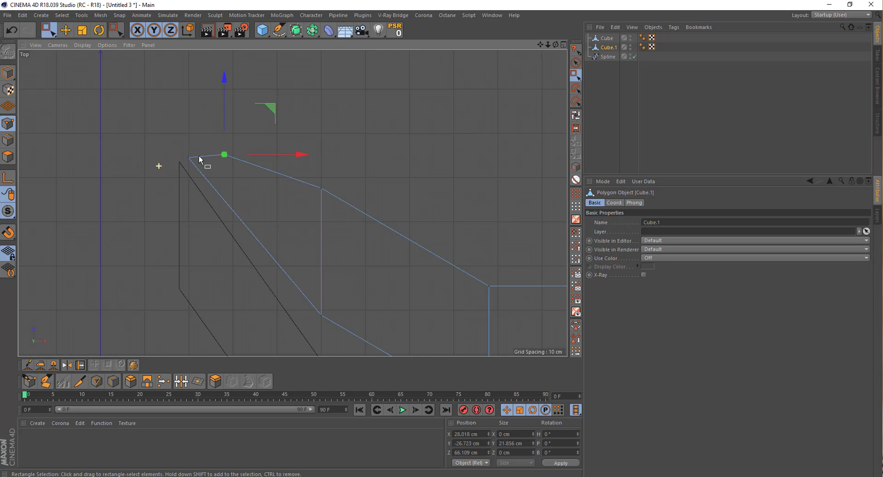
scroll(199, 155, "up", 3)
scroll(205, 153, "up", 2)
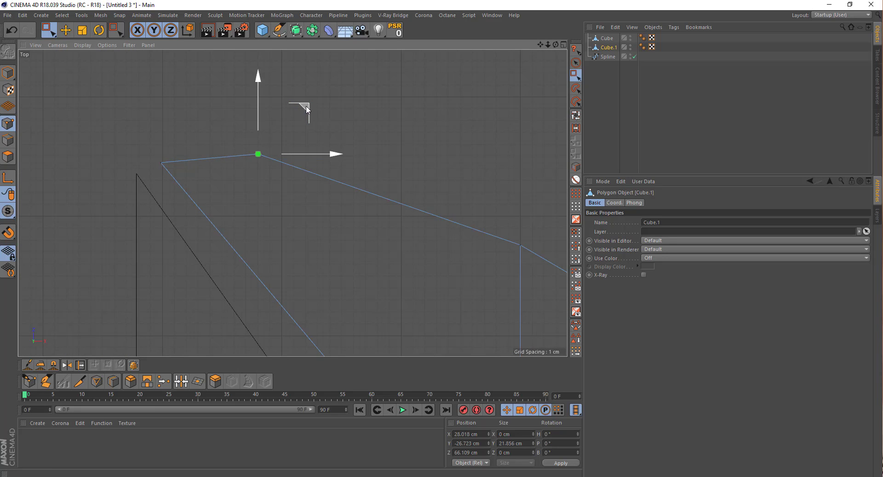
left_click_drag(305, 110, 271, 100)
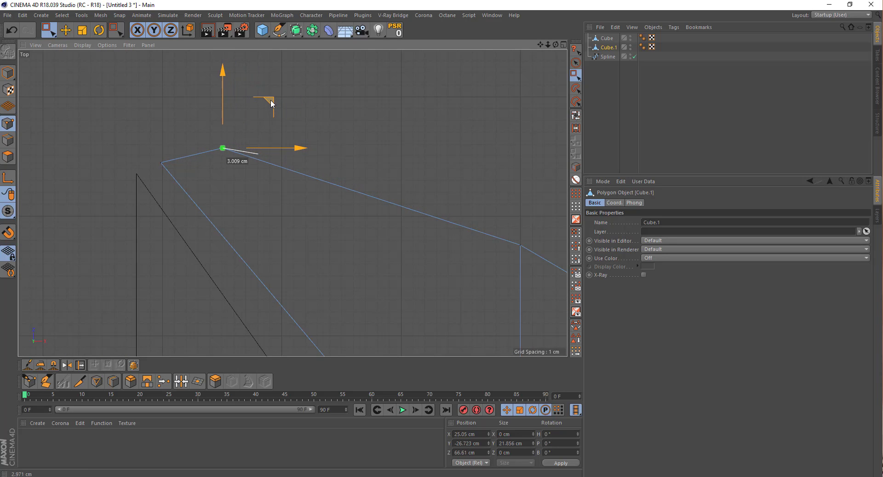
left_click_drag(271, 99, 277, 98)
scroll(231, 141, "down", 4)
scroll(353, 203, "down", 2)
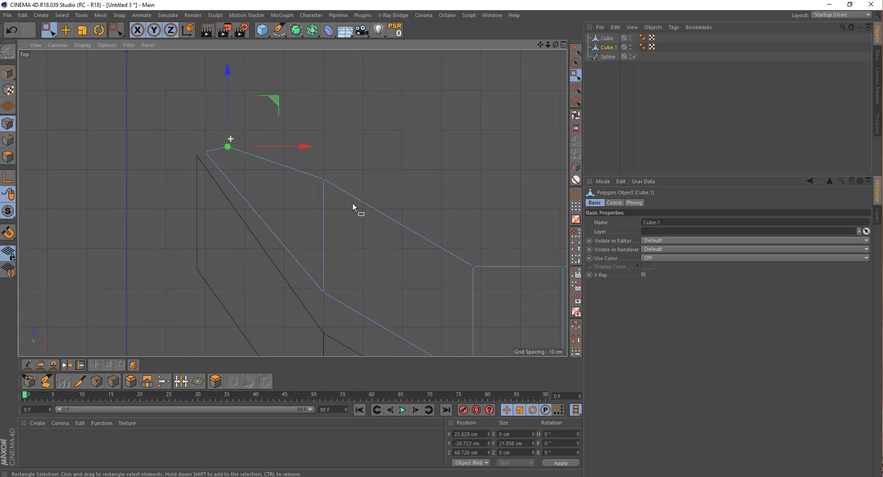
- Lower Cube.1's next profile corner about 9 cm and its box top edge about 7 cm
middle_click_drag(352, 203, 206, 136)
left_click(184, 116)
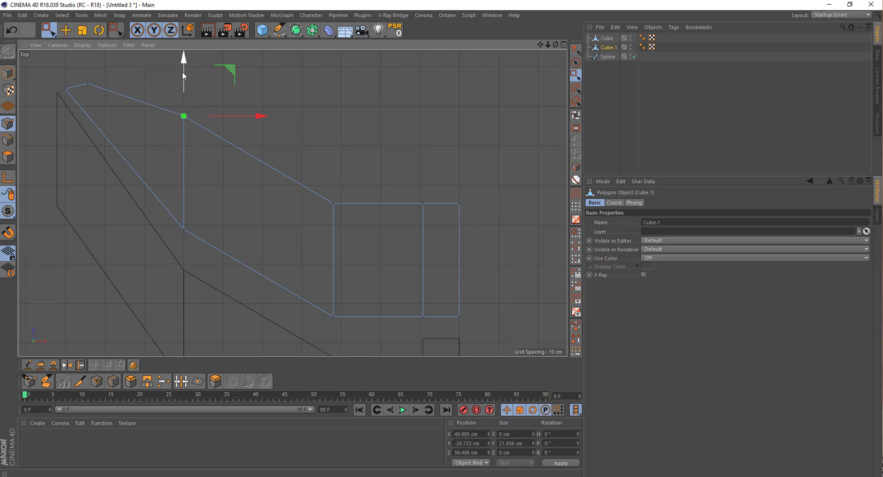
left_click_drag(182, 71, 180, 106)
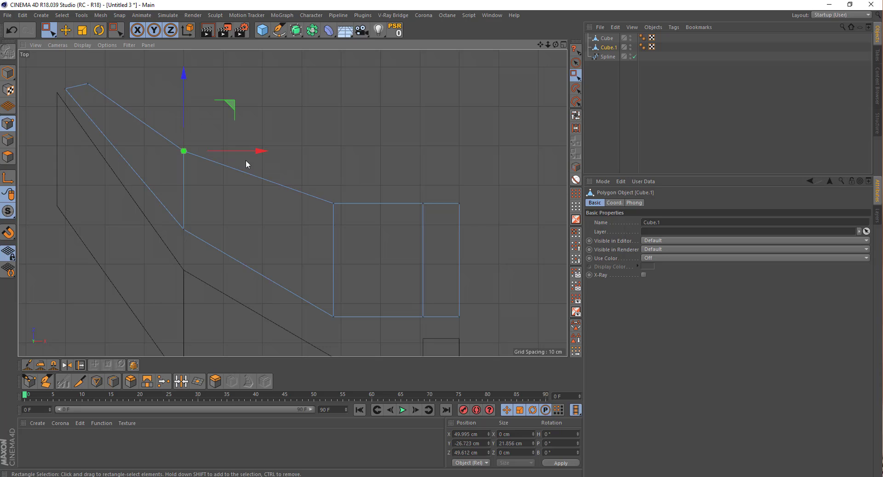
scroll(322, 204, "down", 2)
middle_click_drag(322, 204, 177, 129)
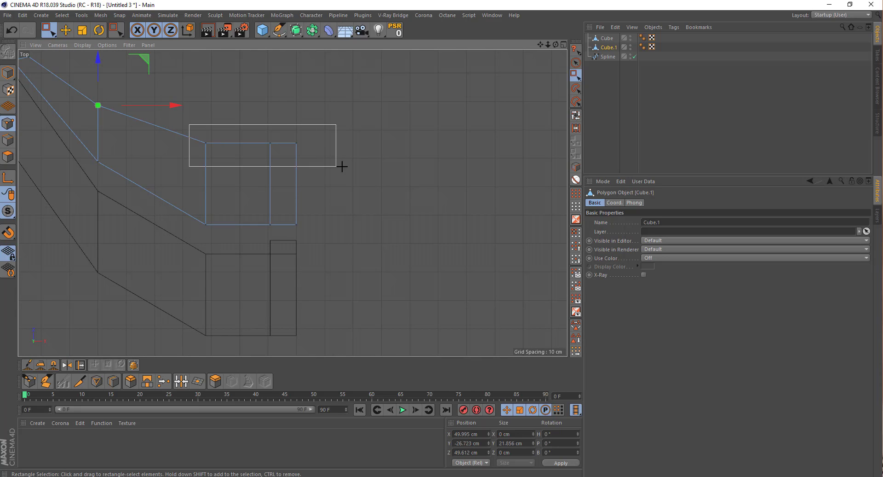
left_click_drag(190, 128, 341, 166)
left_click_drag(250, 86, 256, 129)
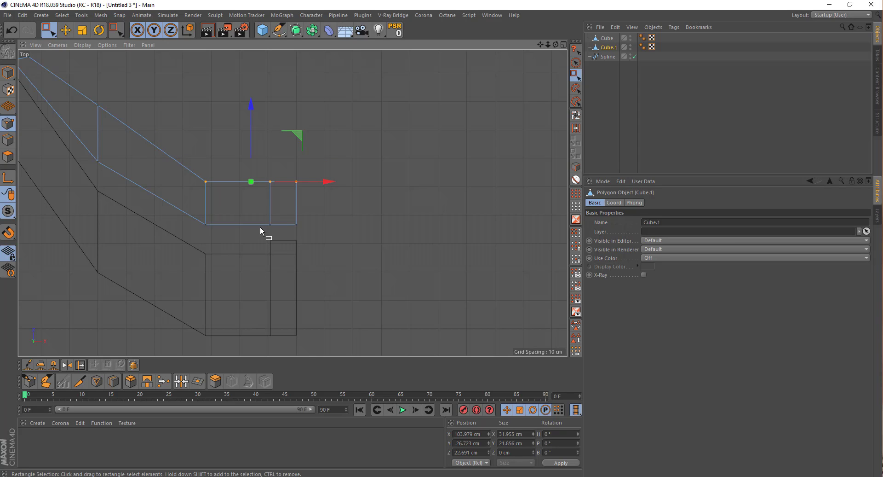
scroll(260, 226, "up", 2)
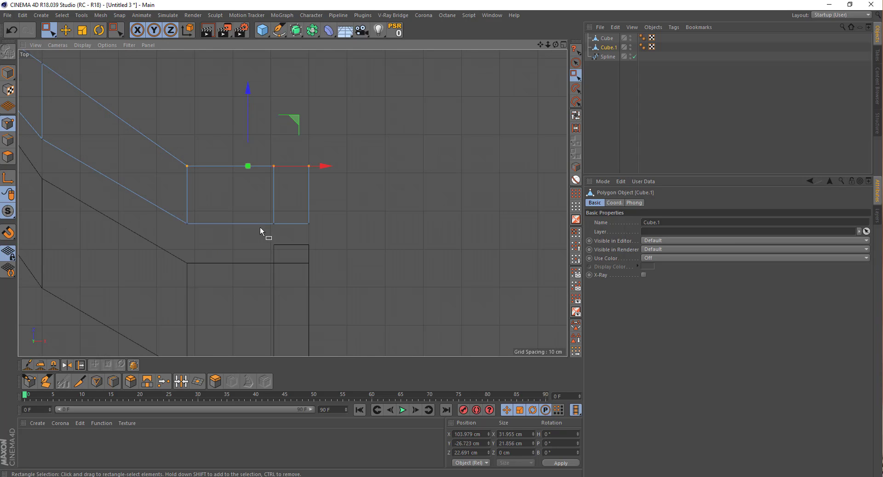
- Slant the lower Cube's corner by moving two vertical-edge points about 3 cm left along X
left_click(605, 40)
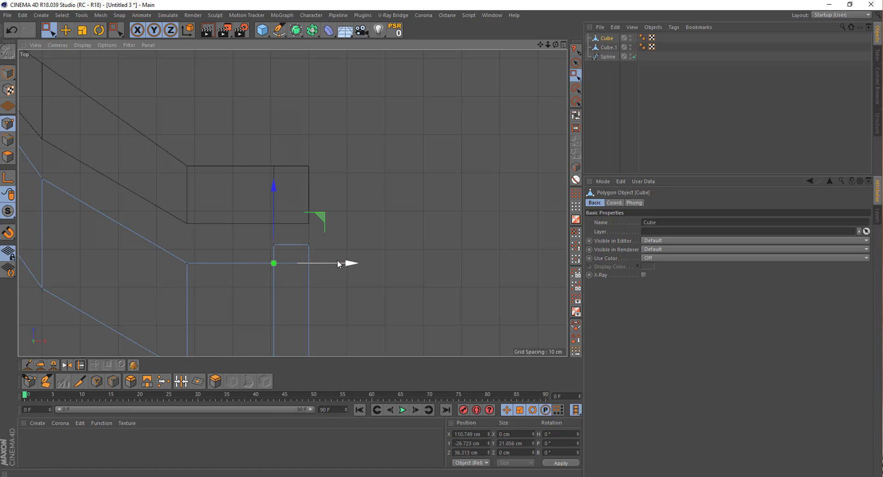
left_click_drag(338, 264, 322, 263)
key("ctrl+z")
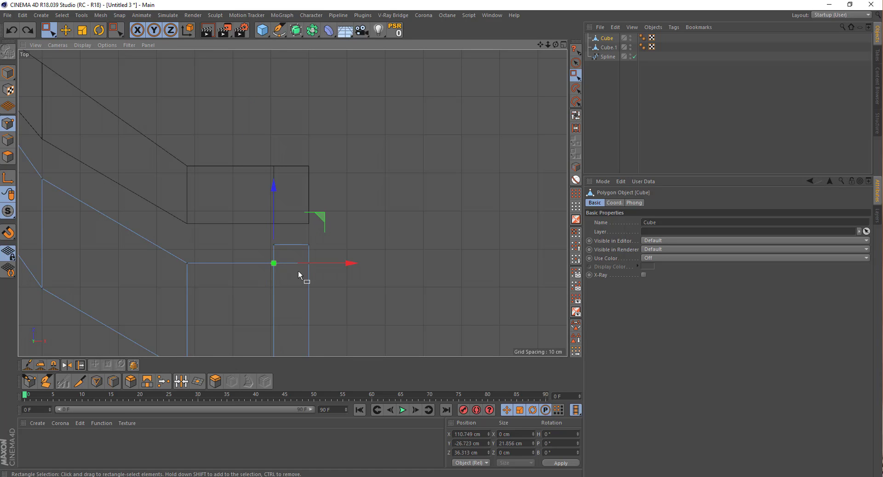
middle_click_drag(299, 272, 270, 174)
left_click_drag(266, 161, 244, 283)
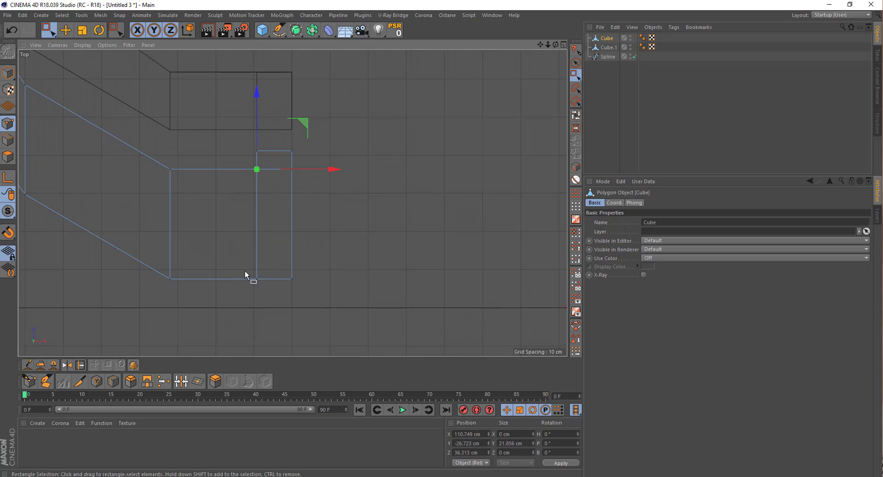
left_click_drag(295, 223, 291, 225)
middle_click_drag(220, 114, 232, 230)
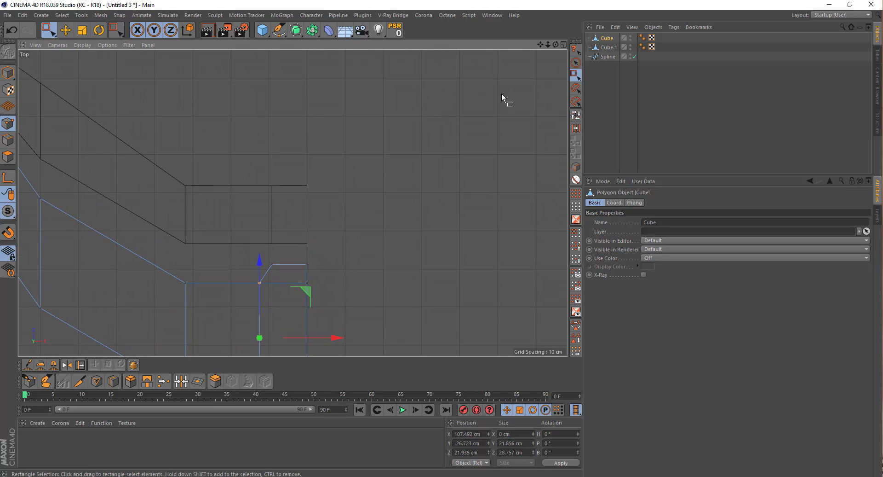
left_click(609, 47)
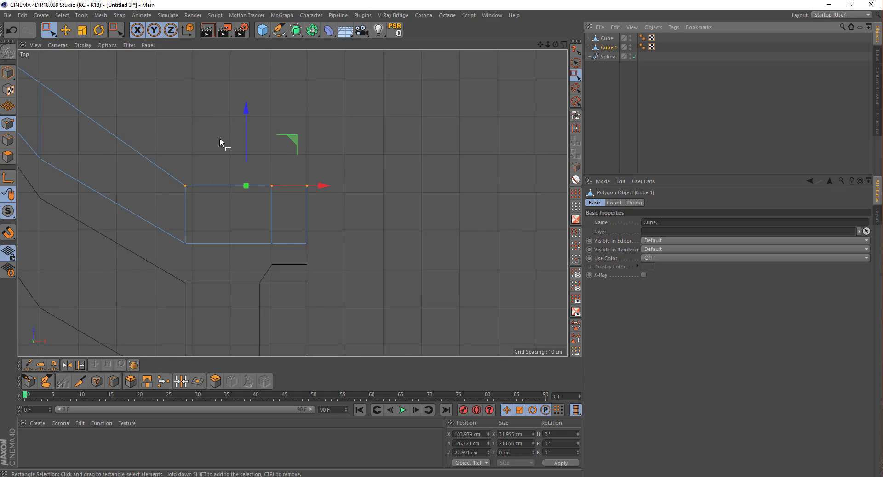
middle_click_drag(219, 137, 280, 98)
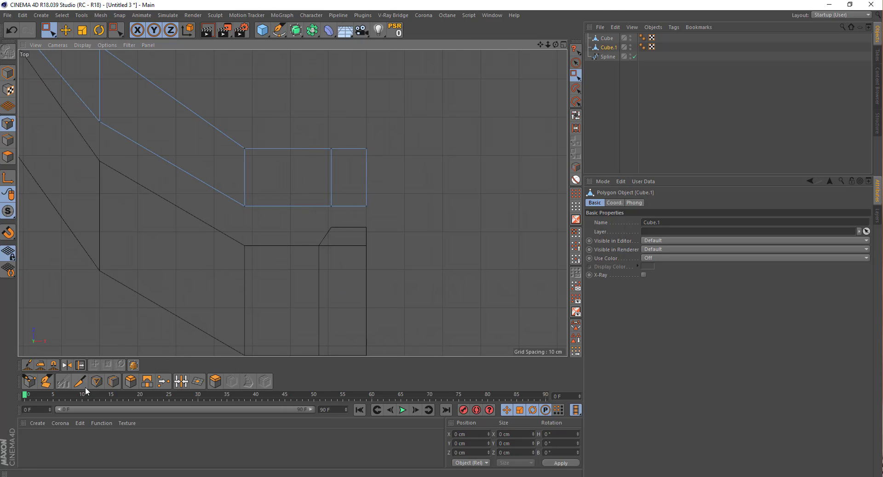
- Add a loop cut through the box and lower its bottom edge about 4.6 cm
left_click(113, 380)
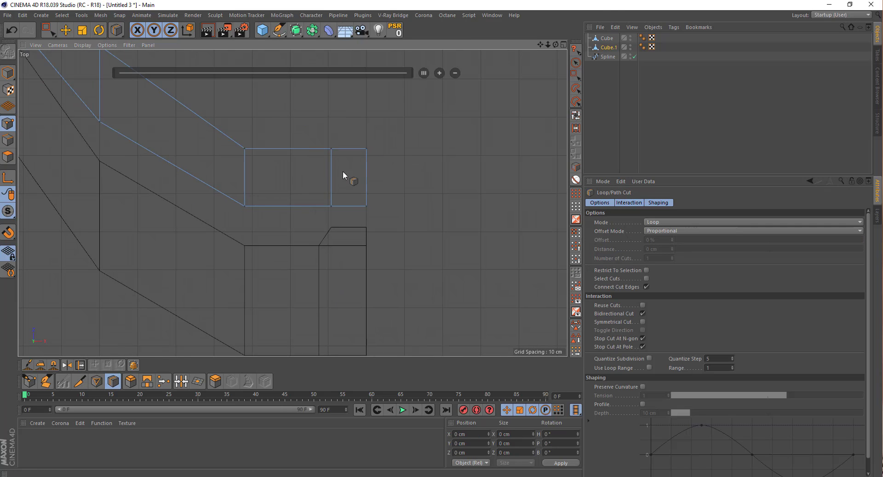
left_click(312, 149)
key("0")
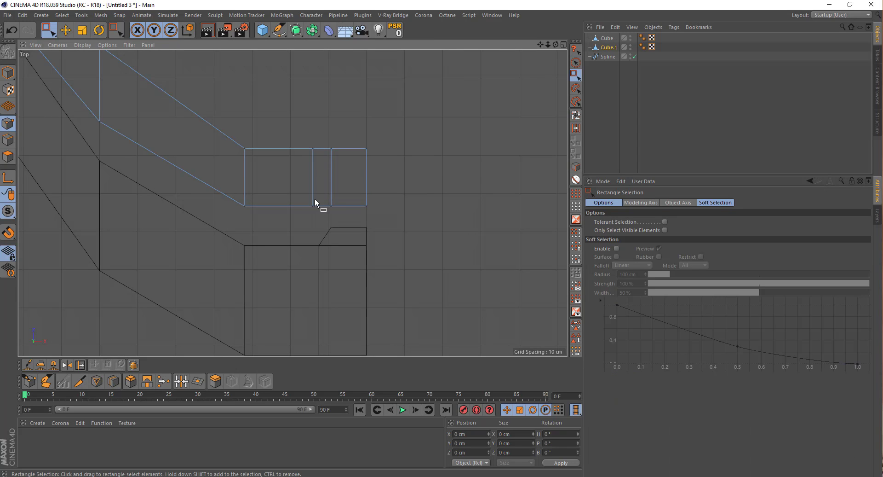
left_click_drag(319, 192, 234, 210)
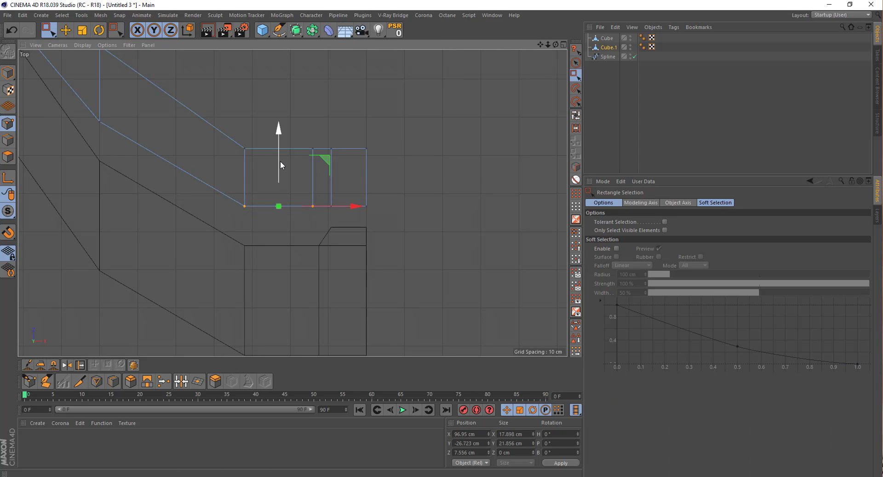
left_click_drag(278, 158, 276, 186)
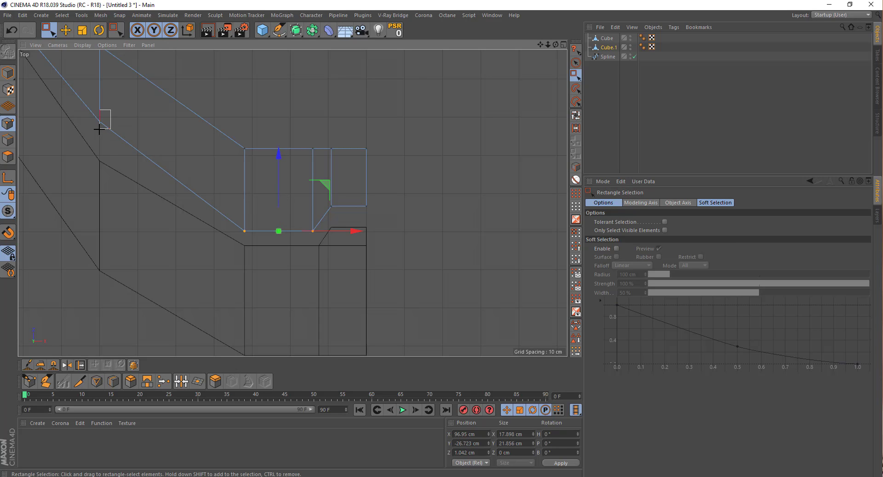
- Lower the taper's inner corner 5.8 cm and raise the right box's bottom points about 1 cm
left_click_drag(100, 129, 99, 129)
left_click_drag(98, 79, 97, 105)
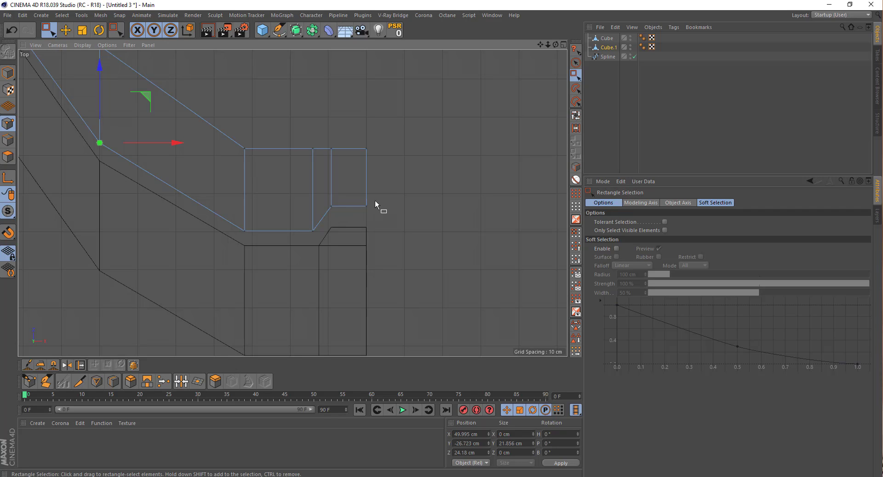
left_click_drag(382, 195, 325, 212)
scroll(327, 206, "up", 2)
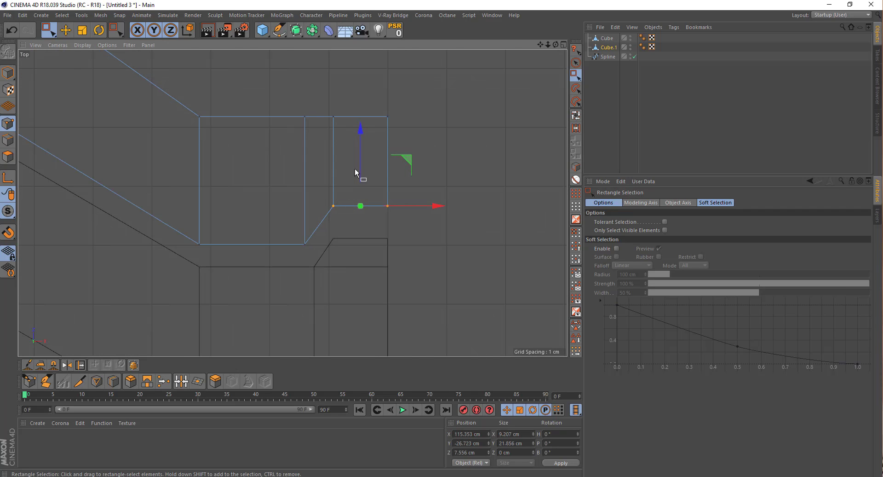
left_click_drag(358, 160, 358, 149)
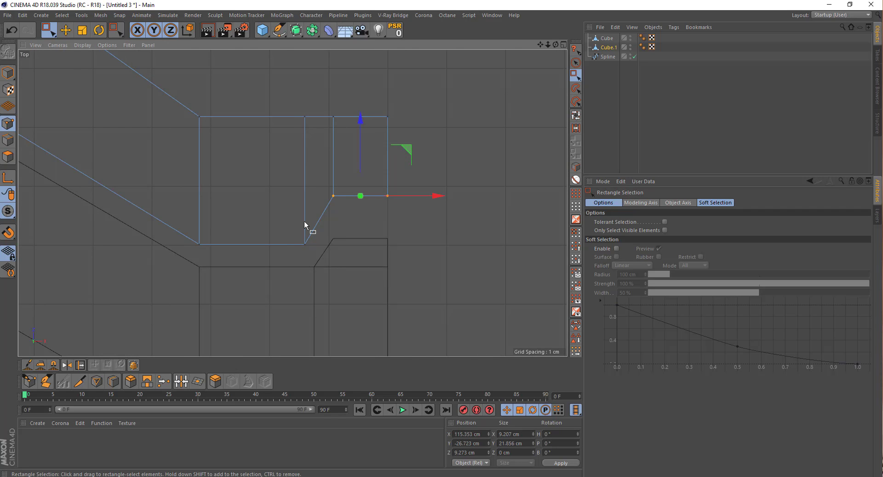
left_click_drag(320, 219, 185, 257)
left_click_drag(249, 193, 251, 184)
- Raise the taper's lower corner point slightly and the tip point about 1.3 cm
scroll(251, 184, "down", 3)
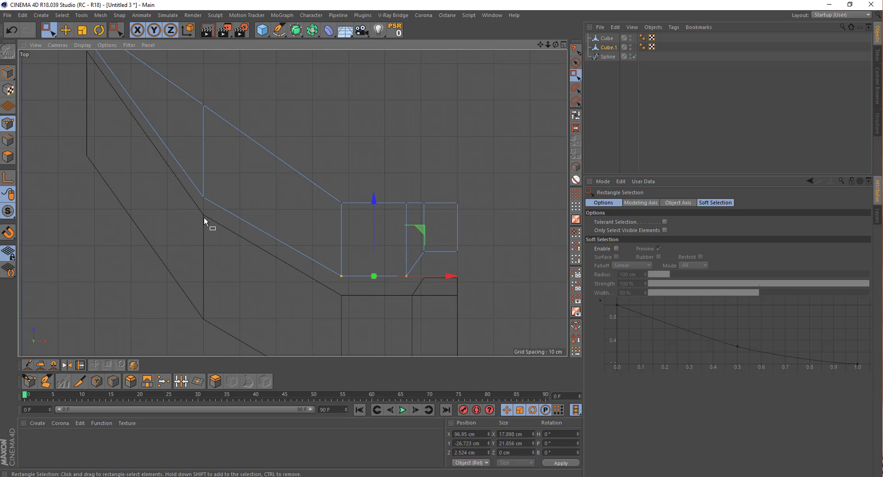
middle_click_drag(148, 179, 178, 188)
left_click_drag(255, 250, 236, 287)
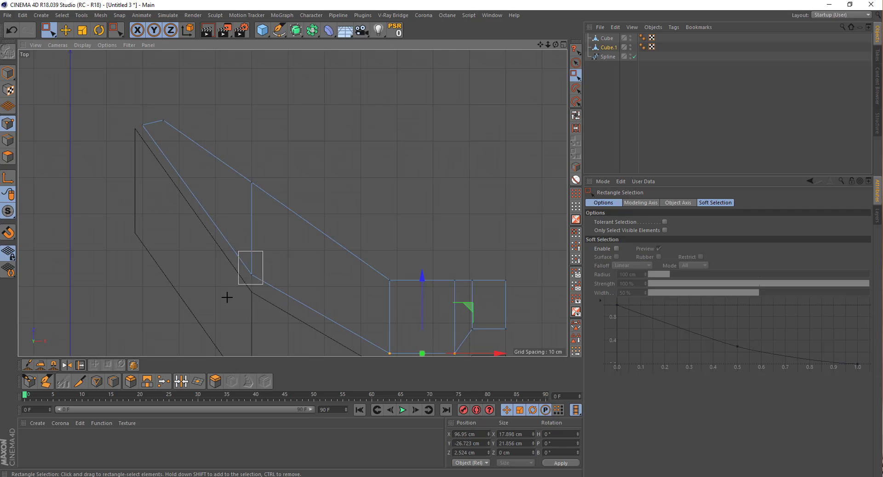
left_click_drag(252, 230, 252, 225)
scroll(145, 124, "up", 3)
left_click(150, 135)
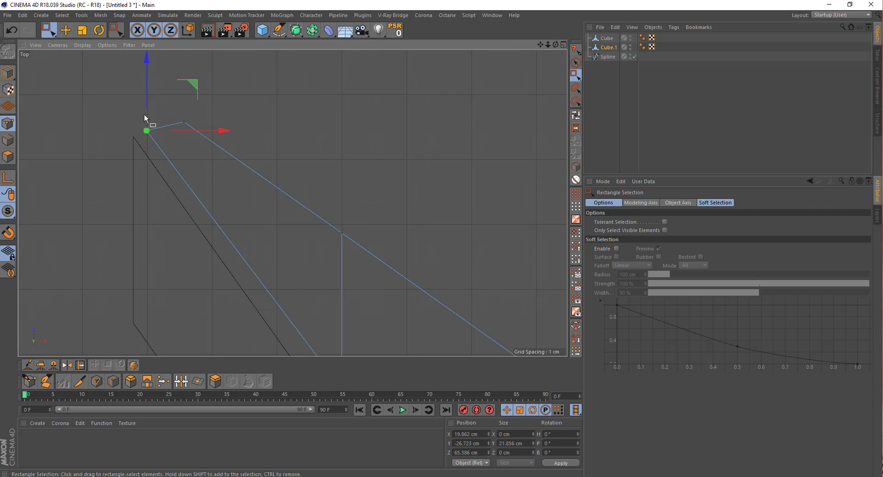
left_click_drag(145, 113, 147, 95)
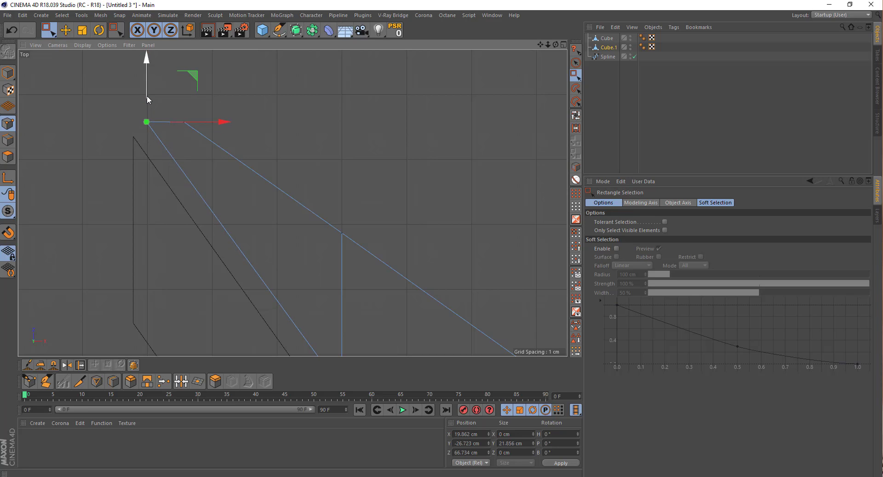
scroll(173, 165, "down", 3)
scroll(377, 148, "down", 2)
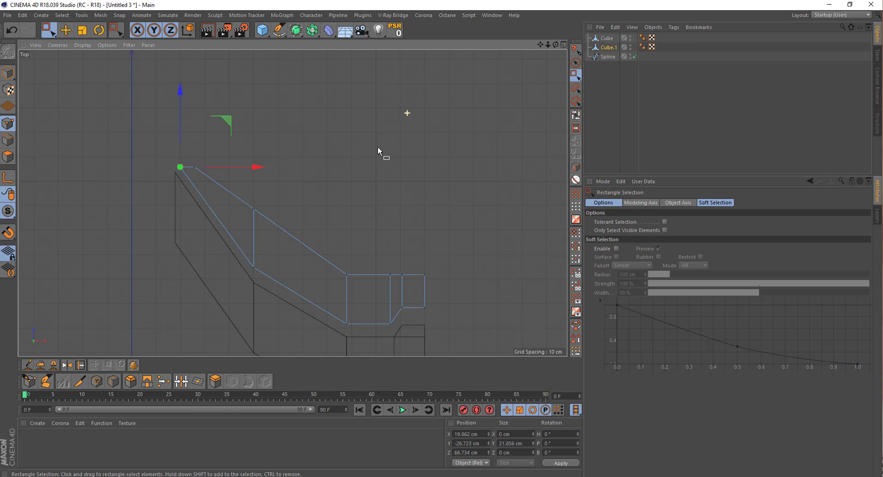
- In the top view, push the end block's top-edge points outward about 8 cm
middle_click_drag(373, 257, 328, 132, "alt")
scroll(327, 125, "down", 3)
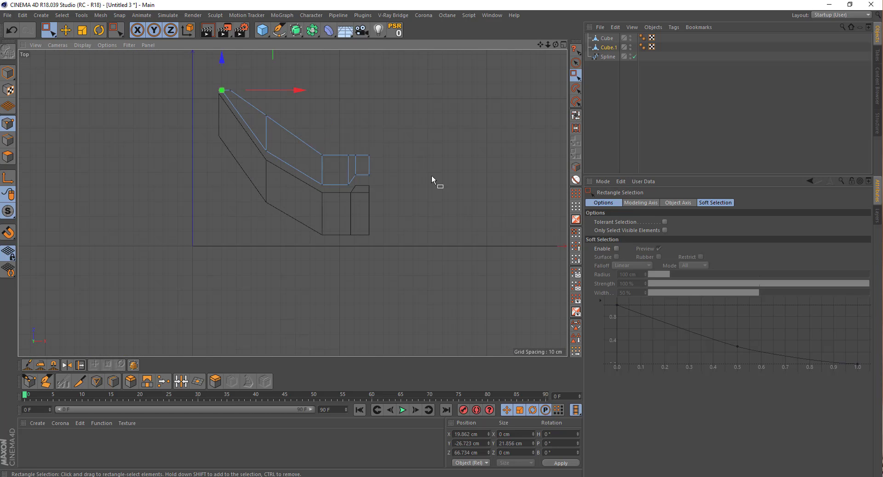
middle_click_drag(431, 174, 320, 181, "alt")
scroll(236, 171, "up", 2)
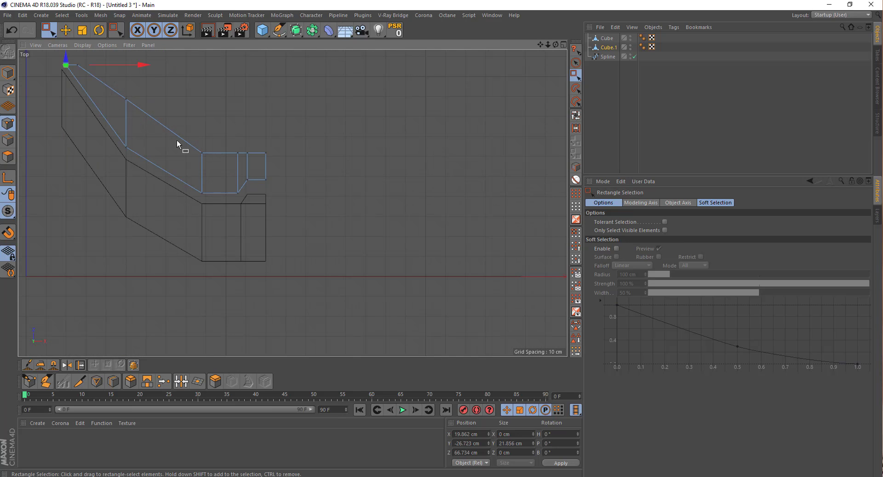
scroll(213, 145, "up", 1)
scroll(182, 179, "up", 1)
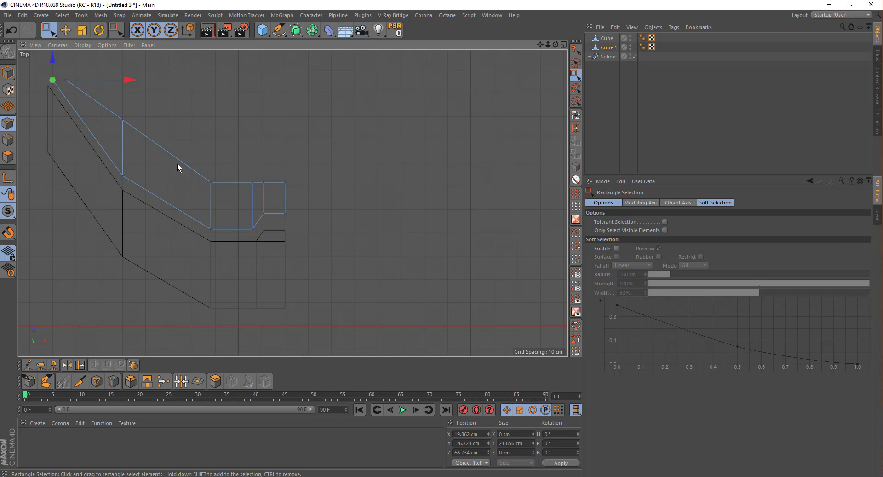
left_click_drag(178, 162, 315, 198)
left_click_drag(248, 132, 250, 95)
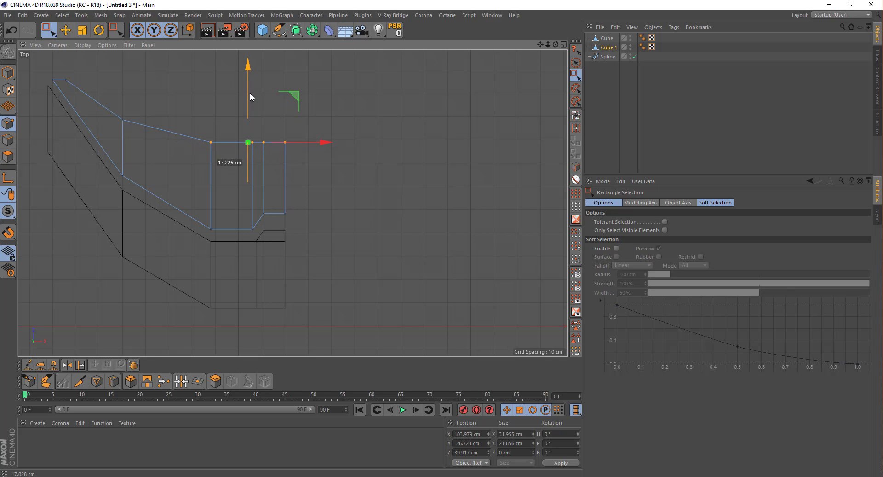
left_click(359, 232)
scroll(358, 227, "down", 3)
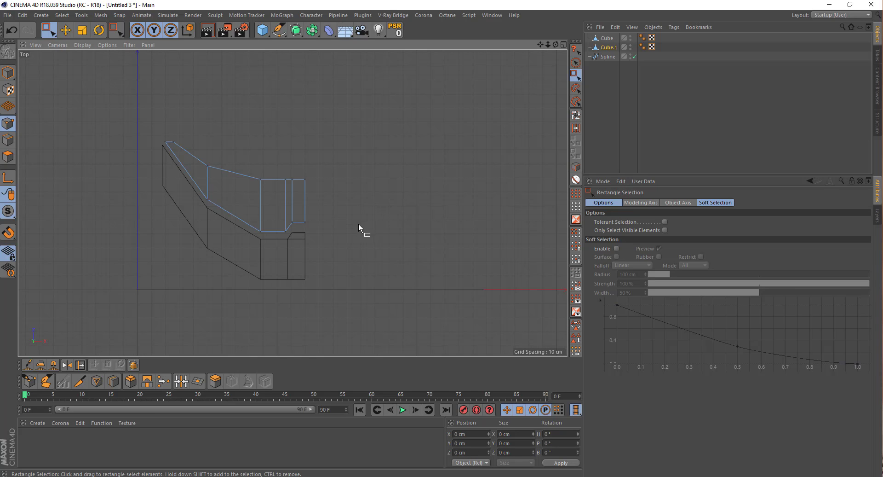
middle_click_drag(358, 223, 300, 186, "alt")
scroll(298, 178, "down", 3)
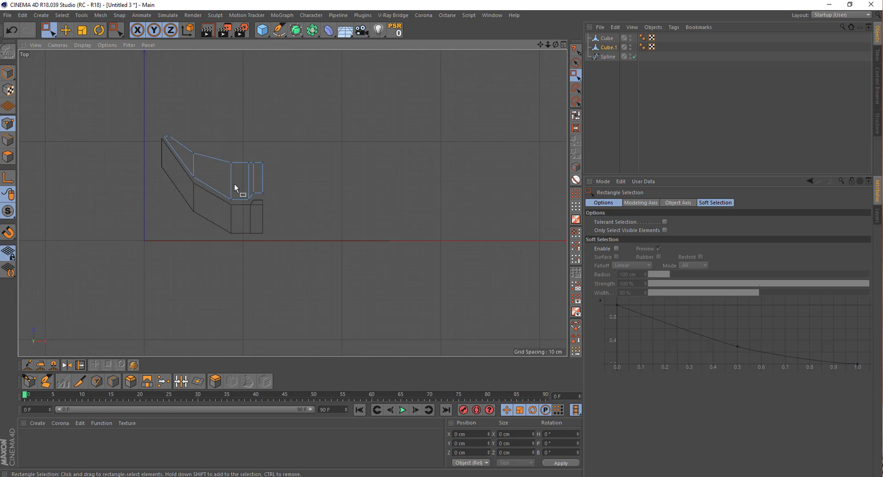
middle_click_drag(234, 183, 190, 173, "alt")
- Add Cube.2, shrink it to 46.8 cm and move it toward the block stack
left_click(260, 30)
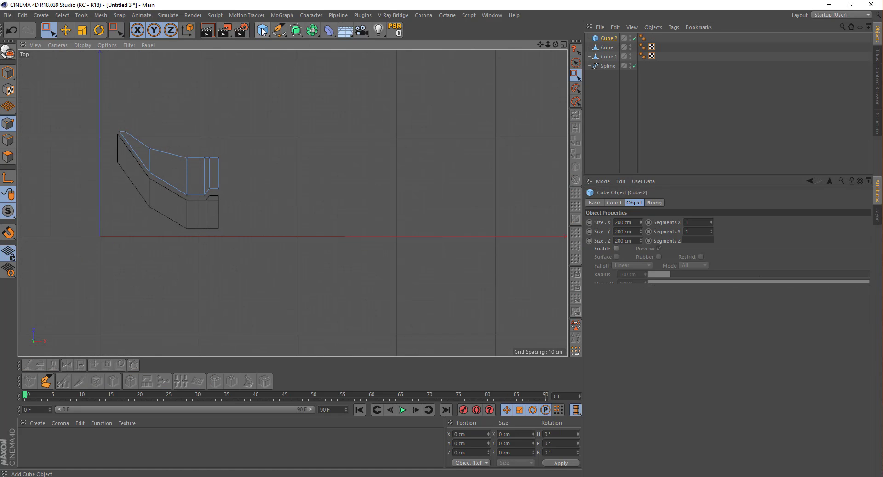
left_click_drag(160, 236, 379, 236)
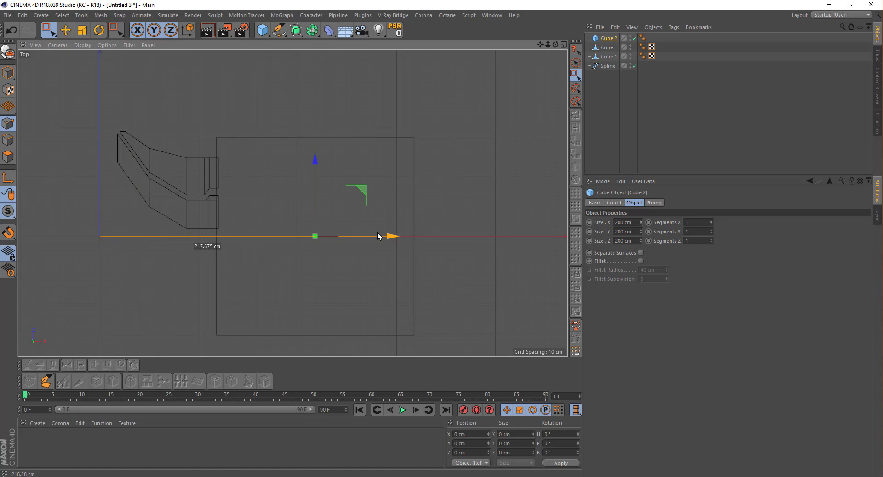
left_click(82, 30)
left_click(7, 72)
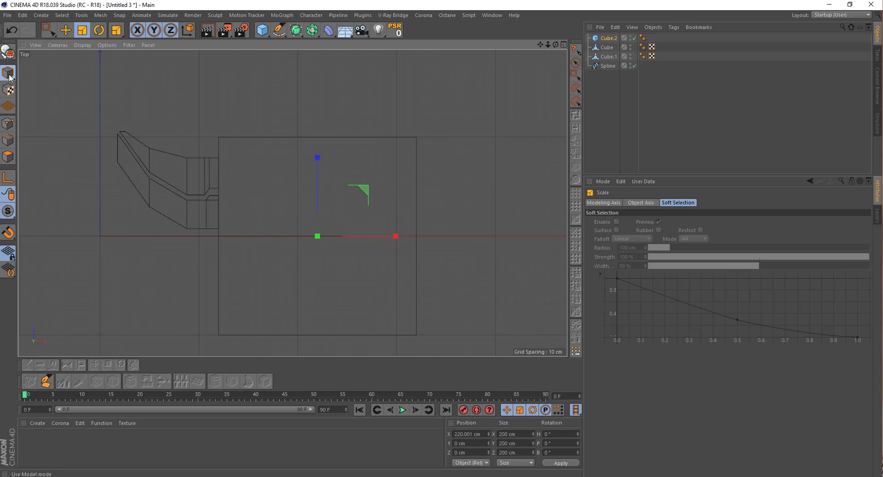
left_click_drag(504, 204, 171, 227)
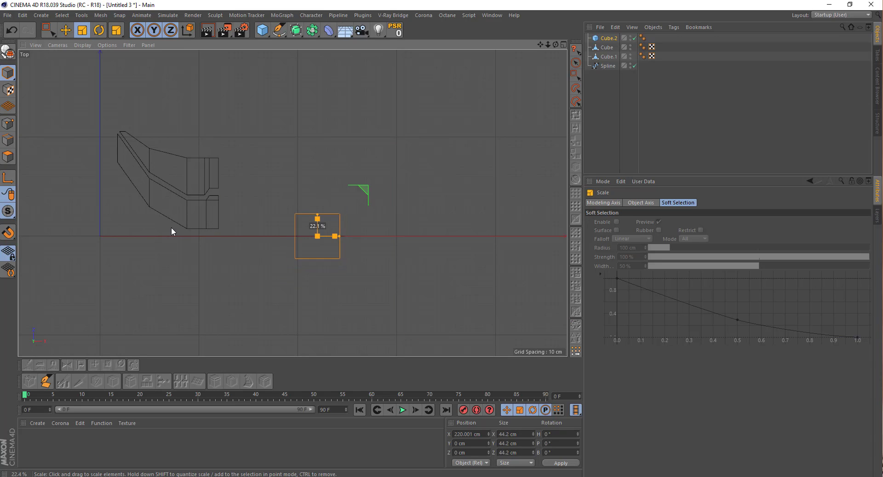
key("0")
key("e")
left_click_drag(360, 188, 288, 162)
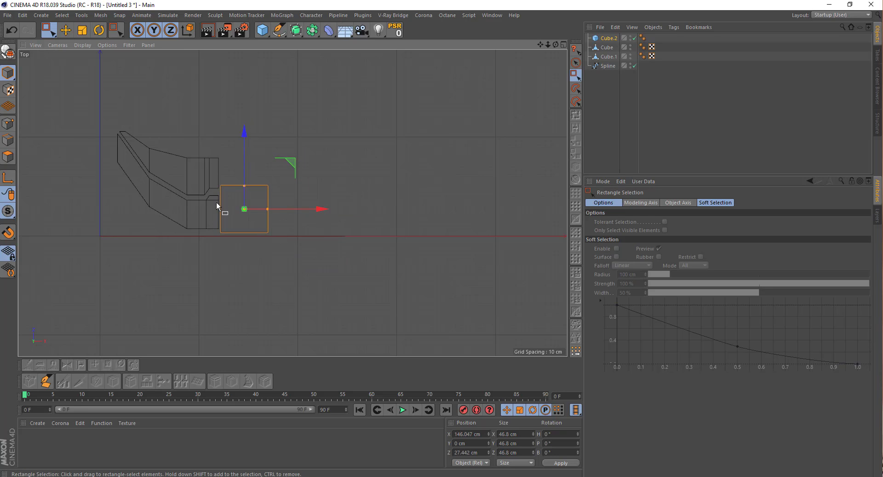
- Narrow Cube.2 to about 35.9 cm in X and 31.9 cm in depth, beside the stack
scroll(216, 201, "up", 3)
scroll(259, 192, "up", 2)
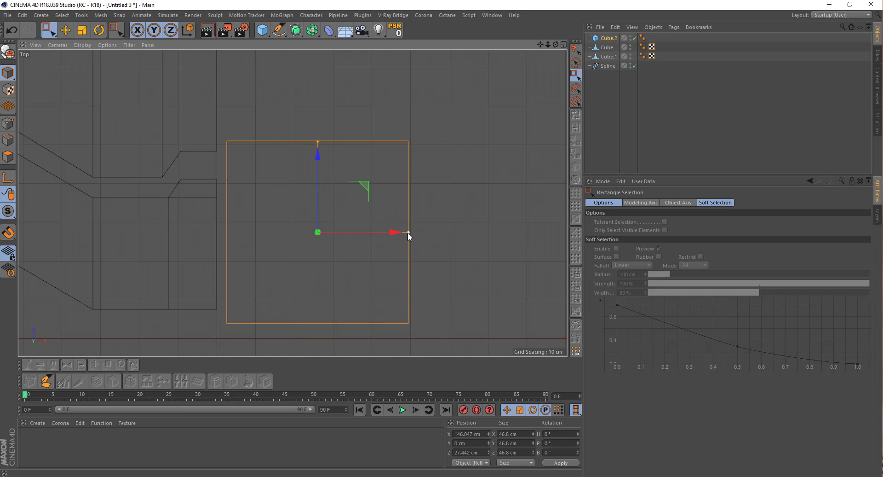
left_click_drag(408, 231, 388, 232)
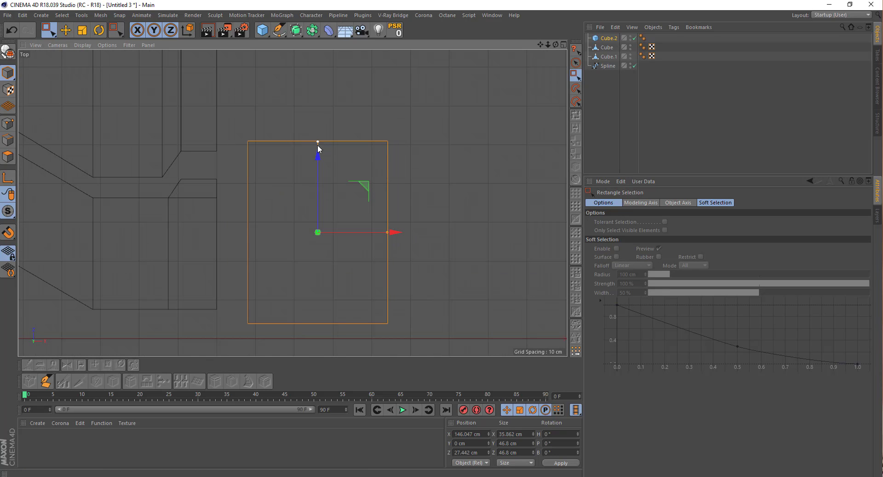
left_click_drag(312, 141, 318, 197)
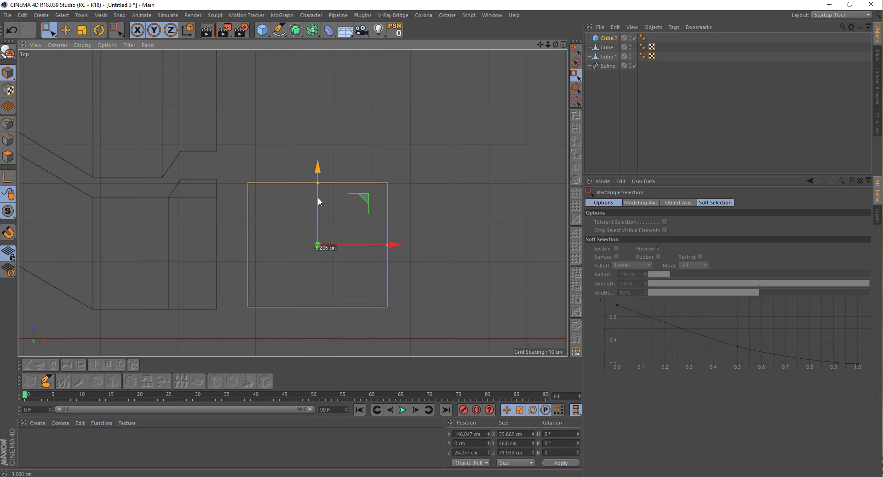
left_click_drag(354, 242, 331, 246)
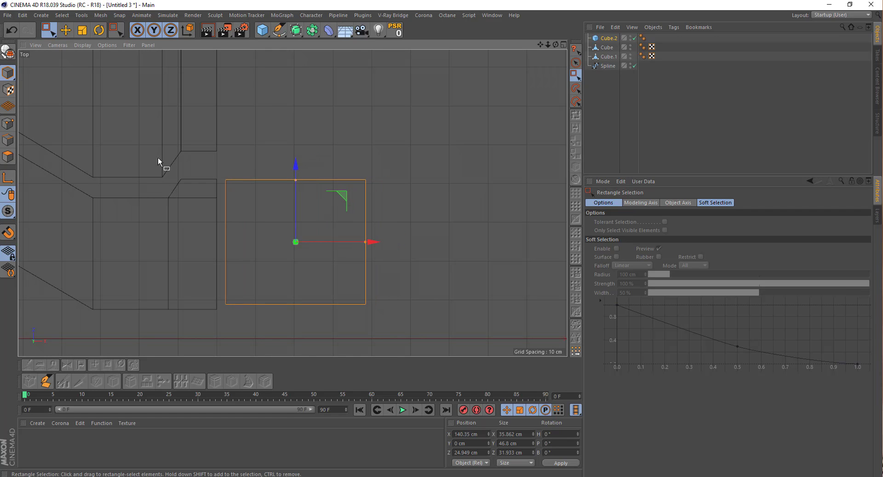
- Make Cube.2 editable, nudge its top and bottom edges outward and shift it slightly right
left_click(8, 52)
left_click(8, 124)
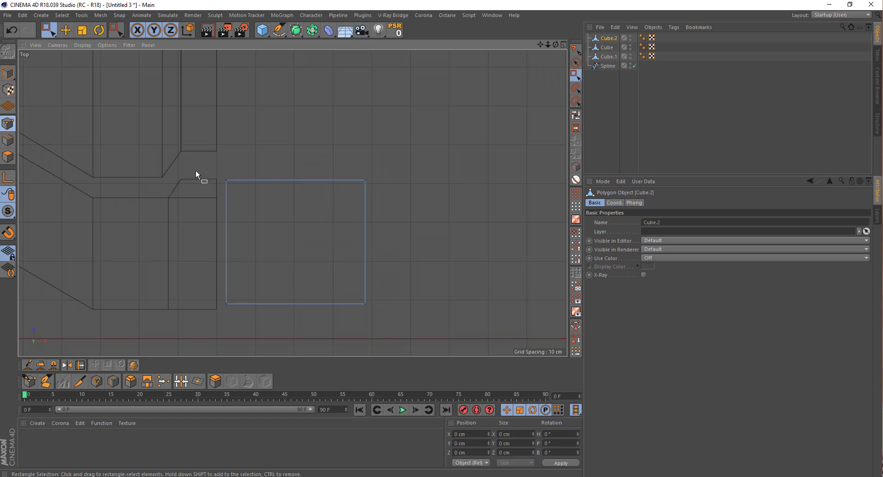
left_click_drag(197, 167, 455, 213)
left_click_drag(294, 134, 294, 133)
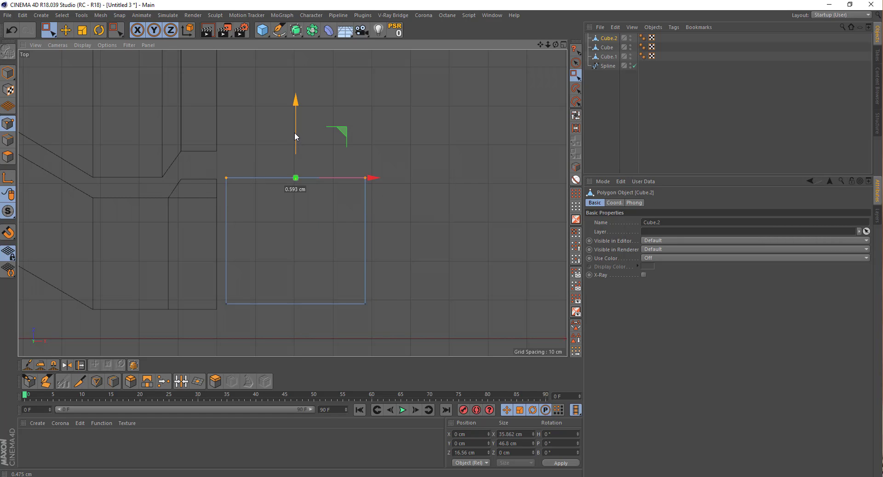
left_click_drag(218, 297, 465, 333)
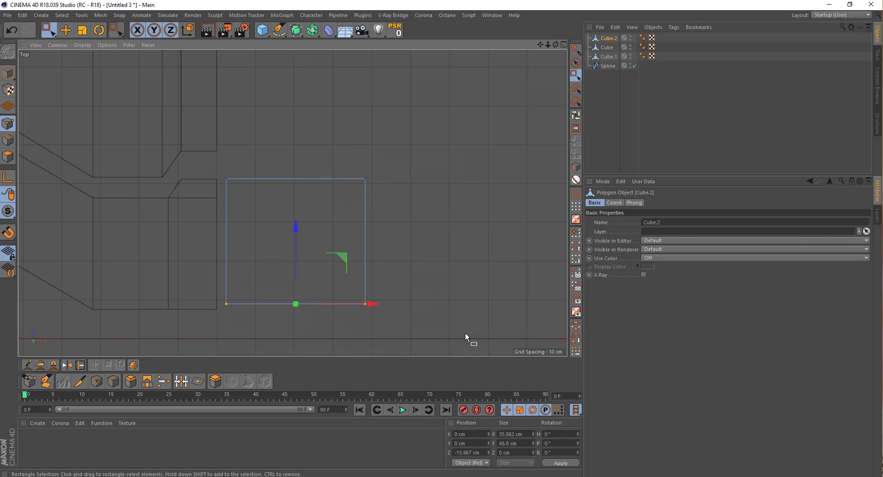
left_click_drag(294, 236, 295, 241)
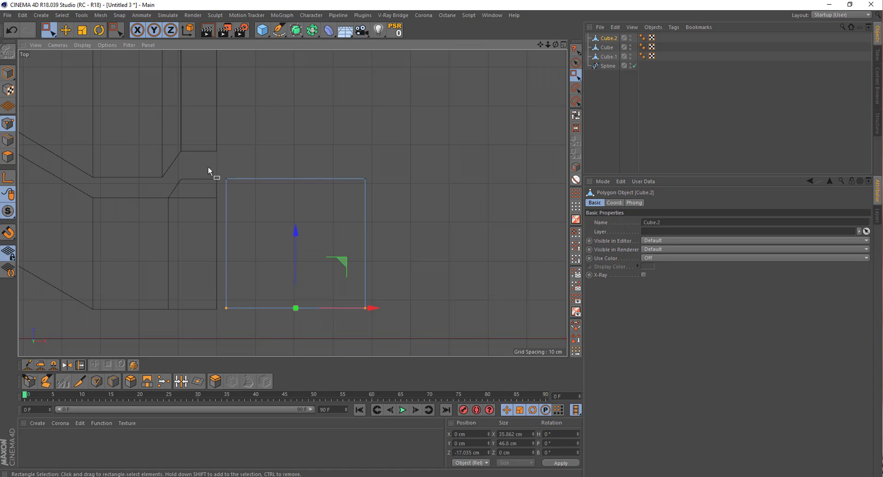
left_click_drag(208, 165, 461, 322)
left_click_drag(368, 245, 389, 245)
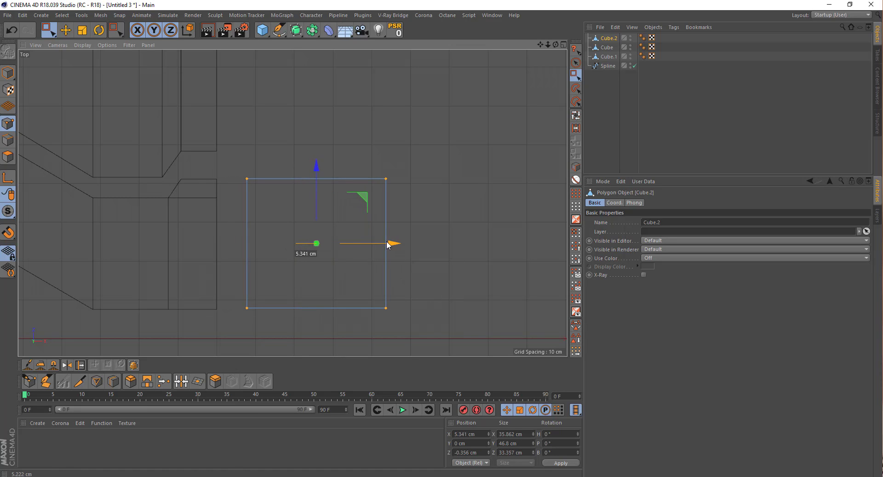
scroll(387, 239, "down", 2)
key("F5")
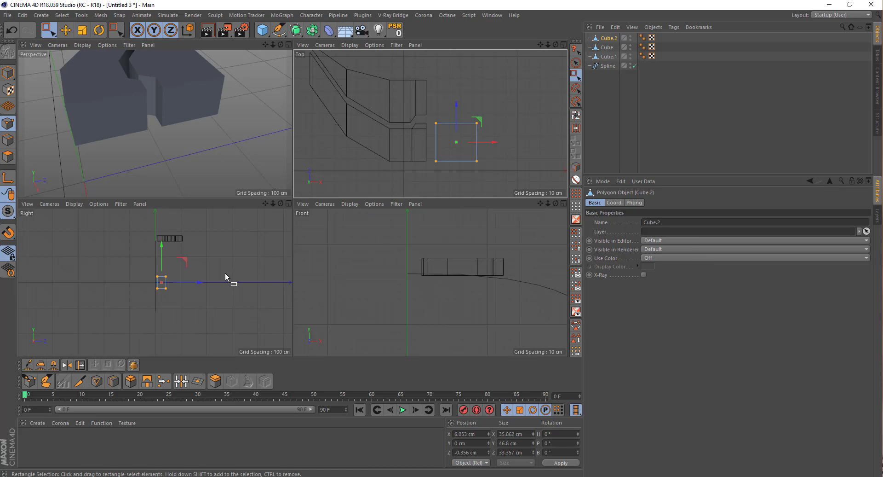
- In the maximised Right view, lift the whole Cube.2 box up along Y toward the stack
middle_click(227, 271)
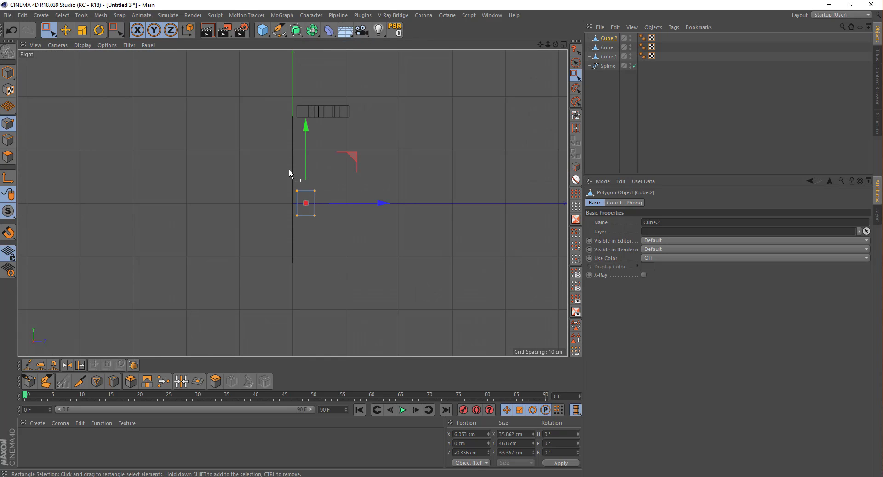
left_click_drag(272, 171, 354, 235)
left_click_drag(305, 151, 336, 67)
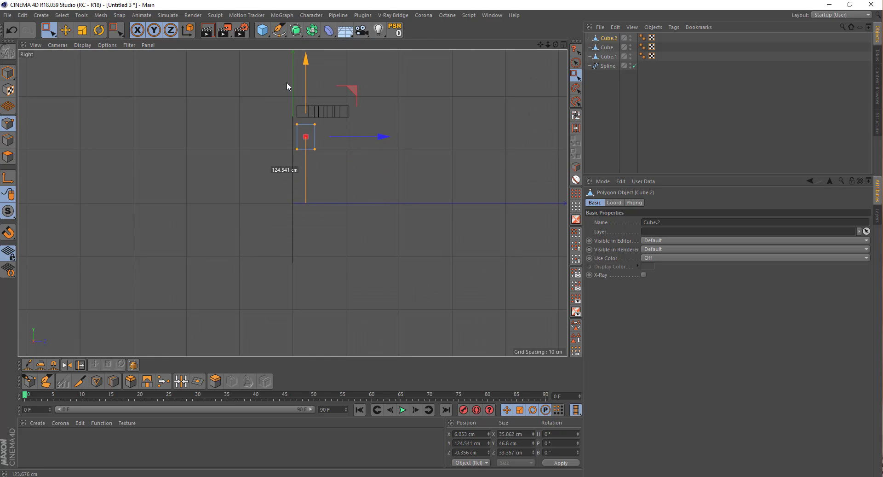
scroll(322, 106, "up", 2)
scroll(315, 128, "up", 2)
scroll(313, 129, "up", 2)
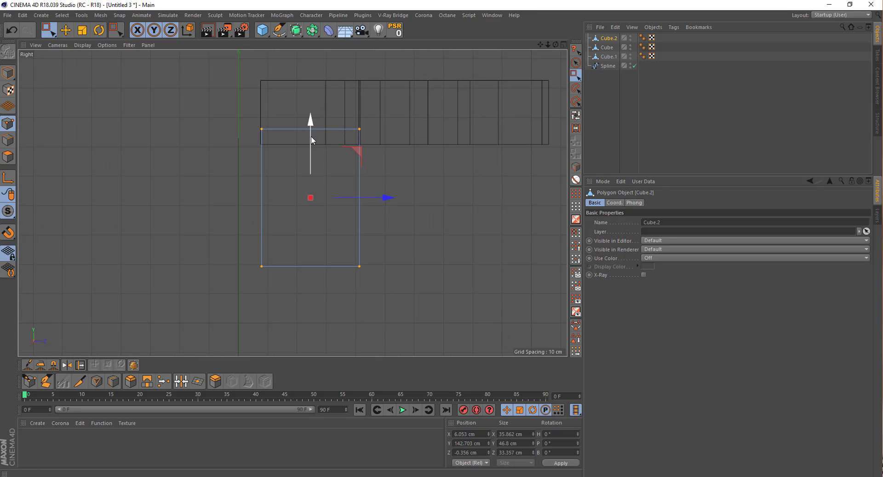
left_click_drag(311, 136, 296, 87)
scroll(335, 106, "up", 2)
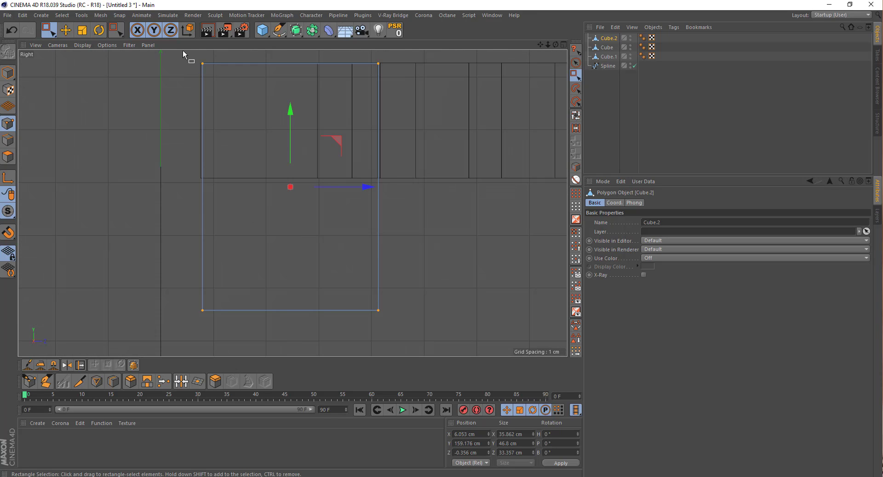
- Raise Cube.2's bottom points to the stack's base line and check it in Perspective
left_click_drag(183, 51, 231, 320)
left_click_drag(251, 187, 248, 186)
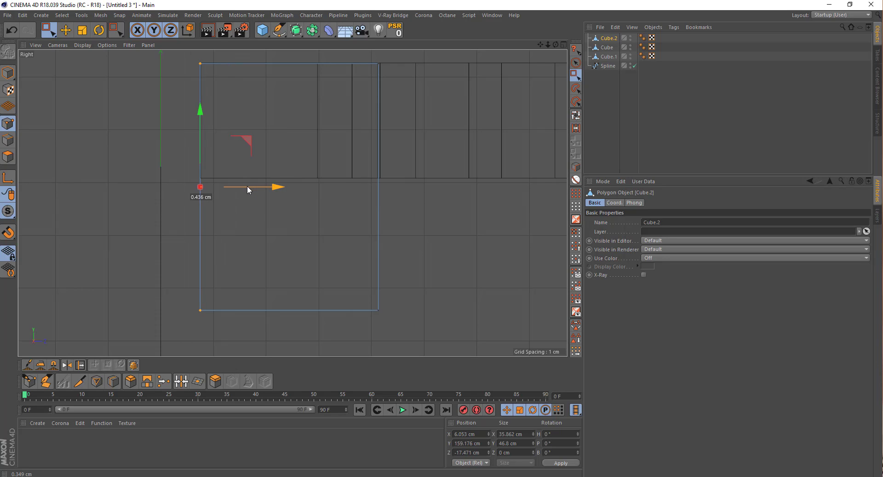
left_click_drag(156, 252, 389, 322)
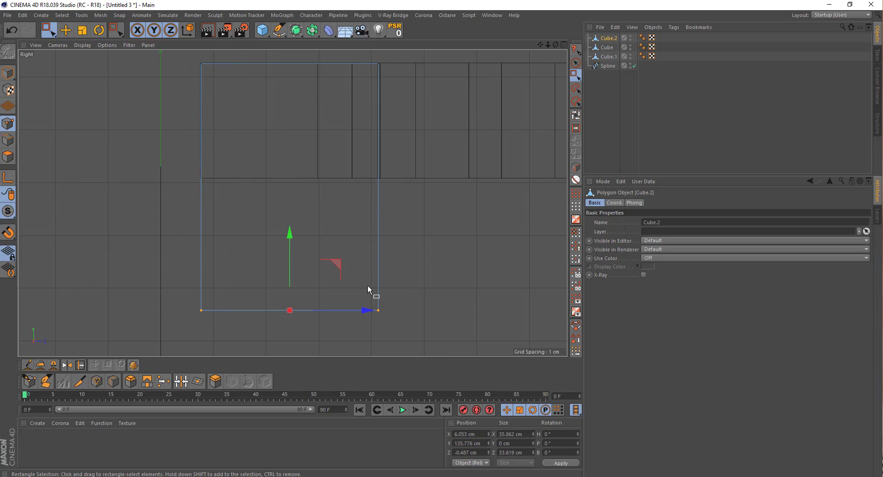
left_click_drag(291, 236, 275, 100)
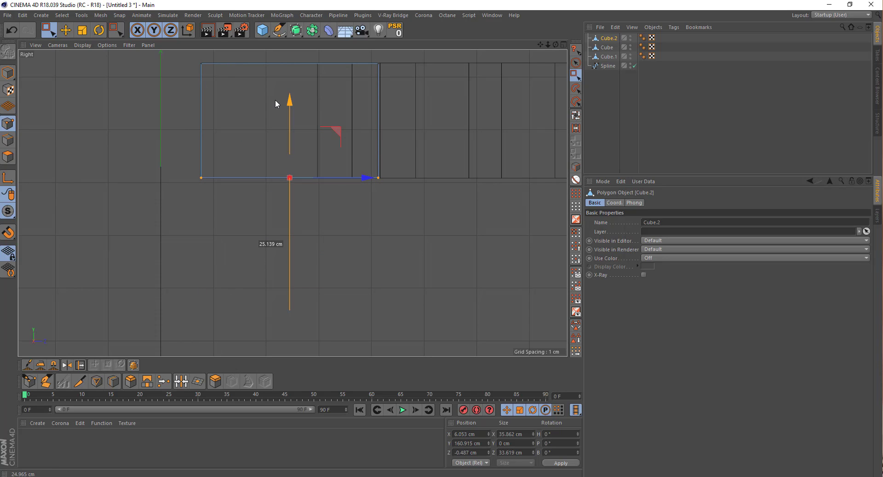
middle_click(292, 197)
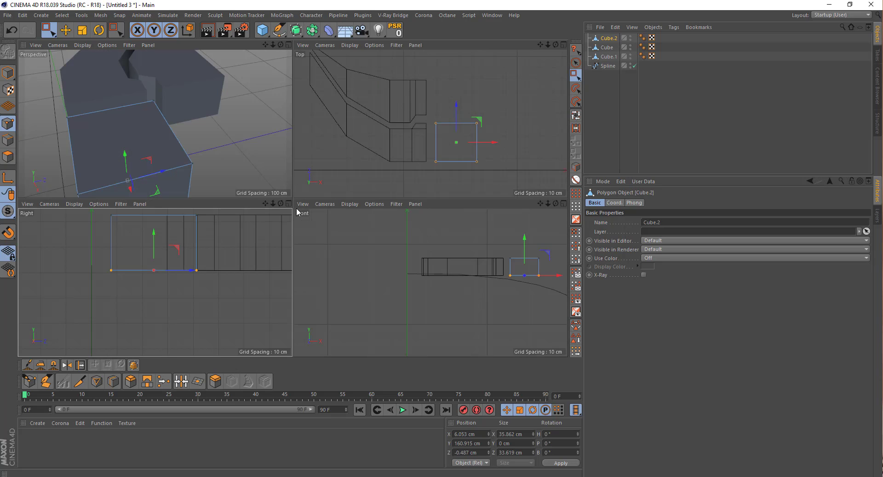
middle_click(203, 129)
mouse_move(206, 129)
left_mouse_down("alt")
mouse_move(241, 146)
mouse_move(270, 131)
mouse_move(324, 150)
mouse_move(377, 151)
mouse_move(365, 191)
mouse_move(275, 177)
mouse_move(155, 175)
left_mouse_up("alt")
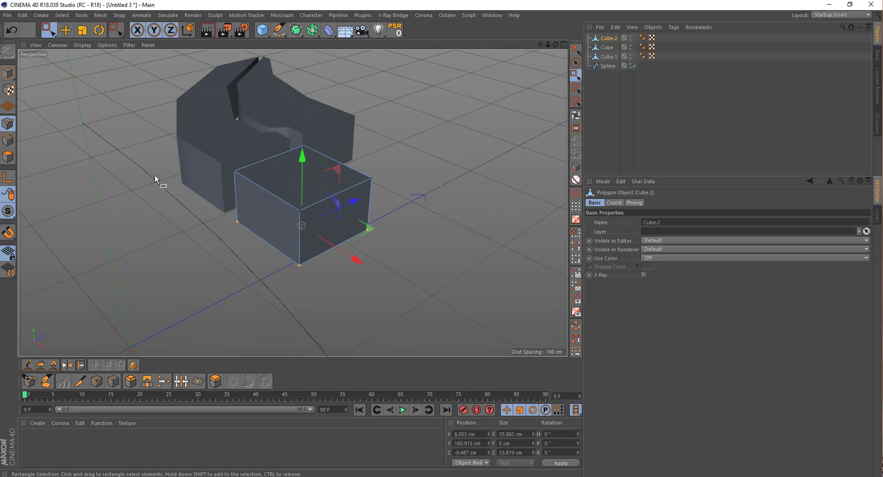
- Add a two-cut edge loop across the small block
left_click(145, 102)
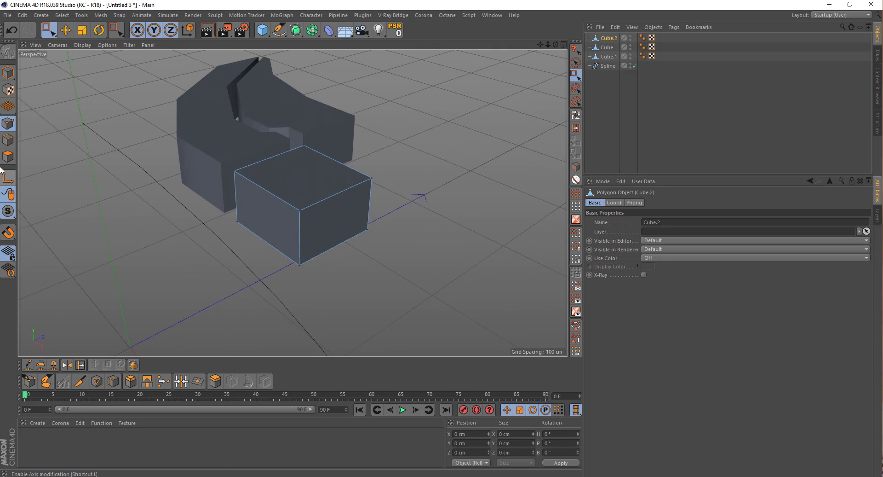
left_click(113, 381)
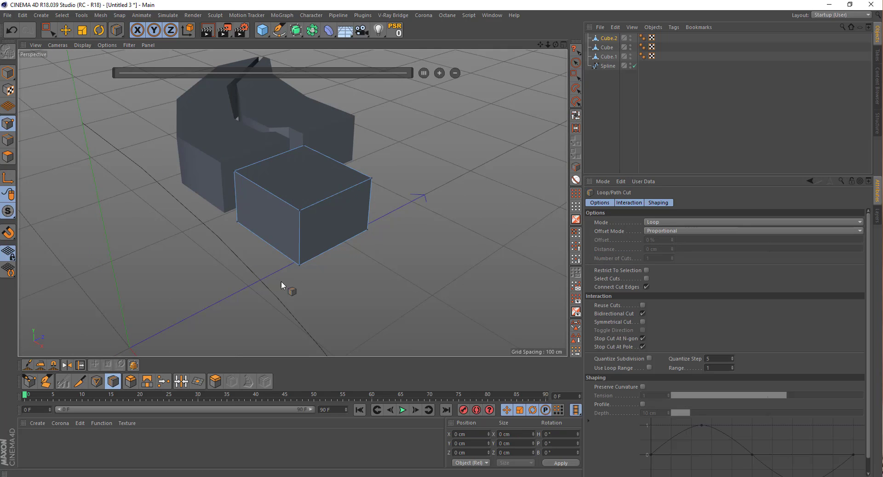
left_click(328, 205)
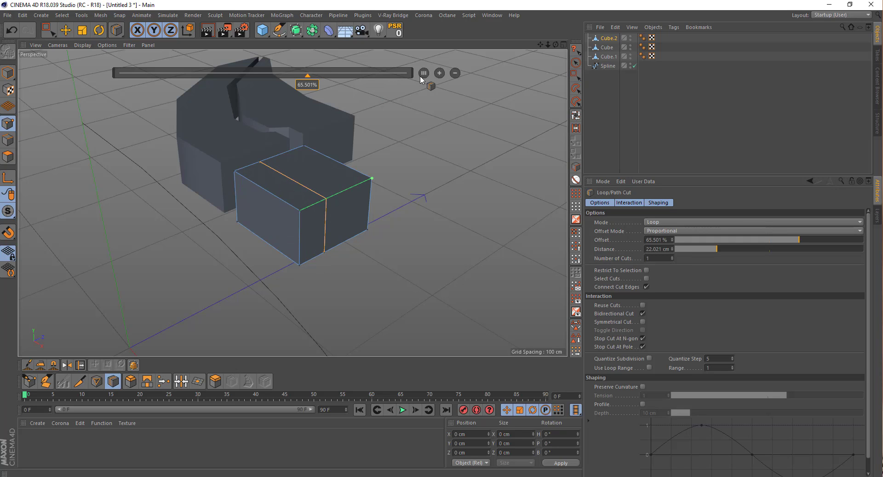
left_click(442, 74)
key("0")
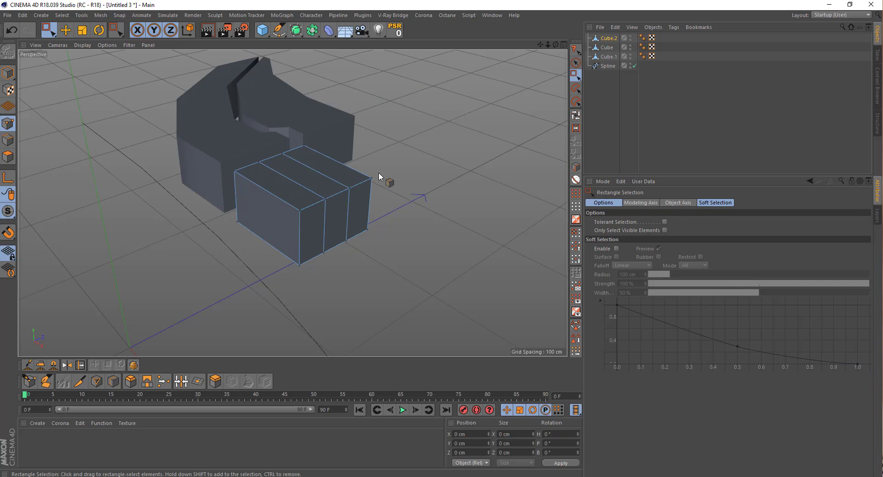
- In the Top view, scale the two middle edges closer together to narrow the strip
middle_click(369, 173)
middle_click(404, 162)
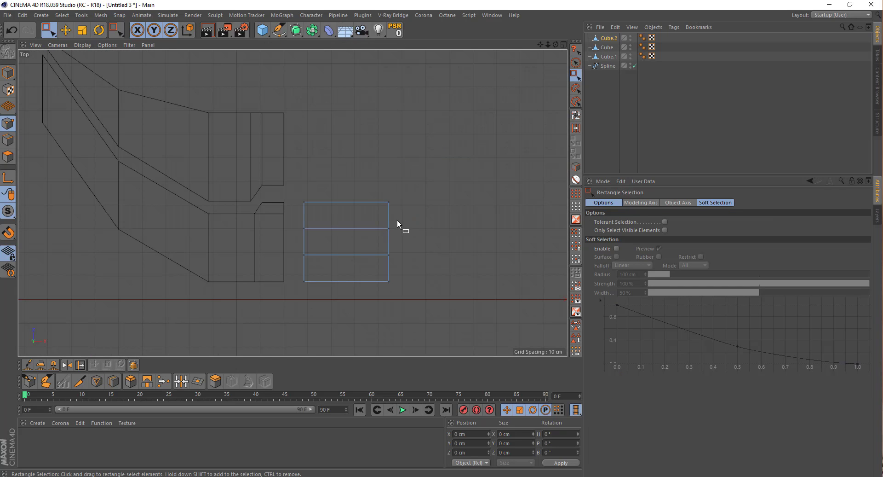
left_click_drag(397, 224, 276, 269)
scroll(362, 248, "up", 2)
scroll(363, 248, "up", 2)
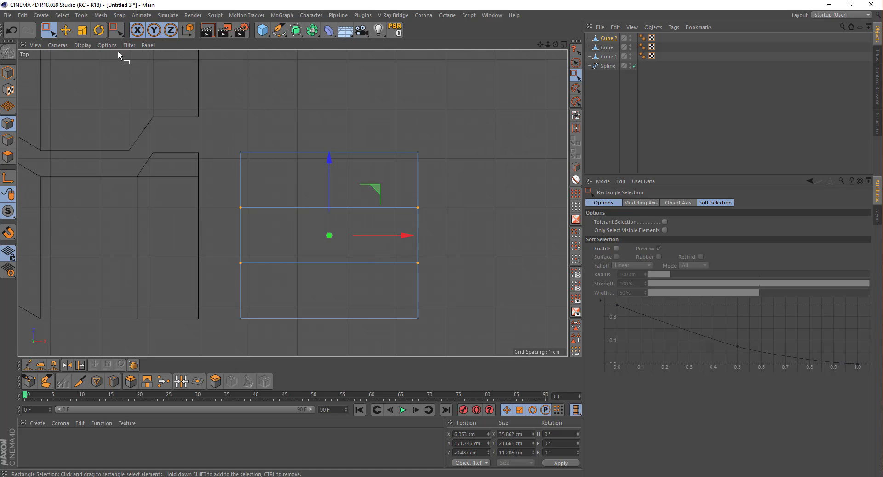
key("t")
left_click_drag(329, 158, 326, 189)
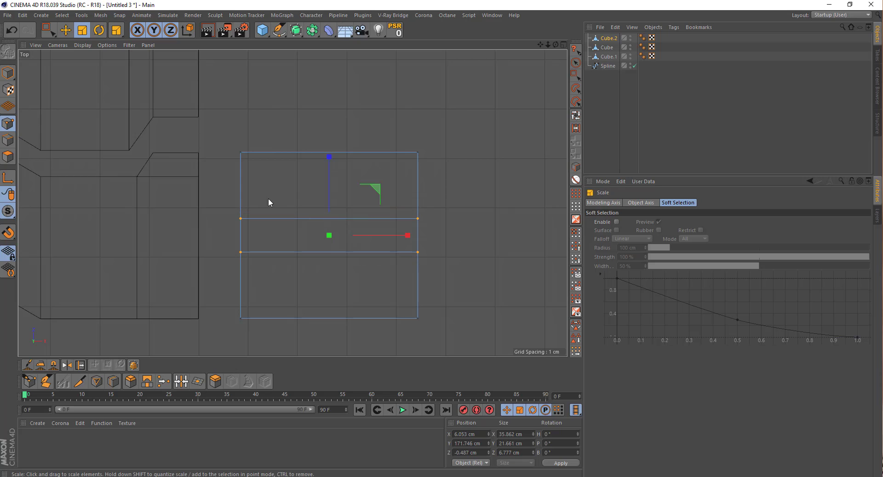
key("0")
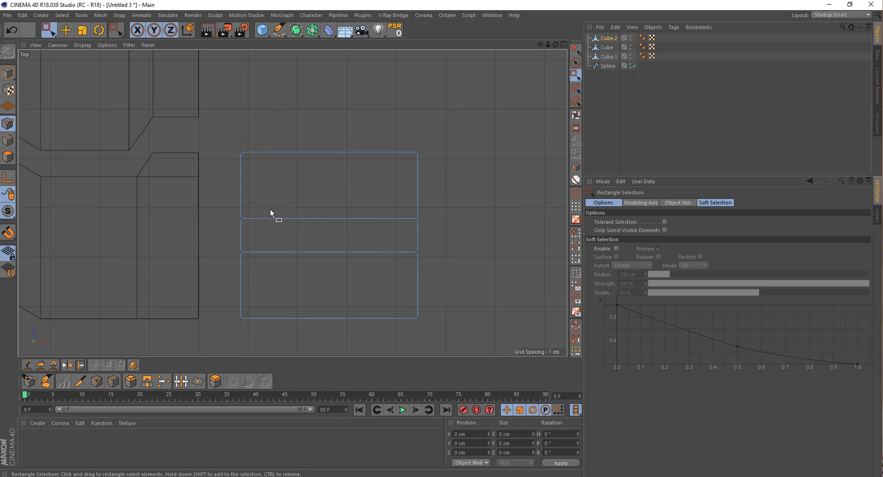
- Cut one loop through the middle strip and three loops across the block's width
left_click(114, 381)
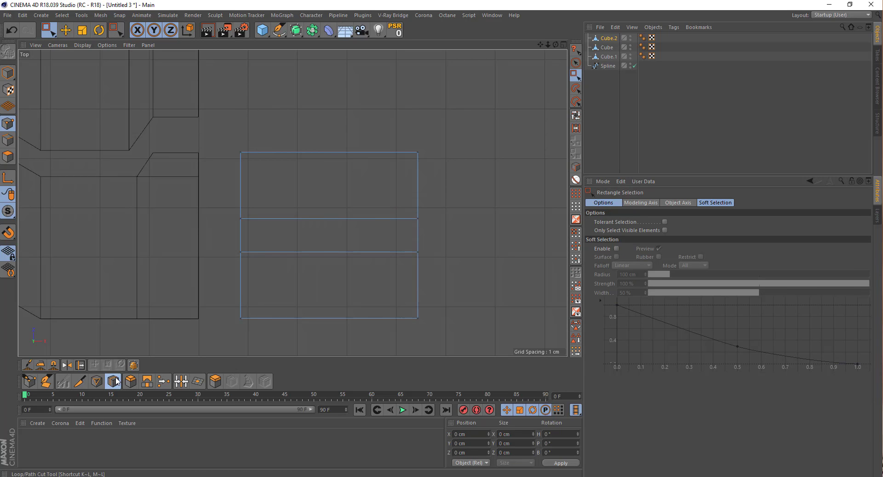
left_click(242, 234)
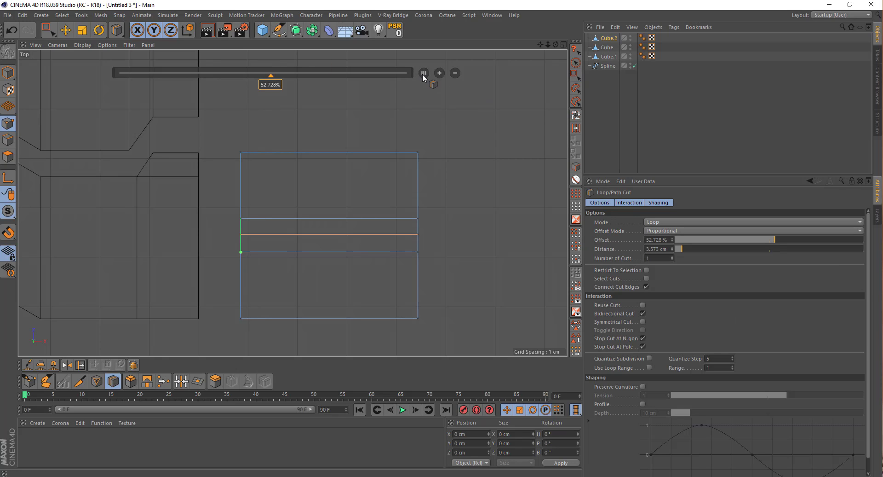
key("0")
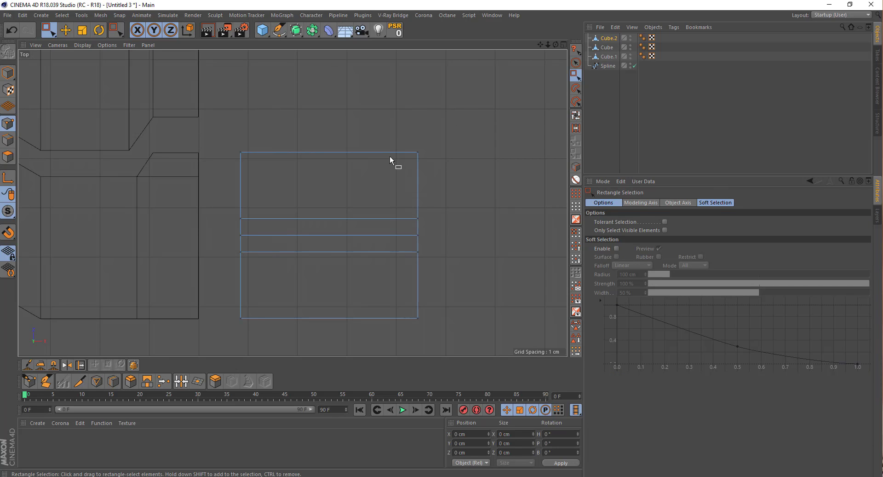
key("k")
key("l")
left_click(365, 153)
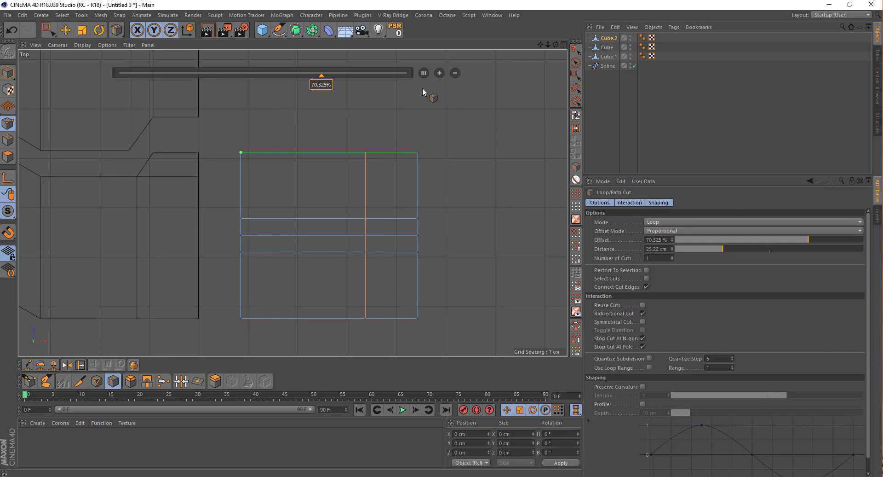
left_click(439, 73)
left_click(439, 74)
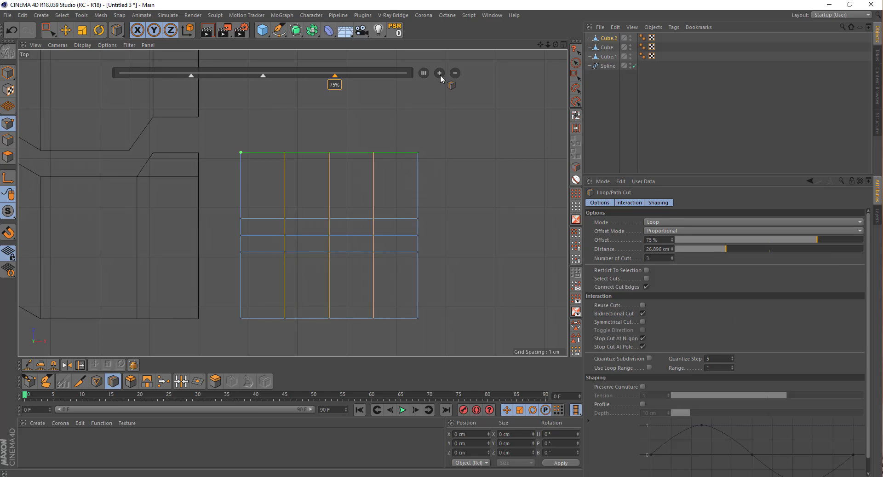
middle_click(404, 156)
middle_click(177, 151)
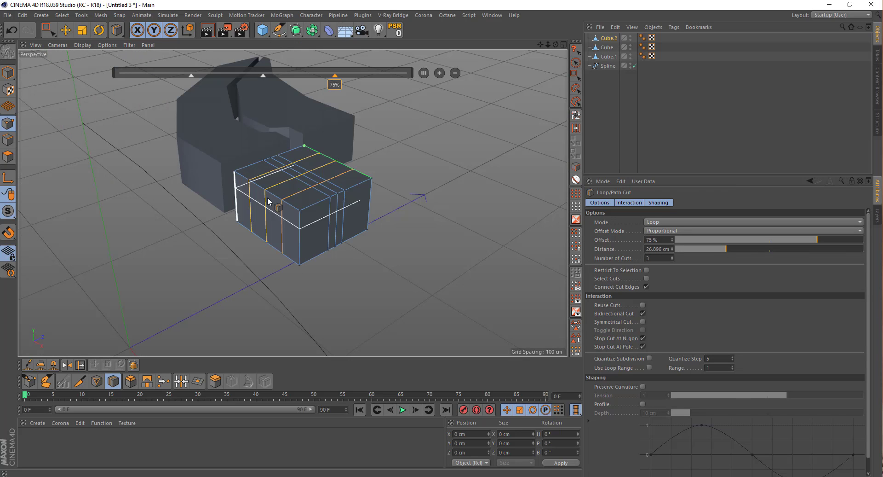
key("space")
scroll(326, 182, "up", 2)
scroll(325, 182, "up", 3)
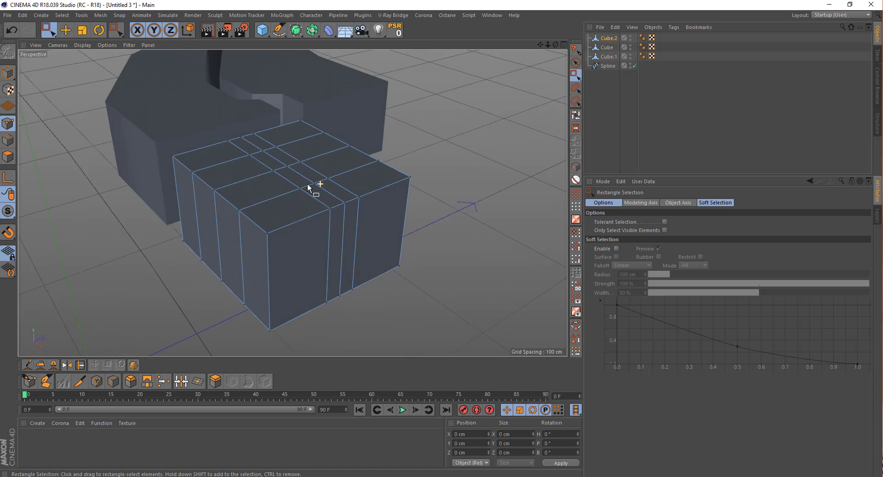
- Move Cube.2's middle row of points along Y to sink a groove down its centre
left_click(575, 63)
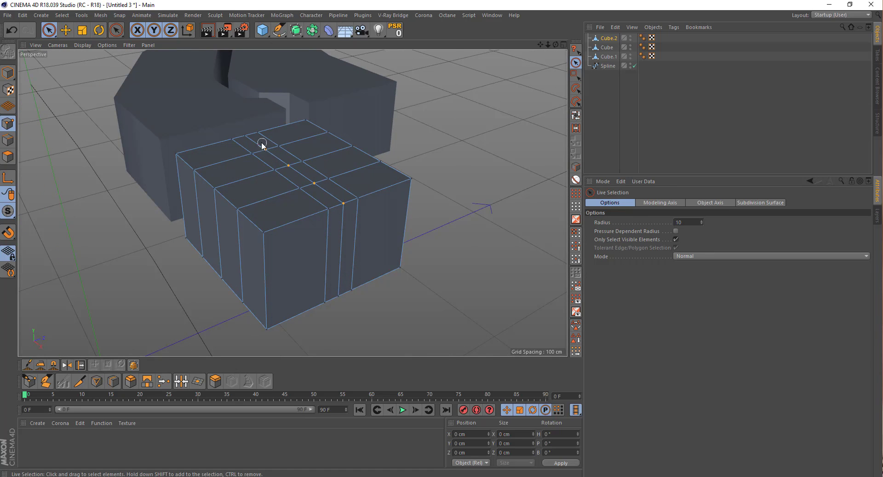
scroll(299, 133, "up", 3)
mouse_move(293, 120)
left_mouse_down()
mouse_move(289, 150)
mouse_move(289, 140)
left_mouse_up()
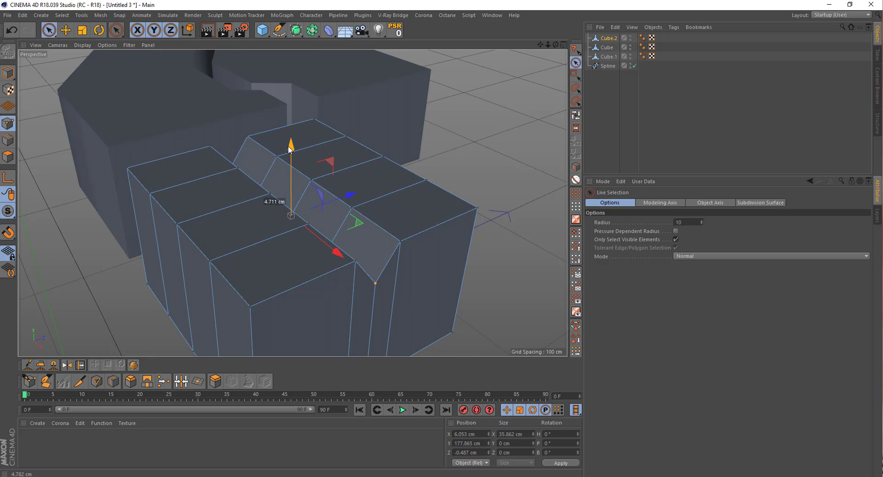
mouse_move(344, 177)
left_mouse_down("alt")
mouse_move(241, 193)
mouse_move(140, 171)
mouse_move(167, 194)
mouse_move(198, 172)
mouse_move(235, 176)
left_mouse_up("alt")
left_click(92, 148)
- Centre the blocks in the maximised Front view and select Cube.2
scroll(336, 192, "down", 2)
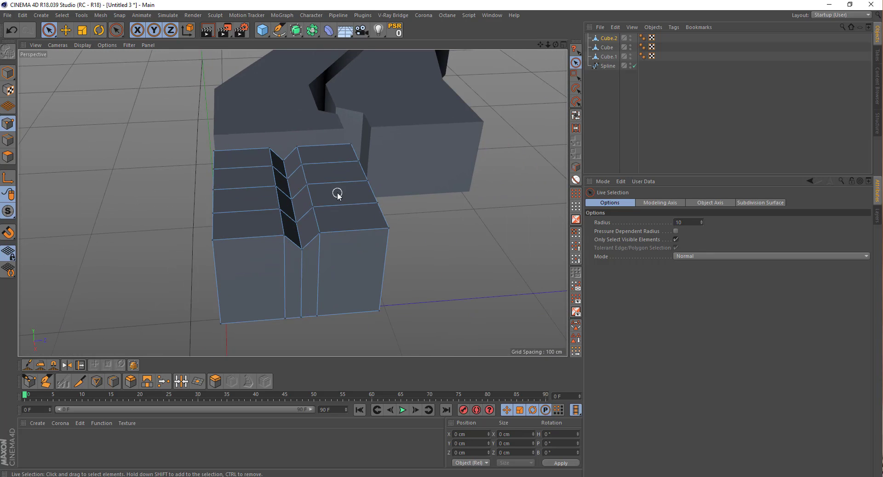
middle_click(347, 203)
middle_click(418, 292)
mouse_move(440, 250)
middle_mouse_down("alt")
mouse_move(341, 183)
mouse_move(292, 187)
middle_mouse_up("alt")
scroll(320, 168, "up", 2)
scroll(319, 167, "up", 2)
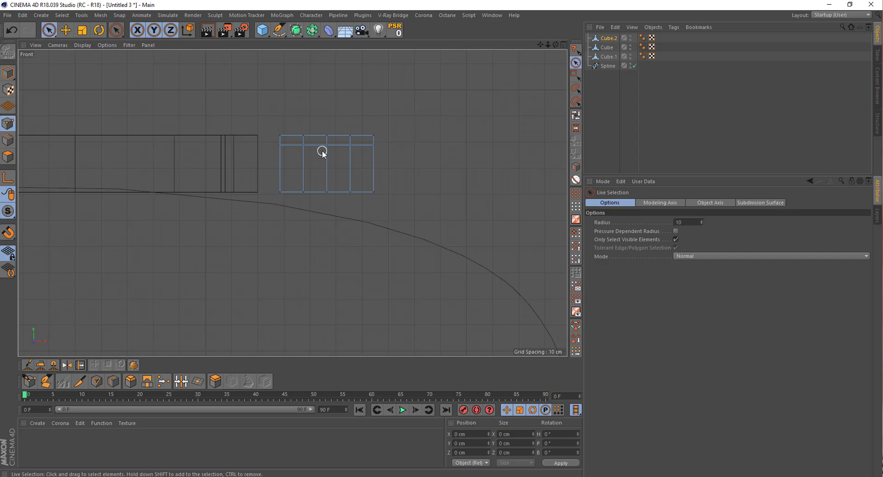
scroll(322, 152, "down", 2)
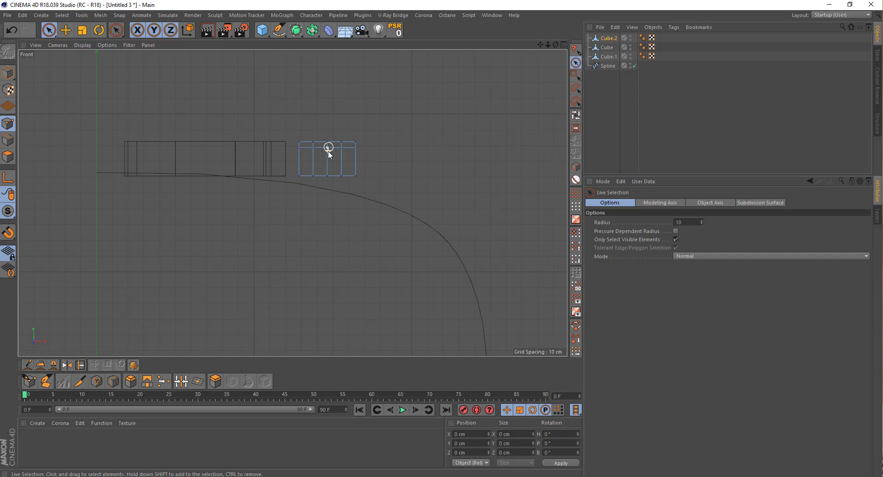
left_click(603, 57)
- Select Cube.2, Cube and Cube.1, scale them up together and move them about 15 cm right
left_click(604, 48, "ctrl")
left_click(604, 38, "ctrl")
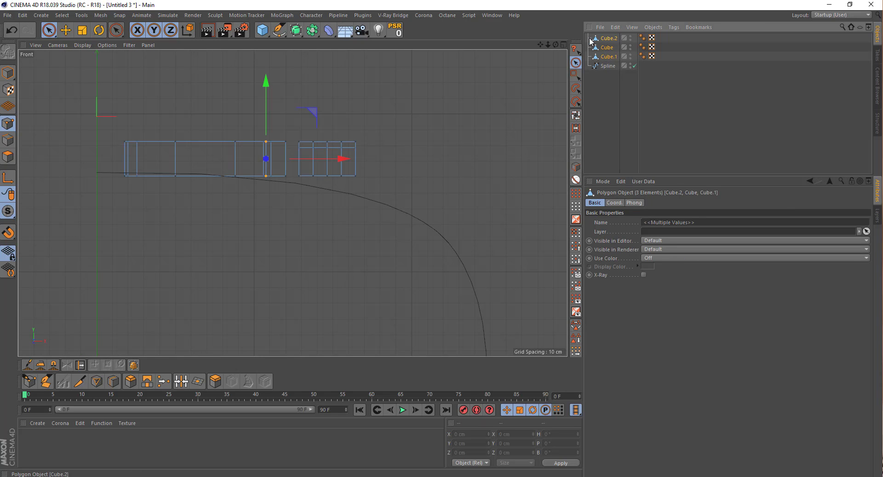
left_click(8, 72)
left_click(82, 30)
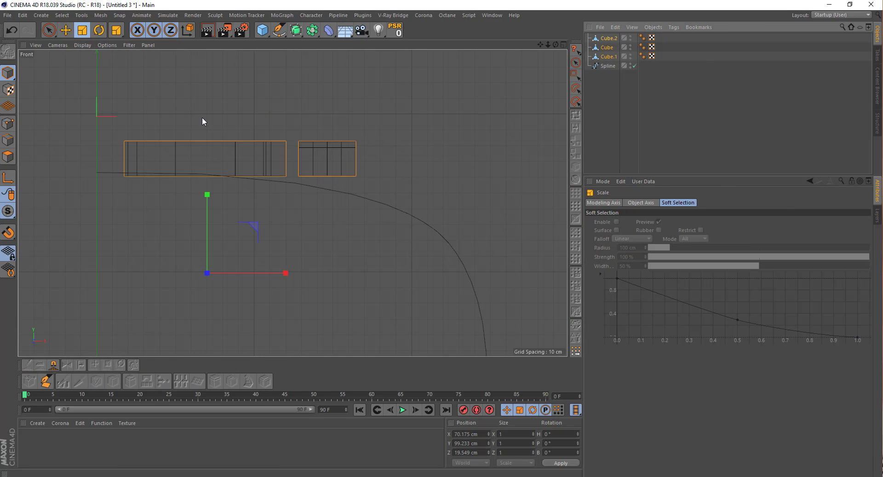
left_click_drag(301, 255, 345, 230)
key("9")
mouse_move(260, 231)
left_mouse_down()
mouse_move(279, 230)
mouse_move(276, 240)
left_mouse_up()
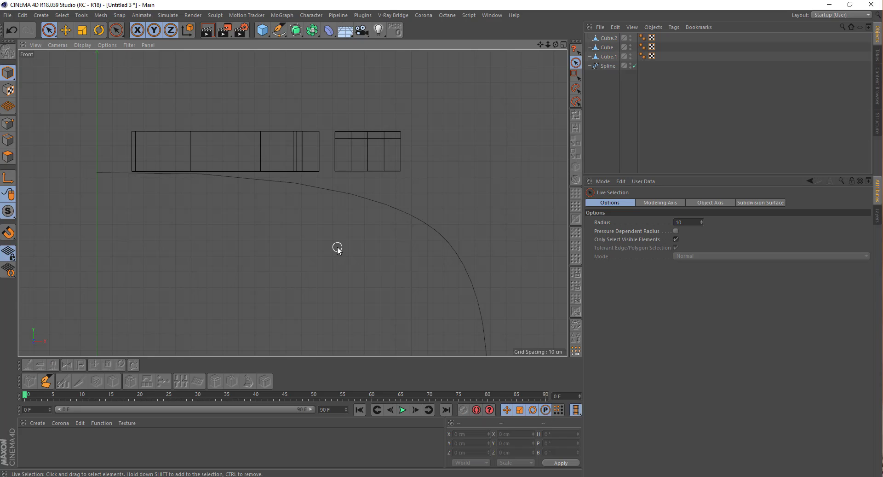
- Enlarge the three blocks to 120% and move them right and down onto the curve's start
key("t")
left_click_drag(322, 245, 403, 235)
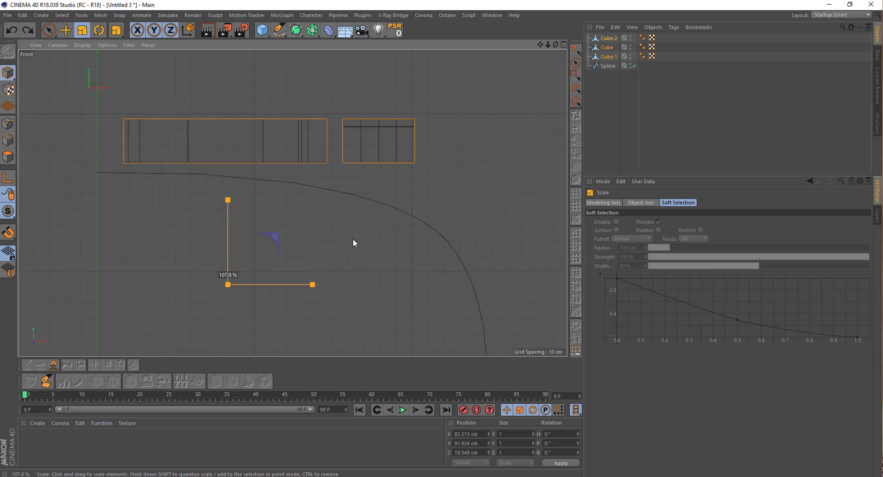
key("space")
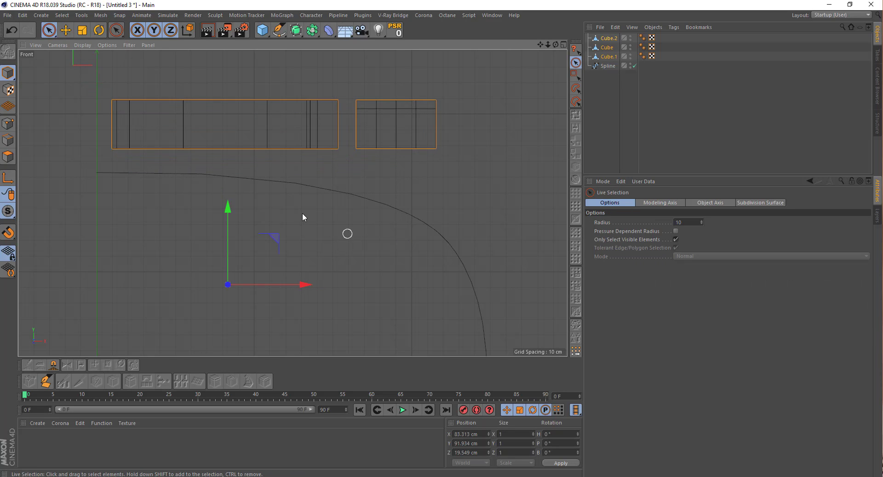
left_click_drag(280, 245, 302, 263)
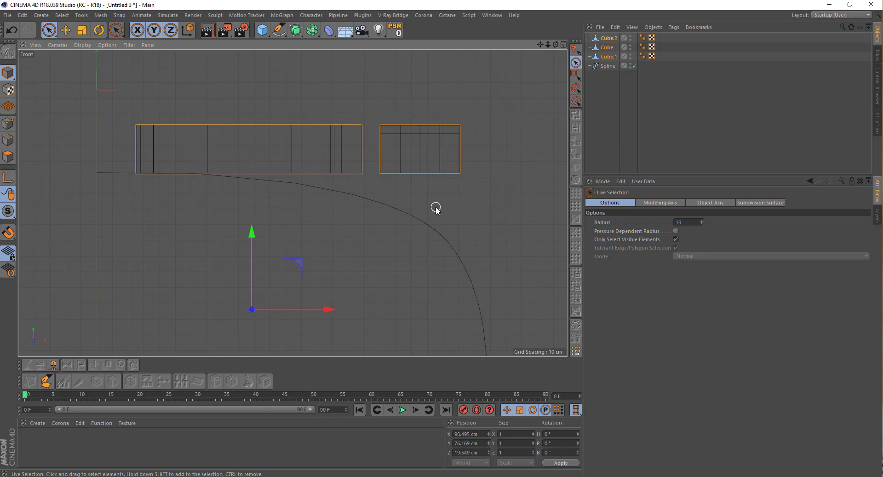
middle_click(359, 204)
middle_click(229, 143)
- Make Cube.2 the active polygon object and frame the blocks in the maximised Front view
scroll(229, 144, "down", 5)
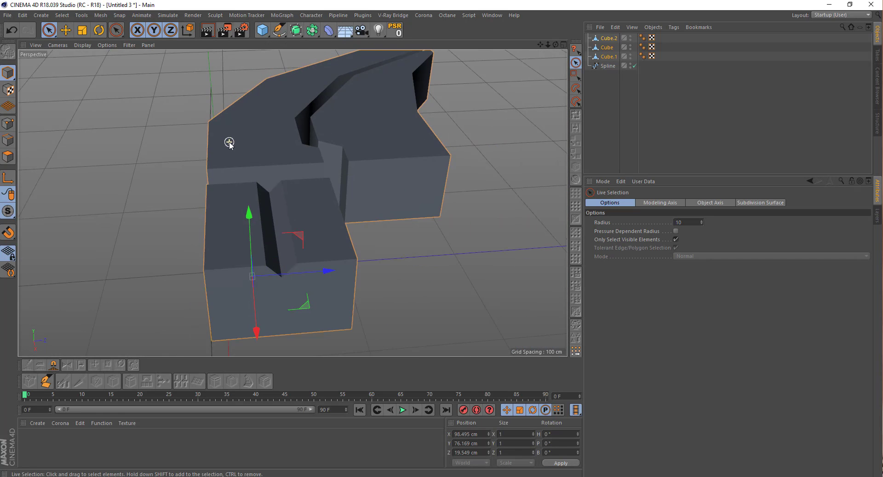
scroll(229, 143, "down", 4)
mouse_move(228, 144)
left_mouse_down("alt")
mouse_move(302, 170)
mouse_move(248, 168)
left_mouse_up("alt")
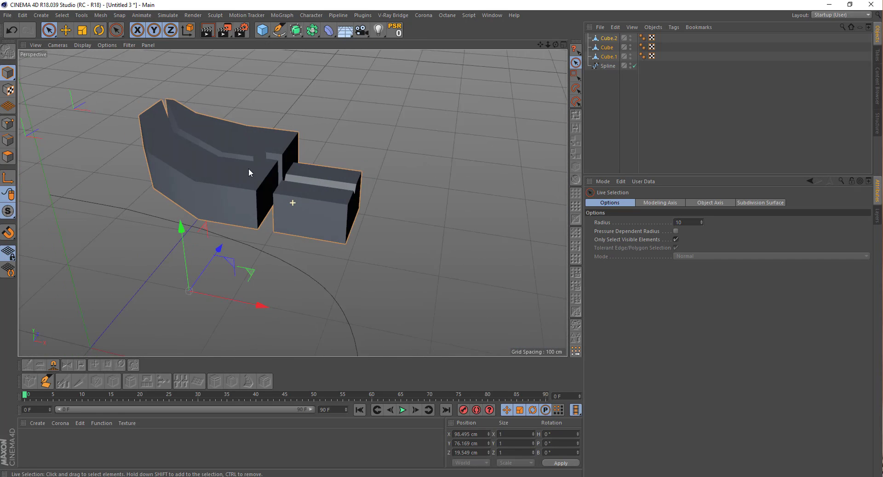
left_click(606, 56)
left_click(8, 123)
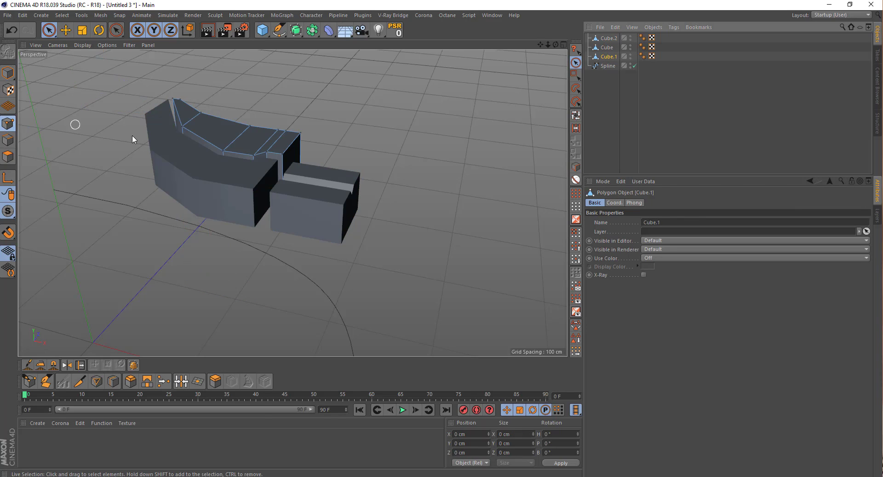
left_click(608, 48)
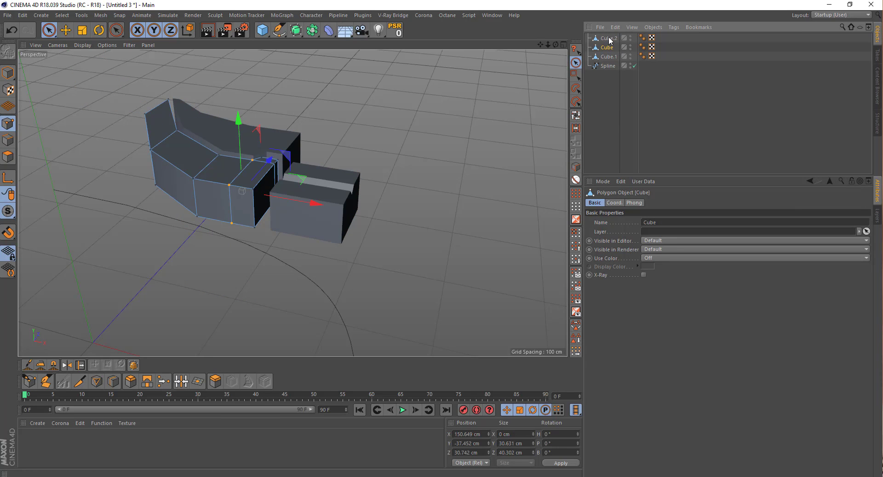
left_click(610, 38)
middle_click(336, 197)
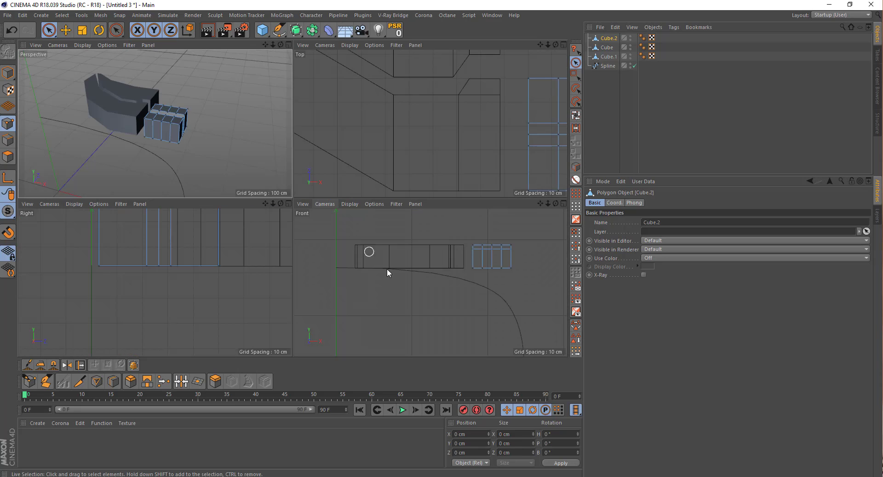
middle_click(416, 270)
middle_click_drag(416, 199, 267, 176)
scroll(258, 175, "up", 3)
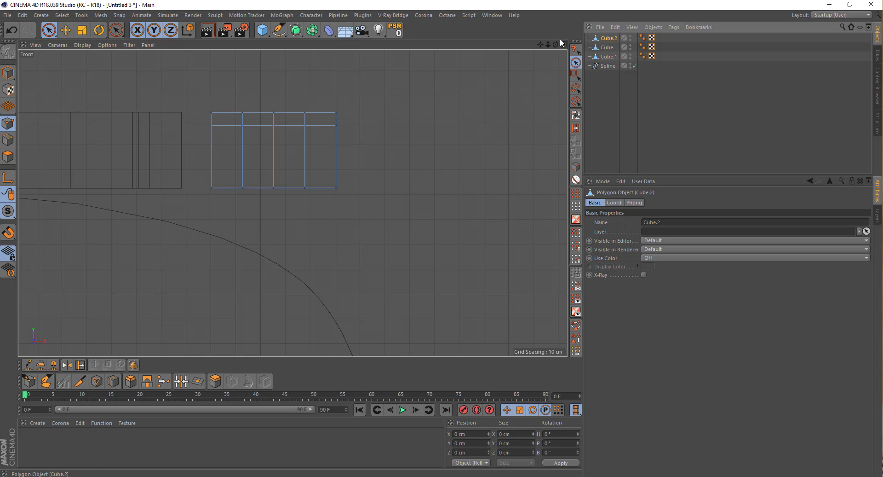
- Lower Cube.2's point columns in progressive steps on Y so the block descends toward the curve
key("0")
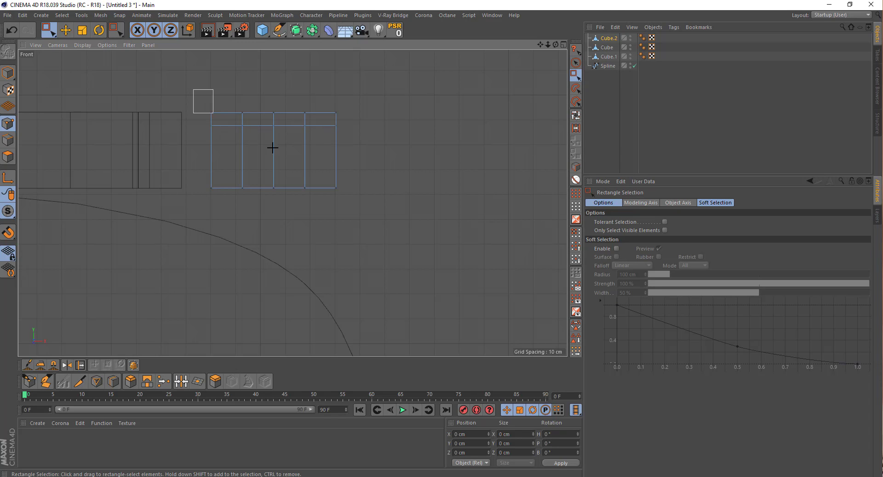
left_click_drag(194, 89, 382, 208)
left_click_drag(274, 94, 270, 138)
middle_click_drag(272, 192, 198, 164, "alt")
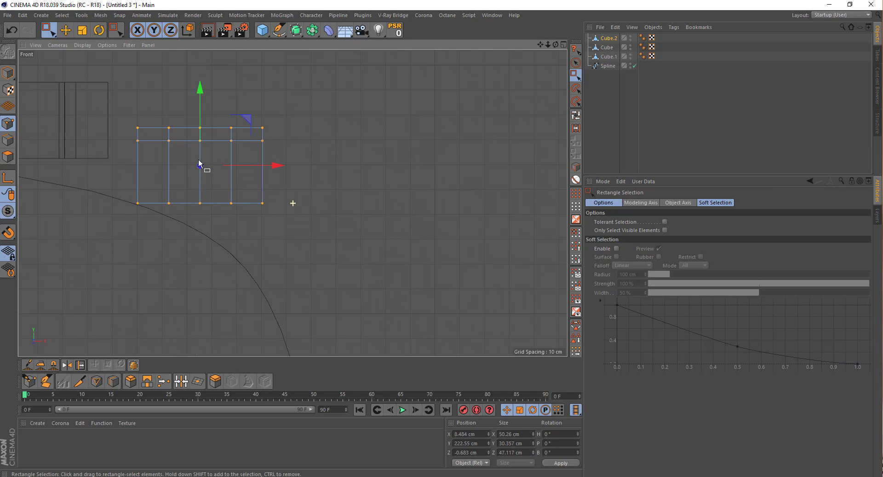
scroll(184, 161, "up", 1)
scroll(177, 159, "up", 1)
left_click_drag(152, 103, 329, 225)
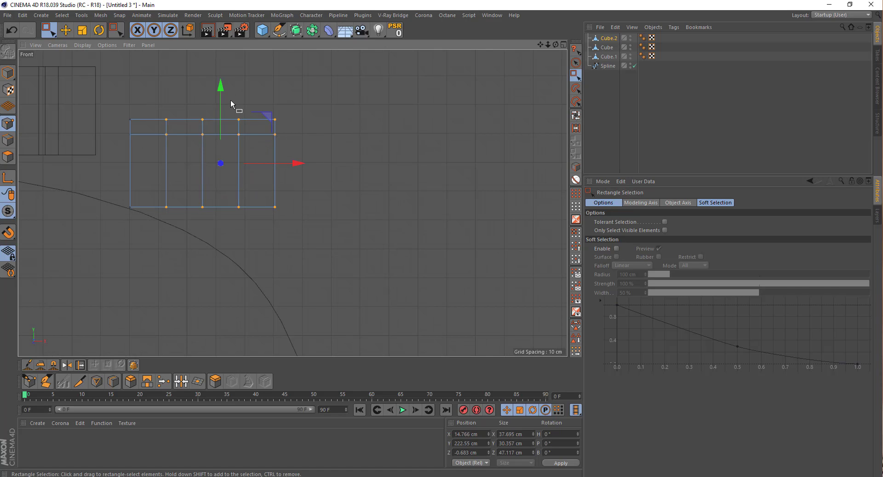
left_click_drag(220, 96, 152, 230)
mouse_move(240, 122)
left_mouse_down()
mouse_move(242, 141)
mouse_move(340, 278)
left_mouse_up()
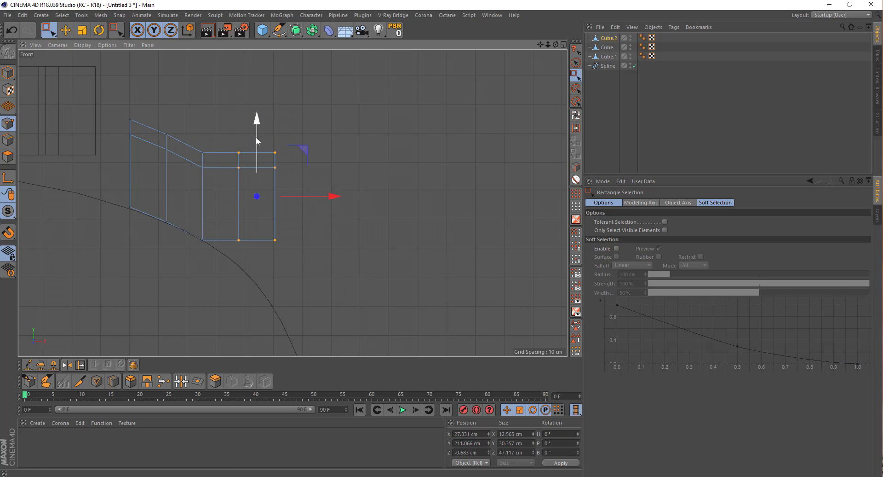
mouse_move(257, 138)
left_mouse_down()
mouse_move(256, 167)
mouse_move(338, 308)
left_mouse_up()
left_click_drag(276, 163, 280, 199)
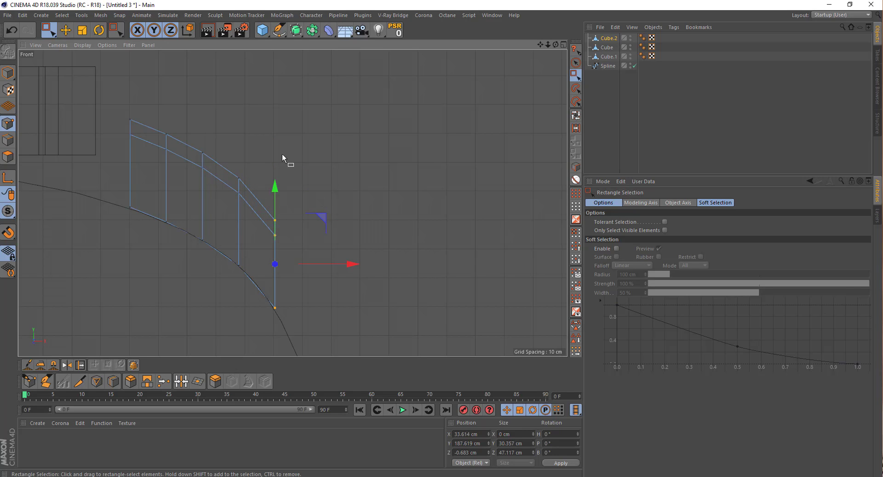
- Lower Cube.2's top-row points column by column to match the downward slope
left_click_drag(157, 110, 300, 242)
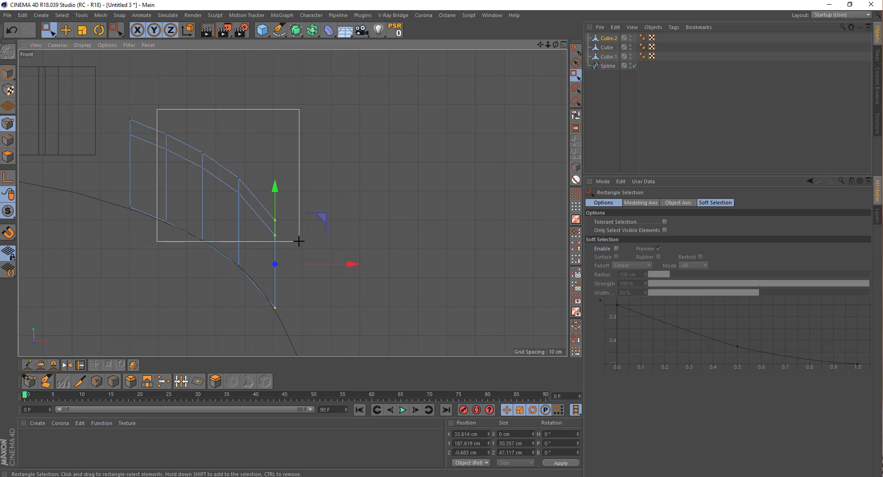
left_click_drag(213, 210, 93, 246)
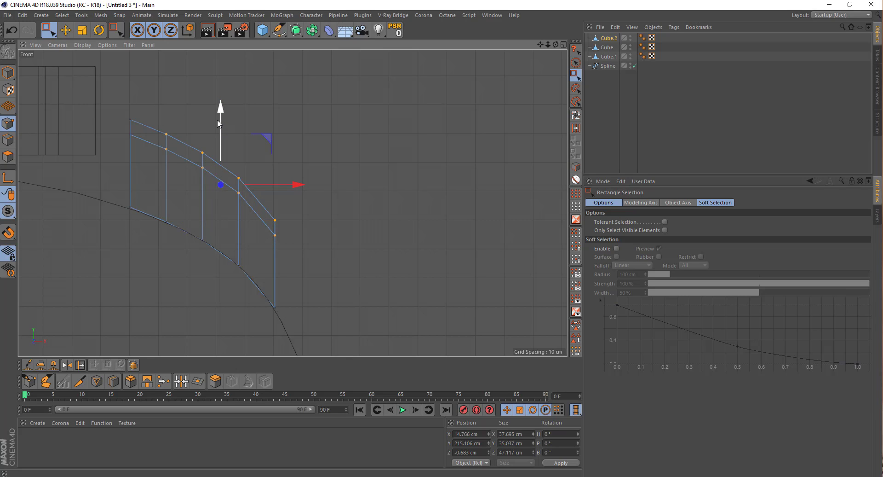
mouse_move(218, 120)
left_mouse_down()
mouse_move(221, 130)
mouse_move(159, 156)
left_mouse_up()
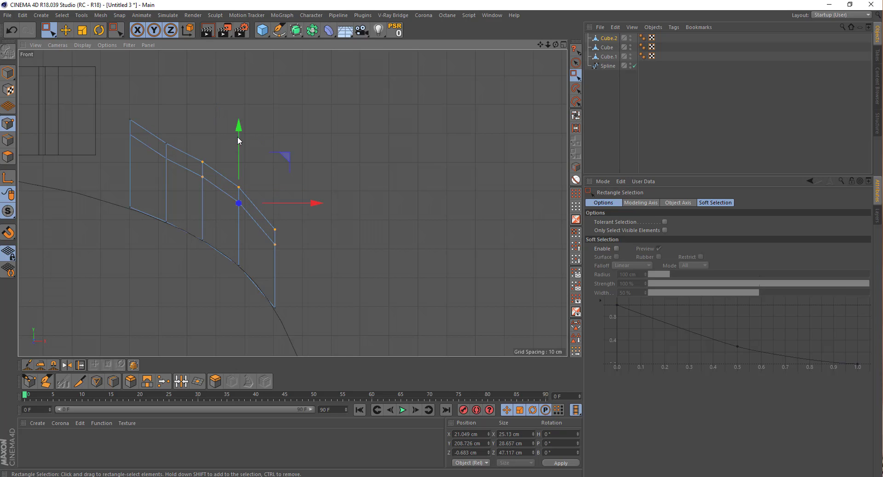
mouse_move(239, 134)
left_mouse_down()
mouse_move(239, 150)
mouse_move(186, 191)
left_mouse_up()
left_click_drag(258, 167, 213, 237)
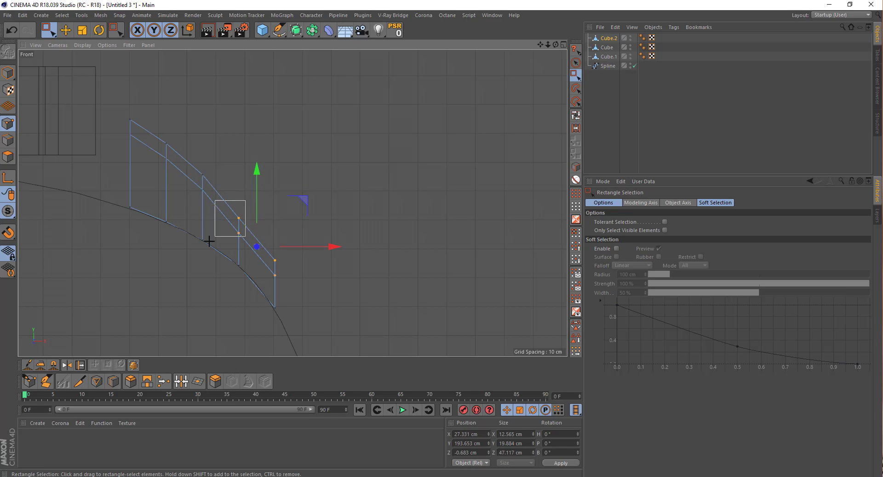
left_click_drag(272, 206, 270, 219)
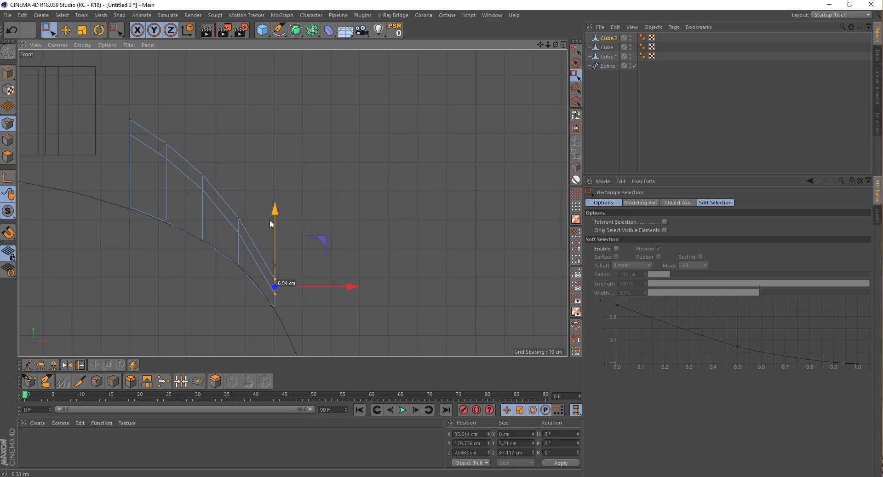
- Pull Cube.2's bottom-right corner point down onto the curve
left_click(278, 311)
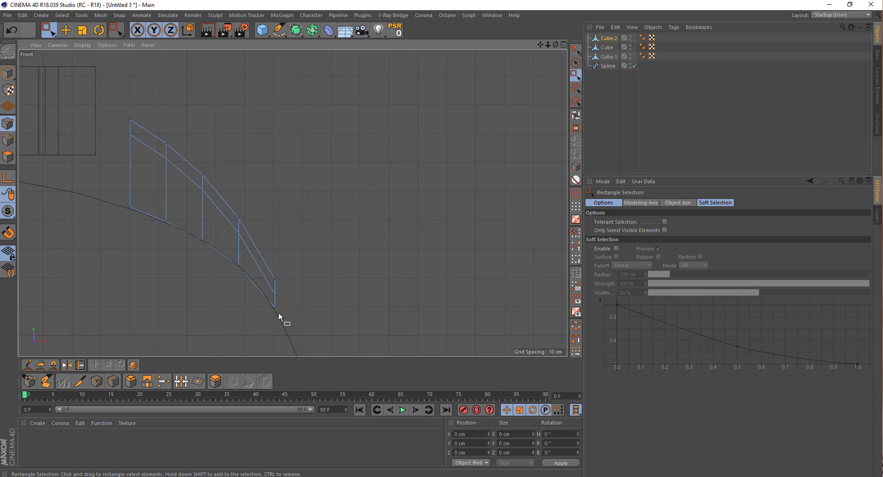
left_click_drag(273, 319, 279, 317)
left_click_drag(277, 270, 277, 274)
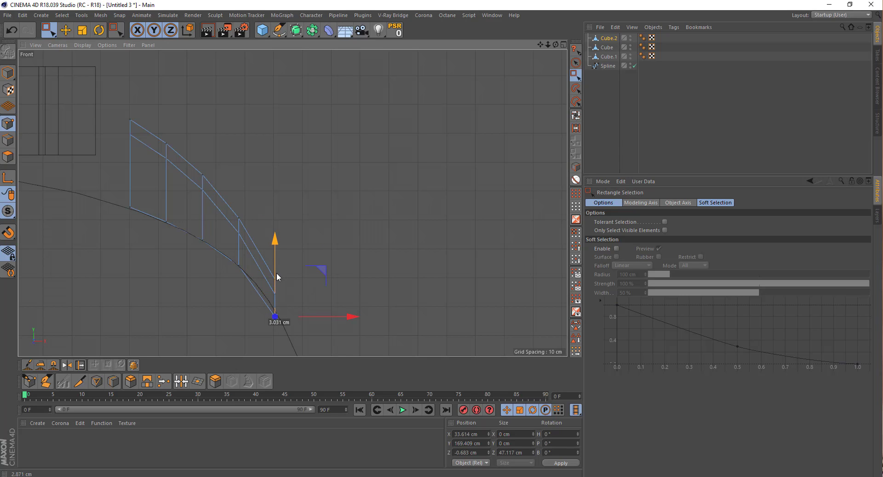
left_click_drag(302, 315, 310, 317)
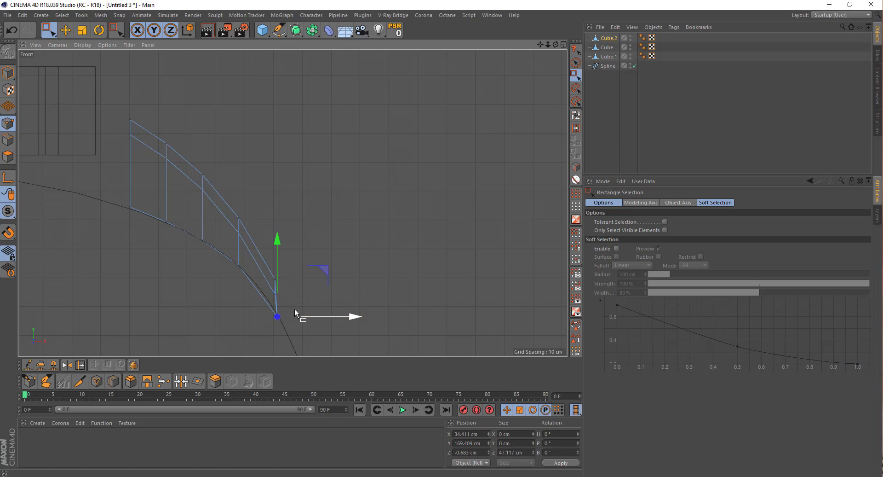
scroll(279, 295, "up", 2)
mouse_move(252, 241)
left_mouse_down()
mouse_move(300, 282)
mouse_move(307, 275)
left_mouse_up()
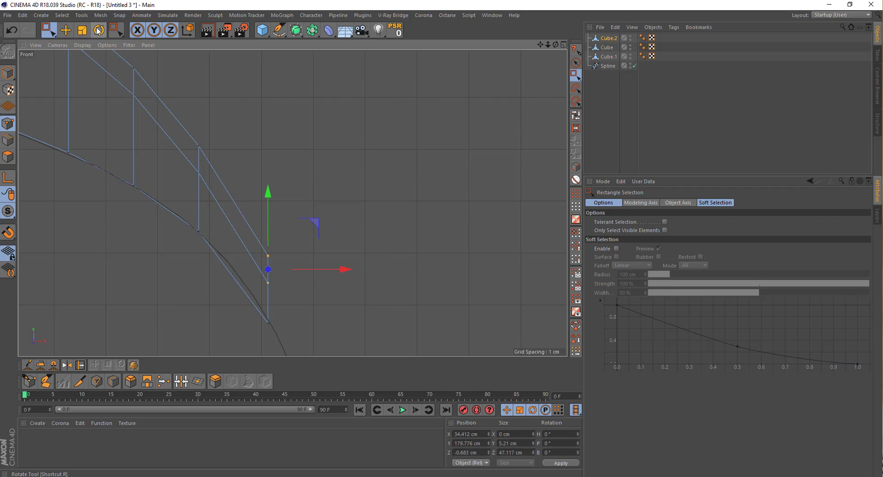
- Rotate Cube.2's rightmost edge points by about -7°
left_click(98, 30)
left_click_drag(324, 206, 240, 340)
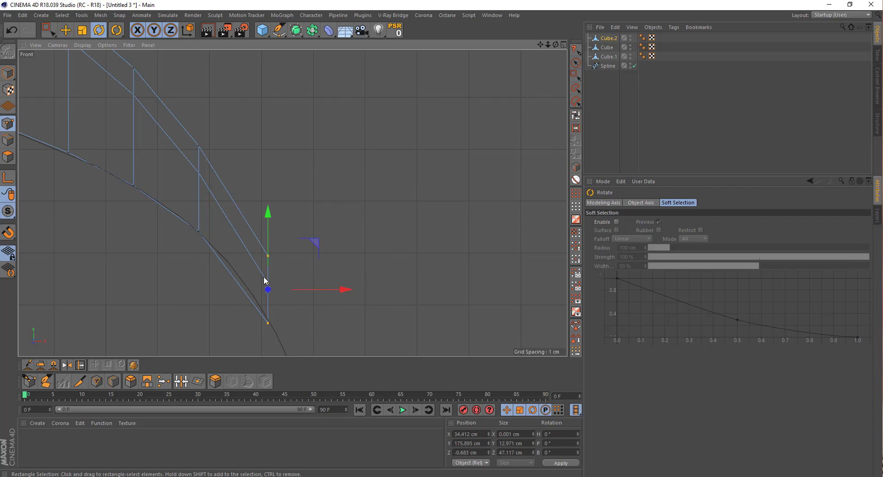
left_click_drag(286, 248, 276, 253)
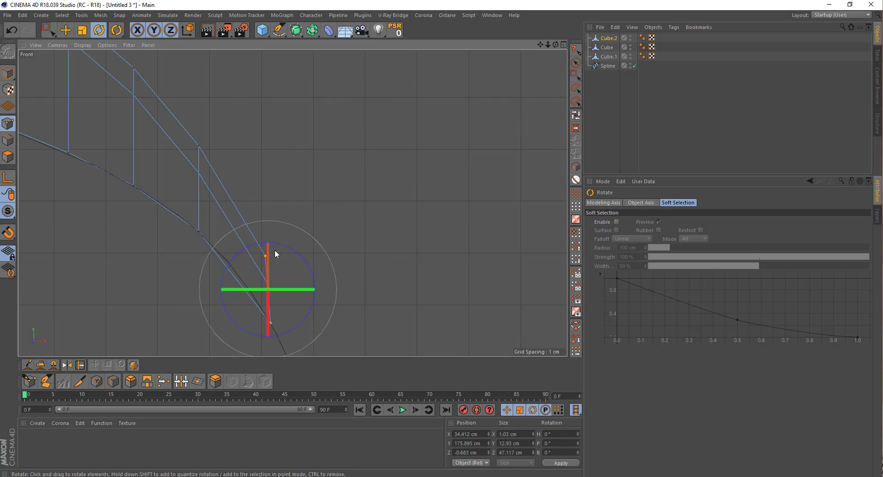
- Move the right edge points right and down until they rest on the spline
key("0")
left_click_drag(269, 244, 270, 256)
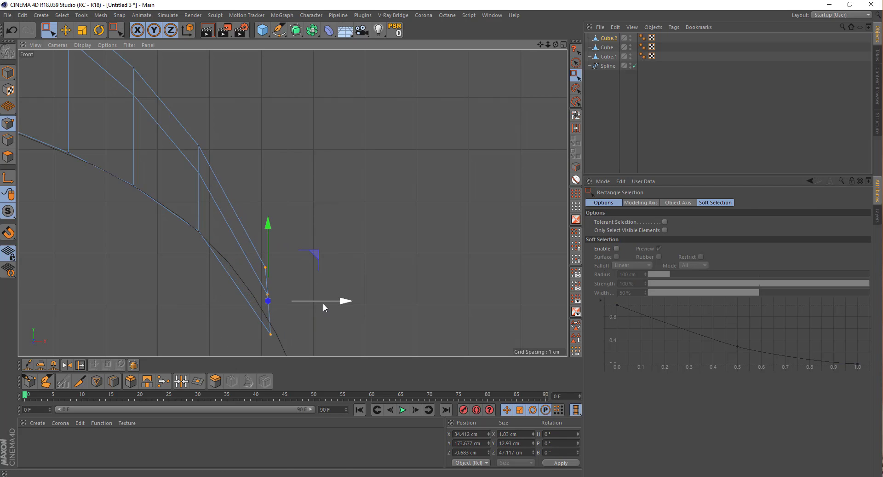
left_click_drag(324, 303, 346, 303)
mouse_move(295, 246)
left_mouse_down()
mouse_move(290, 268)
mouse_move(299, 275)
left_mouse_up()
scroll(299, 274, "down", 2)
scroll(286, 270, "down", 1)
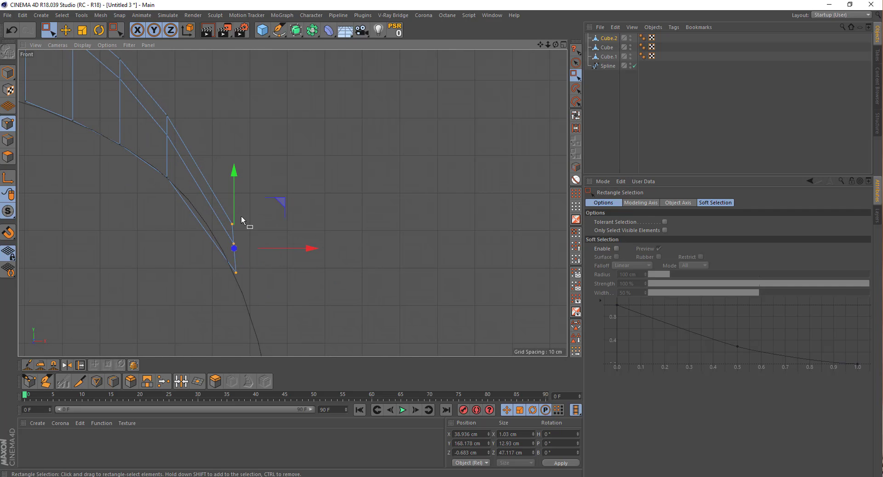
left_click_drag(233, 192, 234, 200)
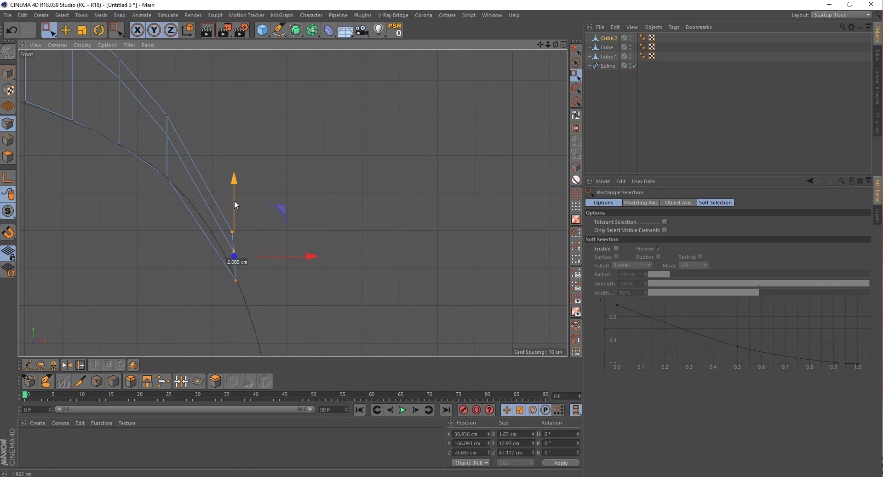
left_click_drag(273, 256, 278, 239)
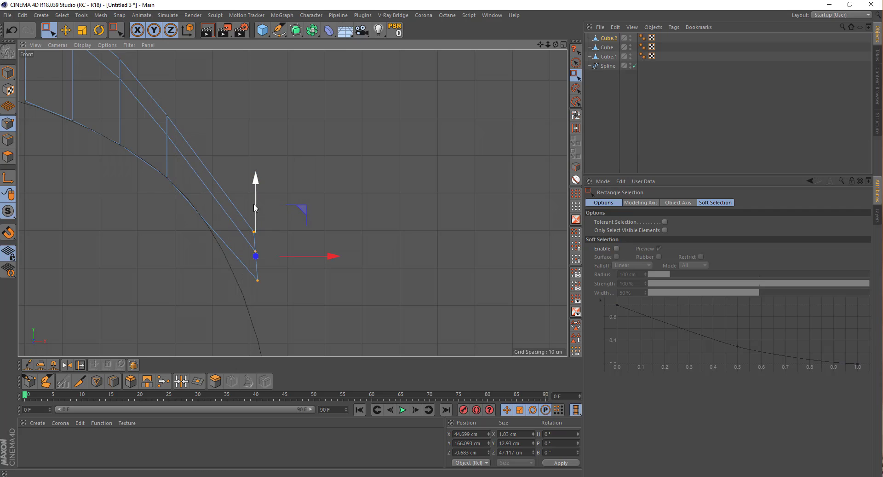
left_click_drag(255, 208, 255, 251)
left_click_drag(308, 298, 299, 302)
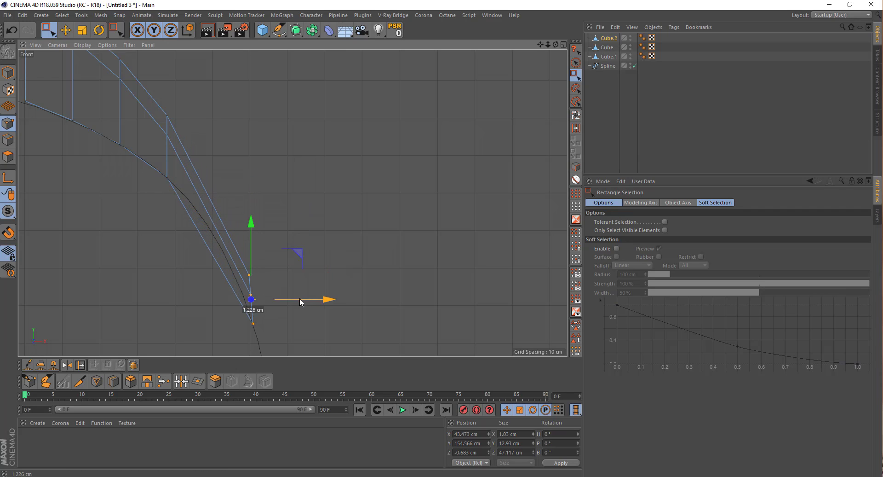
left_click(112, 316)
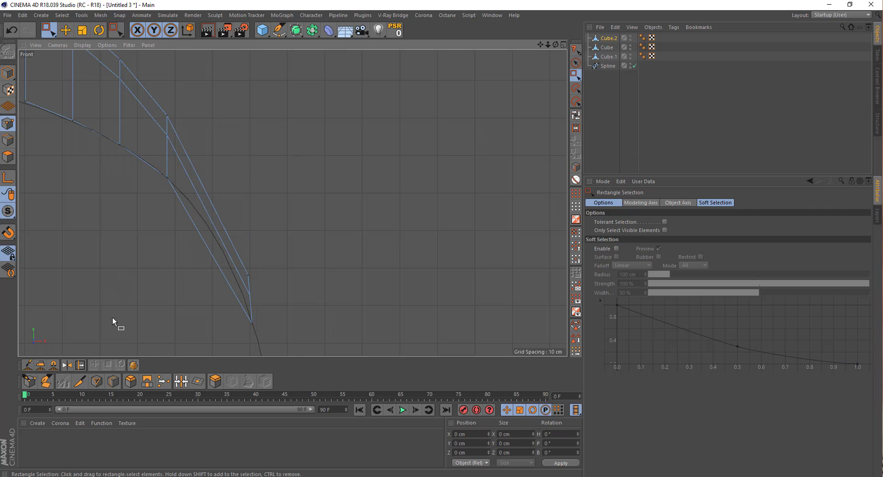
- Raise a point on Cube.2's inner edge
left_click(113, 381)
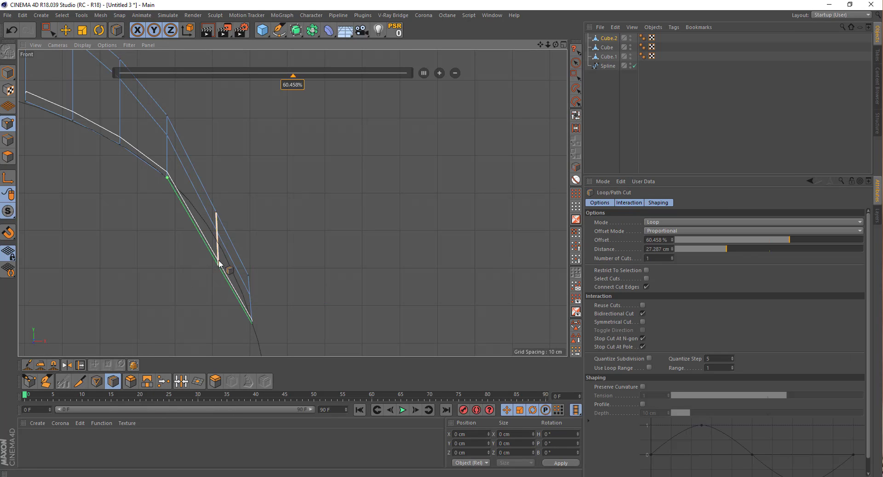
key("0")
left_click_drag(230, 191, 194, 280)
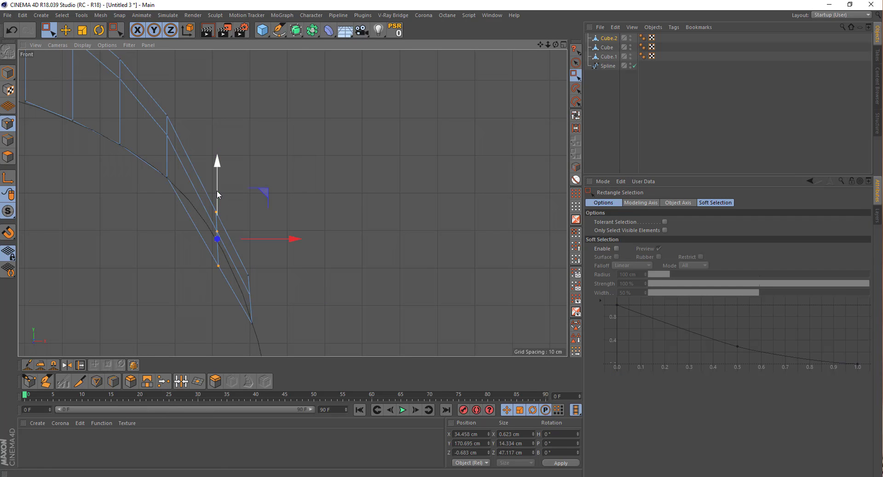
left_click_drag(216, 189, 217, 168)
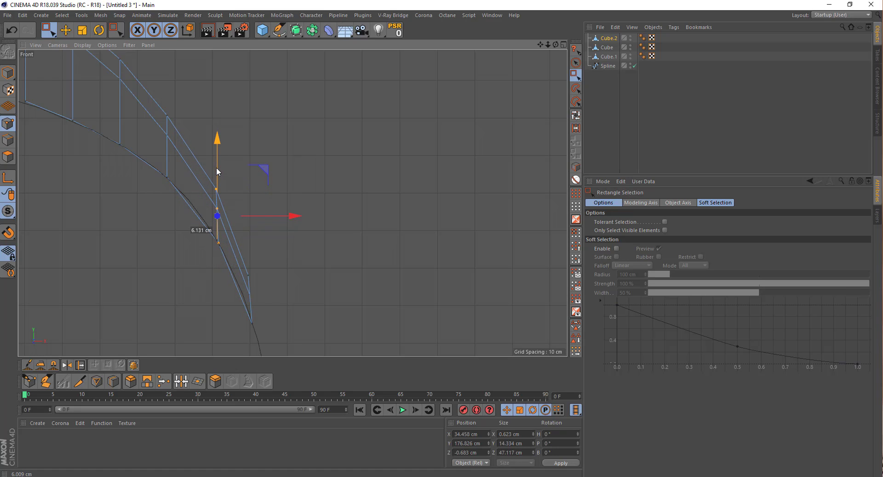
- Tilt the selected edge about 5 degrees and lower it slightly
key("k")
key("l")
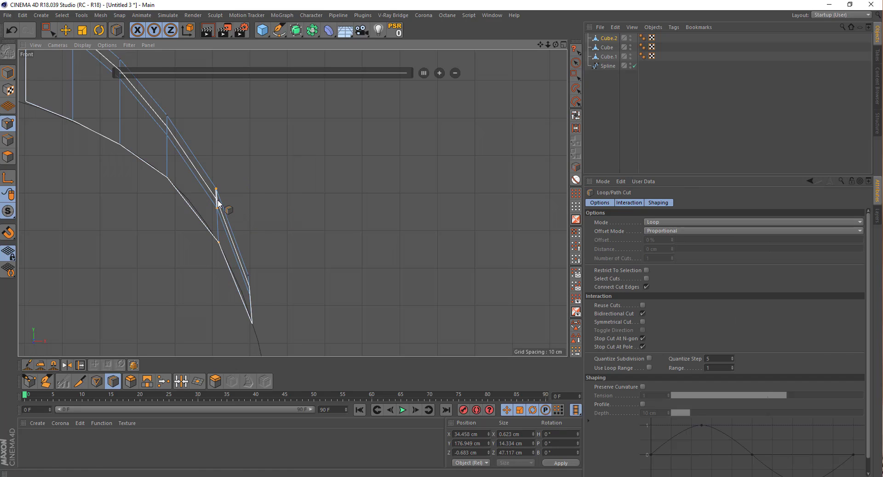
scroll(217, 202, "up", 5)
left_click(99, 30)
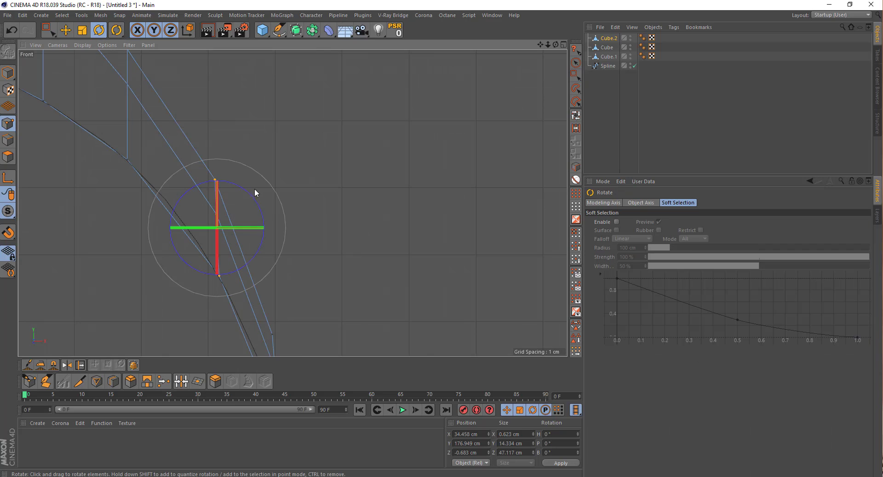
left_click_drag(253, 198, 247, 197)
key("0")
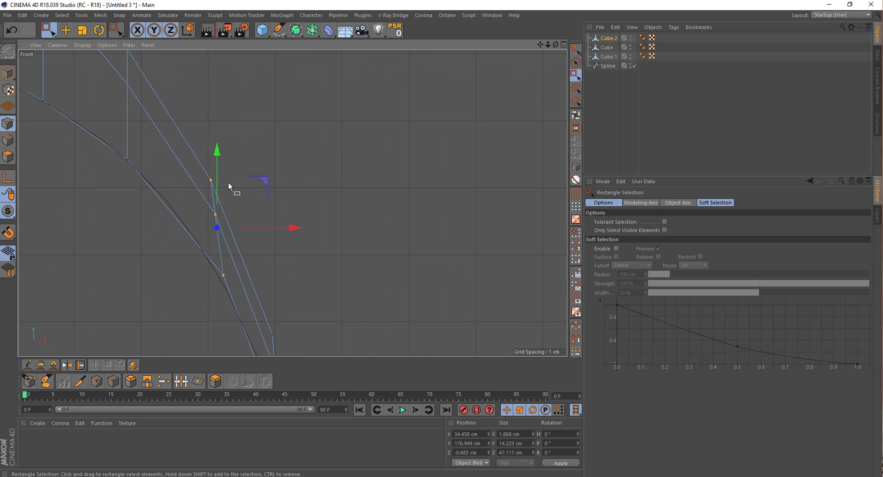
left_click_drag(220, 168, 222, 174)
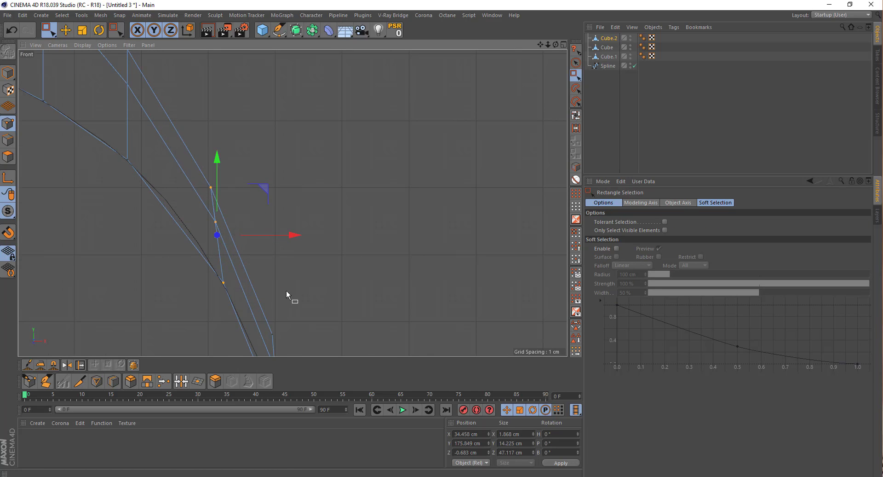
- Adjust individual Cube.2 outline points so they sit on the curve's steep section
mouse_move(286, 289)
middle_mouse_down("alt")
mouse_move(284, 325)
mouse_move(247, 224)
mouse_move(250, 186)
middle_mouse_up("alt")
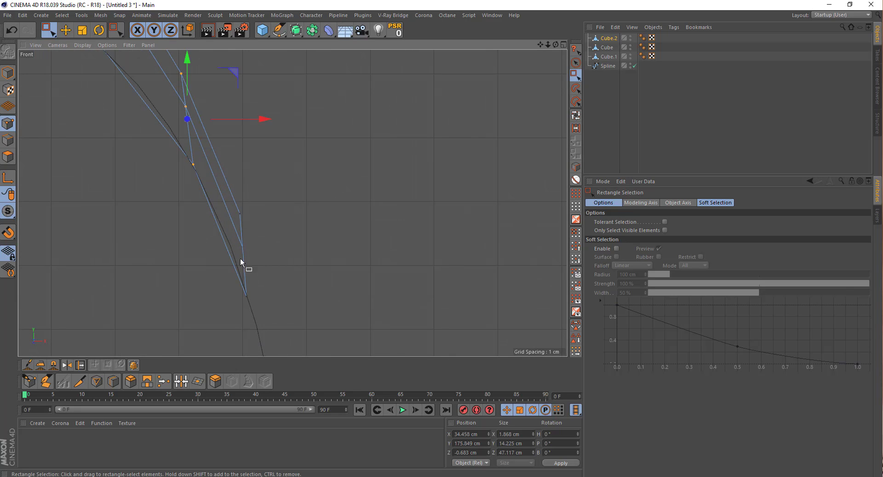
left_click_drag(240, 258, 242, 178)
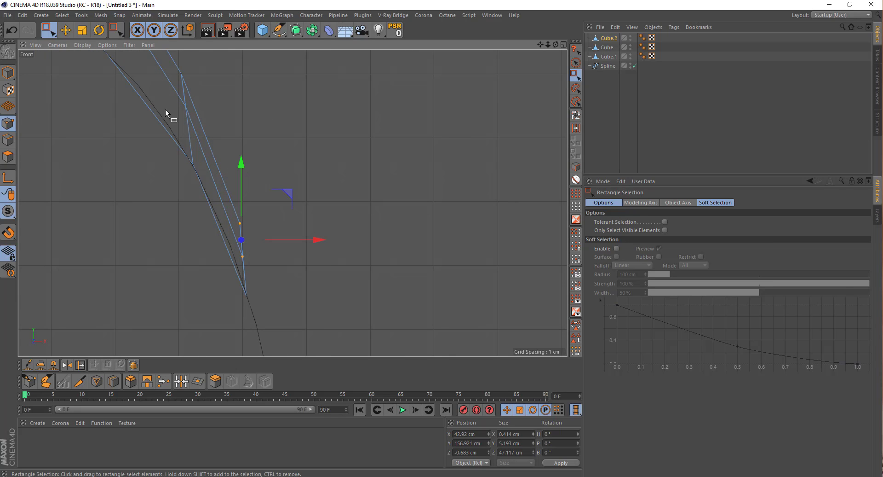
middle_click_drag(167, 112, 213, 197, "alt")
middle_click_drag(227, 168, 230, 145, "alt")
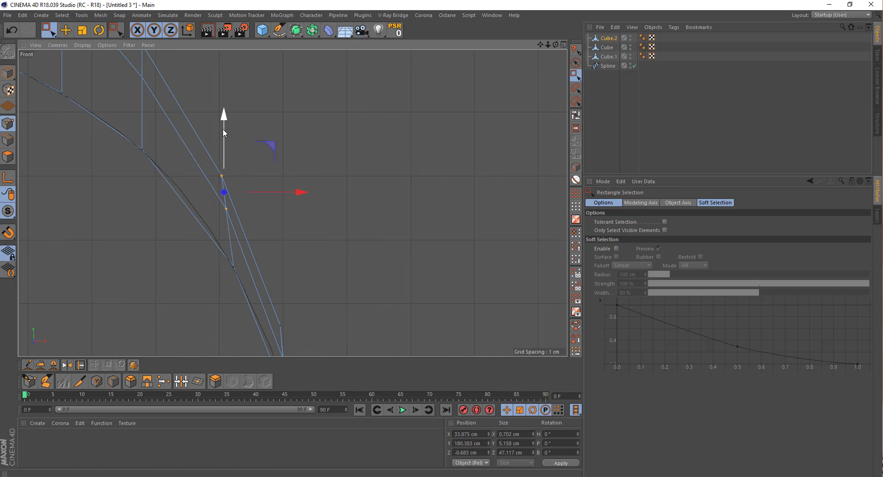
left_click_drag(222, 130, 223, 145)
middle_click_drag(134, 119, 230, 132, "alt")
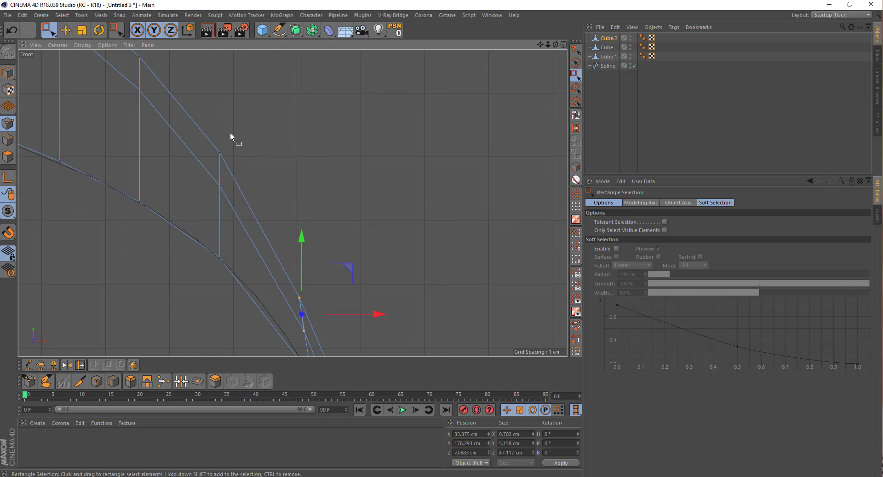
left_click(220, 154)
left_click_drag(220, 104, 222, 121)
left_click_drag(247, 148, 210, 260)
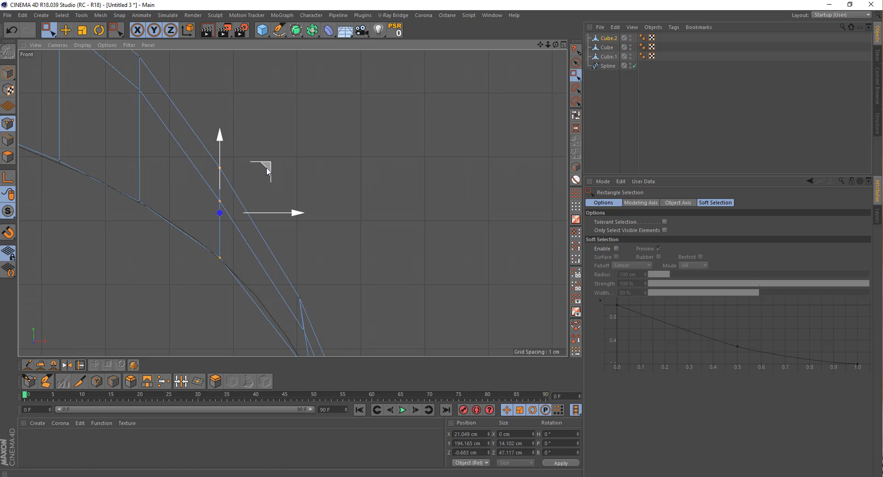
left_click_drag(266, 167, 283, 181)
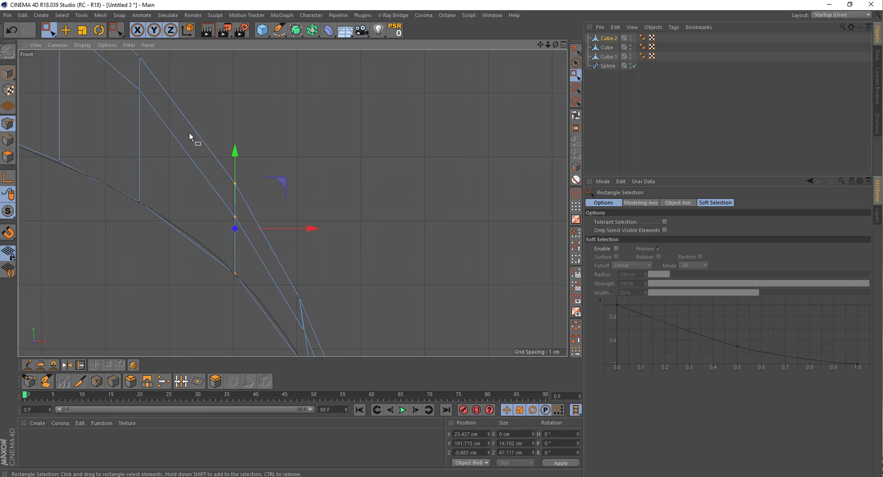
middle_click_drag(149, 81, 224, 197, "alt")
mouse_move(200, 294)
left_mouse_down()
mouse_move(227, 126)
mouse_move(217, 141)
left_mouse_up()
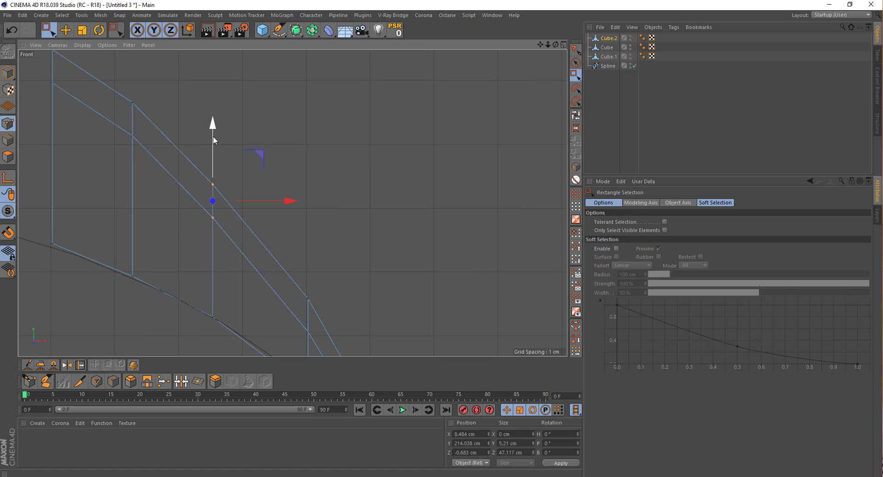
- Shift Cube.2's vertical edges slightly right and lower the top two points
key("r")
key("0")
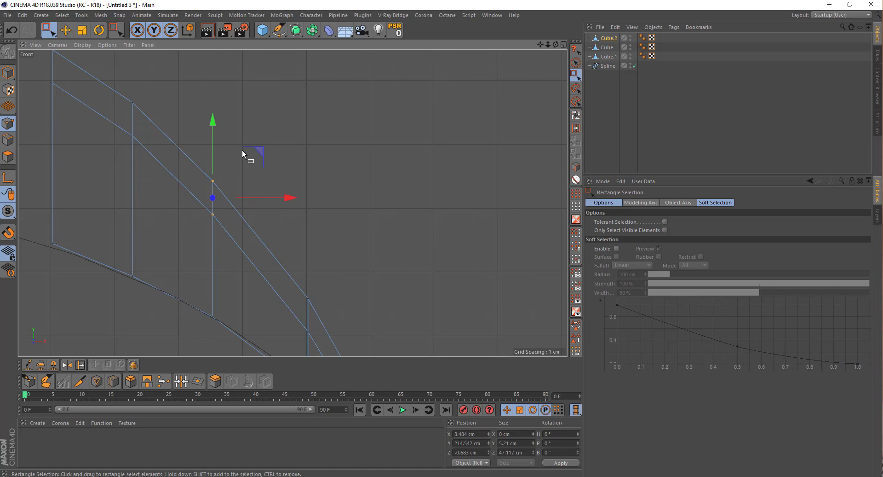
left_click_drag(243, 149, 180, 322)
left_click_drag(258, 200, 272, 209)
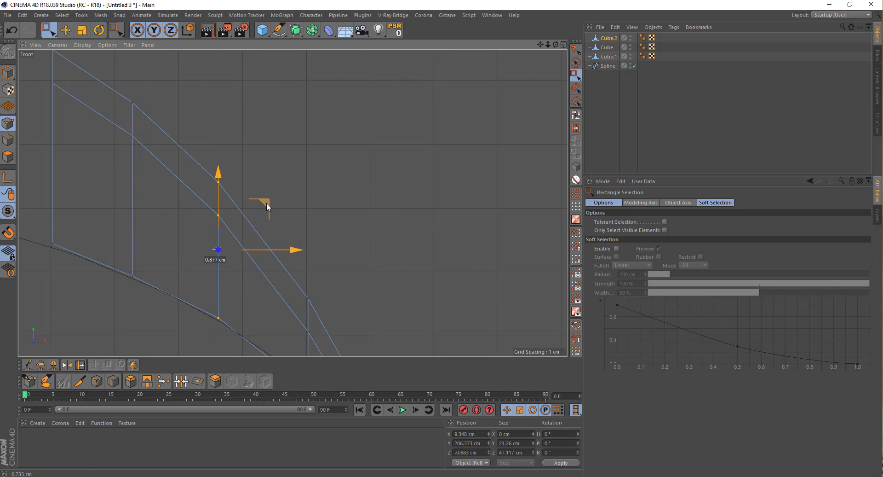
left_click_drag(149, 91, 112, 286)
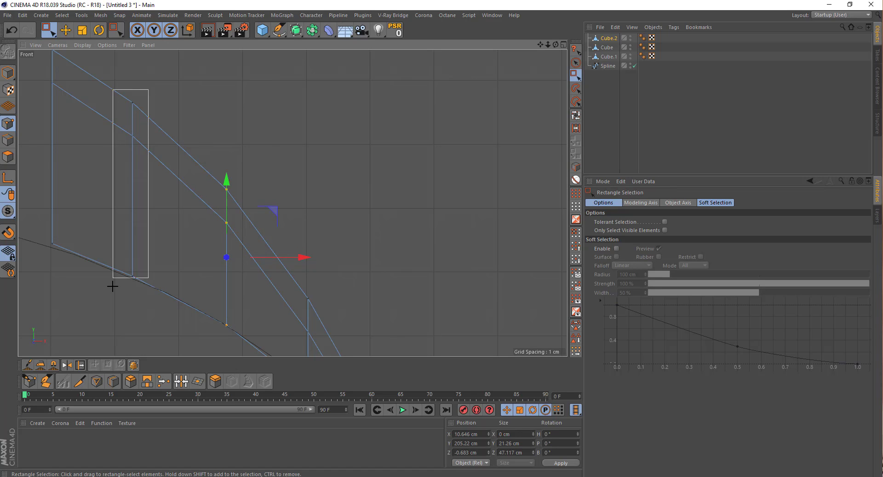
left_click_drag(182, 143, 188, 150)
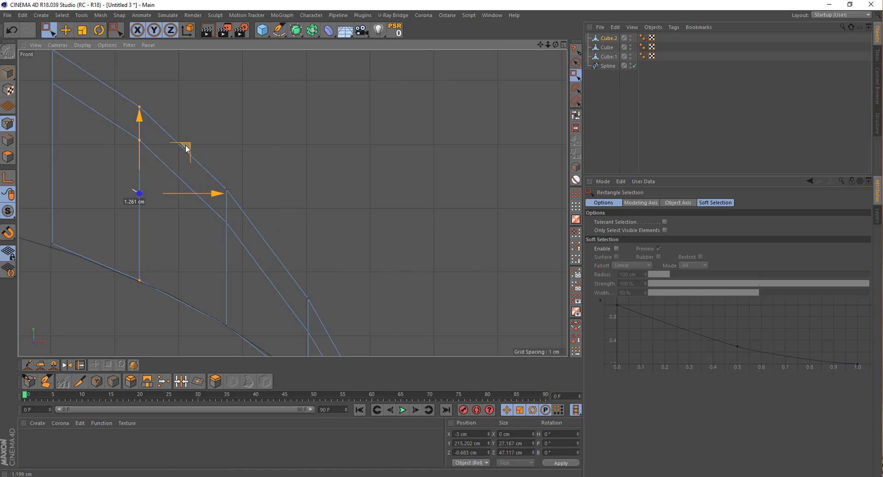
left_click_drag(165, 94, 123, 152)
left_click_drag(140, 79, 138, 82)
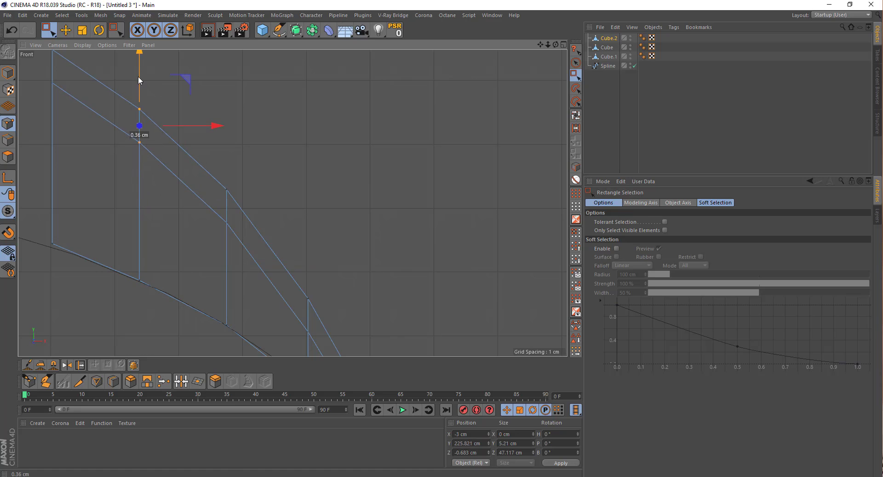
scroll(283, 166, "down", 4)
scroll(283, 166, "down", 3)
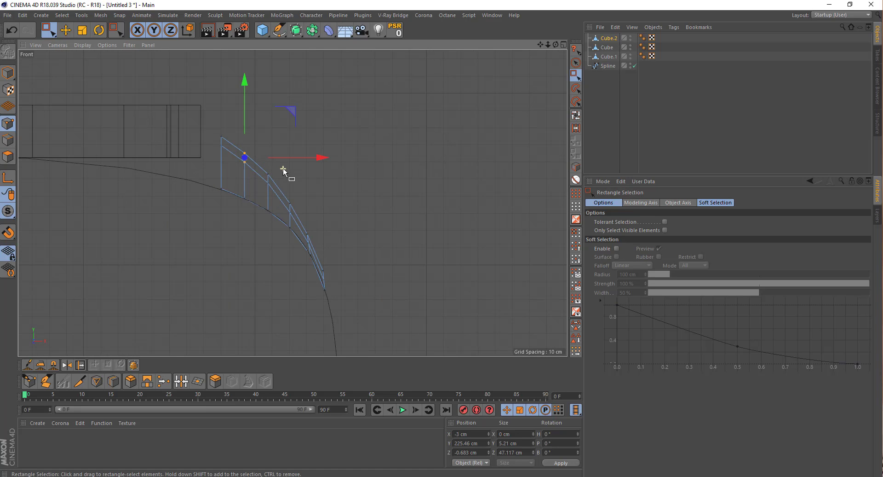
middle_click_drag(115, 128, 255, 167, "alt")
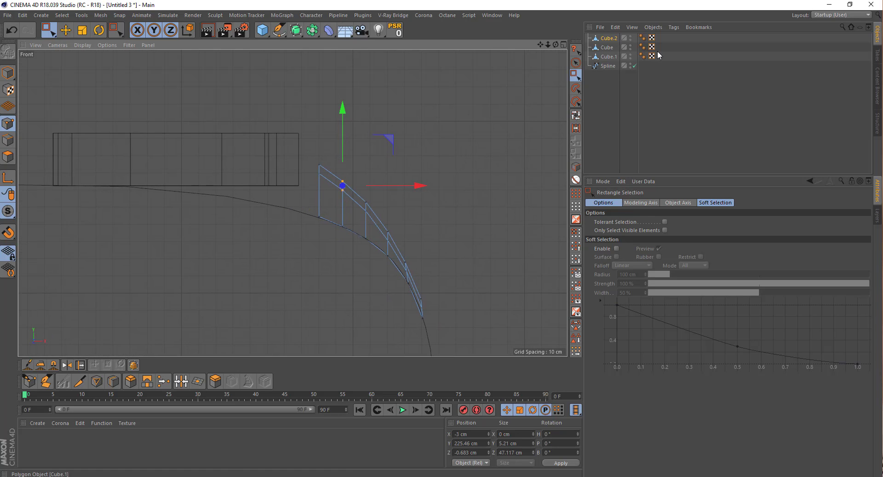
- Select Cube and lower all of its points slightly
left_click(603, 51)
scroll(248, 152, "up", 2)
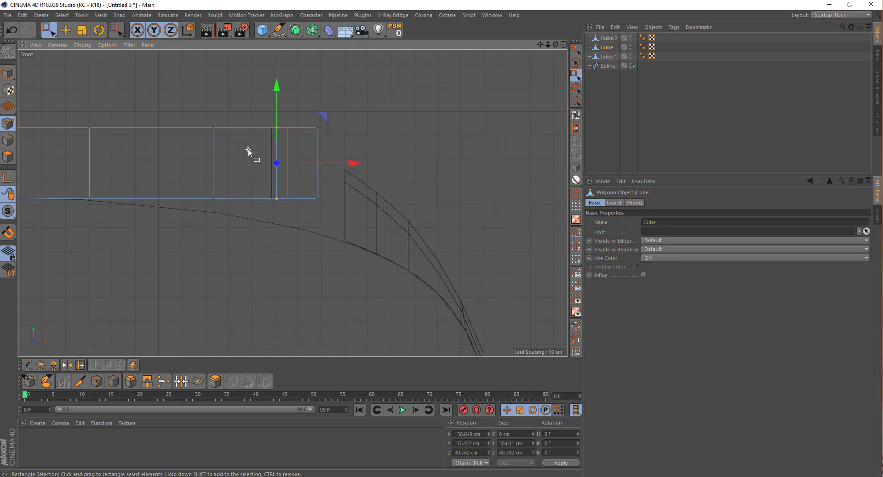
left_click_drag(358, 87, 64, 221)
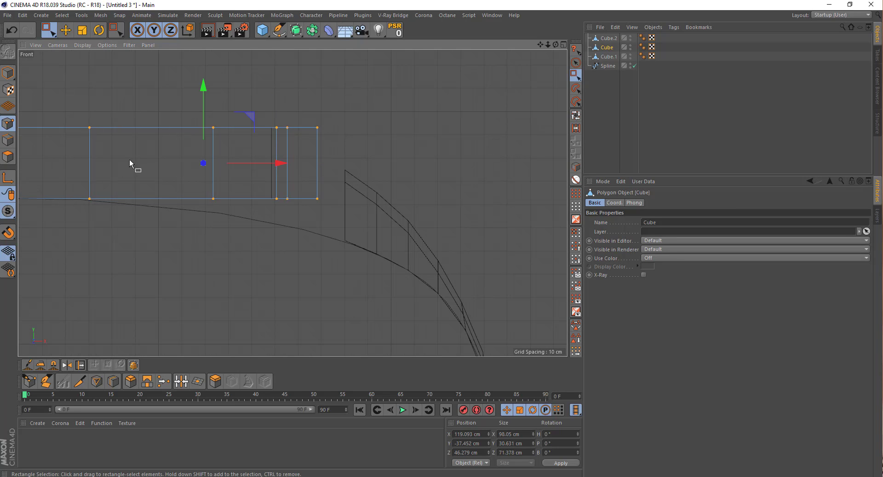
left_click_drag(202, 101, 202, 104)
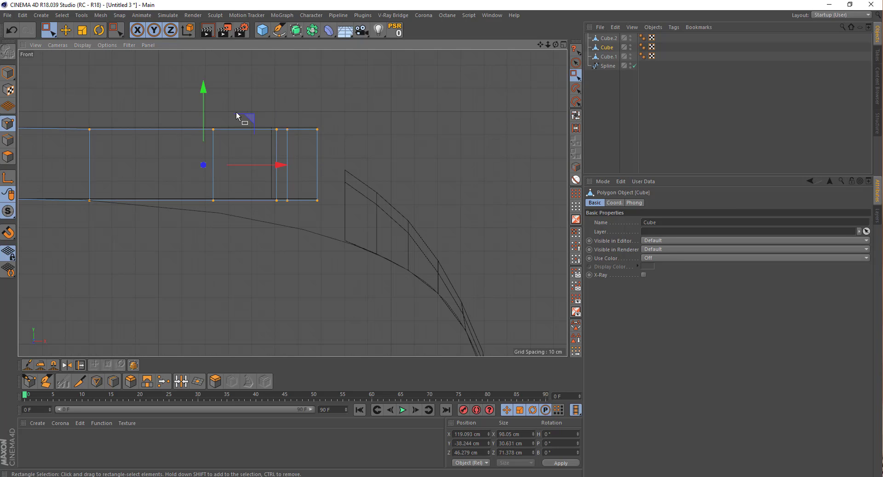
- Lower Cube's right-side point columns step by step so its end slopes onto the curve
left_click_drag(345, 97, 184, 199)
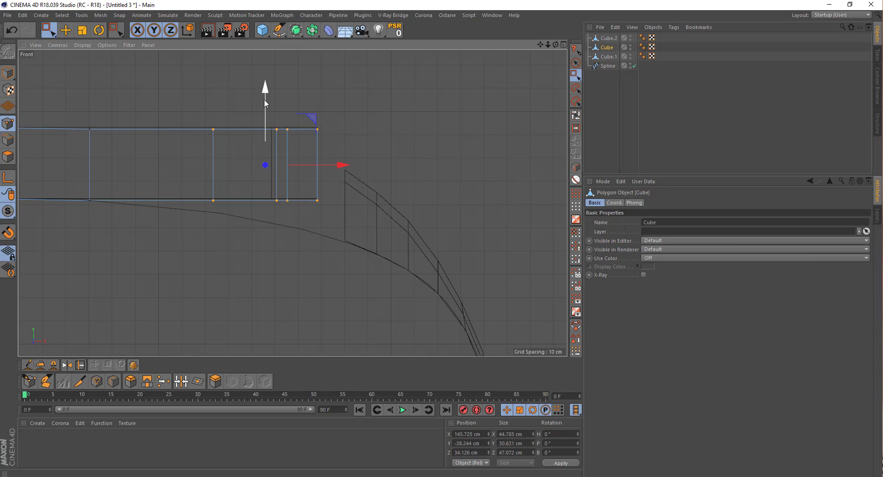
left_click_drag(265, 104, 263, 110)
left_click_drag(332, 124, 253, 218)
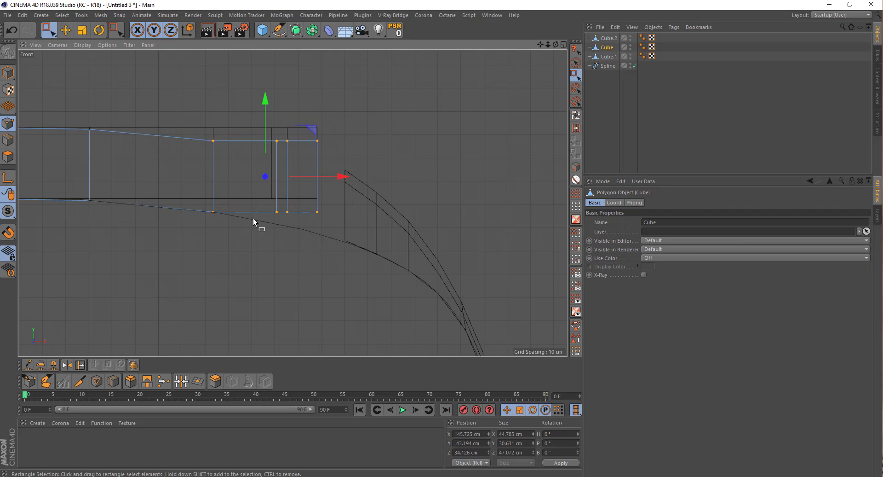
left_click_drag(298, 119, 297, 131)
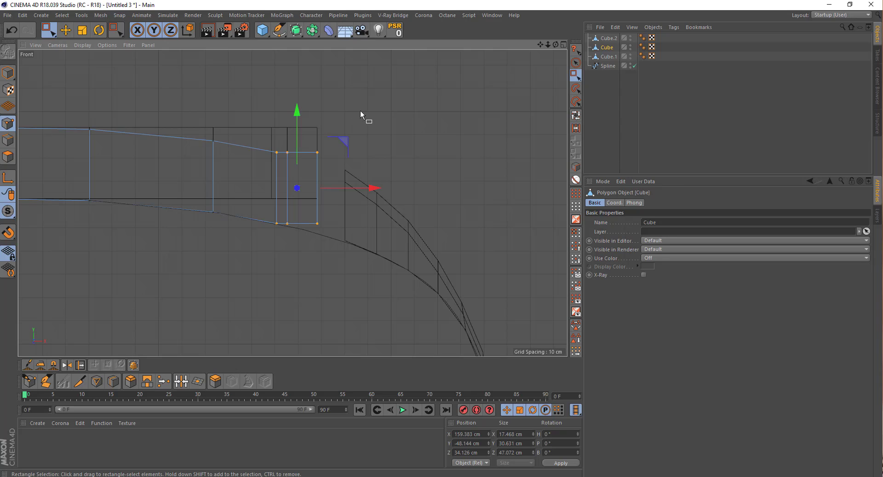
mouse_move(362, 117)
left_mouse_down()
mouse_move(289, 189)
mouse_move(280, 233)
left_mouse_up()
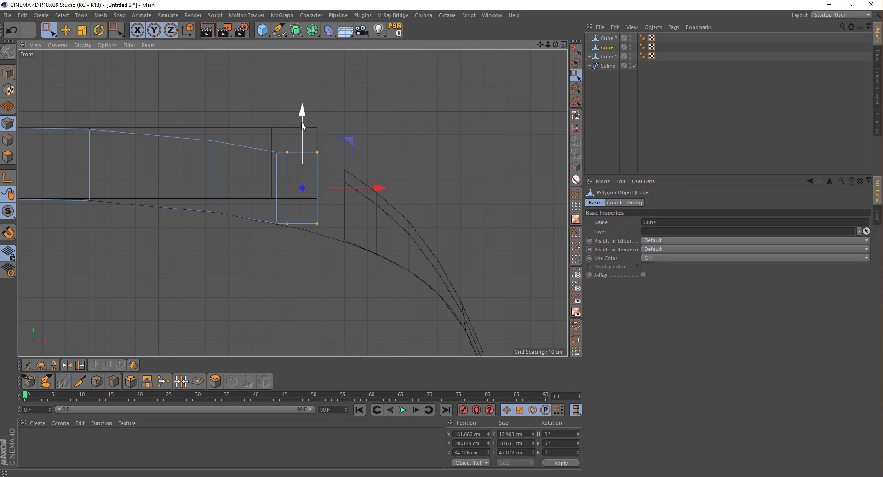
left_click_drag(302, 122, 302, 126)
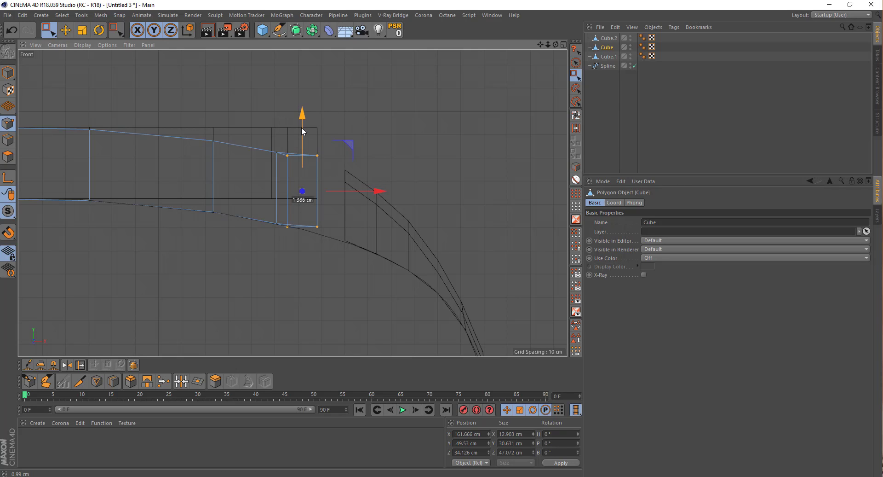
left_click_drag(344, 153, 307, 235)
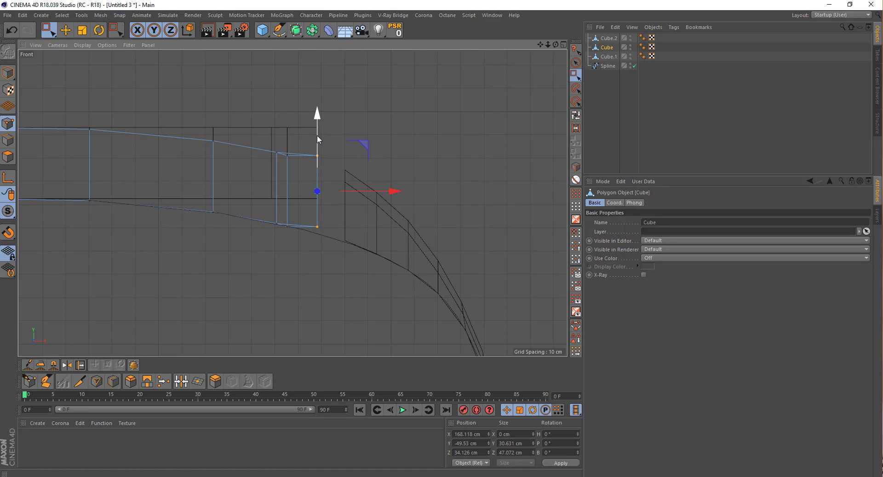
left_click_drag(316, 134, 317, 152)
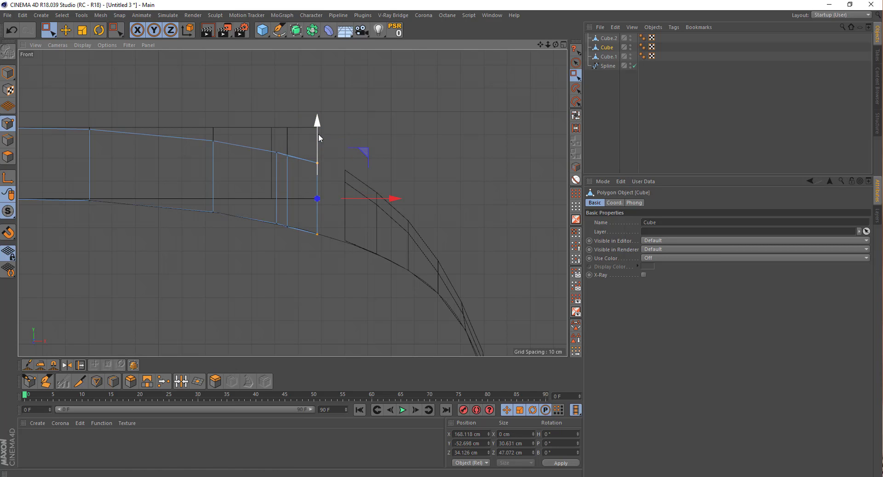
scroll(310, 134, "down", 3)
middle_click_drag(221, 172, 266, 179, "alt")
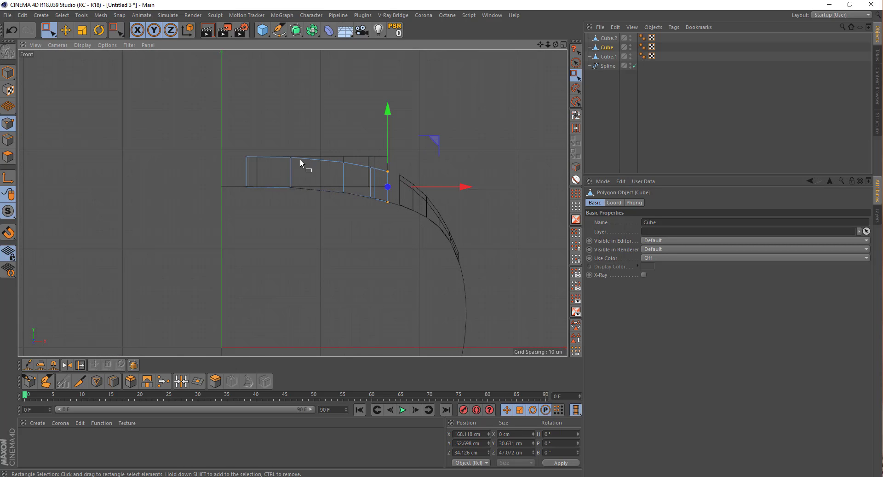
- Select Cube.1 and lower all of its points slightly
left_click(608, 56)
scroll(294, 189, "up", 2)
scroll(295, 189, "up", 2)
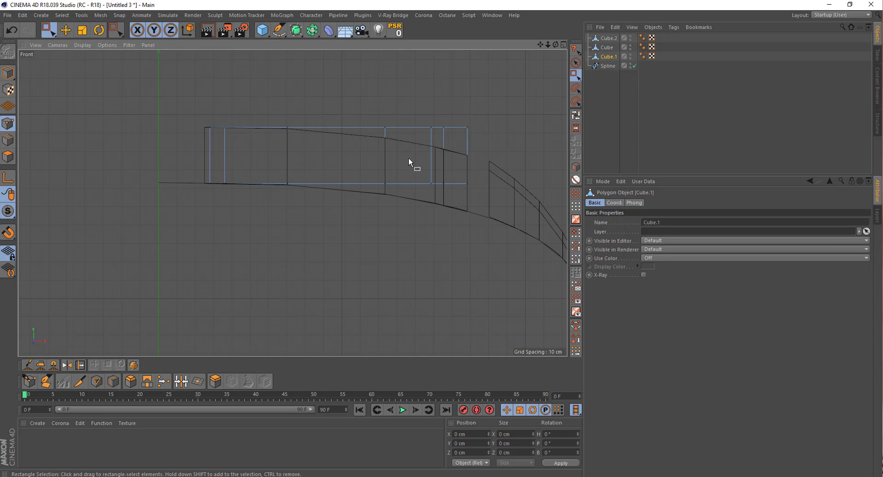
middle_click_drag(409, 158, 333, 150, "alt")
left_click_drag(427, 98, 206, 183)
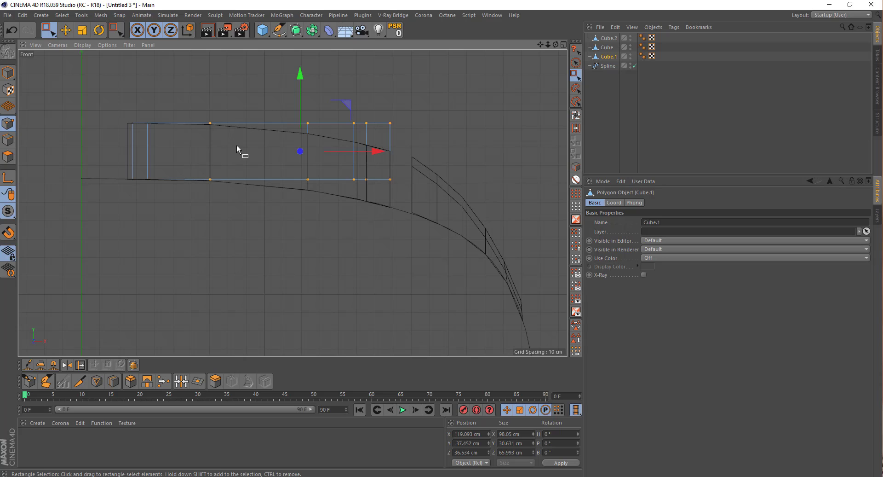
scroll(236, 145, "up", 3)
left_click_drag(384, 71, 385, 73)
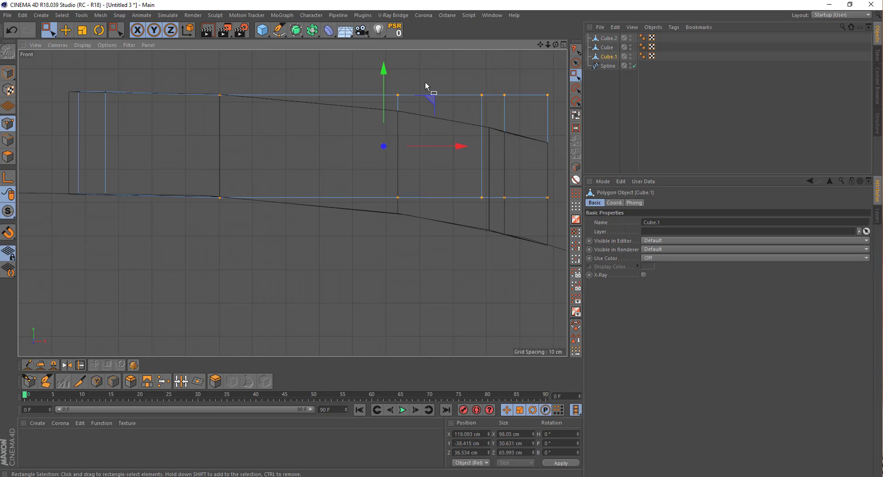
scroll(211, 93, "down", 1)
scroll(320, 83, "down", 1)
- Lower Cube.1's right-hand points about 3.83 cm and further until its end sits on the curve
left_click_drag(326, 79, 460, 190)
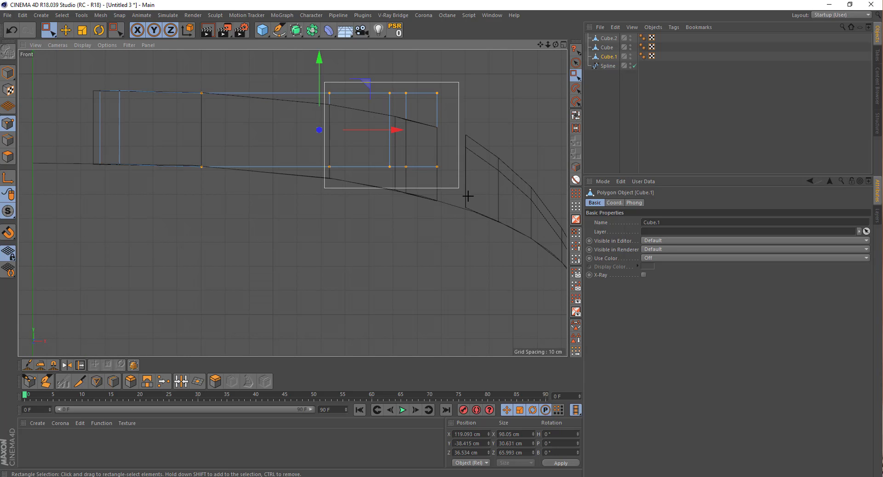
left_click_drag(381, 72, 440, 201)
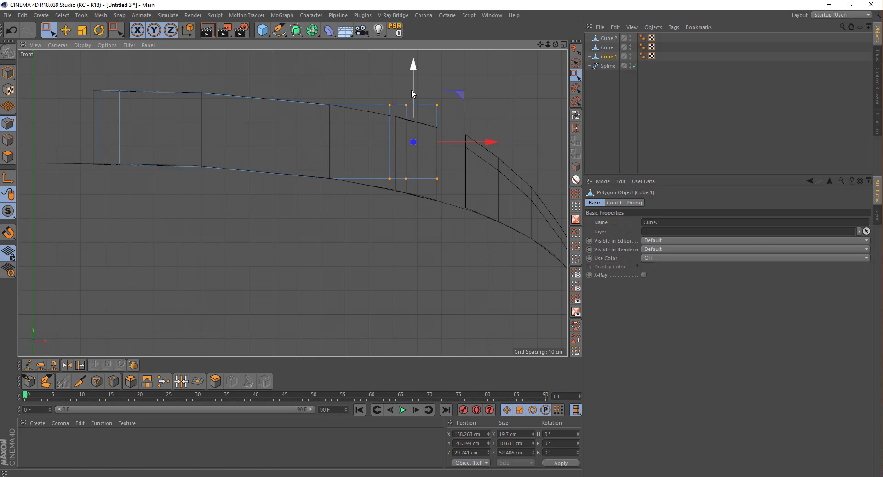
left_click_drag(412, 90, 463, 210)
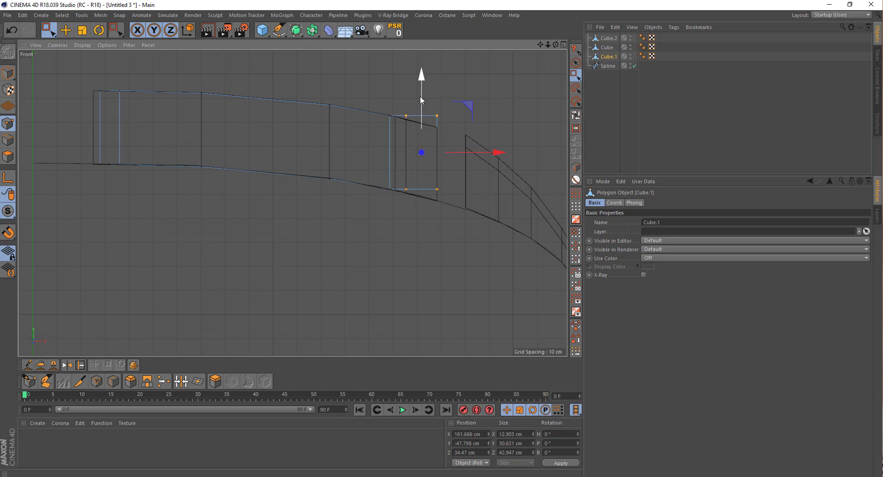
left_click_drag(420, 96, 469, 240)
scroll(451, 117, "up", 3)
left_click_drag(407, 64, 409, 80)
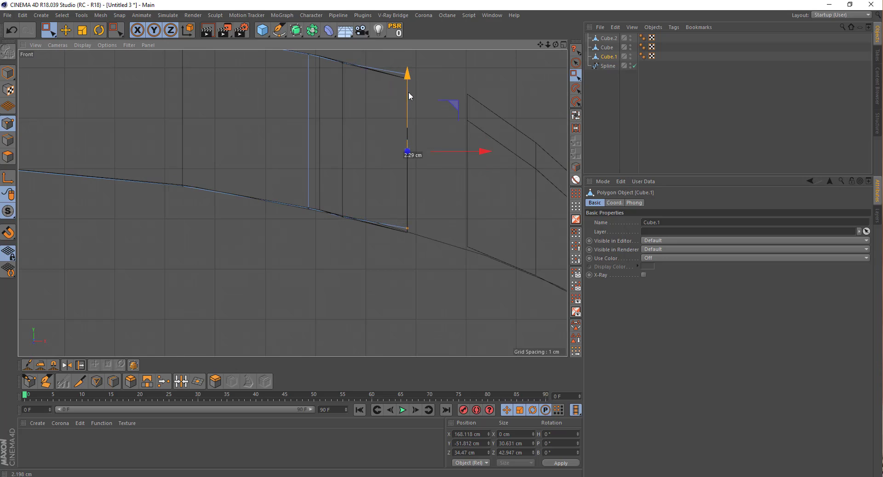
middle_click(303, 93)
- Orbit the maximised Perspective view around the blade and deselect the block
middle_click(230, 106)
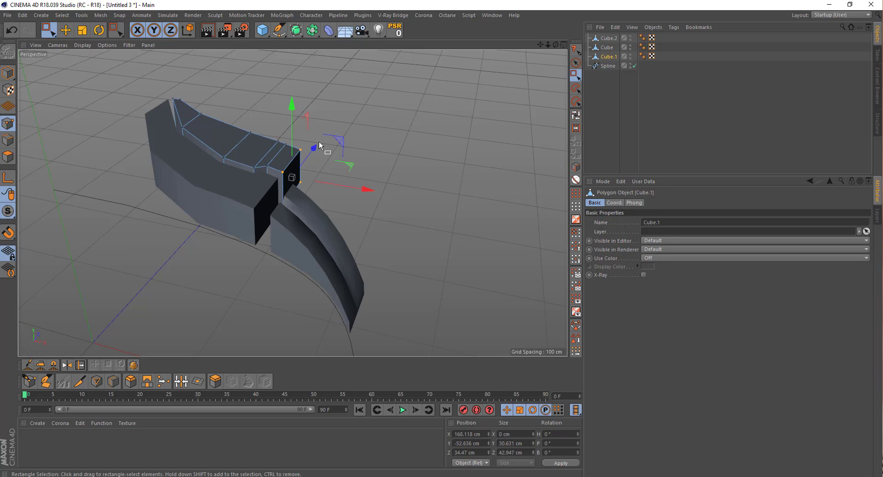
mouse_move(316, 144)
left_mouse_down("alt")
mouse_move(133, 130)
mouse_move(375, 144)
mouse_move(206, 134)
left_mouse_up("alt")
left_click_drag(267, 144, 327, 147, "alt")
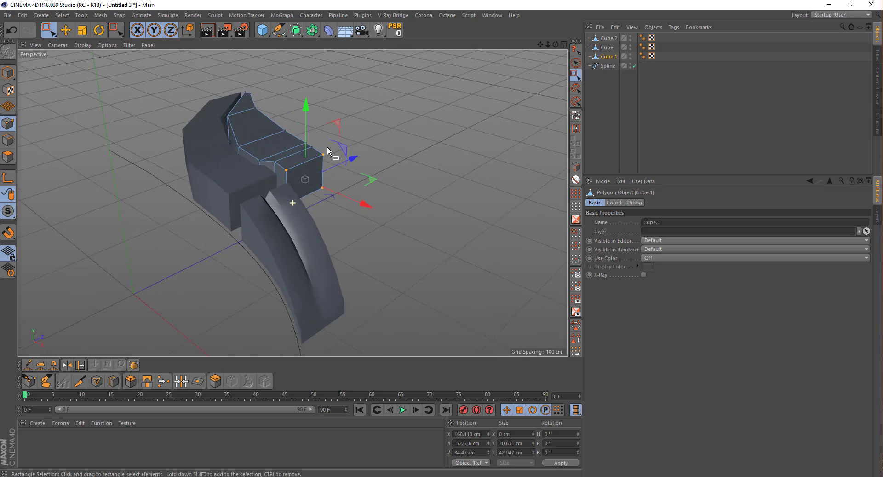
left_click(598, 103)
scroll(274, 165, "down", 3)
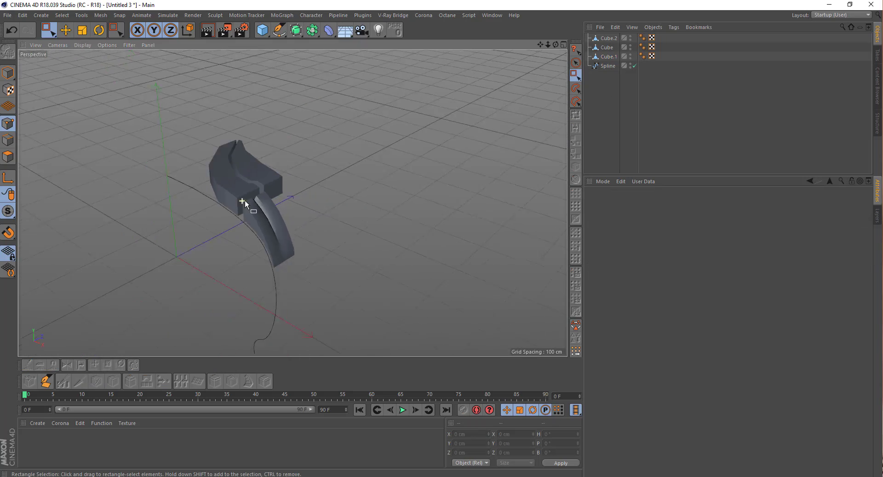
scroll(214, 222, "down", 3)
mouse_move(215, 221)
left_mouse_down("alt")
mouse_move(335, 223)
mouse_move(280, 264)
mouse_move(276, 216)
left_mouse_up("alt")
- Select Spline and zoom in on its start in the maximised Front view
left_click(603, 66)
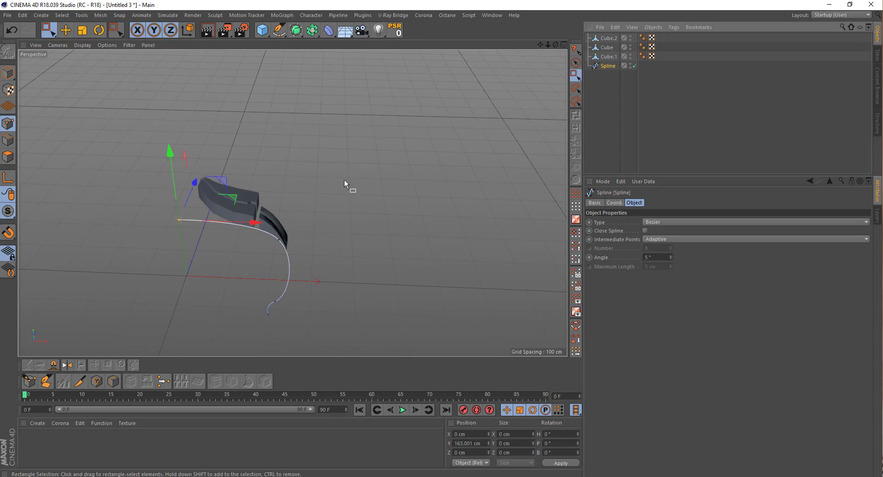
middle_click(337, 189)
middle_click(362, 275)
scroll(394, 243, "down", 3)
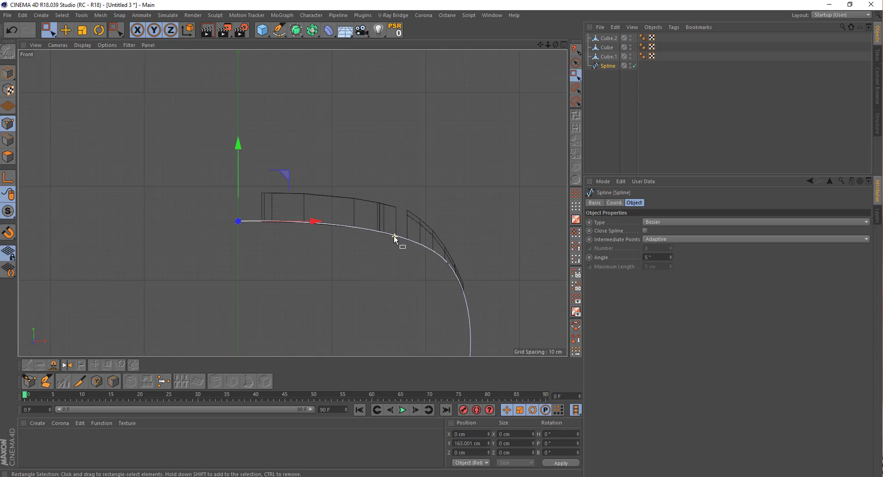
scroll(250, 191, "up", 5)
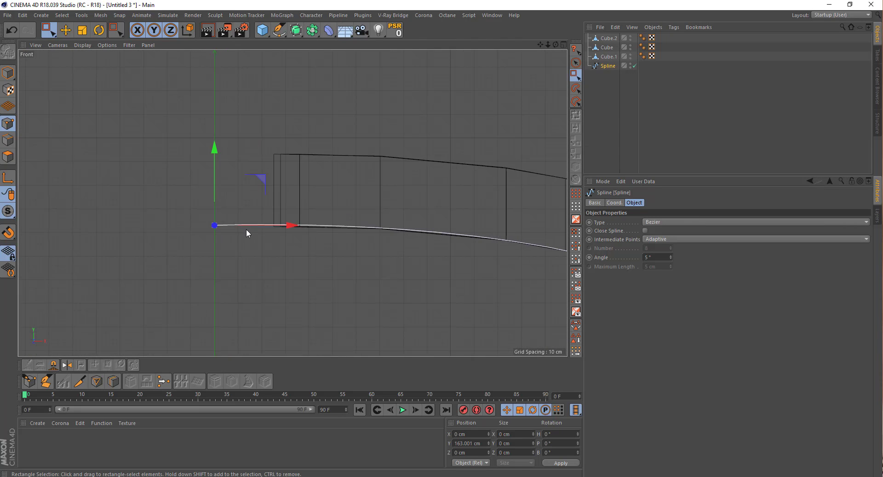
left_click_drag(153, 152, 111, 170)
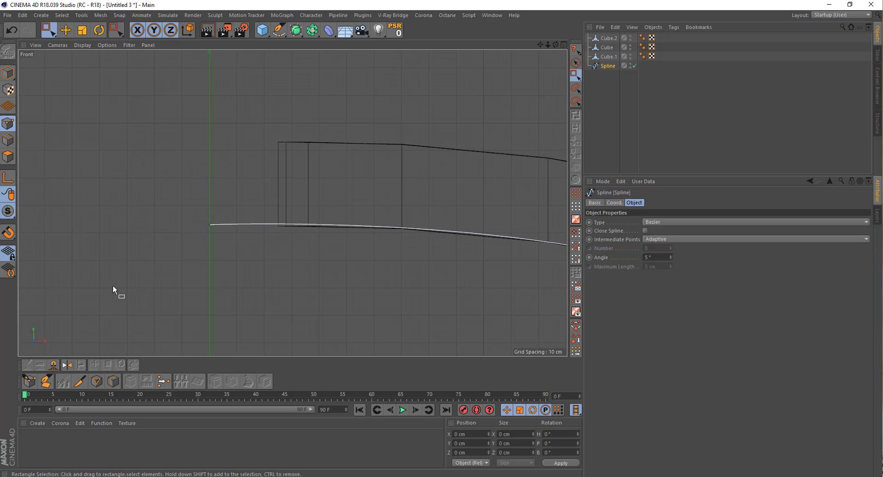
- Add three new points near the spline's start with Create Point
left_click(38, 379)
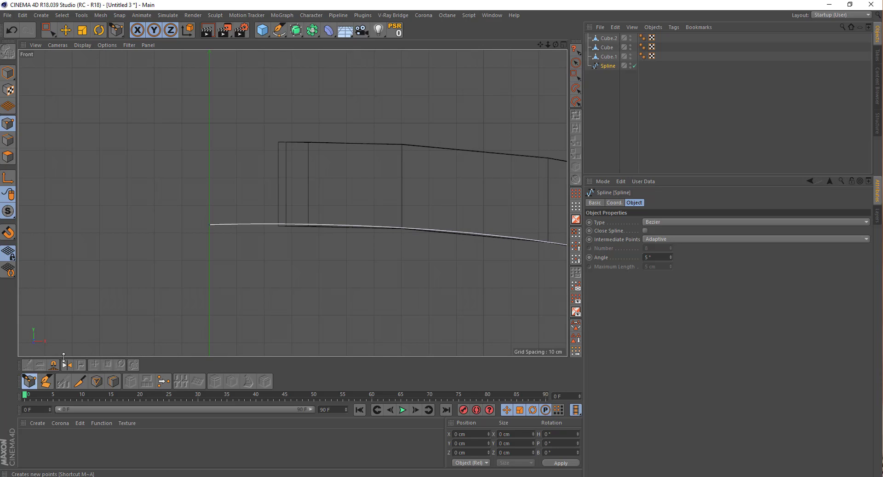
left_click(224, 224)
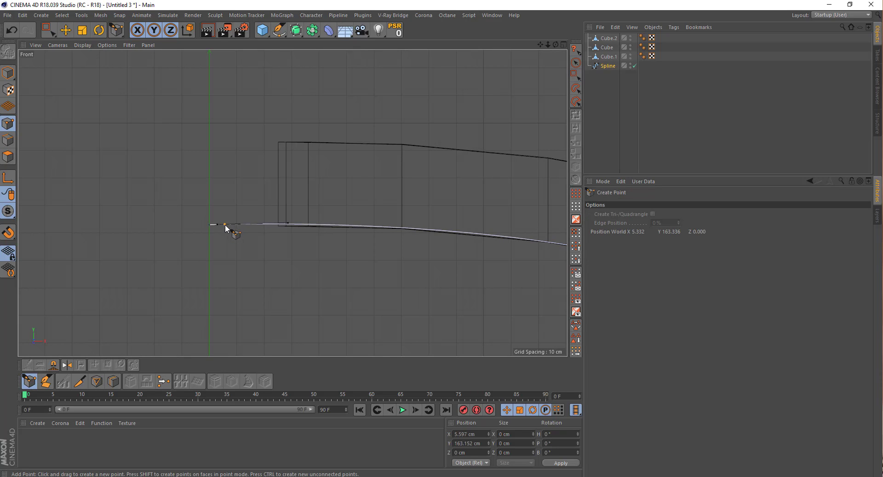
scroll(262, 226, "up", 4)
left_click(261, 226)
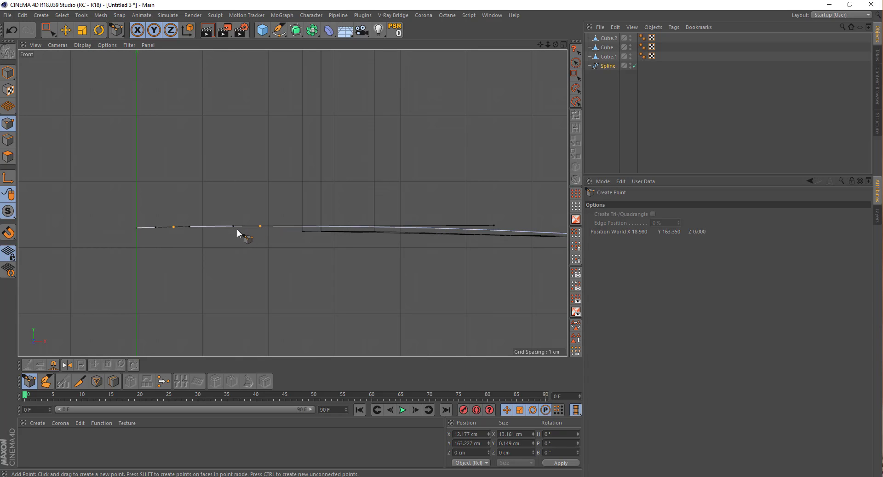
left_click(241, 226)
- Raise the middle new spline points on Y into a peak, then about 4 cm higher
key("0")
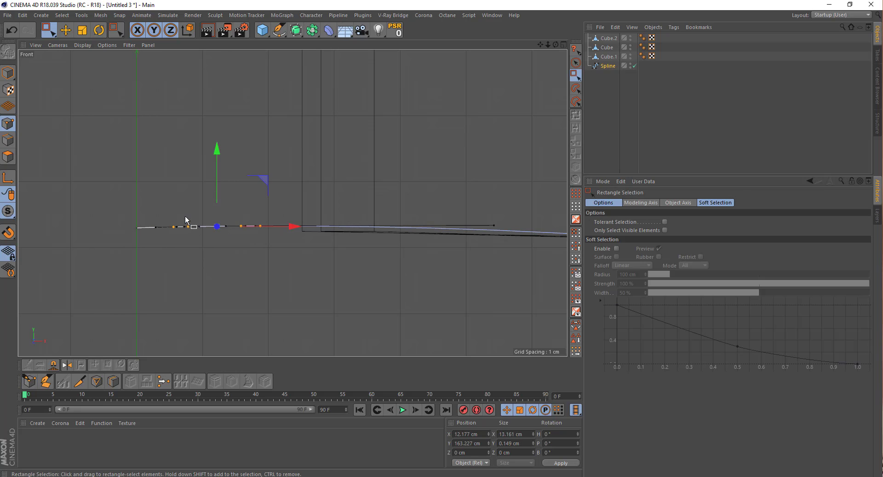
left_click_drag(183, 215, 247, 238)
left_click_drag(214, 170, 215, 6)
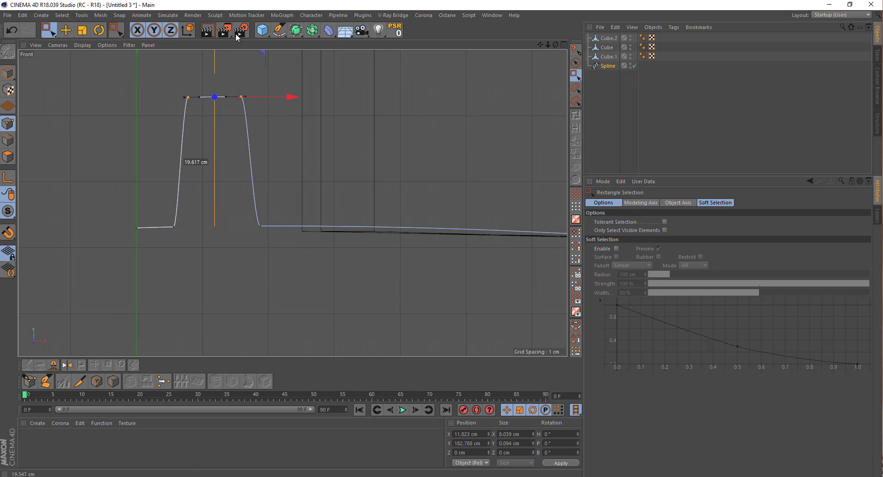
scroll(203, 98, "down", 3)
middle_click_drag(203, 99, 195, 162)
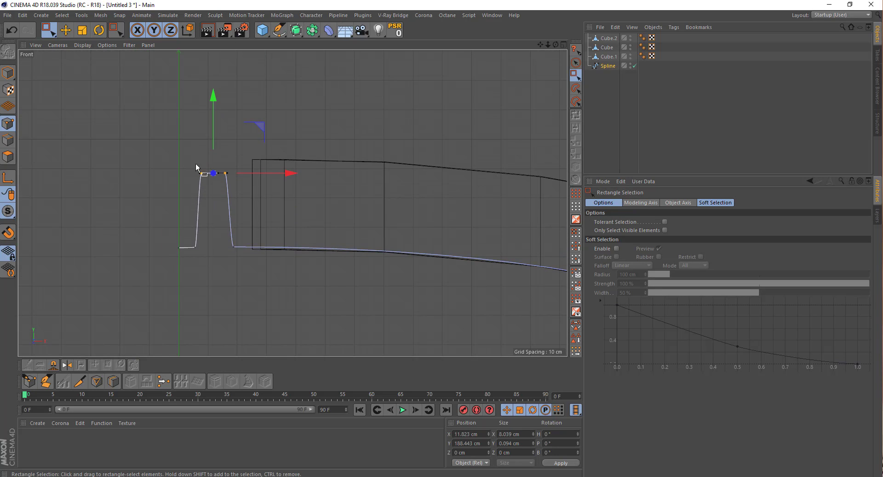
scroll(195, 162, "up", 2)
left_click_drag(222, 135, 219, 117)
- Zoom out, return to the maximised Perspective view and deselect the spline points
scroll(319, 186, "down", 3)
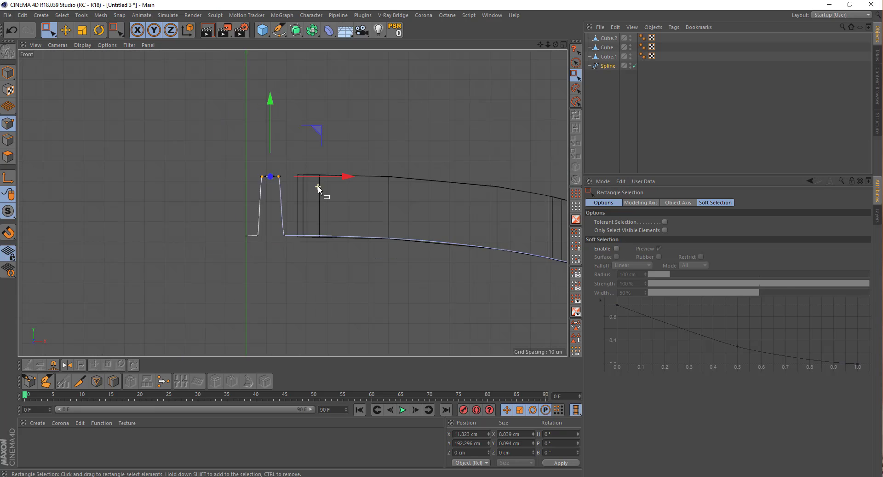
scroll(316, 188, "down", 3)
scroll(322, 198, "down", 2)
scroll(335, 211, "down", 3)
scroll(259, 162, "down", 2)
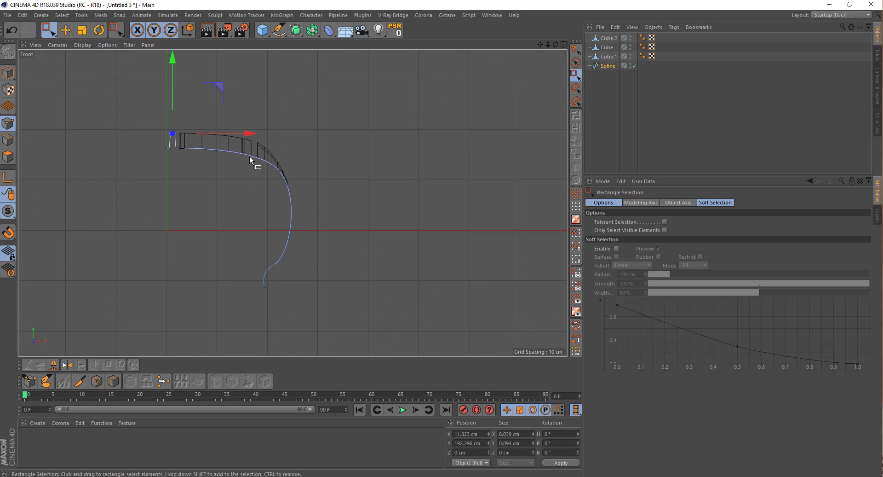
middle_click(256, 166)
middle_click(162, 139)
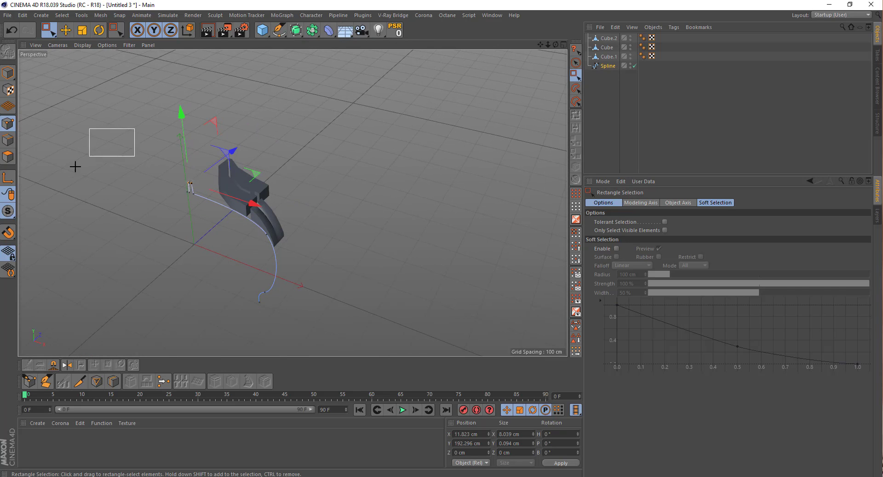
left_click_drag(75, 166, 73, 219)
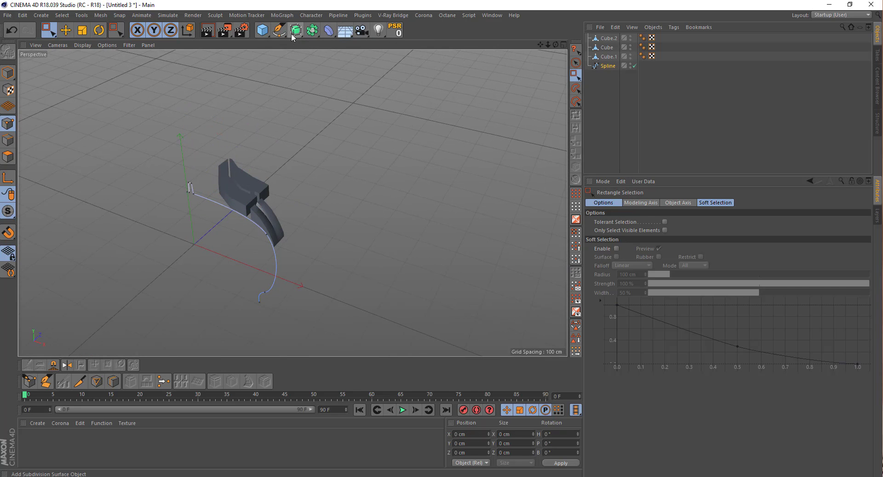
- Add an Extrude generator with the curved Spline as its child, showing its object properties
mouse_move(296, 30)
left_mouse_down()
mouse_move(307, 48)
mouse_move(406, 43)
left_mouse_up()
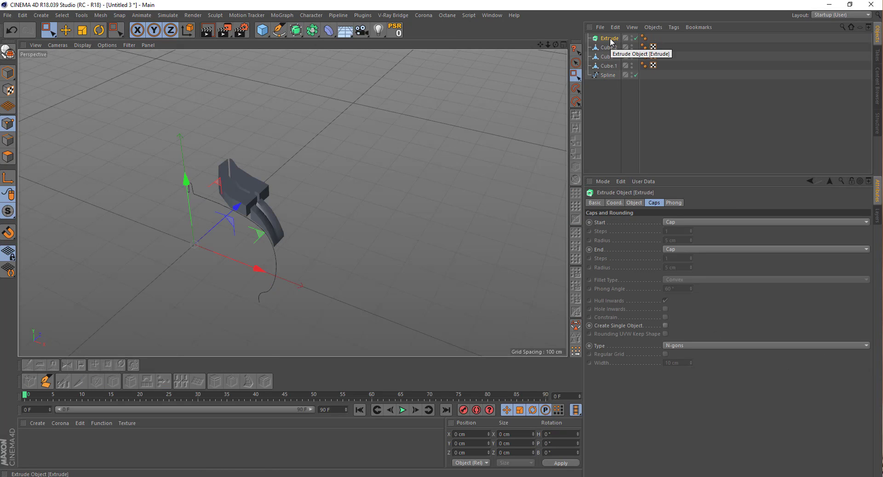
left_click_drag(611, 40, 605, 79)
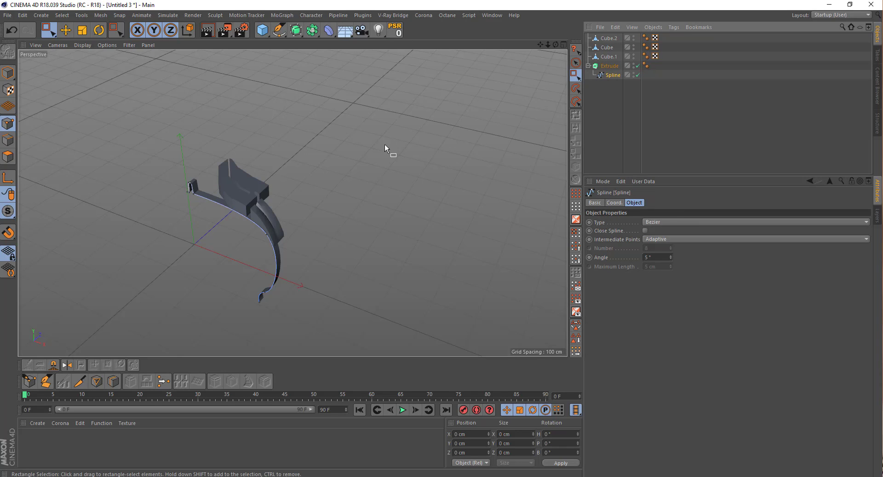
mouse_move(385, 144)
left_mouse_down("alt")
mouse_move(208, 120)
mouse_move(268, 122)
left_mouse_up("alt")
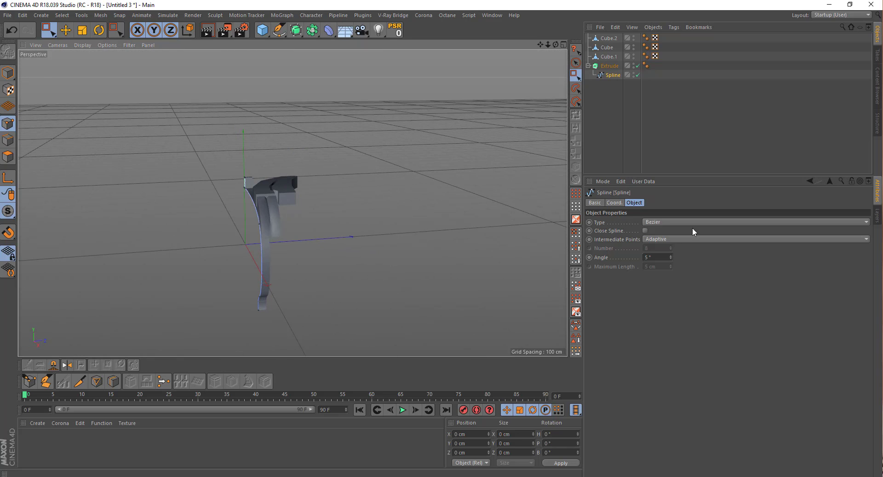
left_click(609, 66)
left_click(634, 203)
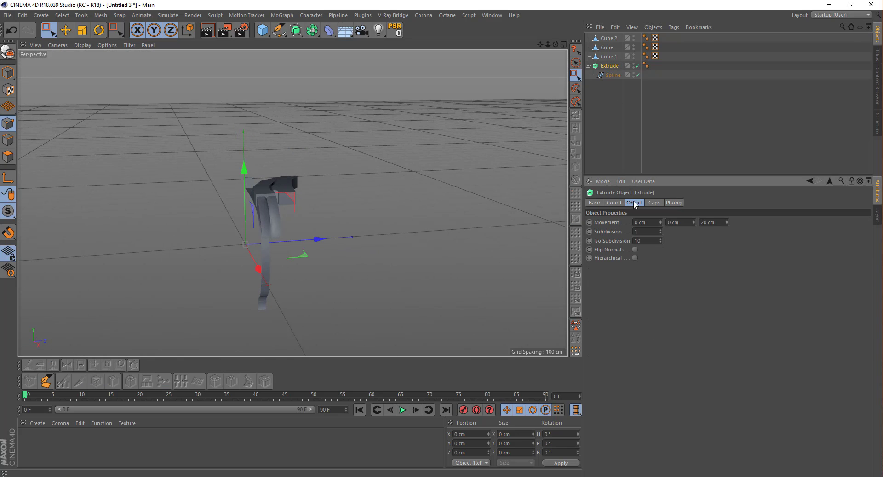
- Increase the Extrude's Movement Z depth step by step toward 4000 cm
left_click_drag(727, 224, 730, 115)
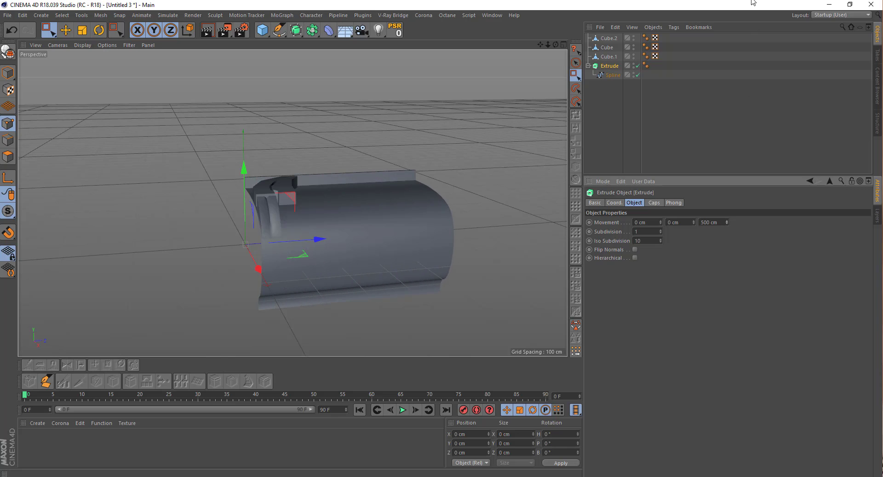
scroll(221, 184, "down", 3)
scroll(197, 194, "down", 2)
left_click_drag(197, 195, 361, 268, "alt")
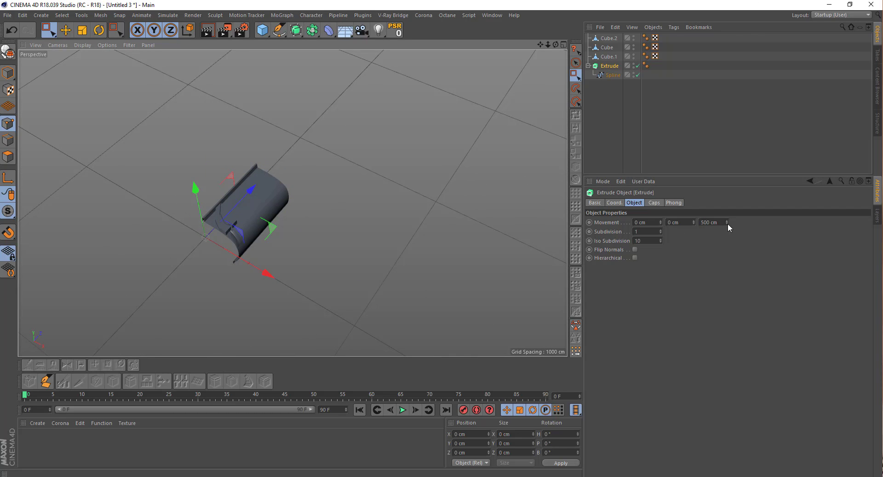
left_click_drag(728, 222, 752, 15)
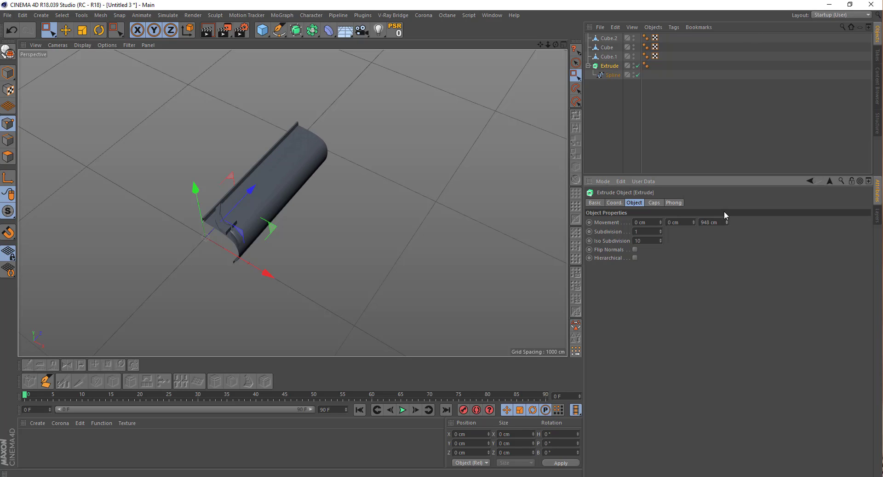
left_click_drag(728, 222, 727, 92)
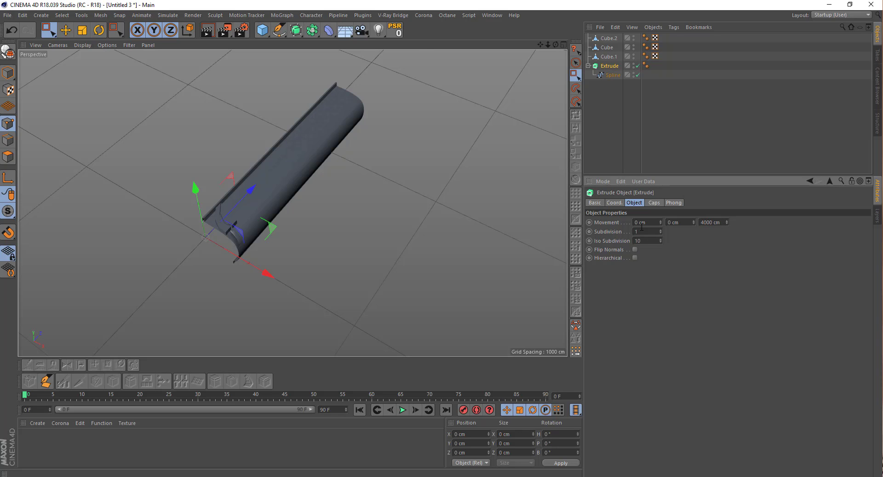
- Zoom and orbit the view to inspect the long curved extruded surface
scroll(244, 191, "down", 3)
scroll(273, 158, "down", 2)
scroll(260, 212, "down", 2)
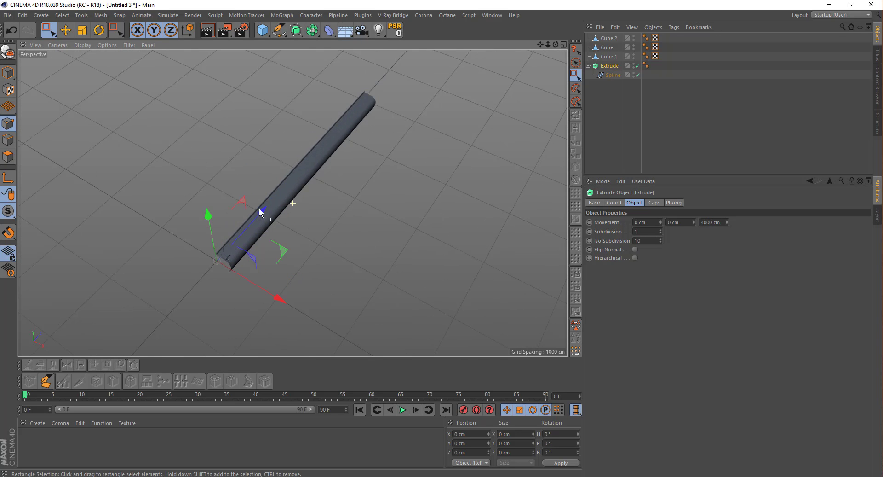
mouse_move(260, 211)
left_mouse_down("alt")
mouse_move(223, 232)
mouse_move(203, 203)
mouse_move(221, 230)
left_mouse_up("alt")
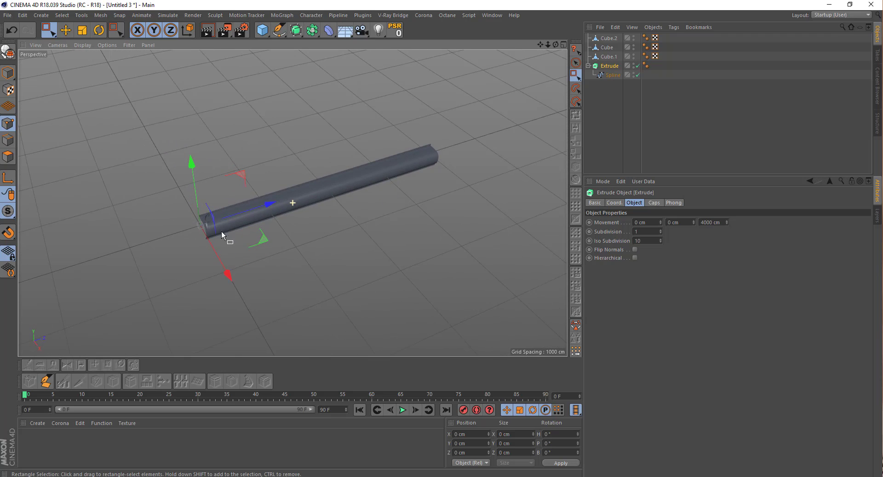
scroll(217, 216, "up", 2)
scroll(217, 217, "up", 2)
scroll(214, 212, "up", 2)
scroll(215, 215, "up", 2)
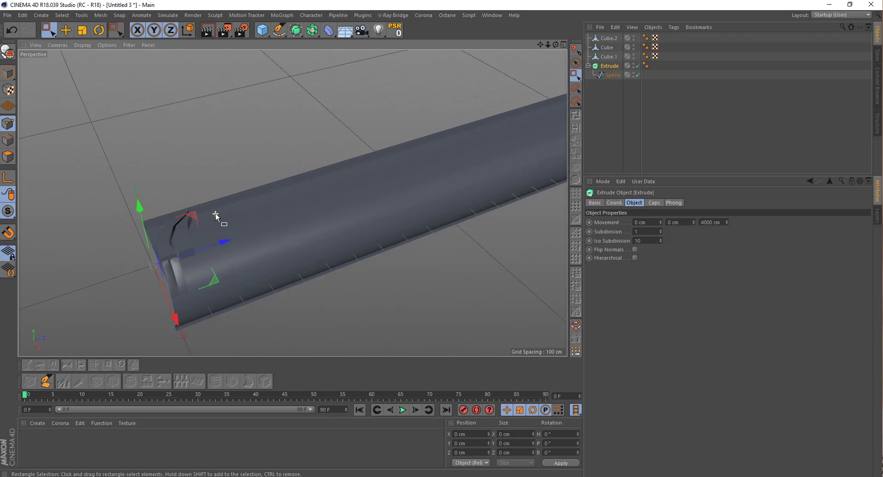
scroll(216, 214, "up", 1)
mouse_move(215, 215)
left_mouse_down("alt")
mouse_move(178, 252)
mouse_move(180, 263)
mouse_move(271, 223)
mouse_move(276, 197)
mouse_move(244, 183)
mouse_move(150, 193)
mouse_move(175, 195)
mouse_move(182, 207)
left_mouse_up("alt")
scroll(180, 264, "up", 2)
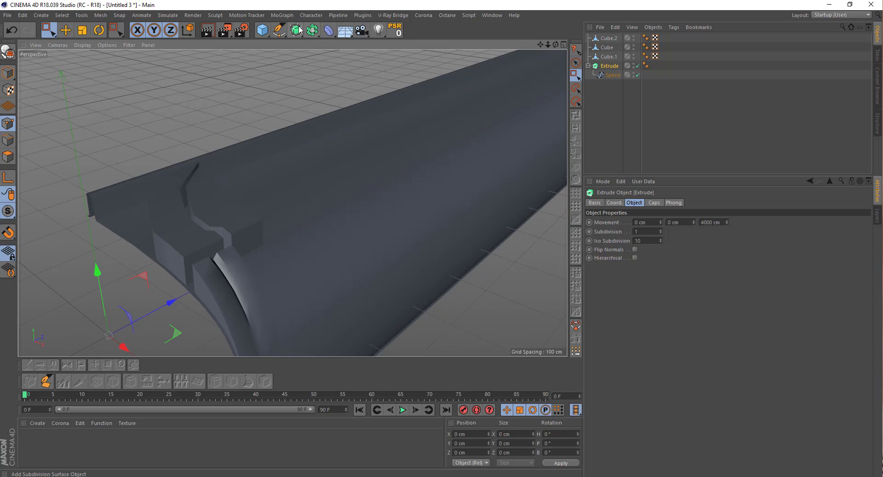
left_click(283, 16)
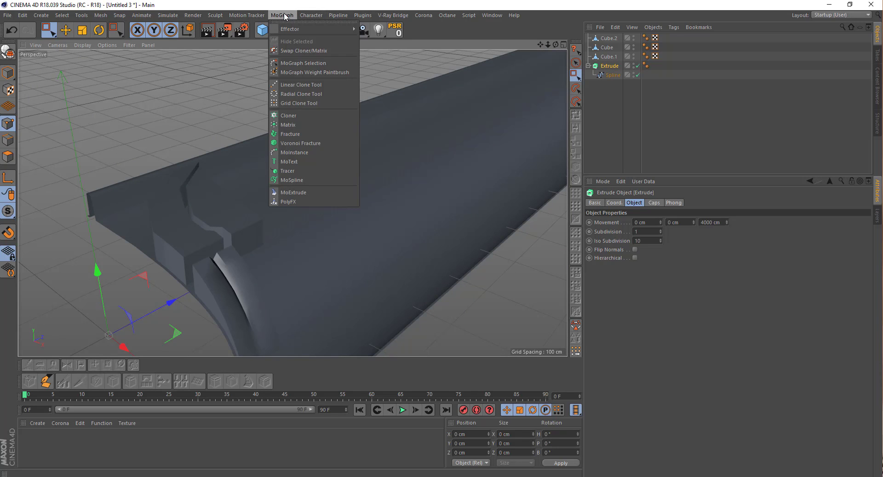
- Add a Cloner, reset its transforms, and put Cube.2 under it
left_click(300, 112)
left_click(600, 104)
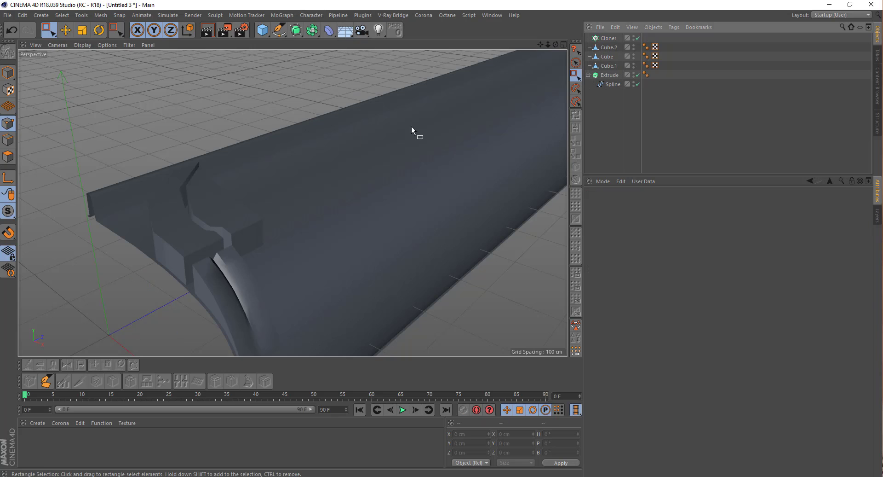
scroll(172, 222, "down", 3)
left_click_drag(301, 157, 253, 162, "alt")
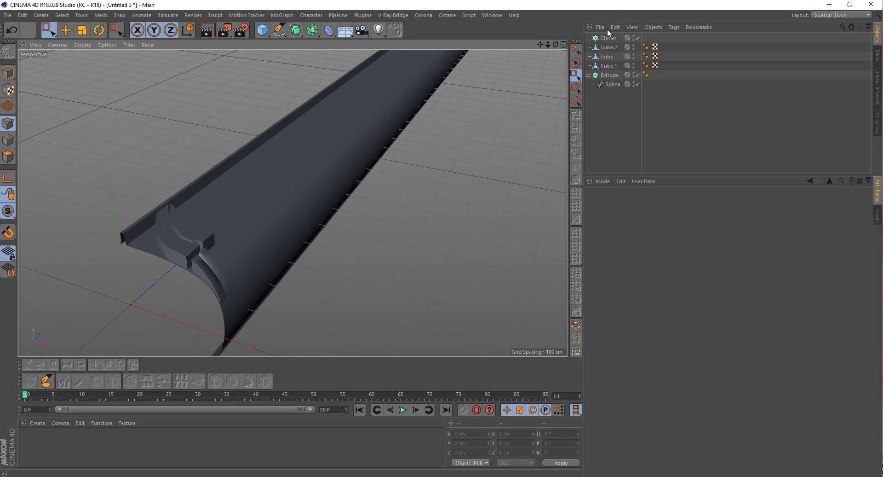
left_click(595, 38)
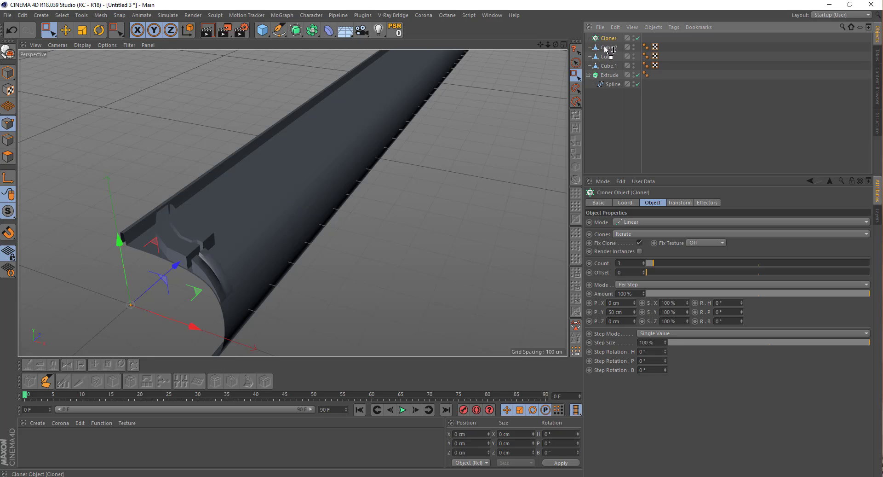
left_click_drag(607, 49, 607, 49)
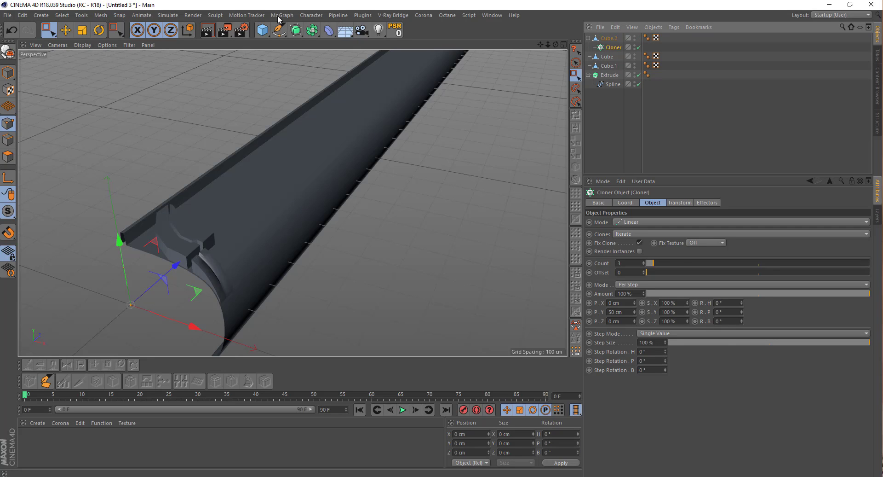
left_click(398, 30)
left_click_drag(606, 38, 607, 47)
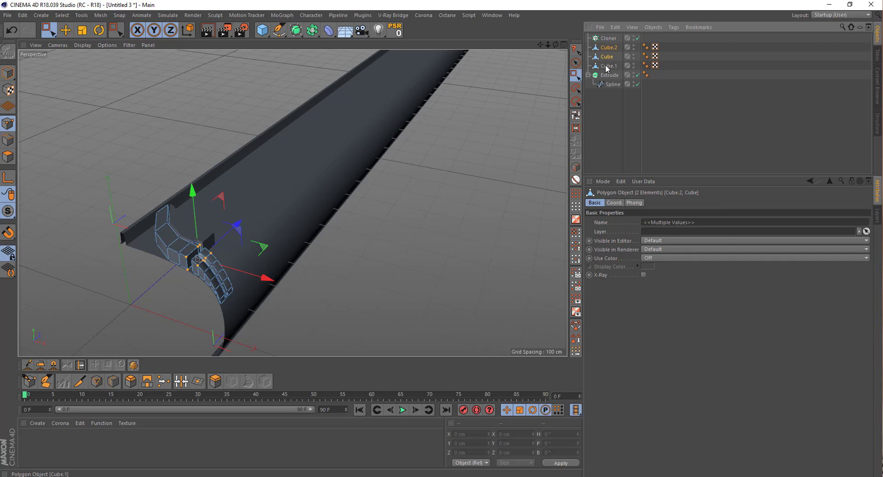
- Try grouping the cubes into the Cloner, undo it, and restore the Cloner to top level
left_click(606, 66, "ctrl")
right_click(606, 65)
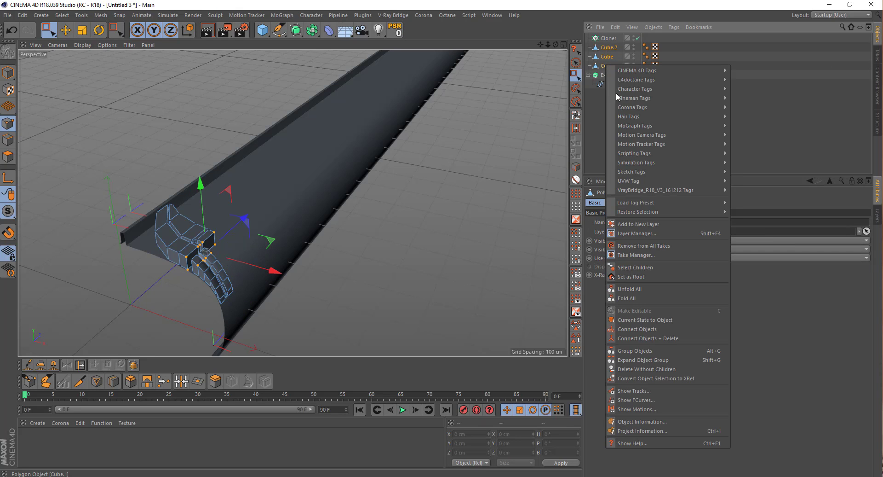
left_click(616, 350)
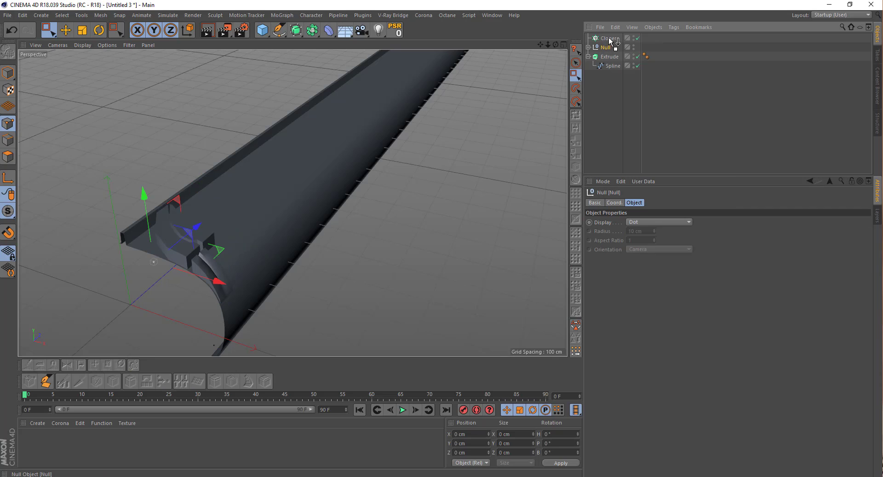
left_click_drag(610, 40, 610, 41)
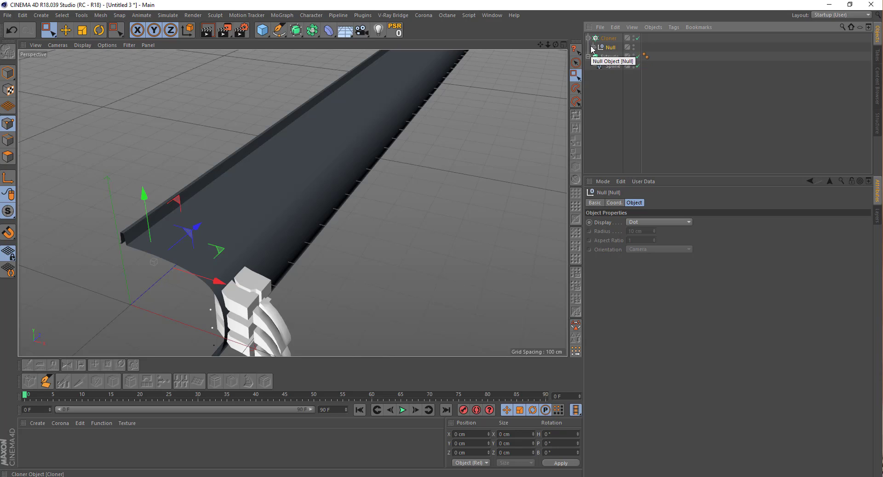
key("ctrl+z")
key("ctrl+z")
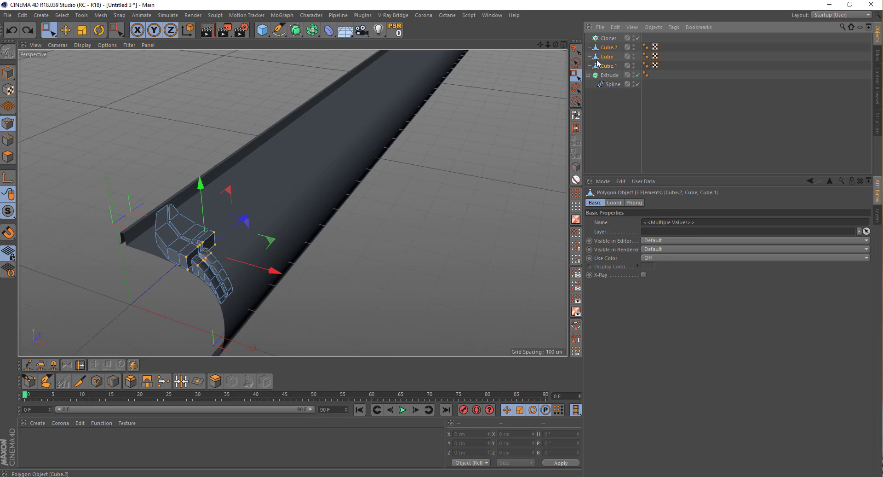
left_click(607, 56)
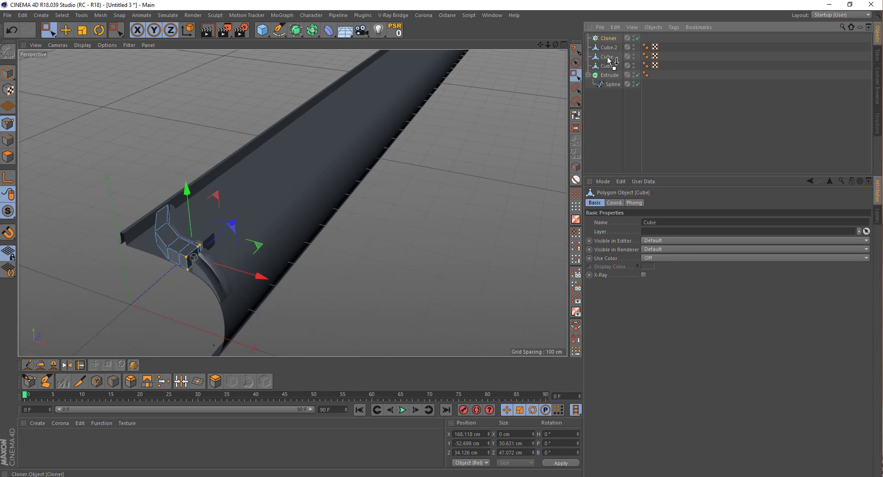
left_click_drag(610, 59, 610, 57)
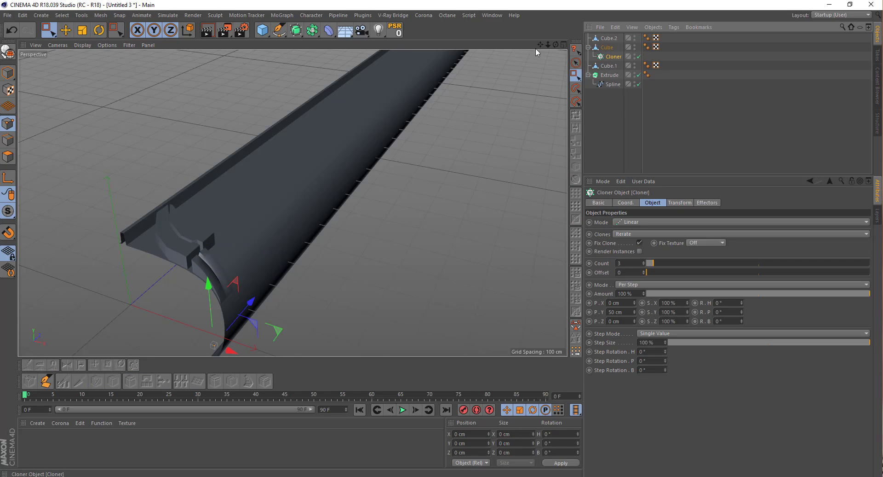
left_click(398, 31)
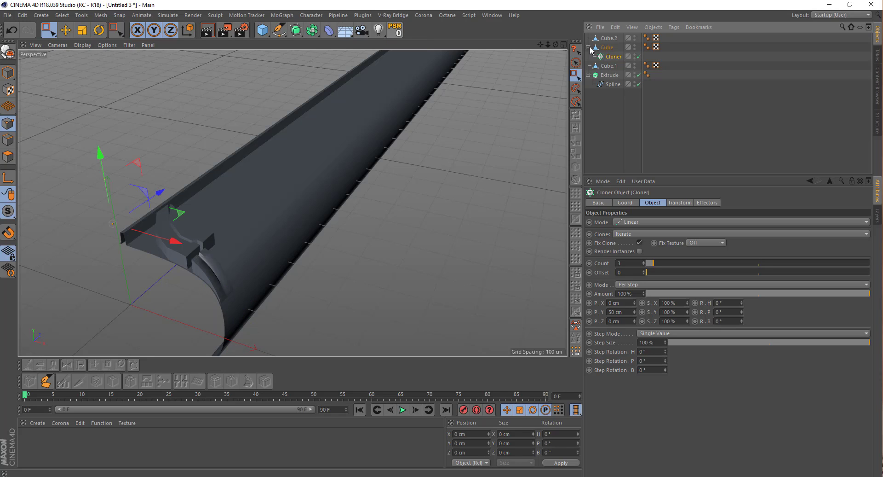
left_click_drag(606, 37, 605, 38)
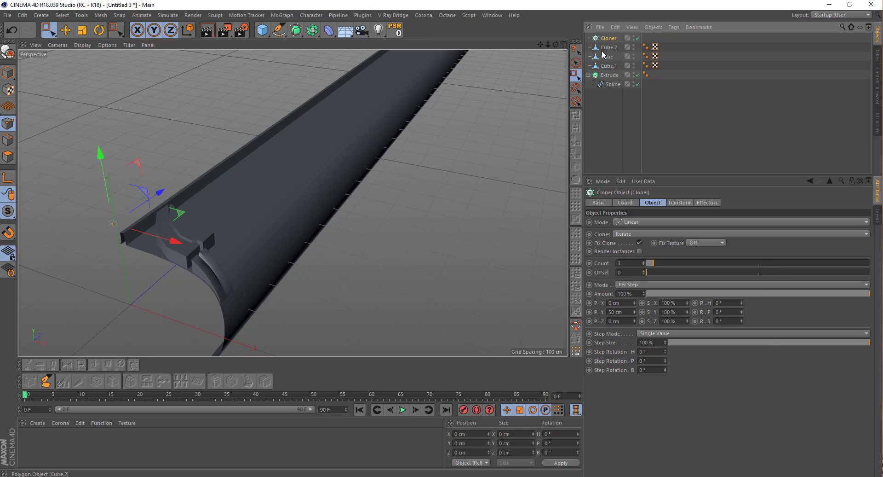
- Group Cube.2, Cube and Cube.1 into a Null placed under the Cloner
left_click(604, 48)
left_click(607, 57, "ctrl")
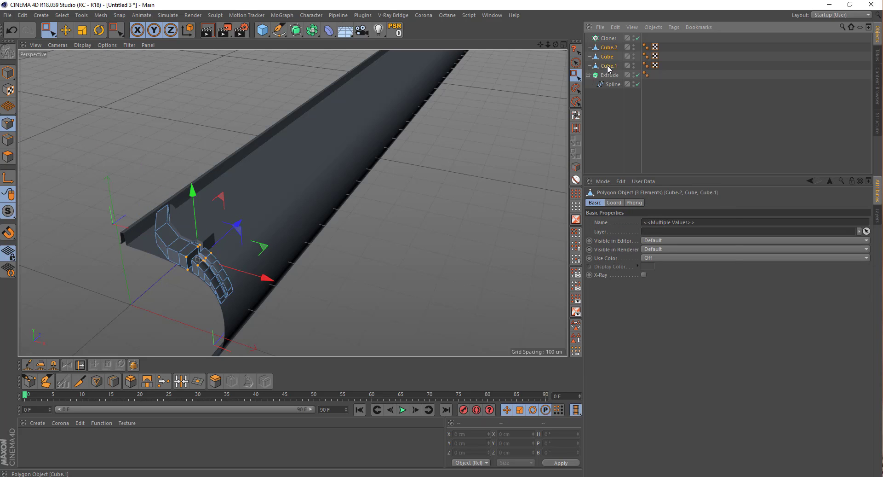
right_click(608, 68)
left_click(636, 351)
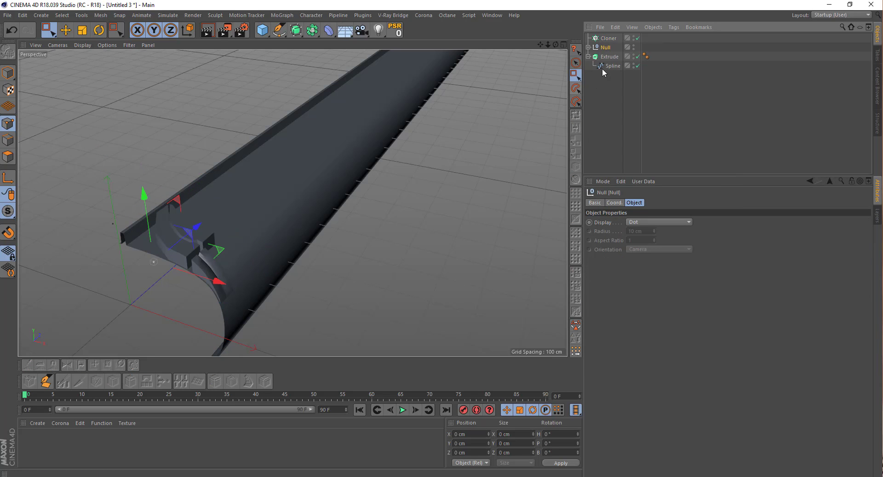
left_click_drag(605, 48, 608, 41)
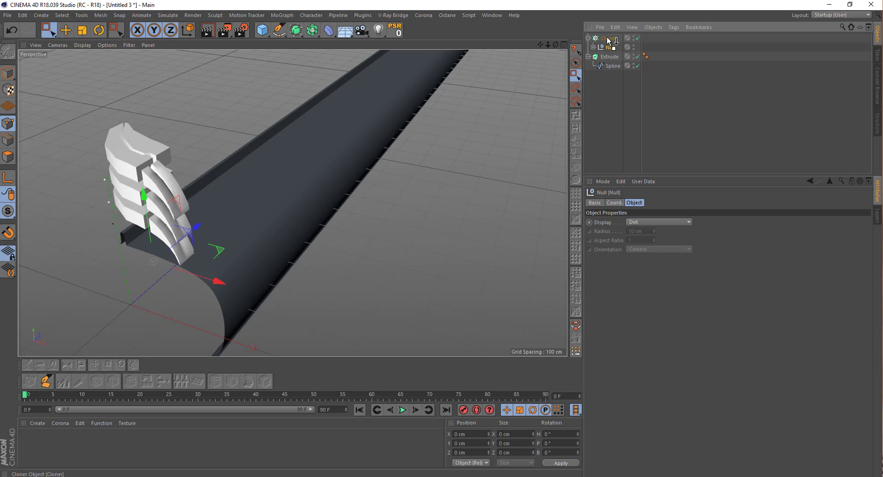
left_click(608, 39)
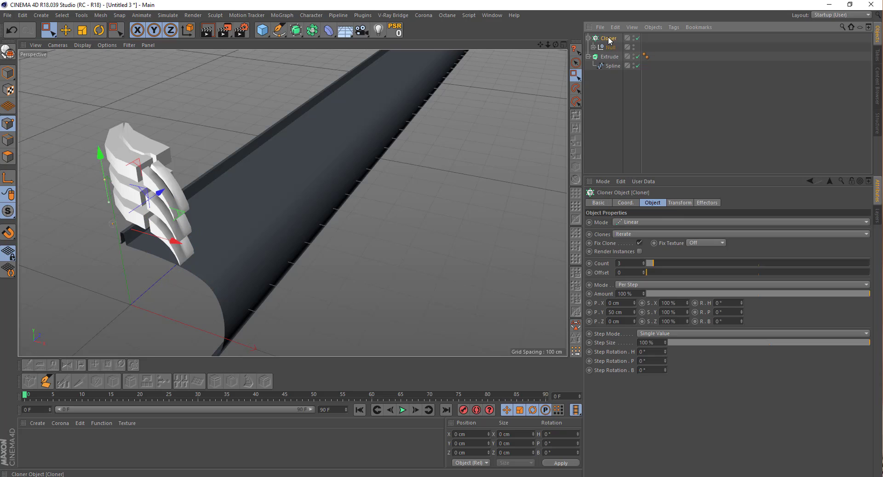
left_click(625, 310)
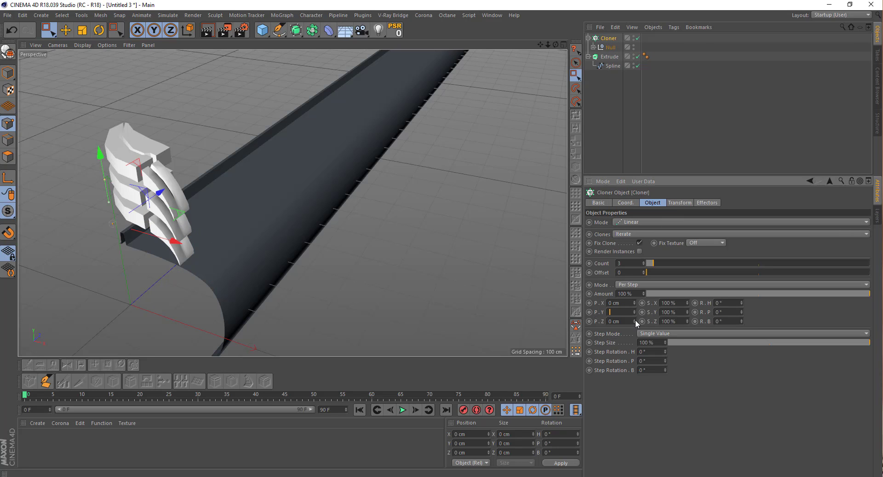
- Set the Cloner offset to P.Y 0 cm and P.Z 109 cm, then collapse the Cloner
left_click_drag(635, 321, 624, 272)
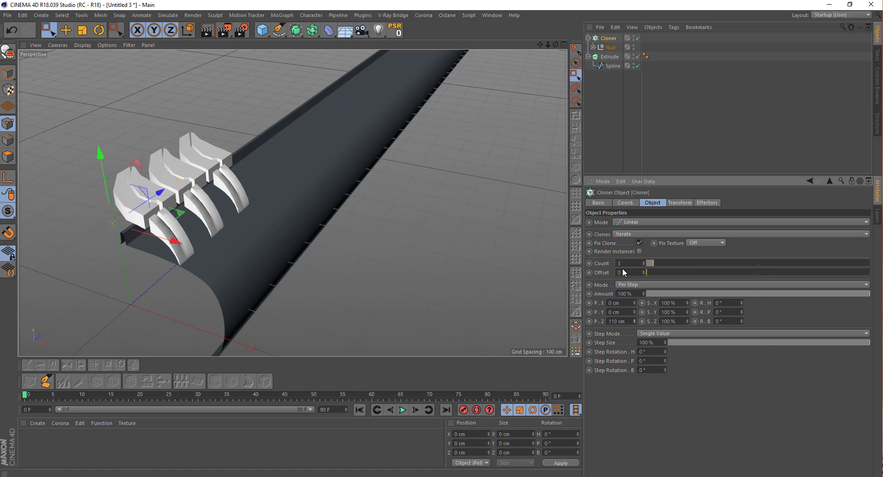
left_click_drag(152, 202, 136, 211, "alt")
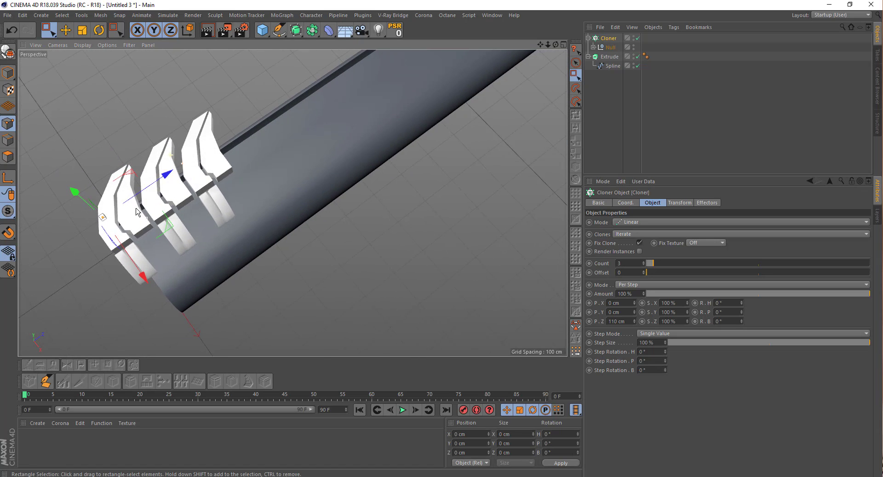
scroll(137, 209, "up", 2)
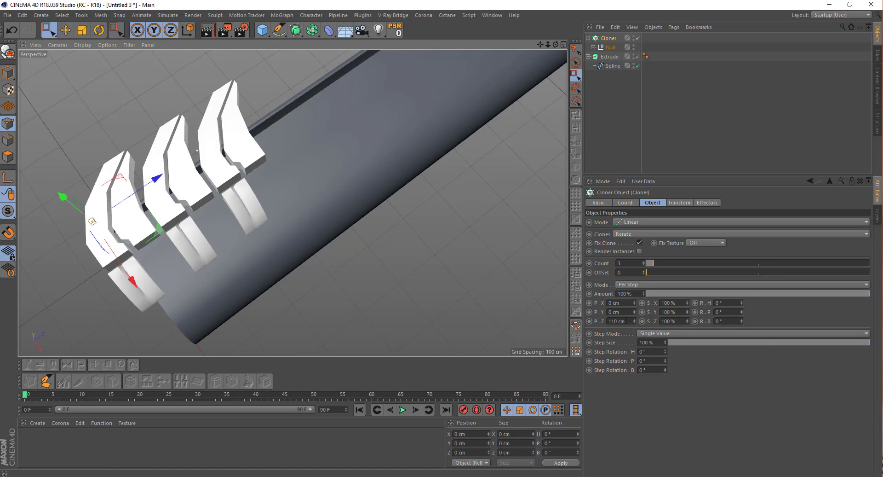
double_click(627, 319)
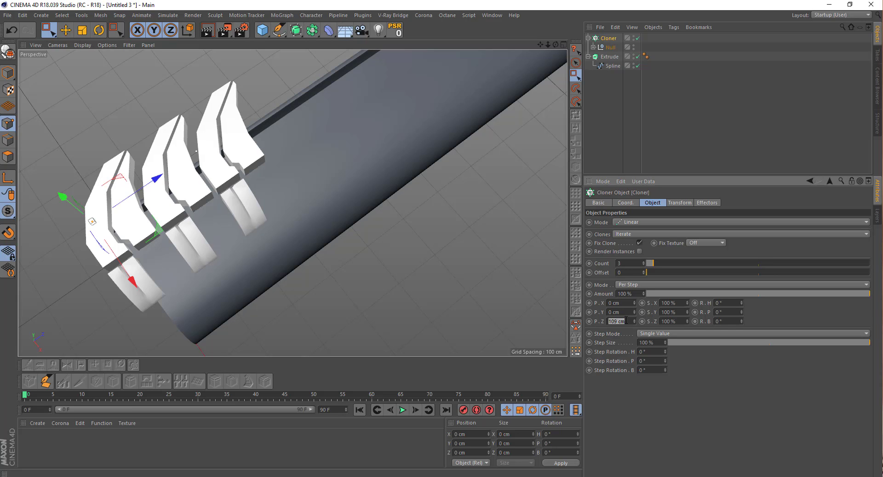
left_click_drag(247, 256, 206, 208, "alt")
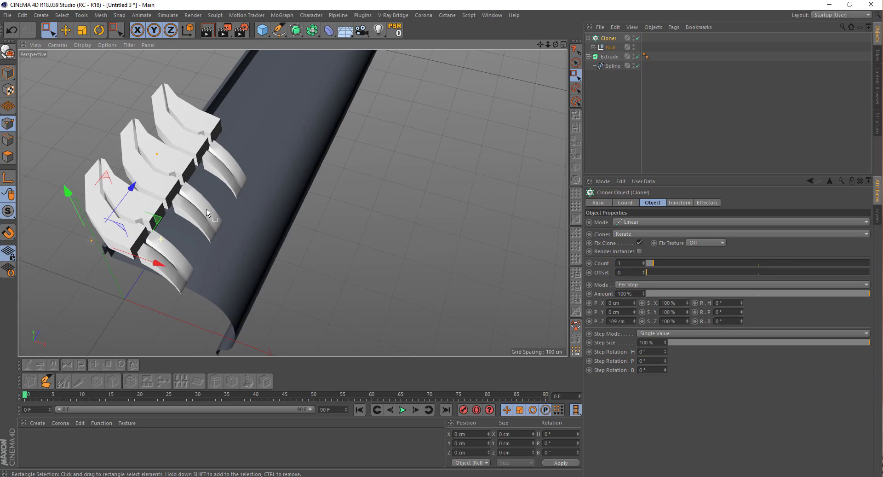
left_click(589, 38)
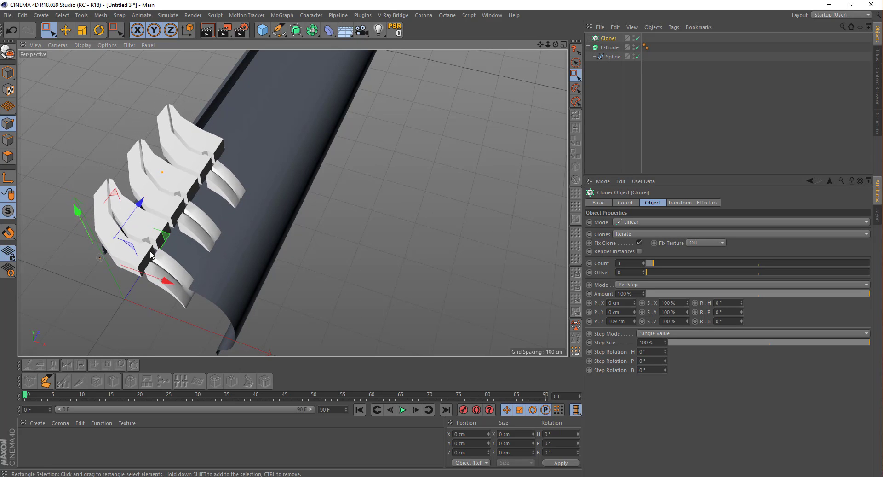
- In a maximized Front view, move the Cloner along X and Y onto the curve
middle_click(216, 256)
middle_click(364, 287)
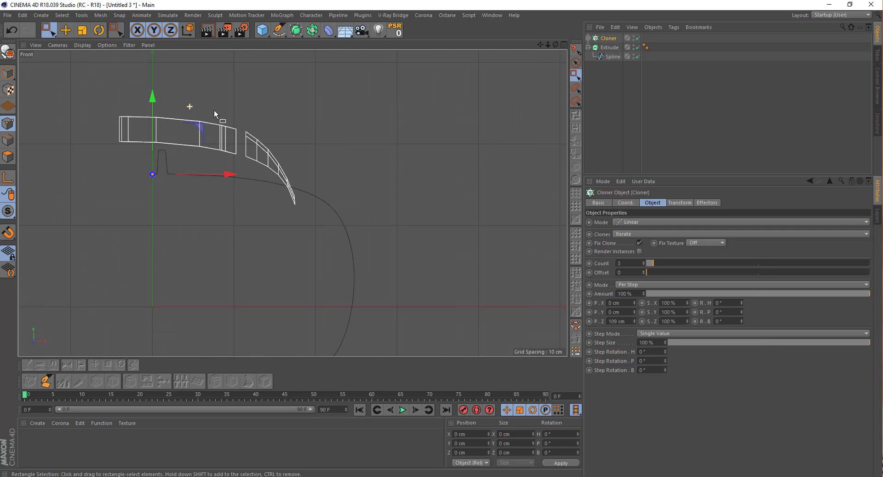
left_click_drag(196, 125, 257, 156)
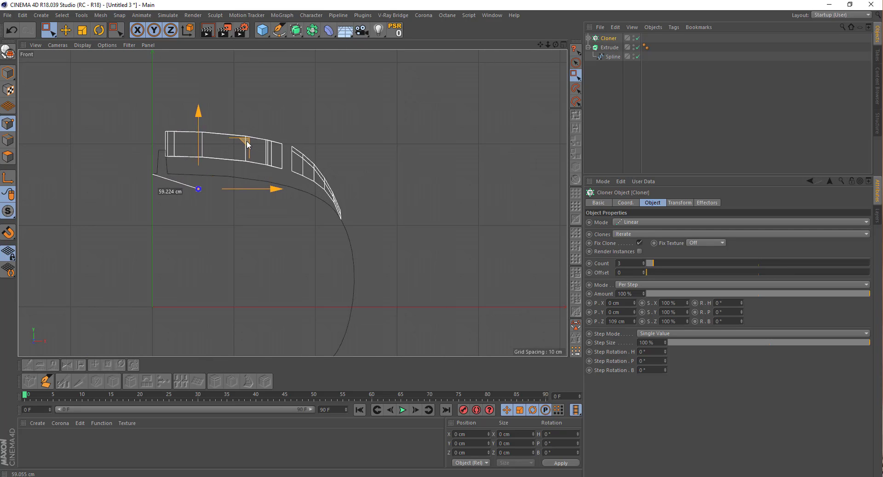
scroll(259, 168, "up", 5)
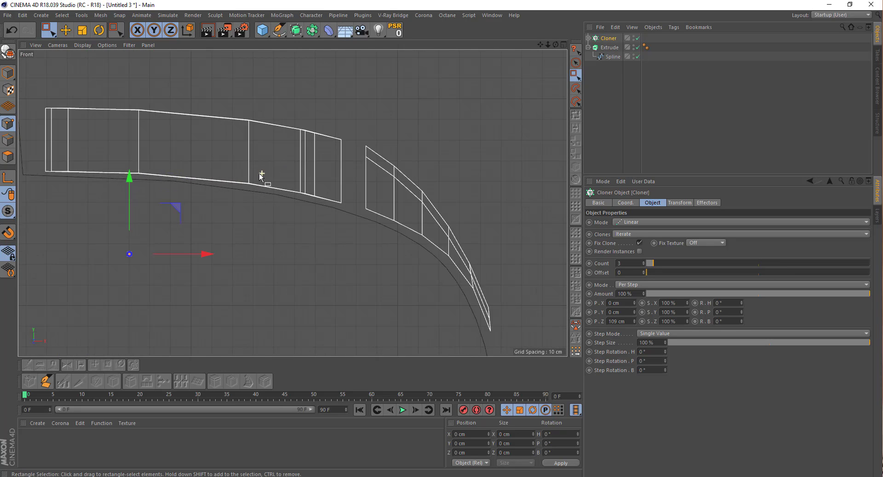
left_click_drag(211, 256, 205, 256)
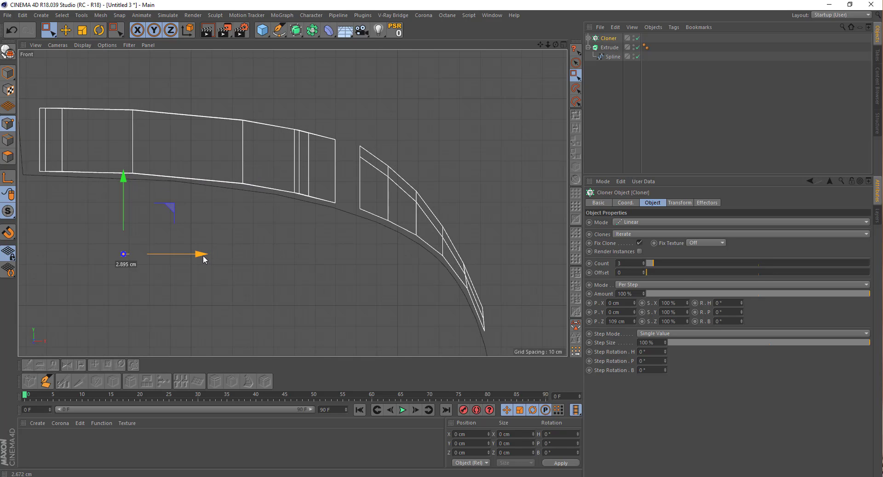
left_click_drag(122, 182, 132, 186)
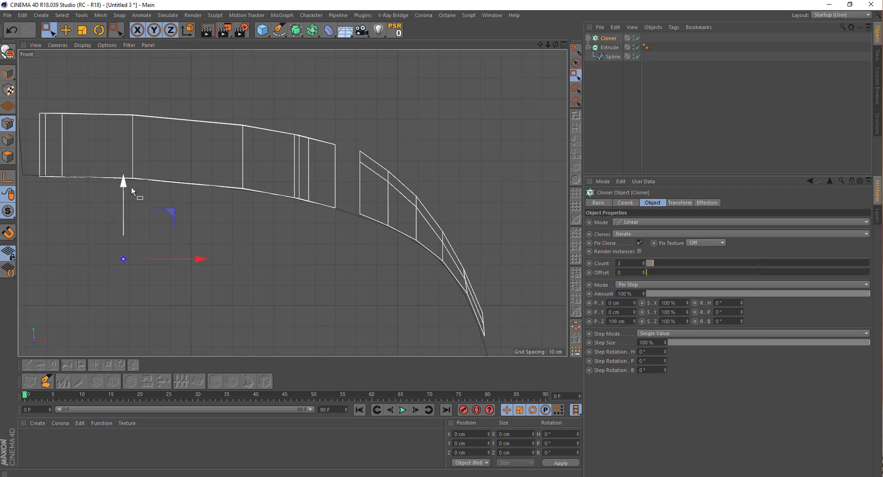
- Back in Perspective, inspect the placed clones and expand the Cloner to select Cube.2
key("F5")
key("F1")
mouse_move(239, 203)
left_mouse_down("alt")
mouse_move(160, 186)
mouse_move(188, 181)
mouse_move(105, 168)
mouse_move(92, 175)
left_mouse_up("alt")
left_click(588, 38)
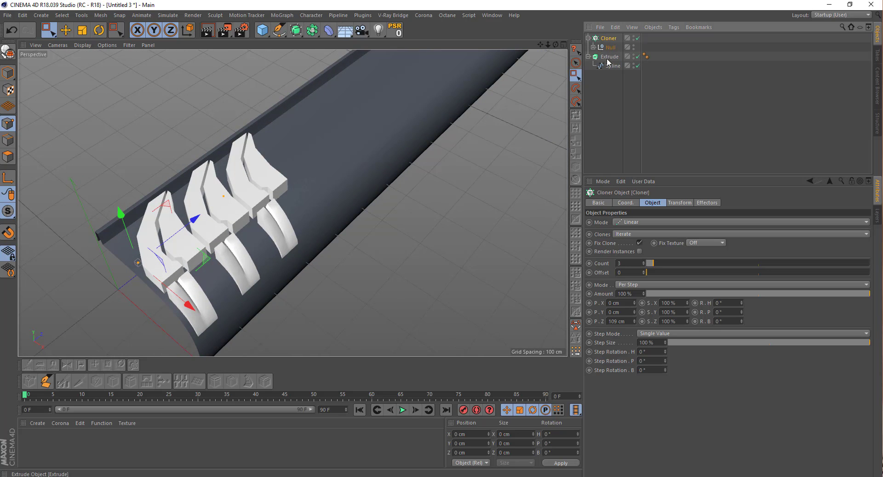
left_click(594, 48)
left_click(614, 60)
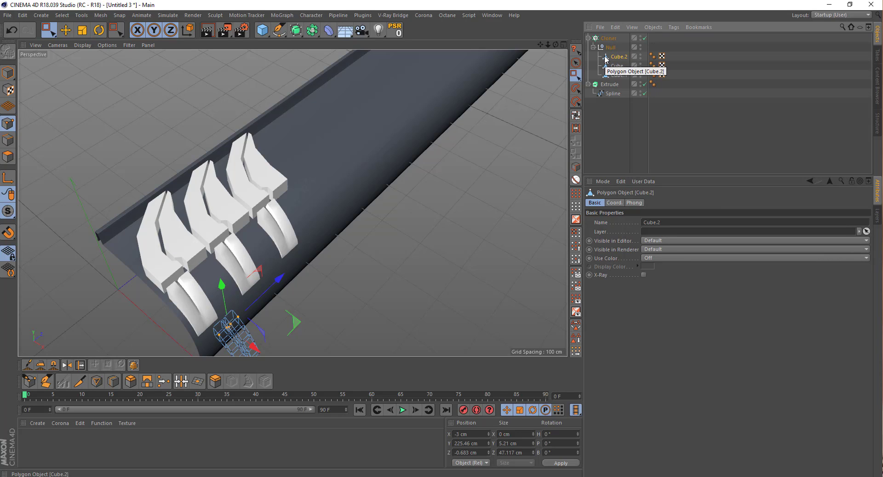
- In Model mode, duplicate Cube.2 into a new tread block, Cube.3
left_click(9, 73)
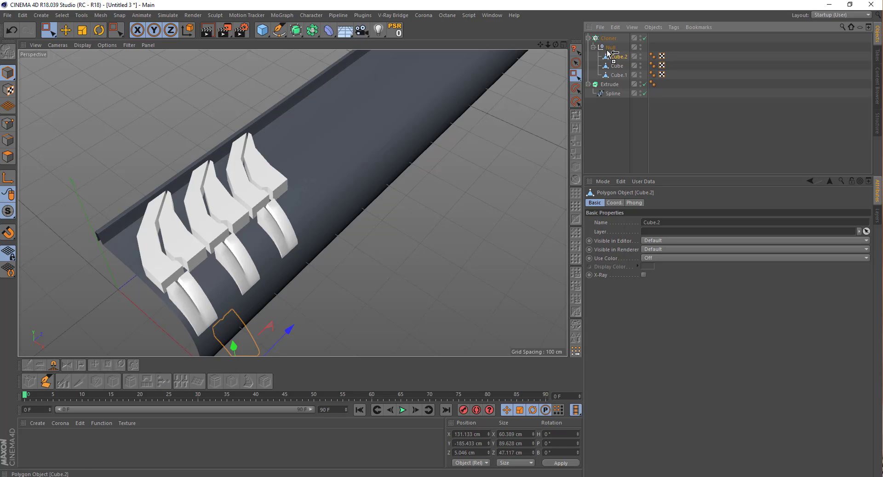
left_click_drag(607, 55, 609, 53, "ctrl")
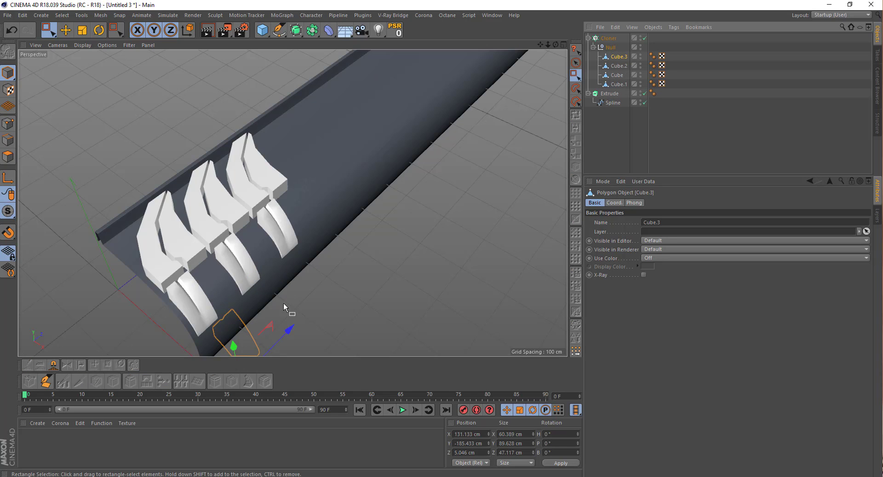
left_click_drag(288, 327, 311, 261)
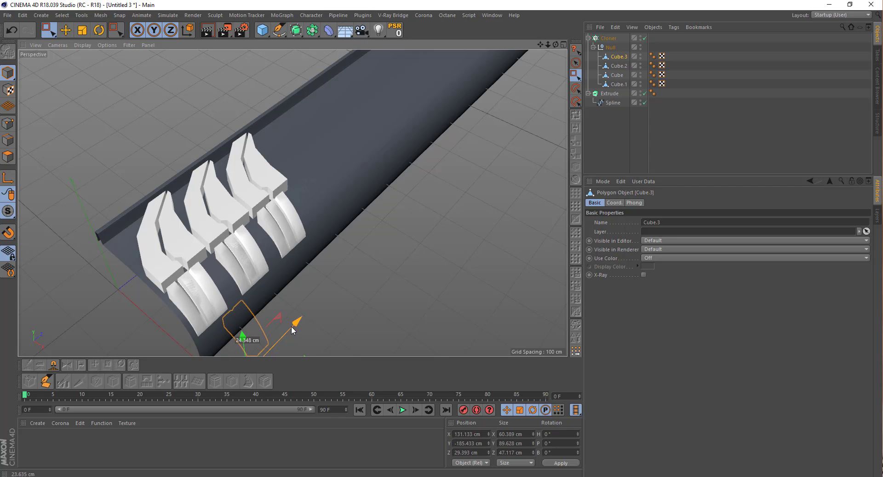
- In the Top view, move Cube.3 along Z to 57.98 cm beside the other blocks
middle_click(320, 221)
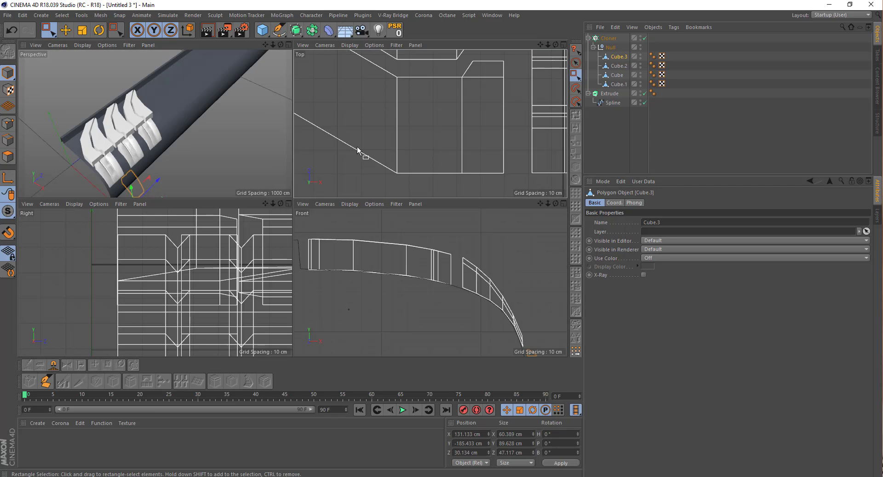
middle_click(357, 146)
scroll(284, 153, "down", 2)
mouse_move(284, 154)
middle_mouse_down("alt")
mouse_move(333, 163)
mouse_move(278, 251)
middle_mouse_up("alt")
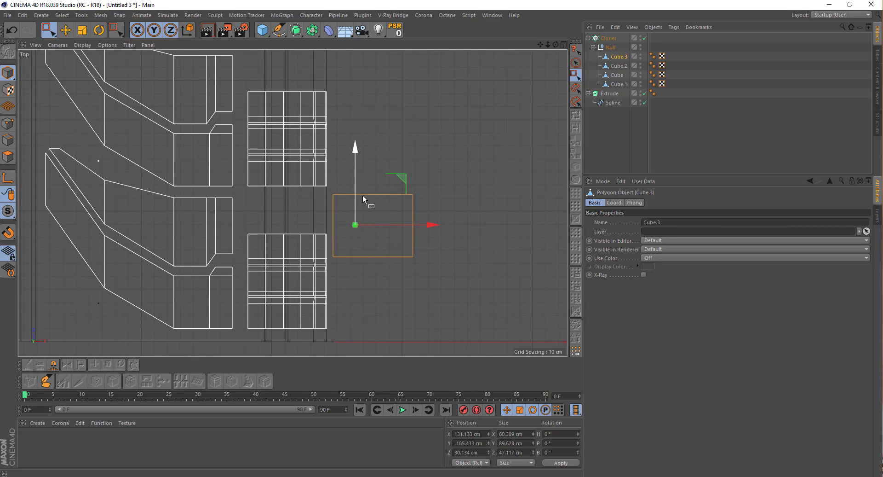
left_click_drag(357, 179, 345, 147)
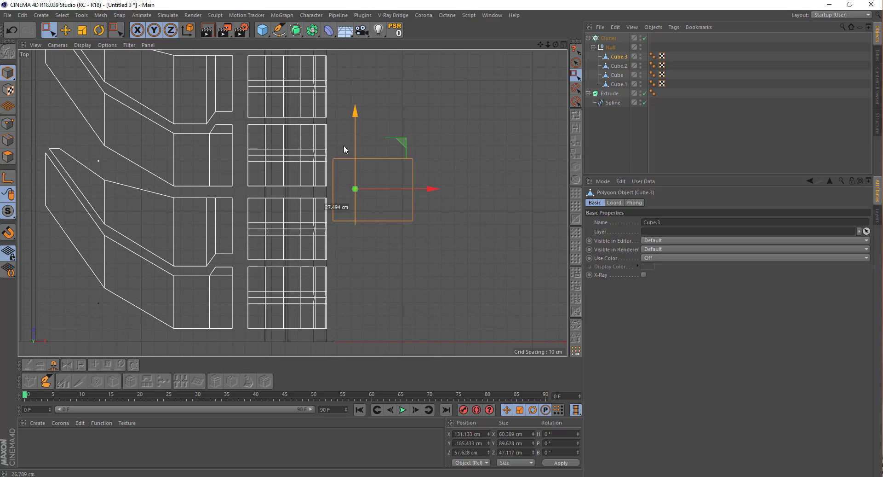
left_click_drag(344, 147, 344, 146)
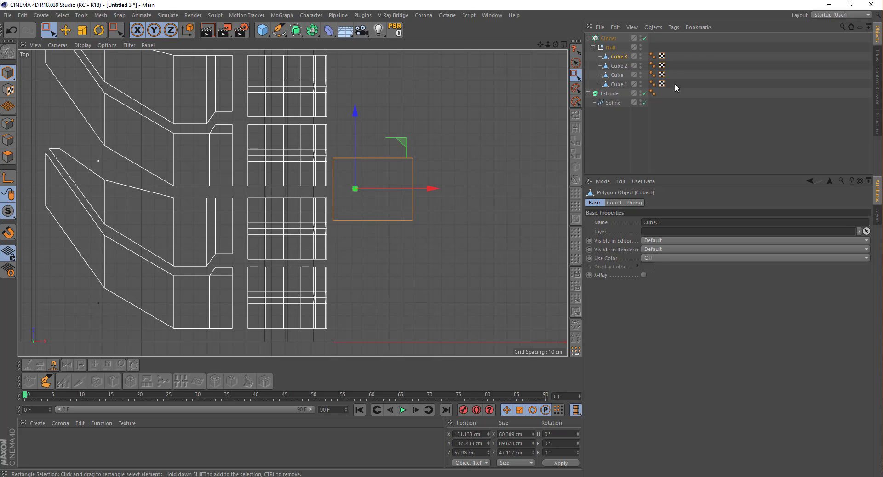
- Select all of Cube.3's points and scale them down to about 90% depth
left_click(8, 123)
scroll(329, 243, "up", 2)
scroll(329, 242, "up", 1)
left_click_drag(303, 181, 474, 197)
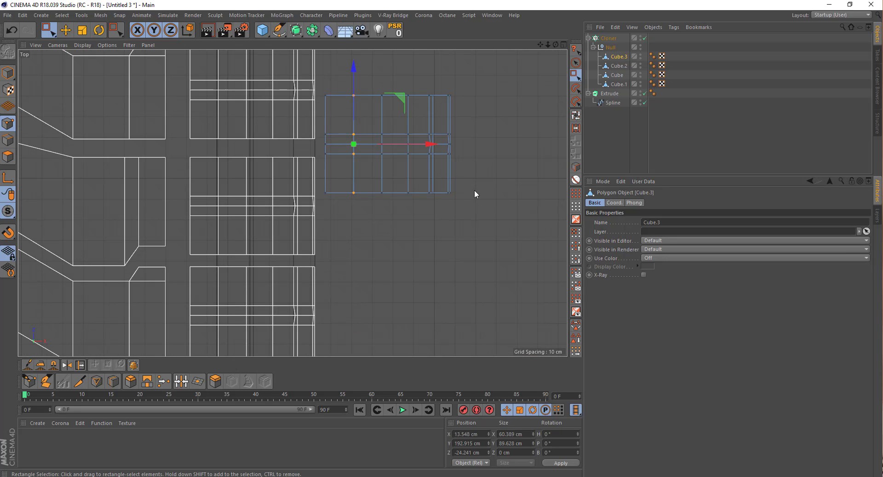
left_click_drag(297, 80, 472, 201)
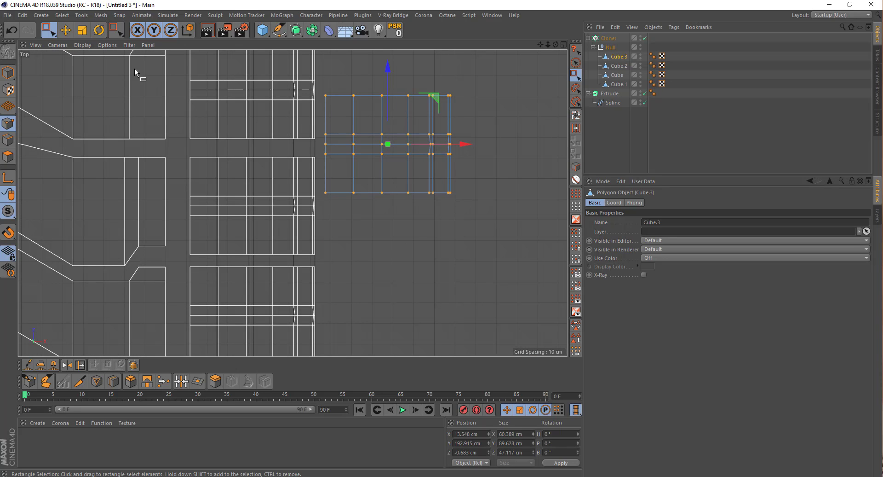
key("t")
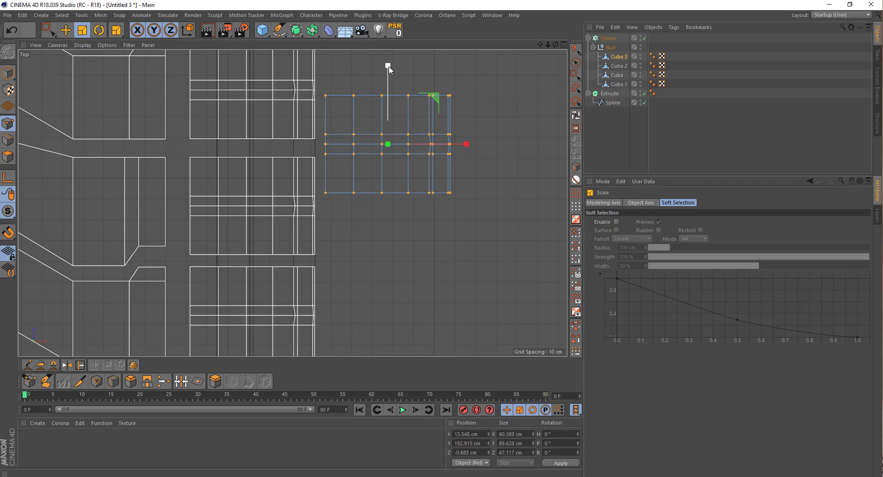
left_click_drag(388, 65, 386, 76)
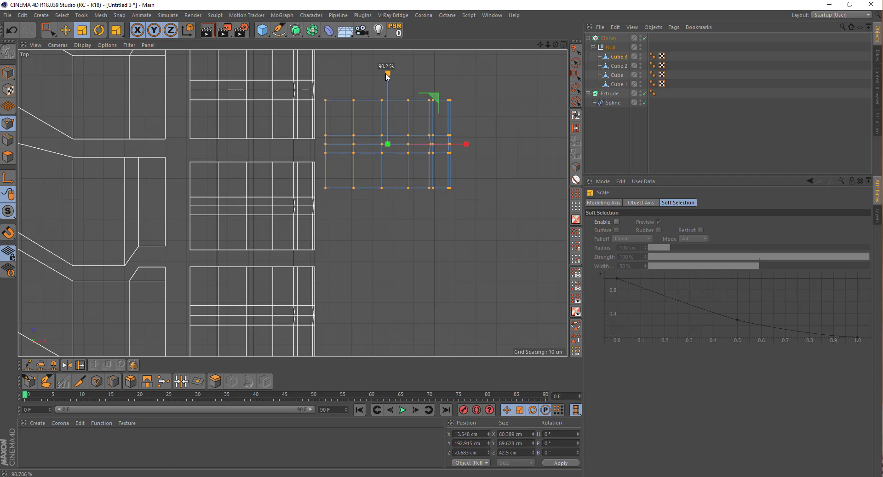
key("0")
left_click_drag(388, 85, 388, 85)
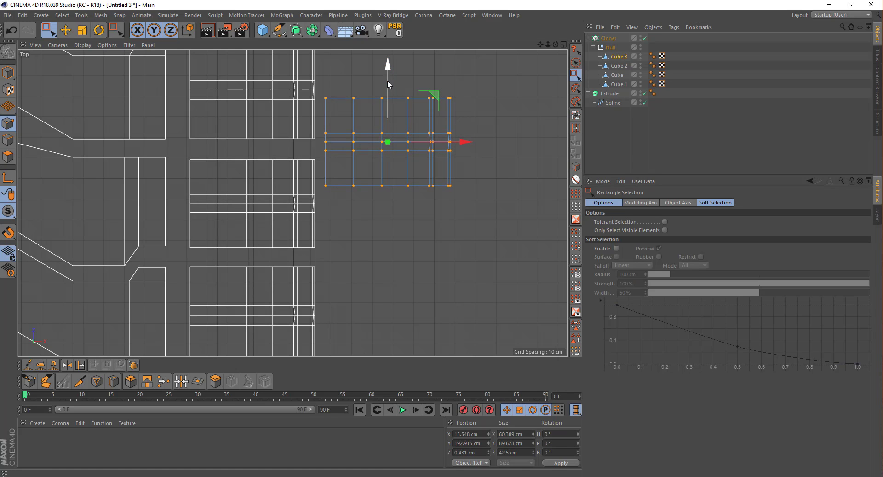
- Rescale Cube.3's points slightly so its depth is 43.744 cm, then return to Perspective
scroll(368, 101, "up", 1)
scroll(218, 170, "up", 1)
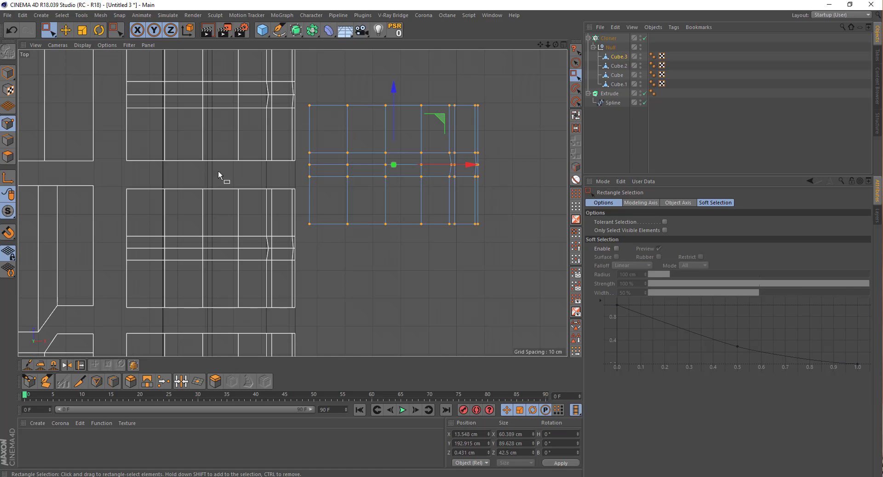
scroll(224, 144, "up", 1)
middle_click_drag(225, 144, 224, 142, "alt")
key("t")
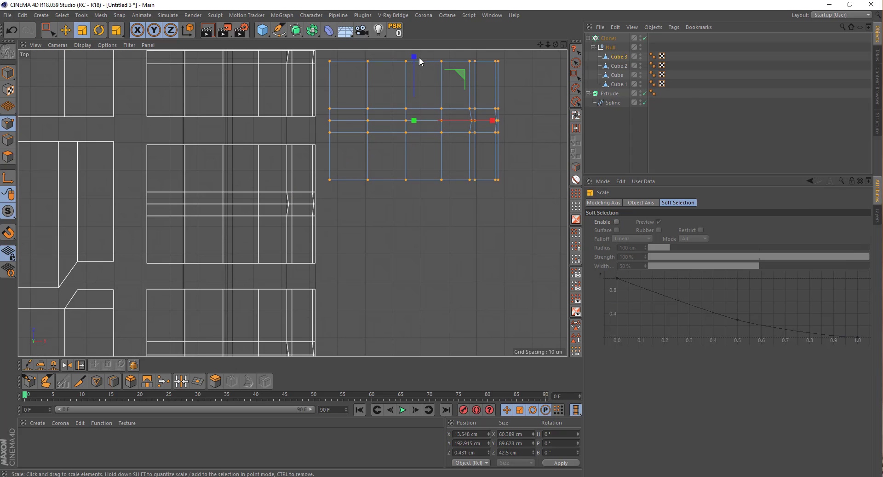
left_click_drag(414, 60, 413, 64)
key("space")
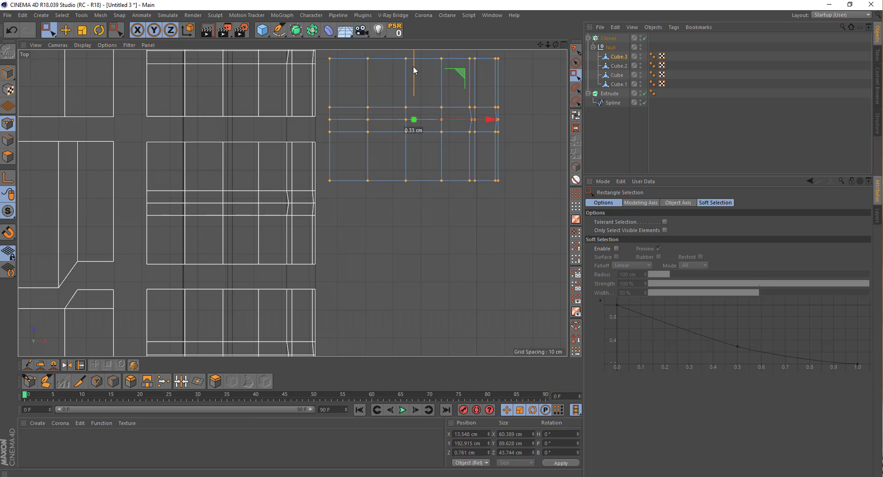
middle_click(332, 201)
middle_click(184, 166)
- Collapse the Null's child blocks and select the Cloner
left_click_drag(294, 211, 462, 195, "alt")
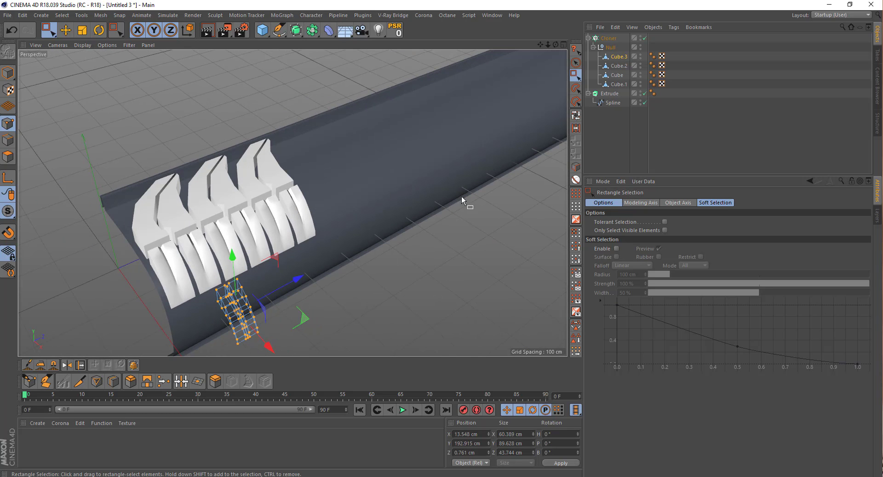
left_click(601, 139)
mouse_move(200, 179)
left_mouse_down("alt")
mouse_move(247, 160)
mouse_move(162, 198)
left_mouse_up("alt")
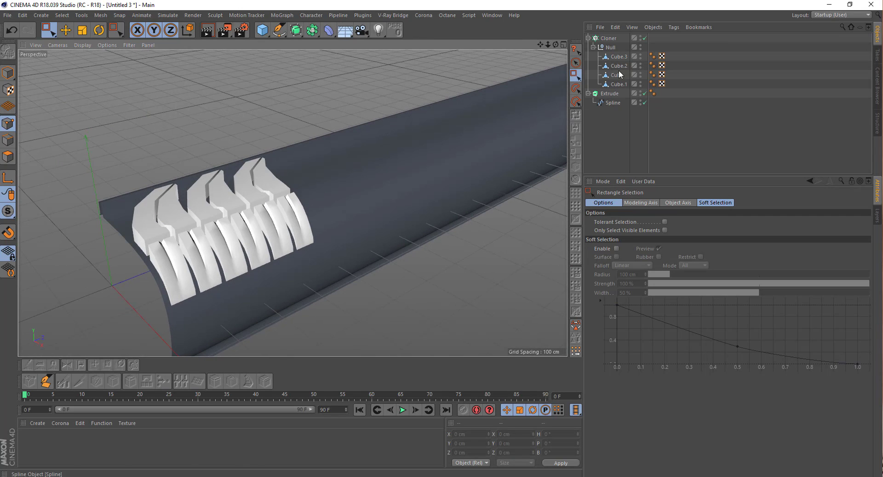
left_click(593, 48)
left_click(608, 38)
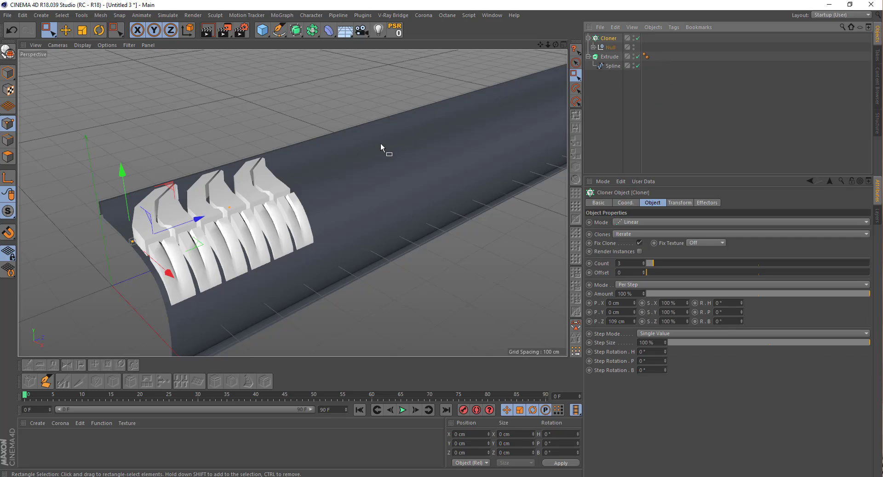
- Raise the Cloner count to 36 and frame the trough with its repeated blocks
mouse_move(509, 103)
left_mouse_down("alt")
mouse_move(265, 164)
mouse_move(286, 157)
left_mouse_up("alt")
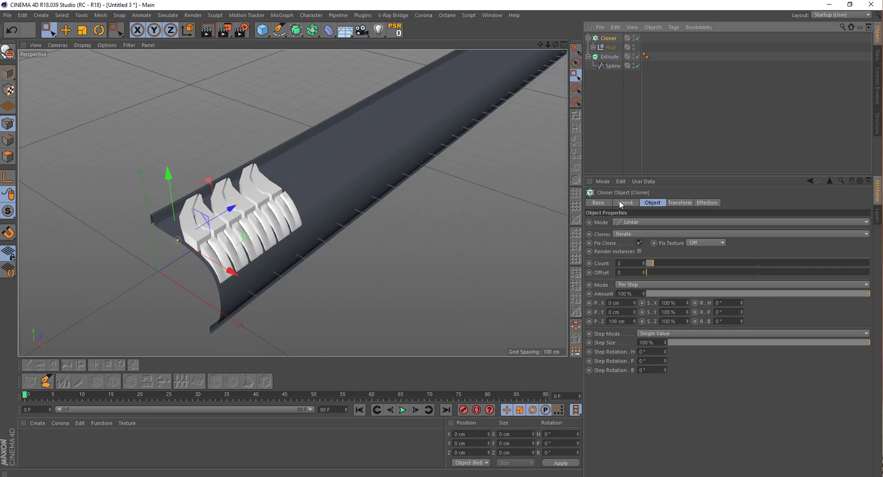
scroll(622, 261, "up", 4)
scroll(624, 262, "up", 3)
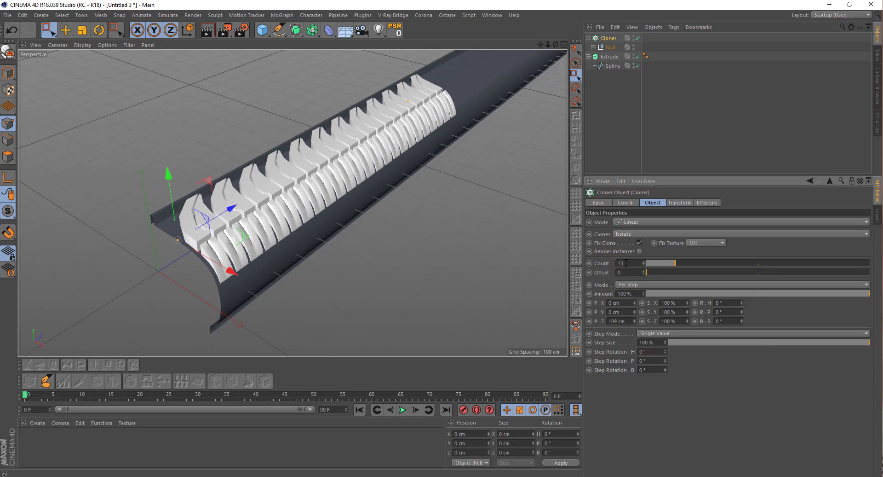
scroll(626, 263, "up", 3)
scroll(626, 262, "up", 4)
scroll(297, 186, "down", 3)
scroll(297, 187, "down", 3)
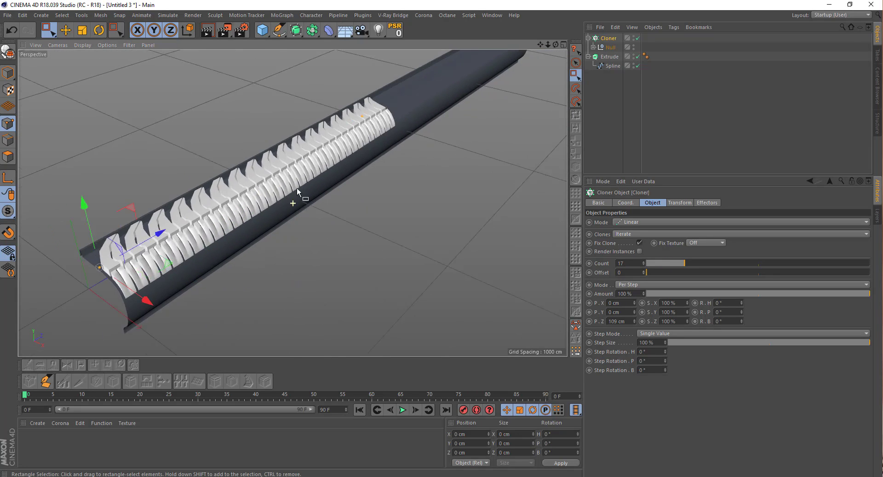
scroll(296, 187, "down", 2)
scroll(625, 263, "up", 4)
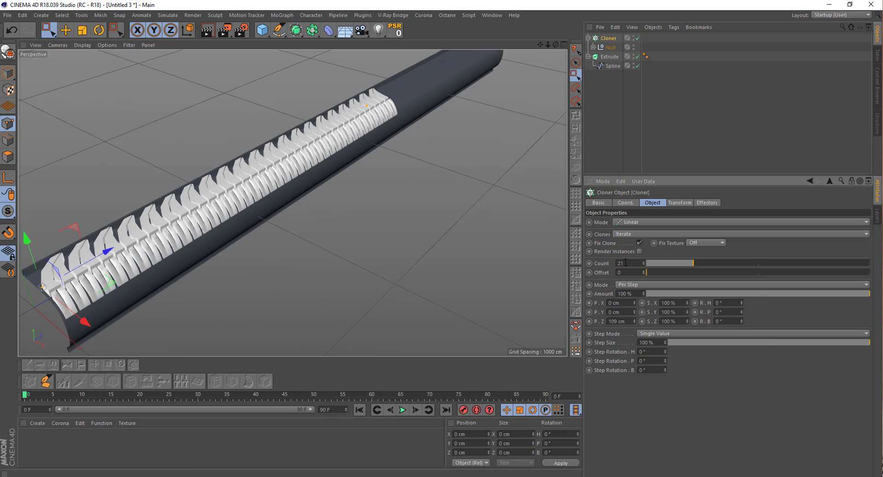
scroll(625, 263, "up", 5)
scroll(625, 263, "up", 2)
scroll(626, 262, "up", 2)
scroll(625, 263, "up", 1)
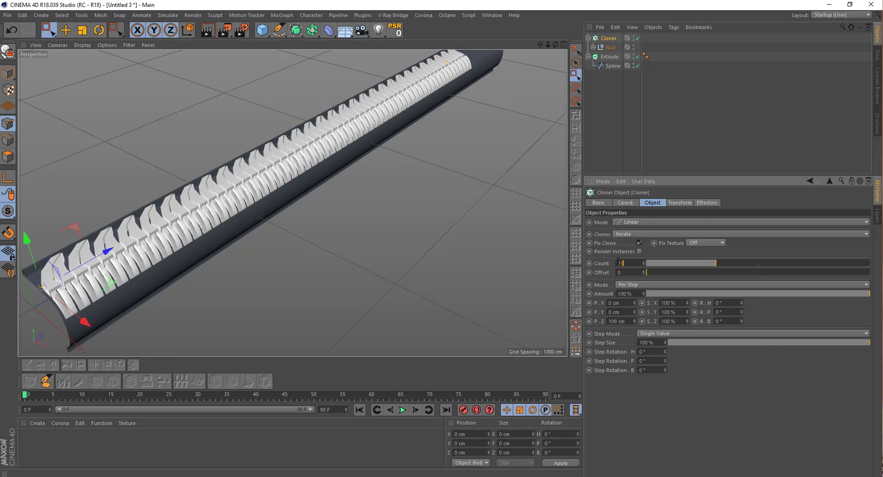
scroll(381, 180, "up", 3)
mouse_move(381, 180)
left_mouse_down("alt")
mouse_move(471, 179)
mouse_move(520, 195)
left_mouse_up("alt")
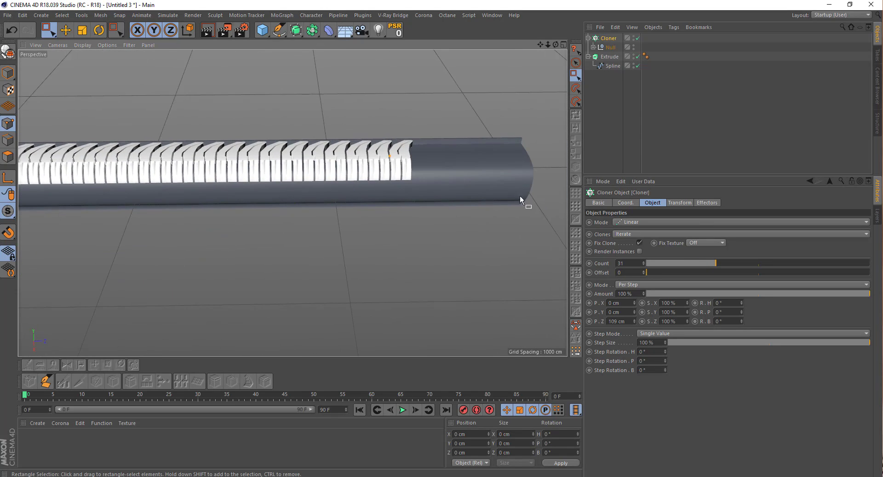
middle_click_drag(519, 195, 379, 201, "alt")
scroll(363, 184, "up", 3)
scroll(625, 263, "up", 2)
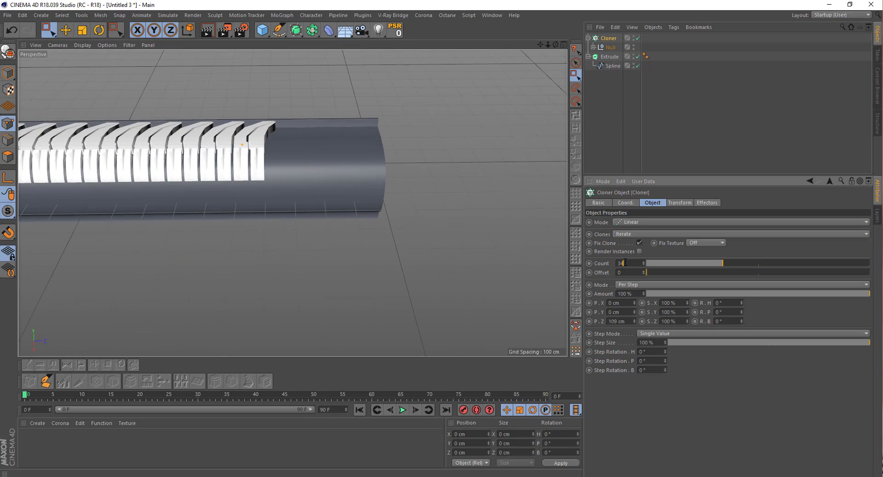
scroll(625, 263, "up", 2)
scroll(625, 263, "up", 1)
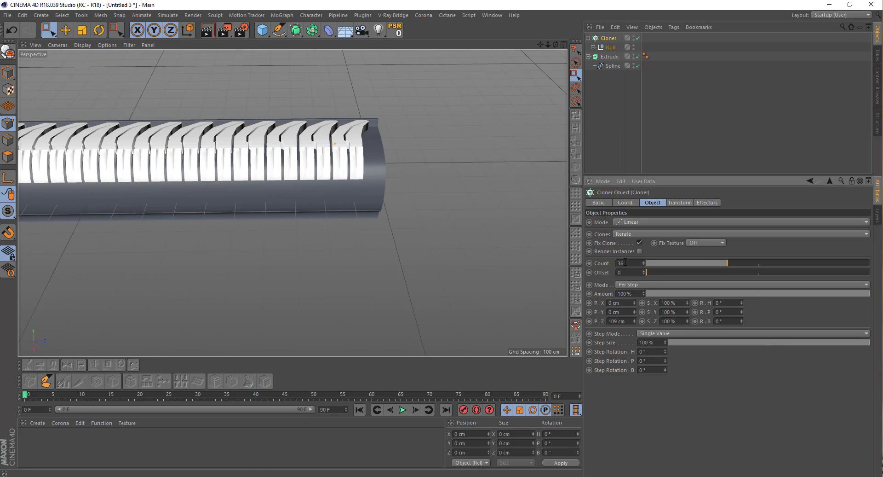
- Shorten the Extrude's Z movement from 4000 cm to 3972 cm
left_click(610, 57)
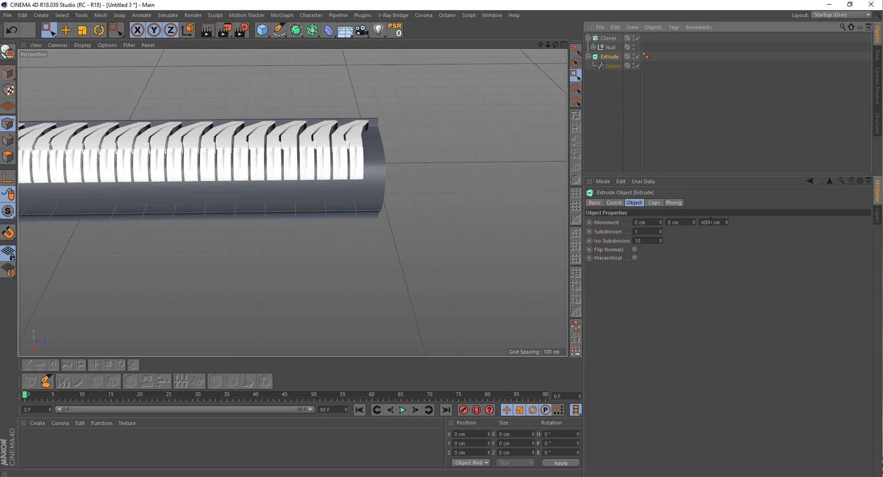
scroll(711, 221, "down", 2)
scroll(711, 221, "down", 6)
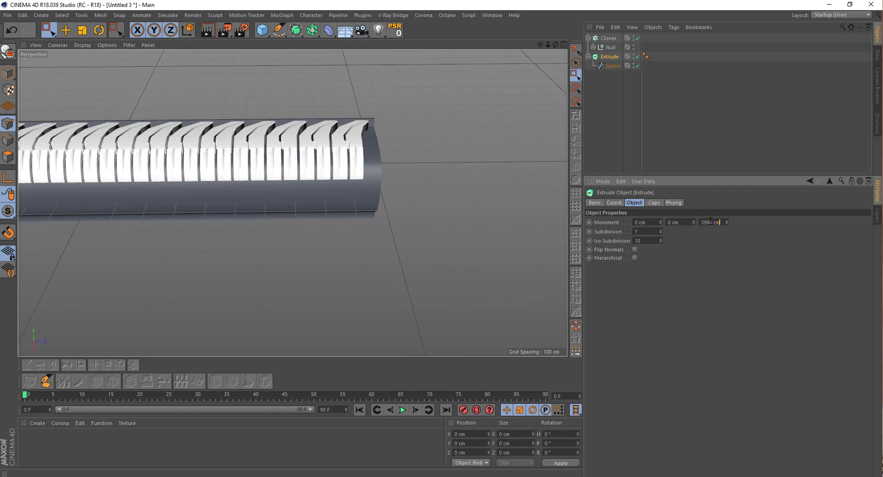
scroll(711, 221, "down", 6)
scroll(289, 197, "down", 5)
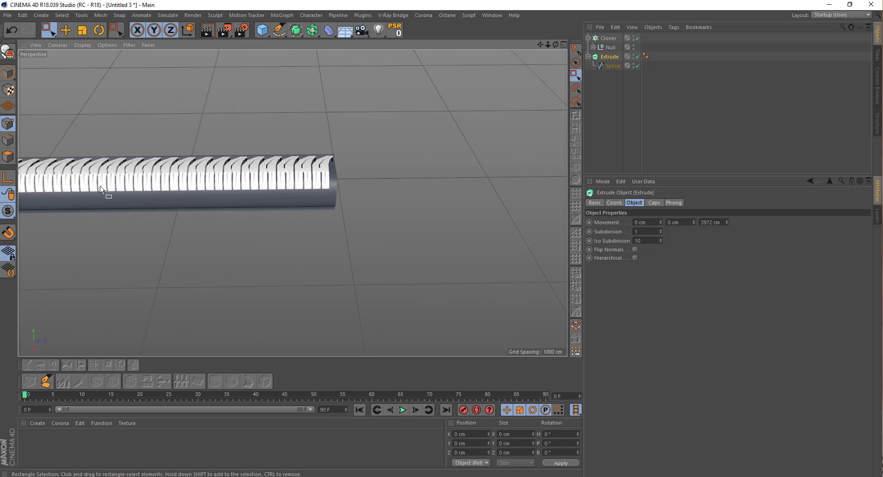
mouse_move(290, 197)
left_mouse_down("alt")
mouse_move(202, 183)
mouse_move(223, 183)
mouse_move(170, 200)
mouse_move(203, 197)
mouse_move(181, 201)
mouse_move(209, 219)
mouse_move(367, 114)
left_mouse_up("alt")
scroll(203, 197, "up", 2)
- Add a Symmetry object to the scene
left_click(312, 30)
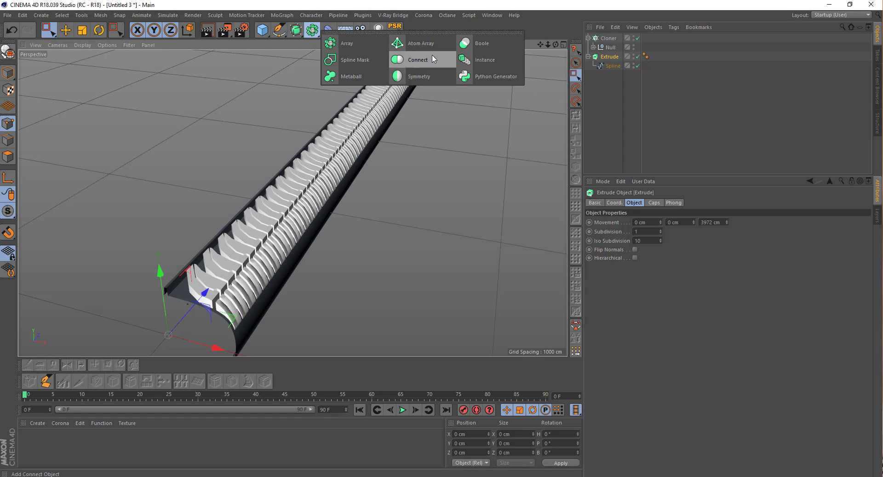
left_click(426, 77)
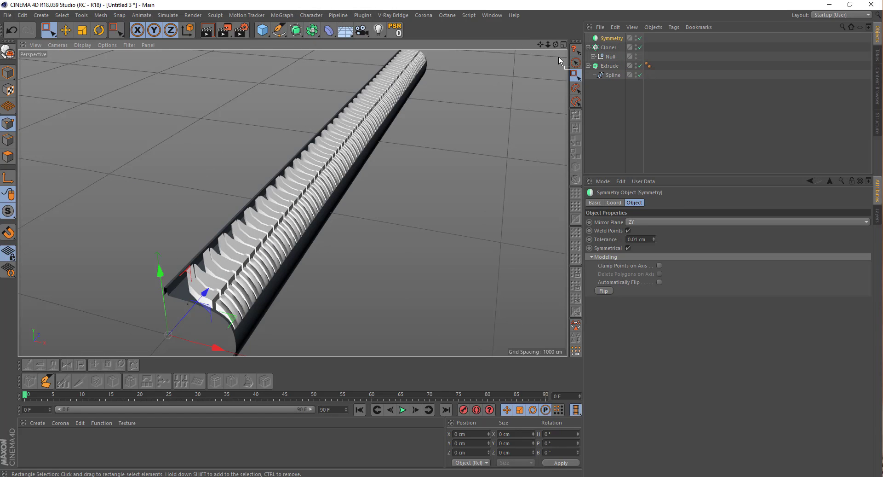
left_click(588, 48)
left_click(588, 57)
- Group the Cloner and Extrude into a Null and place it under Symmetry
left_click(607, 47)
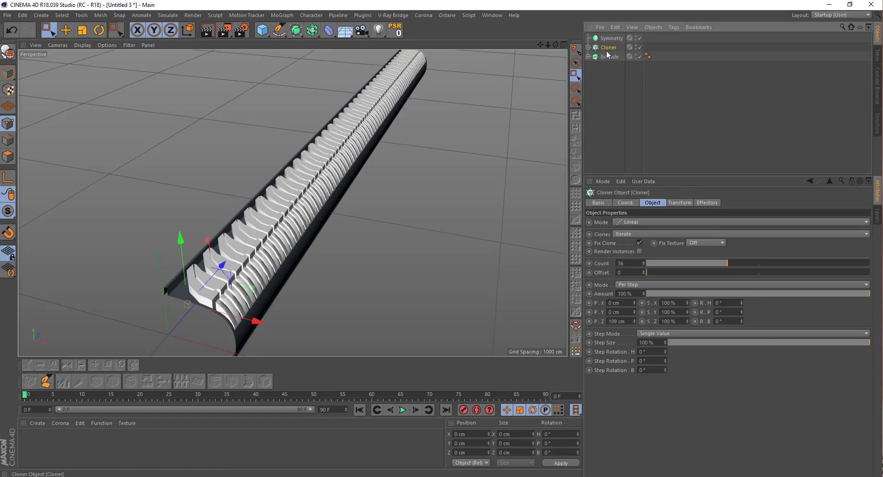
left_click(608, 57, "ctrl")
right_click(608, 56)
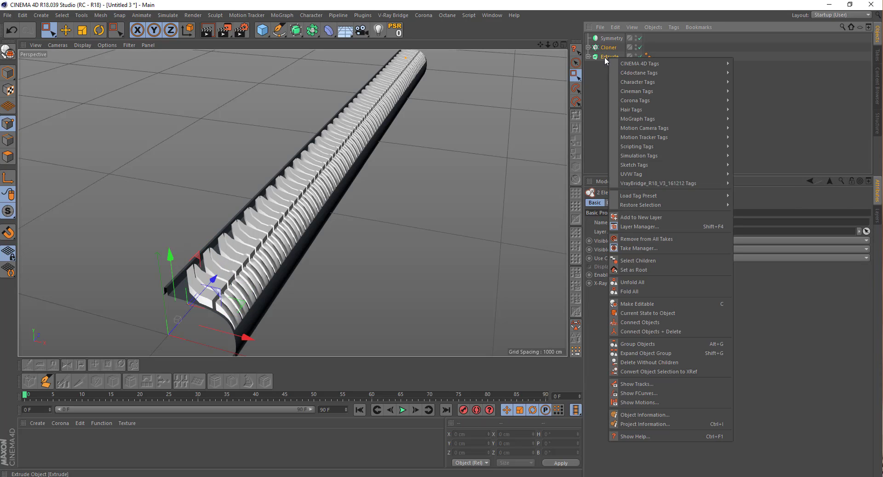
left_click(632, 343)
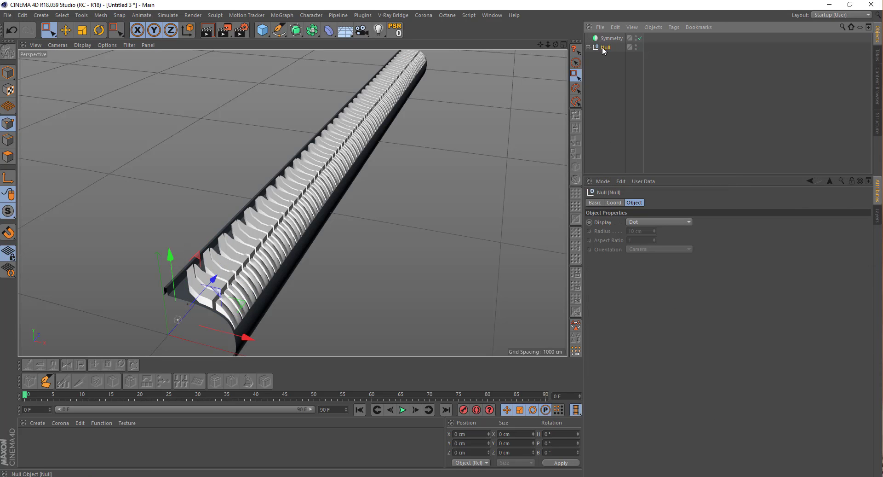
left_click_drag(610, 39, 611, 39)
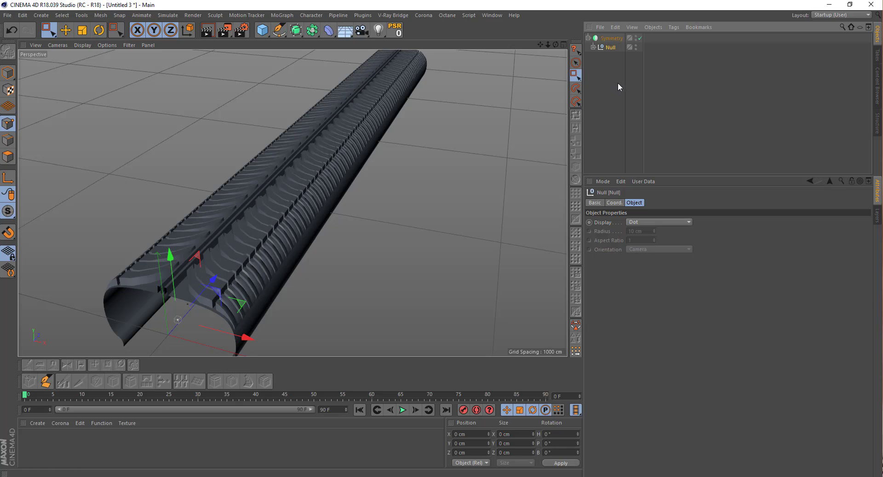
left_click(607, 78)
- Select the Symmetry object and raise the mirrored tube upward
mouse_move(357, 179)
left_mouse_down("alt")
mouse_move(276, 164)
mouse_move(236, 143)
mouse_move(349, 211)
mouse_move(375, 165)
mouse_move(294, 163)
left_mouse_up("alt")
left_click(589, 38)
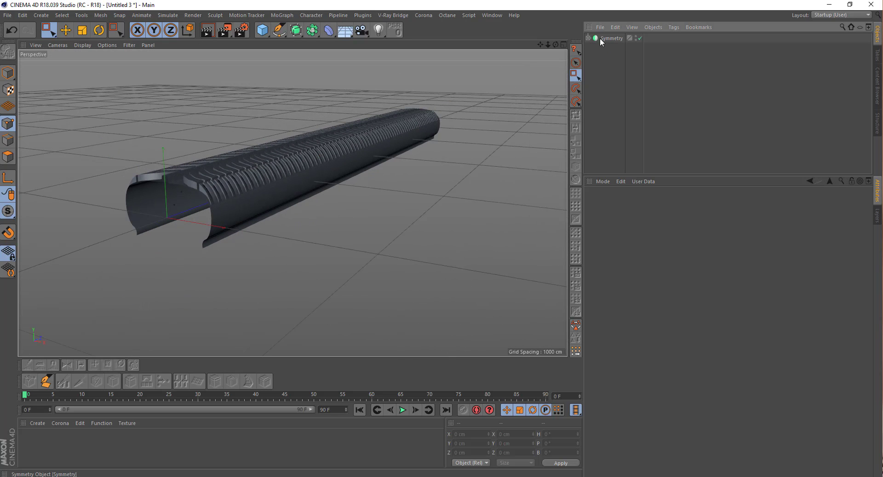
left_click(611, 38)
mouse_move(162, 146)
left_mouse_down()
mouse_move(153, 49)
mouse_move(157, 59)
left_mouse_up()
mouse_move(247, 85)
left_mouse_down("alt")
mouse_move(256, 112)
mouse_move(210, 117)
mouse_move(250, 120)
mouse_move(209, 75)
mouse_move(224, 137)
mouse_move(255, 112)
mouse_move(154, 81)
left_mouse_up("alt")
- Set the viewport display to Gouraud Shading (Lines)
left_click(63, 44)
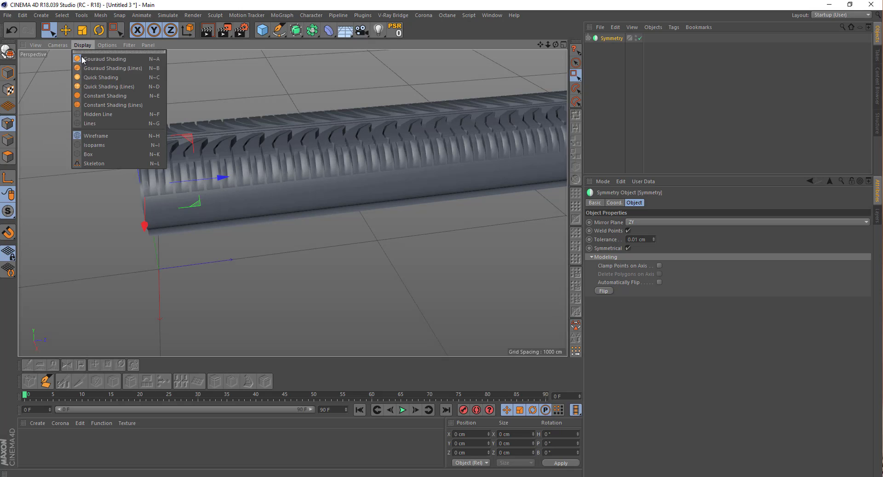
left_click(94, 59)
left_click_drag(113, 113, 129, 107, "alt")
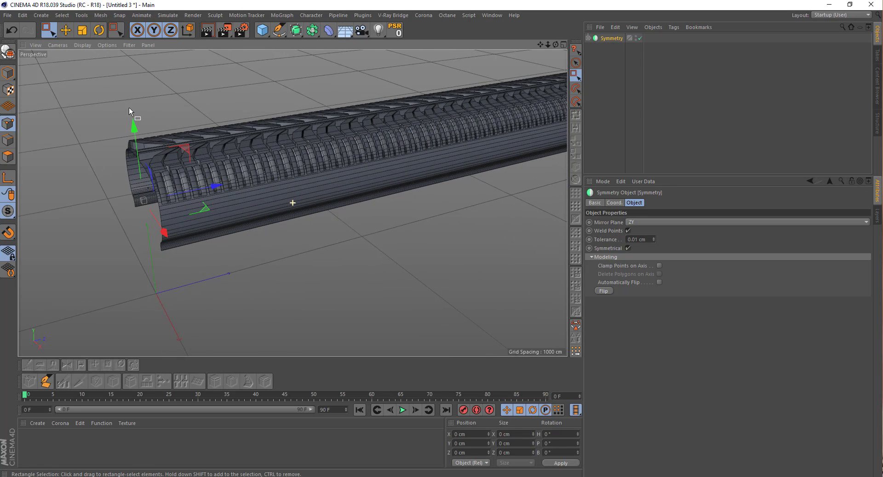
- Select the Extrude and set its Subdivision to 40
left_click(589, 38)
left_click(594, 47)
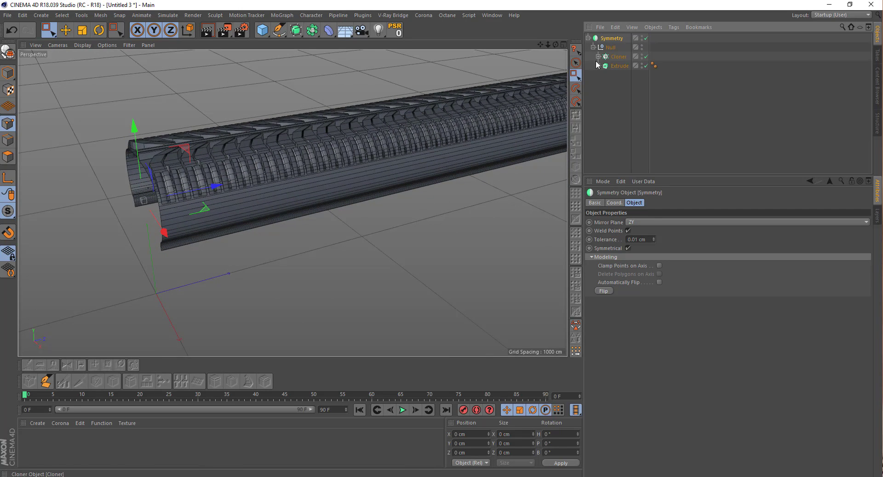
left_click(599, 66)
left_click(624, 67)
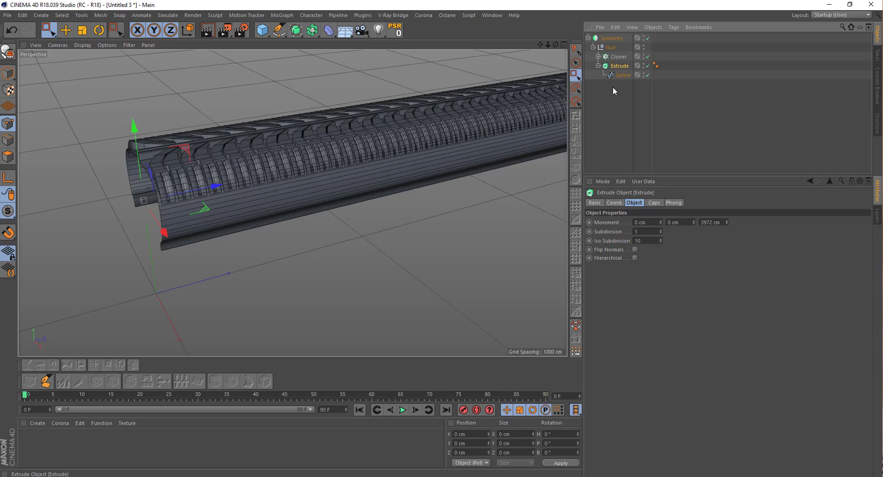
double_click(639, 231)
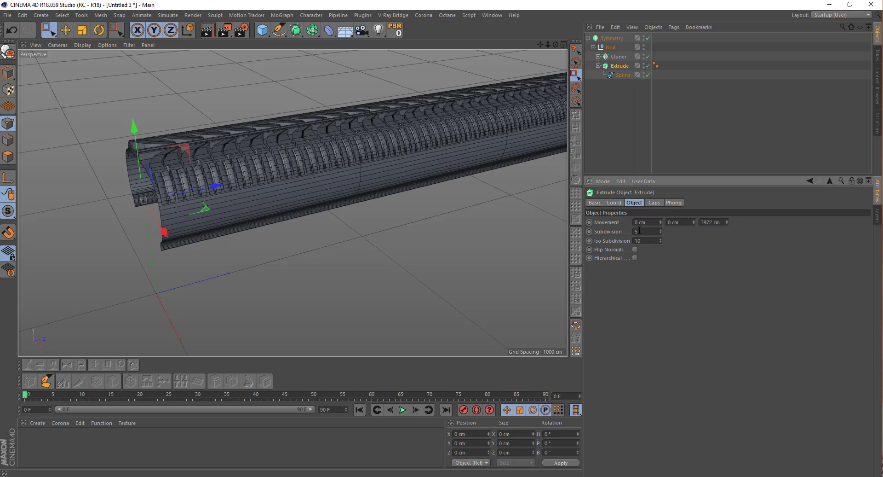
type("40")
key("Return")
- Re-enter the Extrude's Subdivision value, trying 5, 5 and then 7
double_click(646, 231)
type("5")
key("Return")
double_click(645, 231)
type("5")
key("Return")
double_click(645, 231)
type("70")
- Select the Symmetry object and orbit to view the whole tube
left_click(599, 97)
left_click(588, 38)
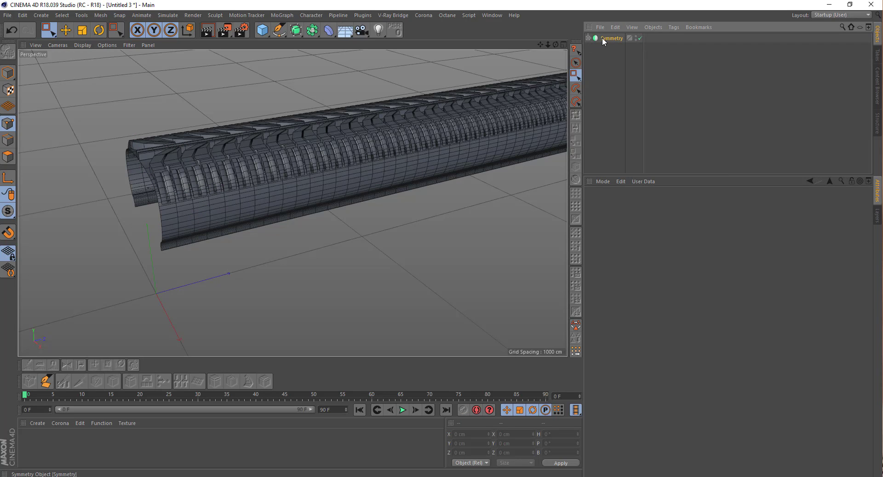
left_click(603, 37)
mouse_move(209, 180)
left_mouse_down("alt")
mouse_move(206, 203)
mouse_move(191, 166)
mouse_move(137, 270)
mouse_move(80, 208)
mouse_move(68, 168)
mouse_move(295, 227)
mouse_move(256, 203)
mouse_move(207, 206)
mouse_move(235, 193)
mouse_move(230, 168)
mouse_move(266, 123)
left_mouse_up("alt")
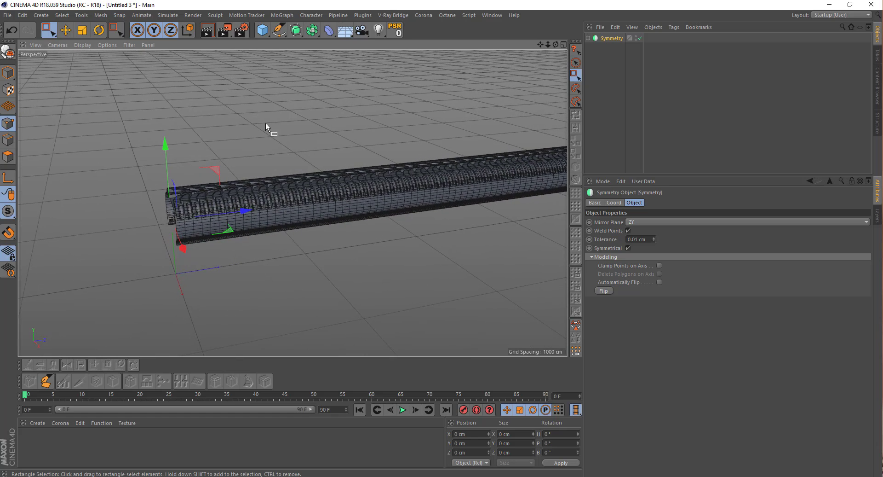
left_click_drag(328, 31, 351, 44)
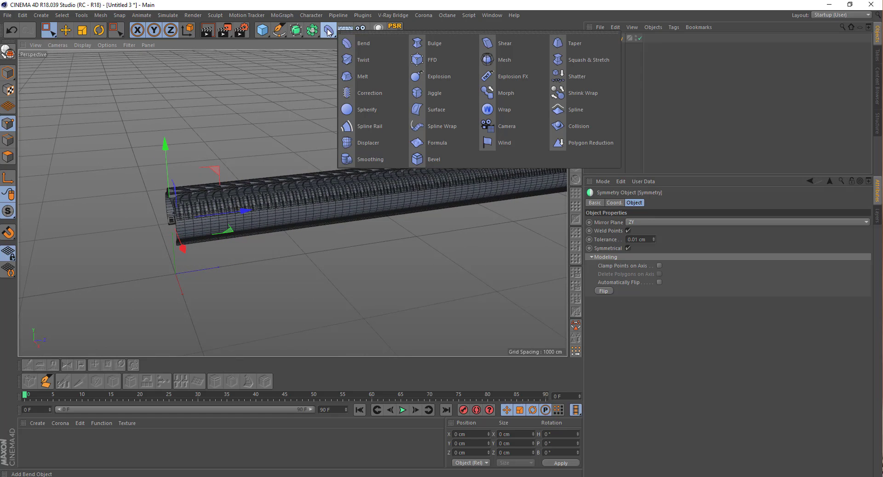
- Add a Bend deformer with Strength 78° and rotate it 90° on two axes
left_click(363, 44)
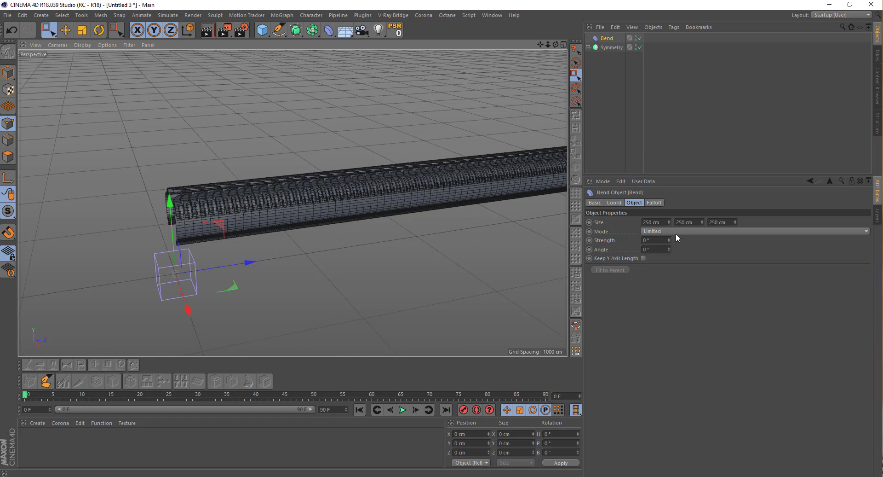
left_click_drag(670, 242, 667, 231)
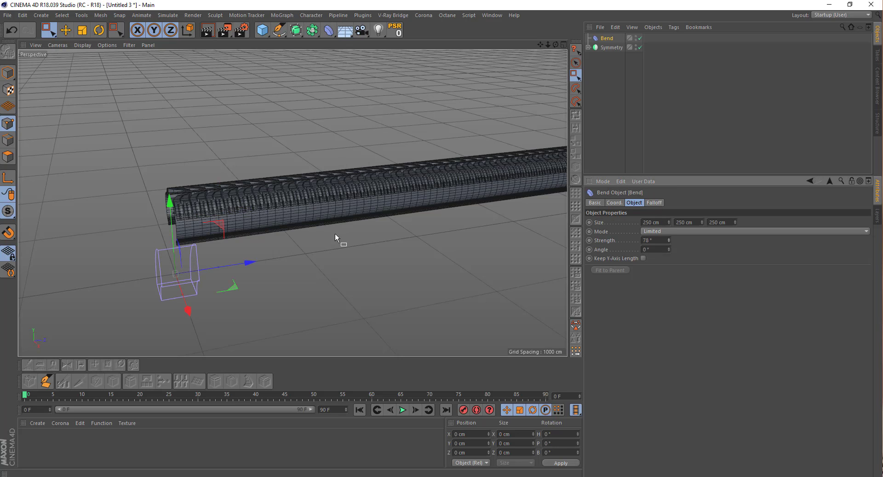
mouse_move(335, 233)
left_mouse_down("alt")
mouse_move(233, 233)
mouse_move(221, 216)
left_mouse_up("alt")
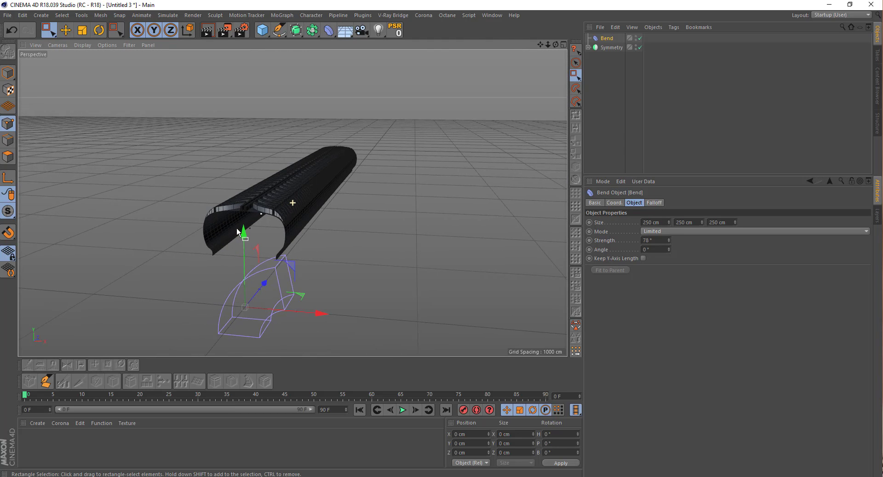
left_click(97, 33)
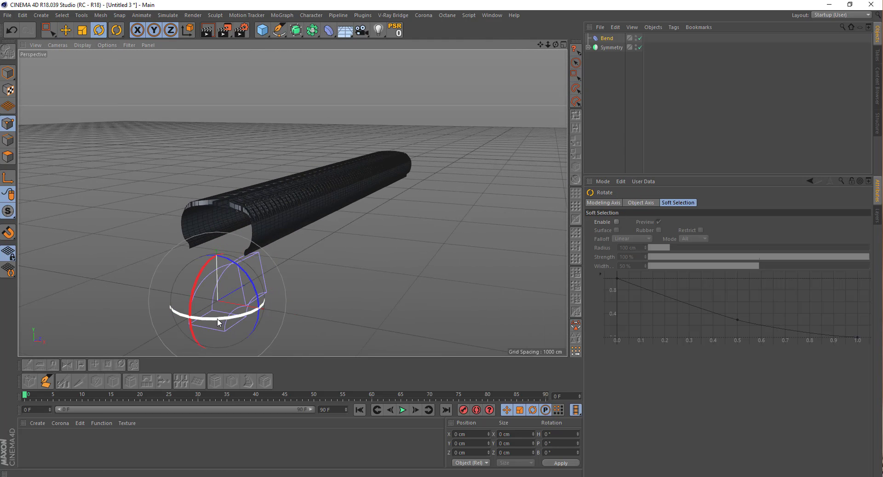
mouse_move(219, 322)
left_mouse_down()
mouse_move(286, 298)
mouse_move(153, 230)
mouse_move(208, 236)
left_mouse_up()
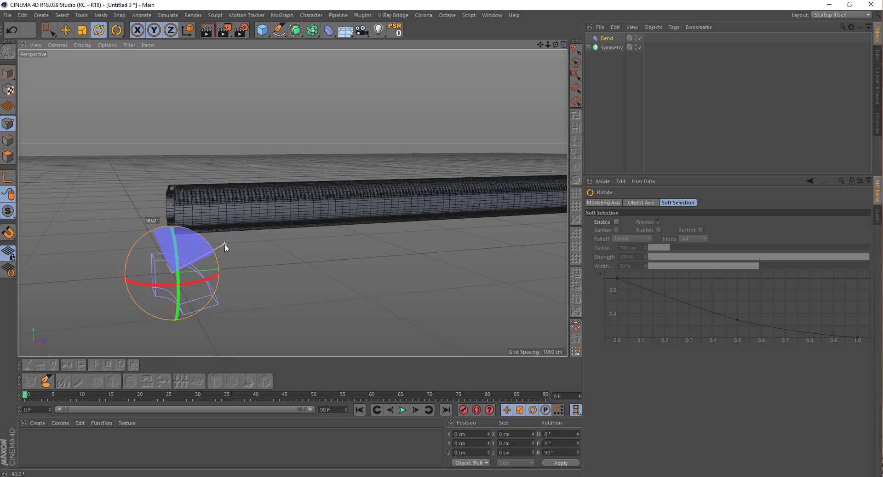
left_click_drag(213, 238, 221, 245)
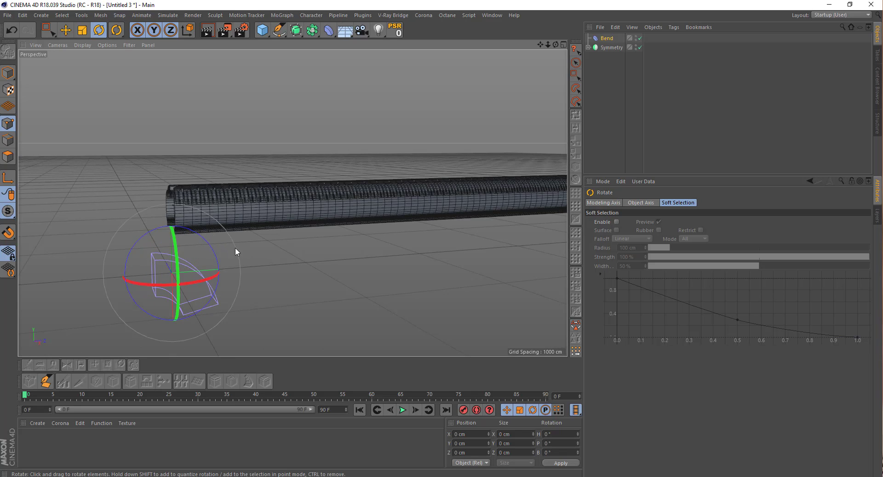
middle_click_drag(235, 248, 203, 240, "alt")
- Maximize the Right view and zoom out to frame the tread strip
middle_click(172, 237)
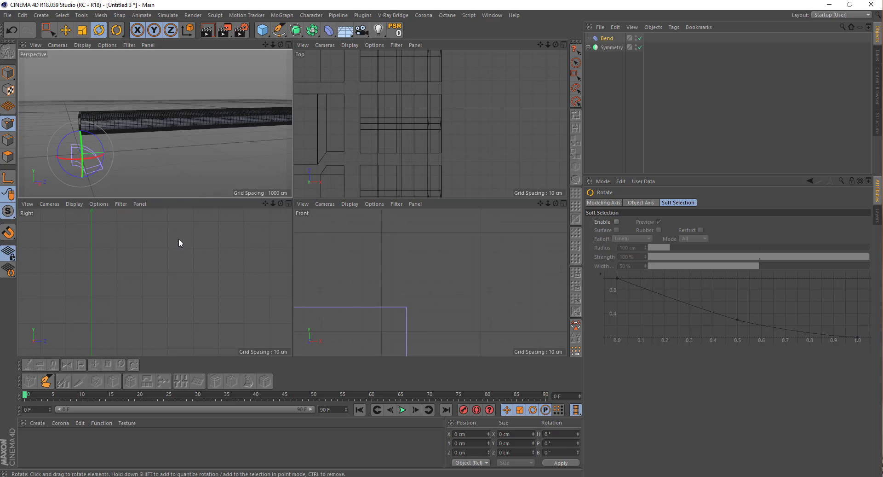
middle_click(219, 281)
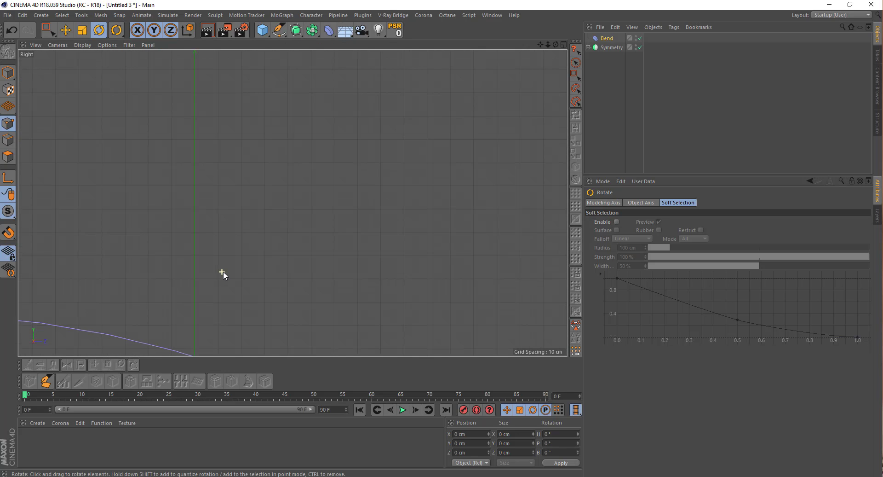
scroll(223, 272, "down", 3)
scroll(223, 272, "down", 3)
scroll(223, 271, "down", 3)
middle_click_drag(230, 281, 185, 242, "alt")
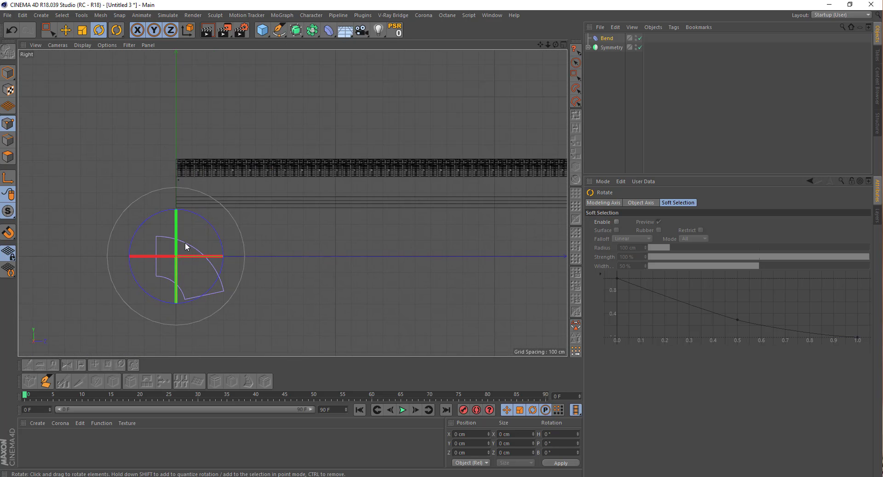
- Move the Bend deformer up onto the start of the tread strip and select it
key("0")
left_click_drag(224, 305, 246, 187)
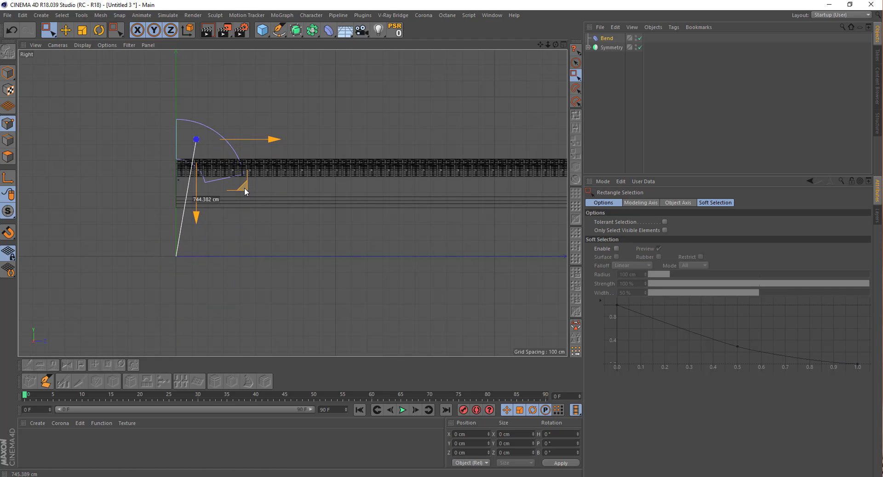
left_click_drag(247, 188, 245, 186)
scroll(142, 146, "up", 5)
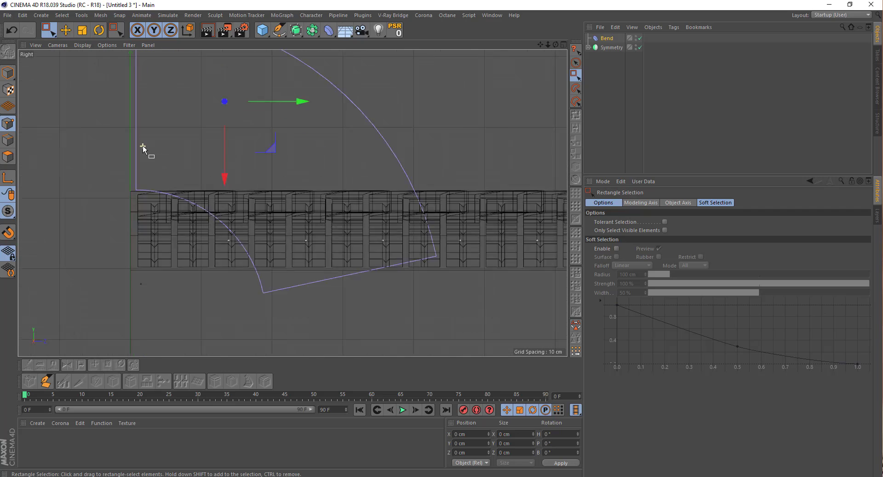
left_click_drag(301, 83, 294, 86)
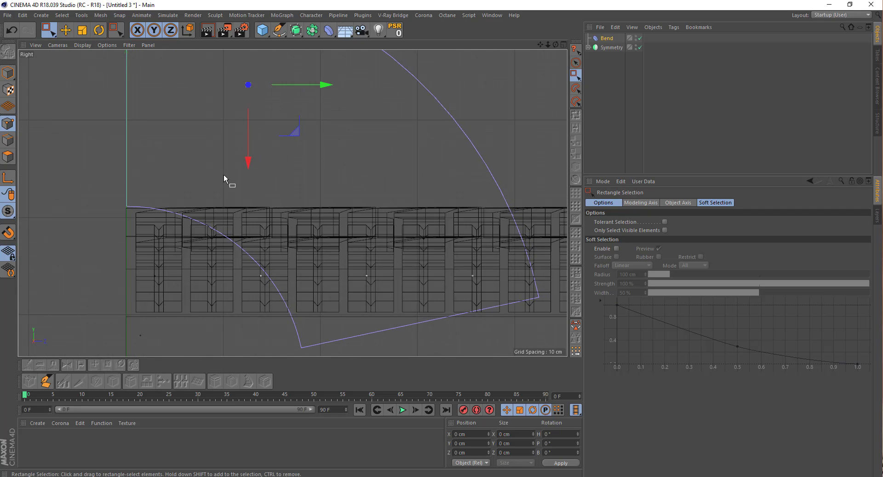
left_click(249, 161)
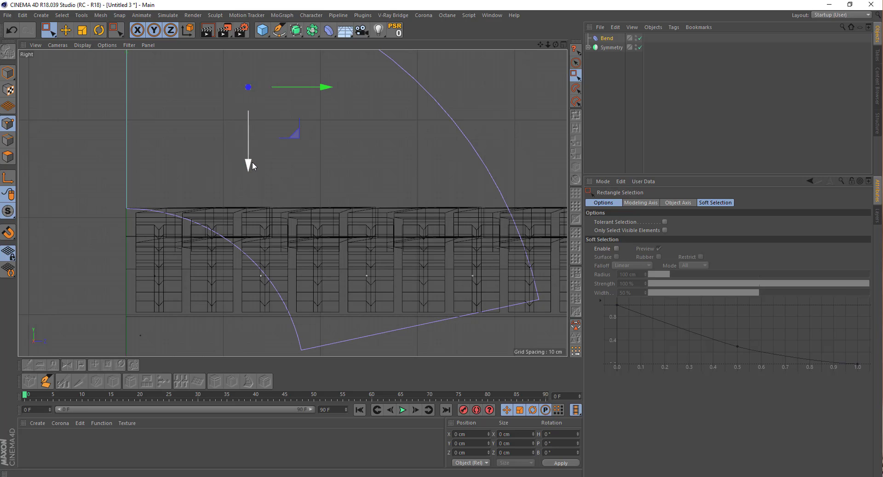
scroll(248, 169, "down", 5)
scroll(247, 171, "down", 3)
left_click(607, 38)
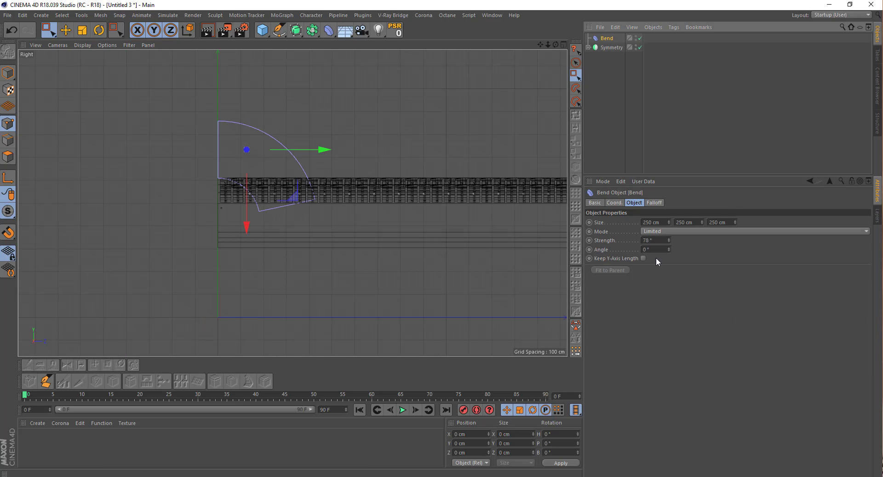
- Reset the Bend deformer's strength to 0
left_click(659, 239)
key("BackSpace")
type("0")
key("Return")
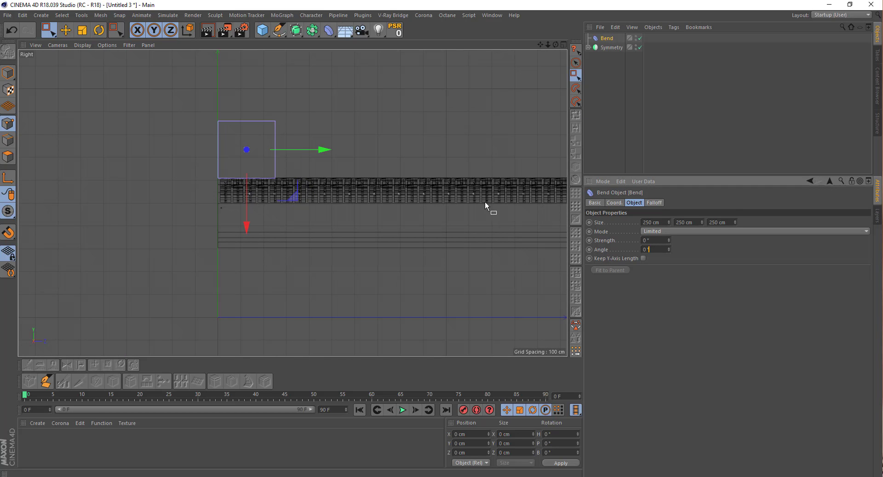
middle_click_drag(380, 174, 211, 175)
scroll(211, 176, "down", 3)
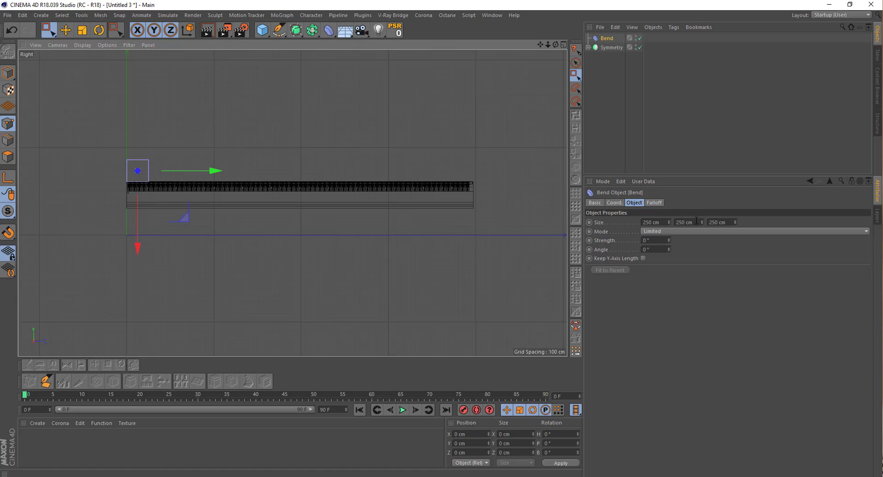
- Stretch the Bend box along Y to about 1968 cm and slide it along the strip
left_click_drag(702, 222, 562, 4)
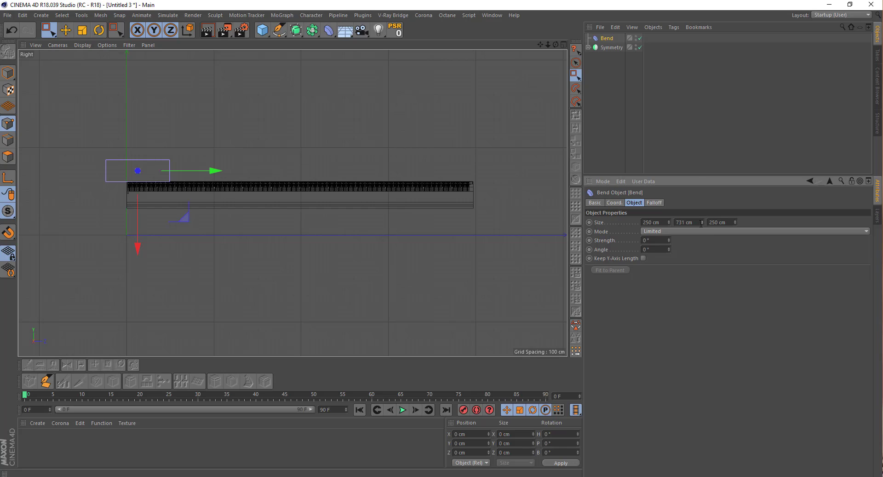
left_click_drag(702, 164, 686, 47)
left_click_drag(702, 222, 695, 70)
left_click_drag(702, 223, 690, 39)
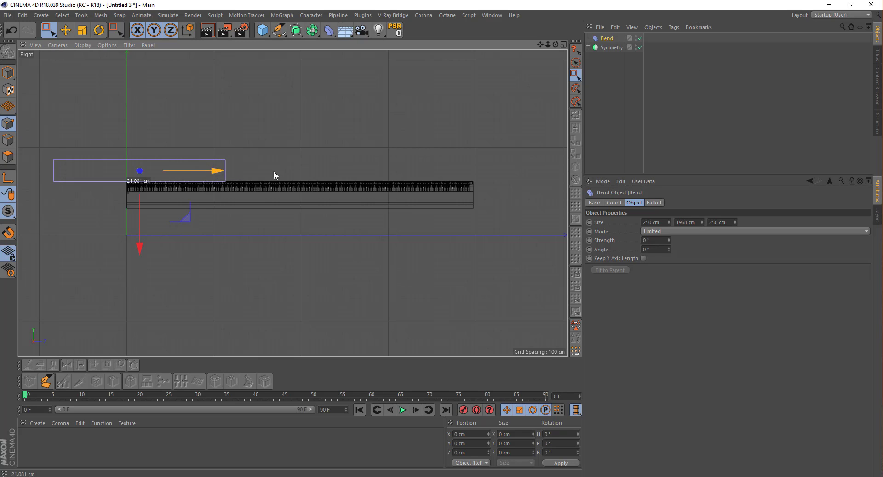
left_click_drag(274, 175, 377, 173)
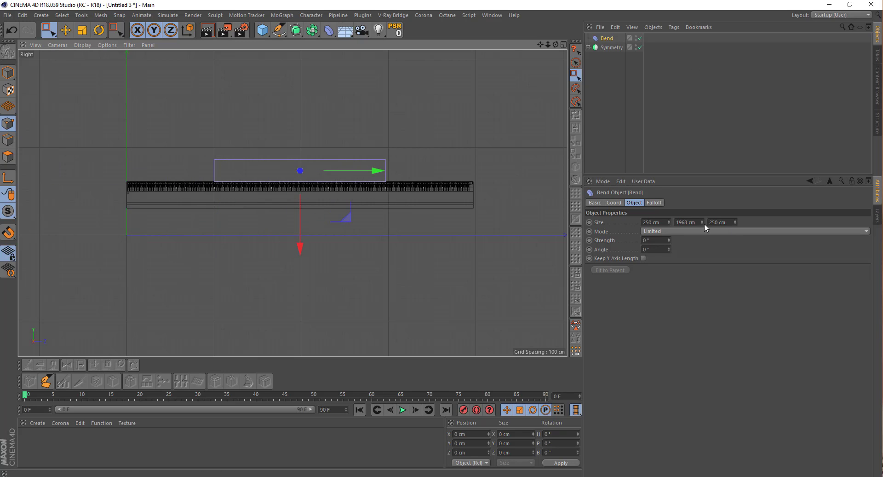
left_click_drag(702, 222, 701, 216)
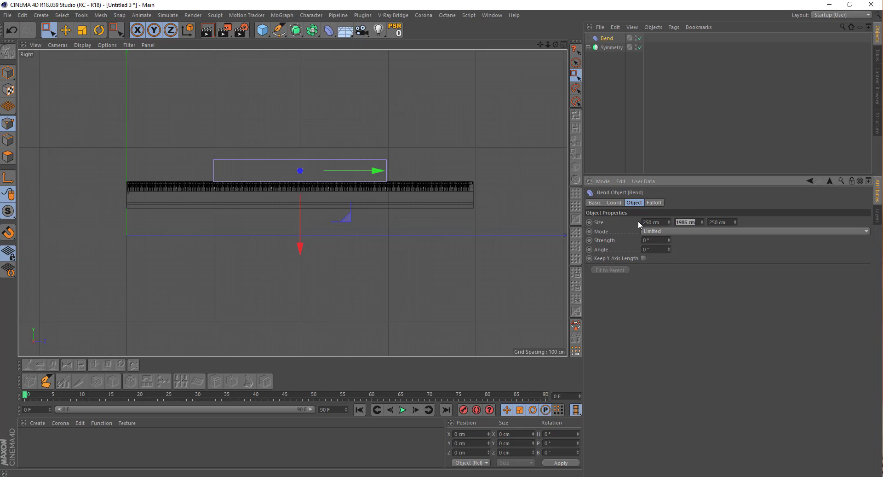
- Set the Bend's Size Y to about 3973 cm and return to the Perspective view
type("4000")
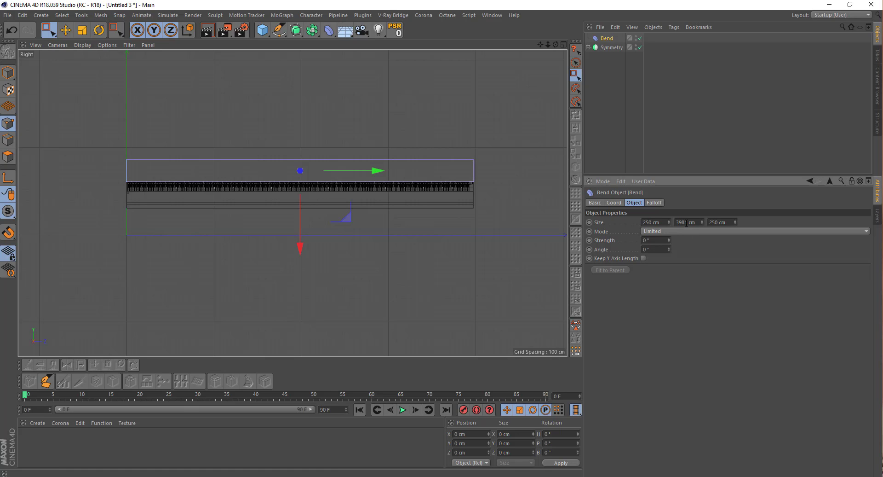
scroll(506, 178, "up", 3)
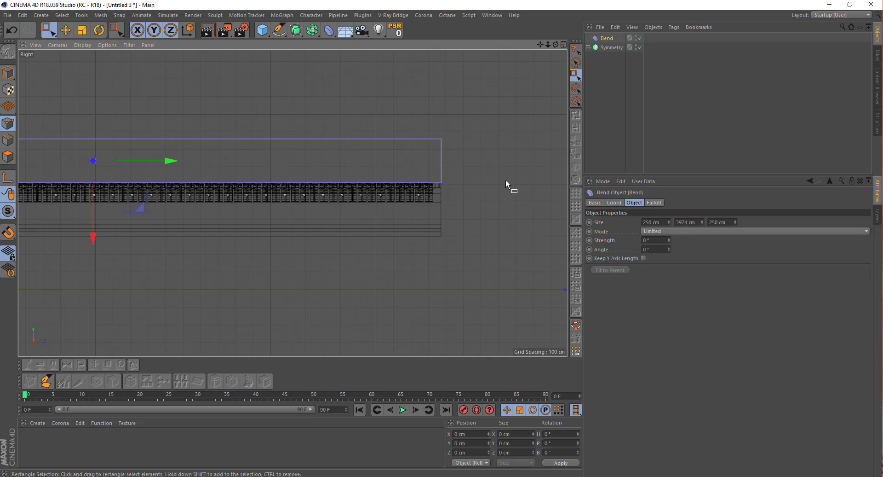
scroll(506, 179, "up", 5)
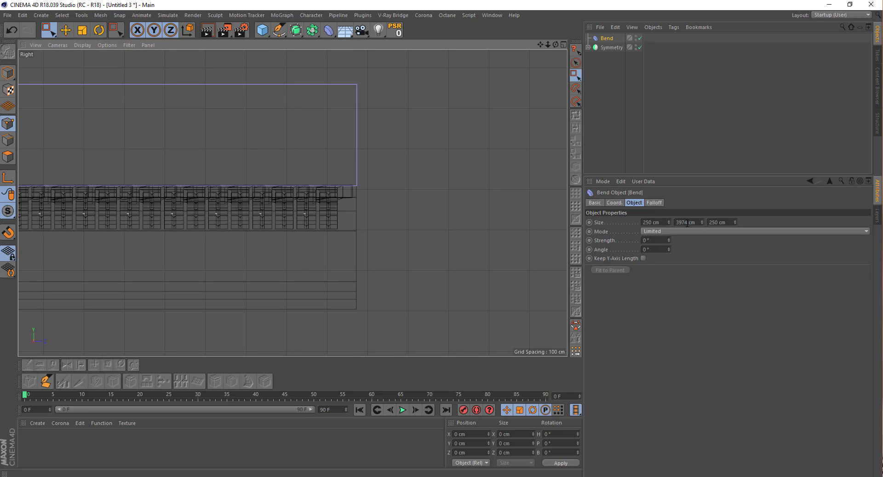
type("3973")
key("Return")
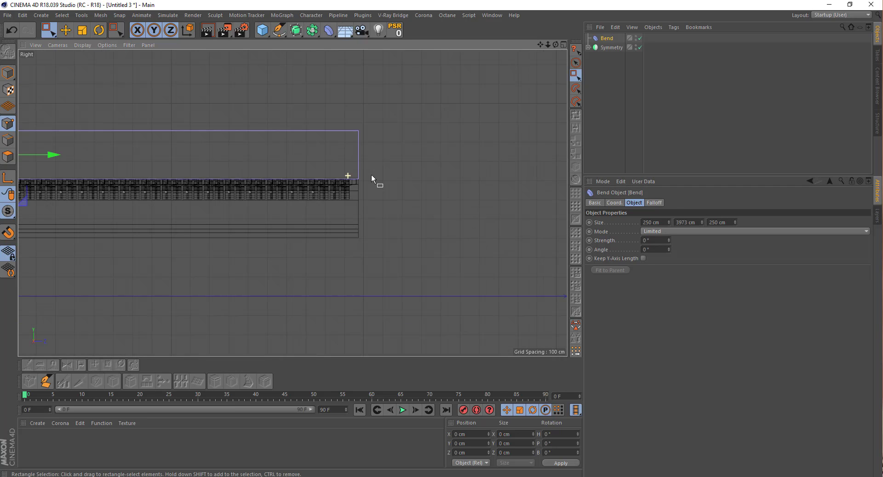
scroll(371, 173, "down", 3)
scroll(98, 186, "up", 3)
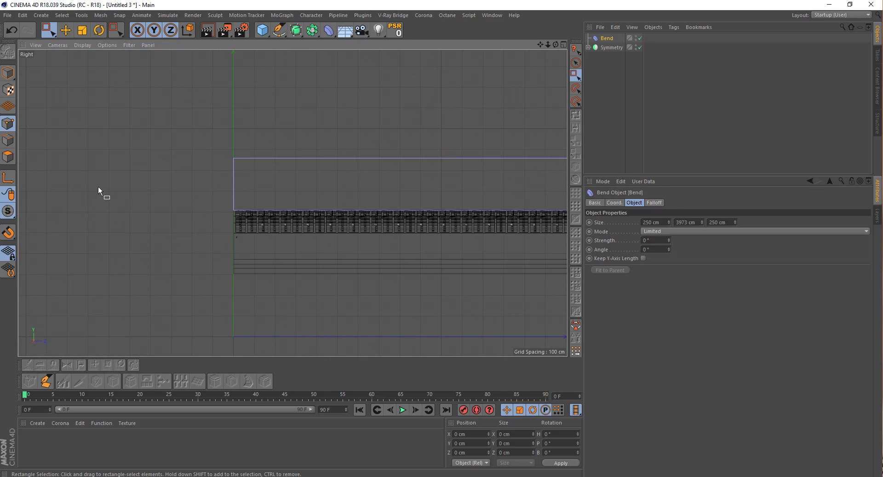
middle_click(161, 185)
middle_click(168, 183)
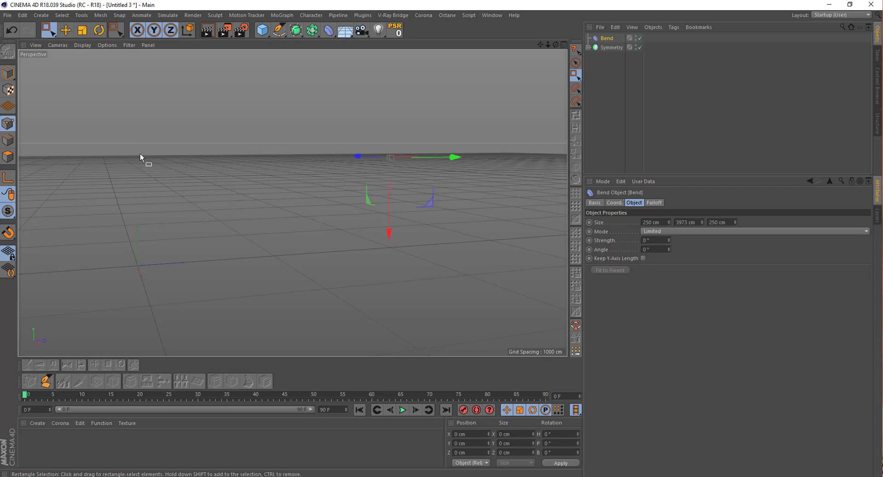
- Group the Bend deformer and Symmetry strip under a new Null, and expand it
mouse_move(280, 114)
left_mouse_down("alt")
mouse_move(326, 134)
mouse_move(562, 111)
left_mouse_up("alt")
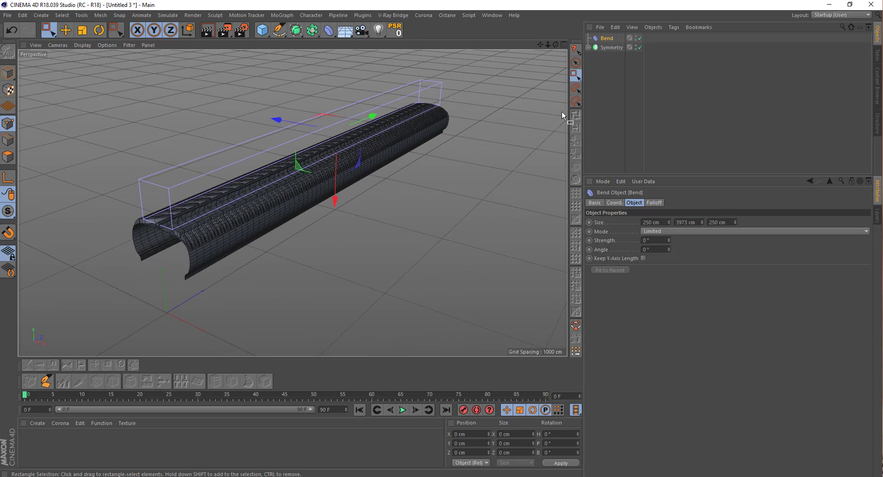
left_click(610, 48, "ctrl")
right_click(610, 50)
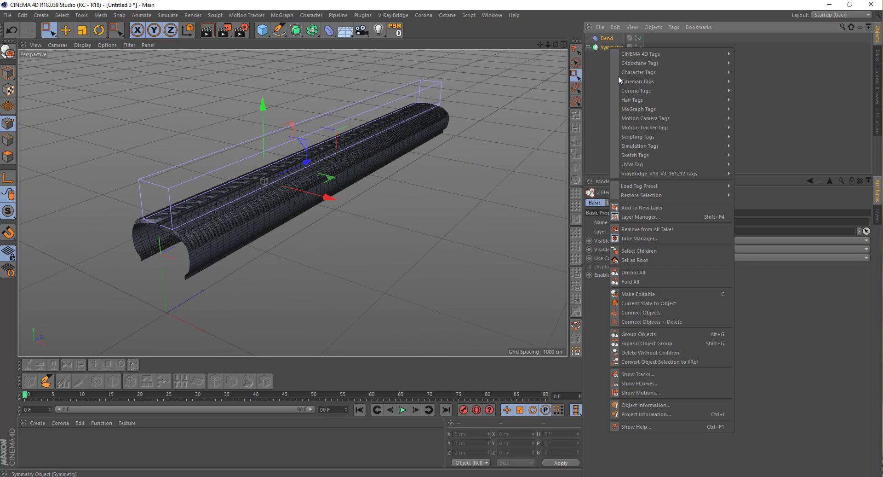
left_click(631, 331)
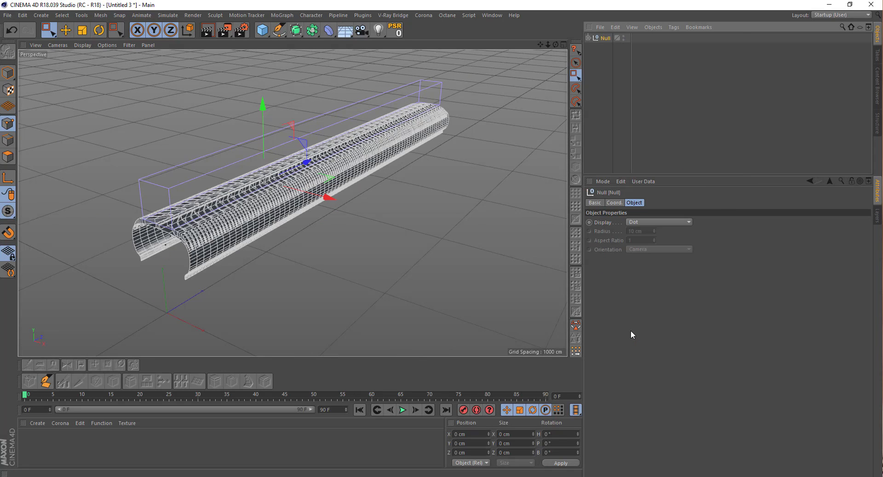
left_click(588, 38)
- Select Bend and switch the viewport to Gouraud Shading without wireframe
left_click(611, 48)
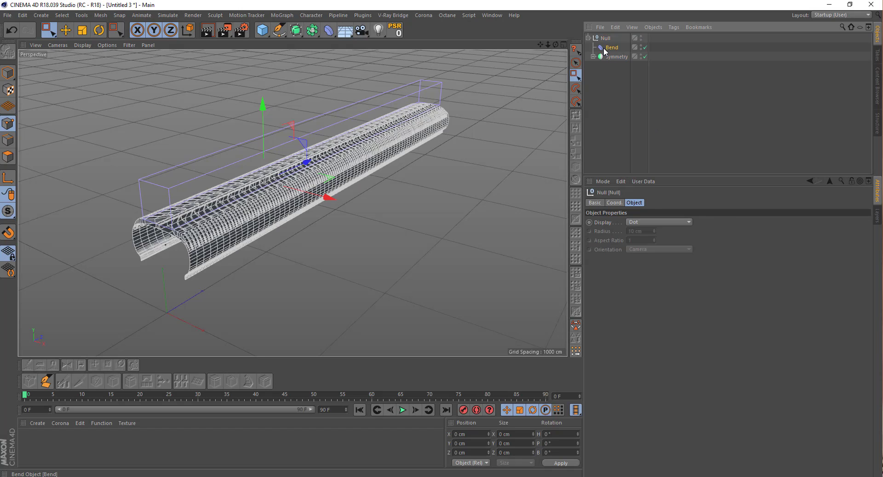
left_click(79, 45)
left_click(87, 59)
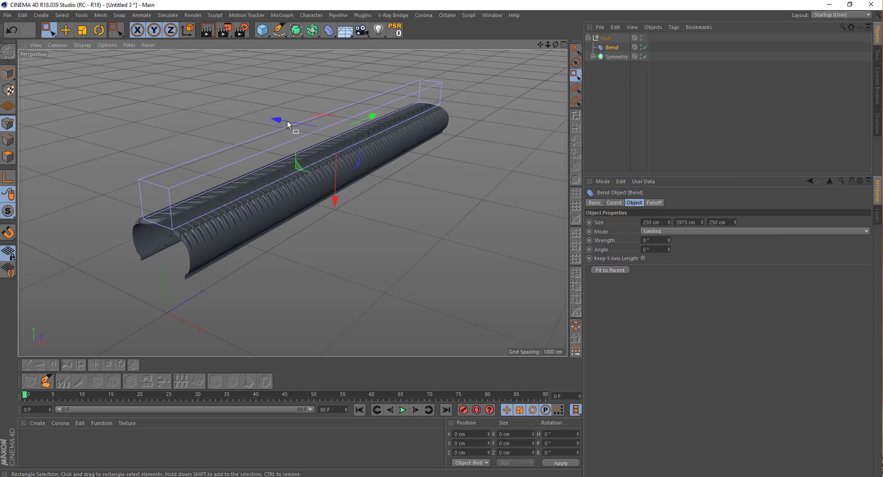
mouse_move(287, 121)
left_mouse_down("alt")
mouse_move(267, 121)
mouse_move(296, 112)
left_mouse_up("alt")
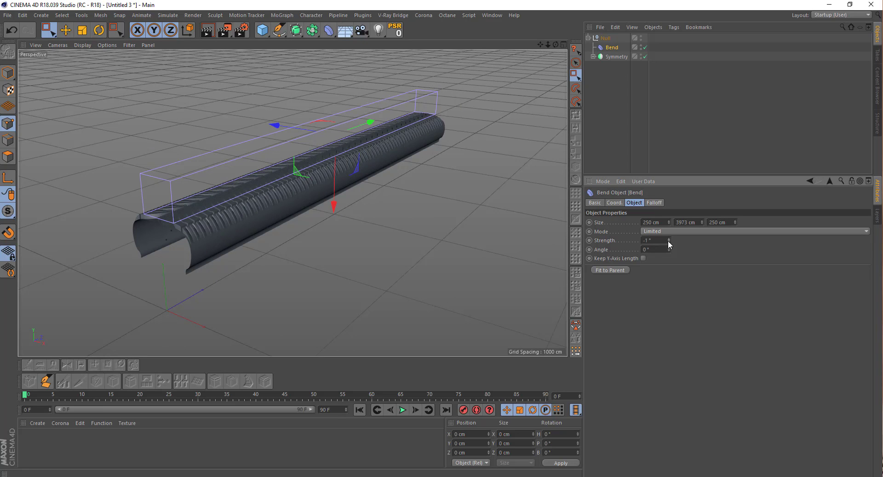
- Raise the Bend strength from 345° to 360° and zoom onto the closed tire ring
mouse_move(668, 240)
left_mouse_down()
mouse_move(635, 136)
mouse_move(651, 84)
left_mouse_up()
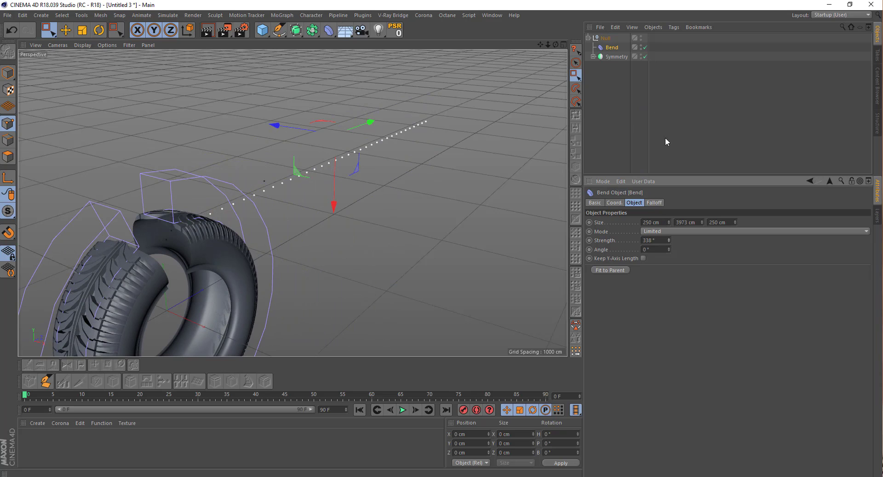
double_click(662, 240)
type("345")
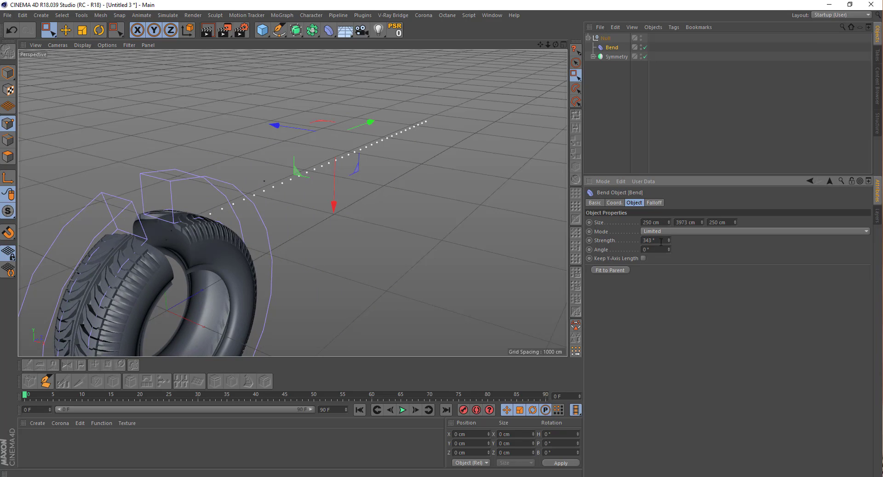
key("Up")
key("Up")
key("Up")
key("Up")
key("Up")
key("Up")
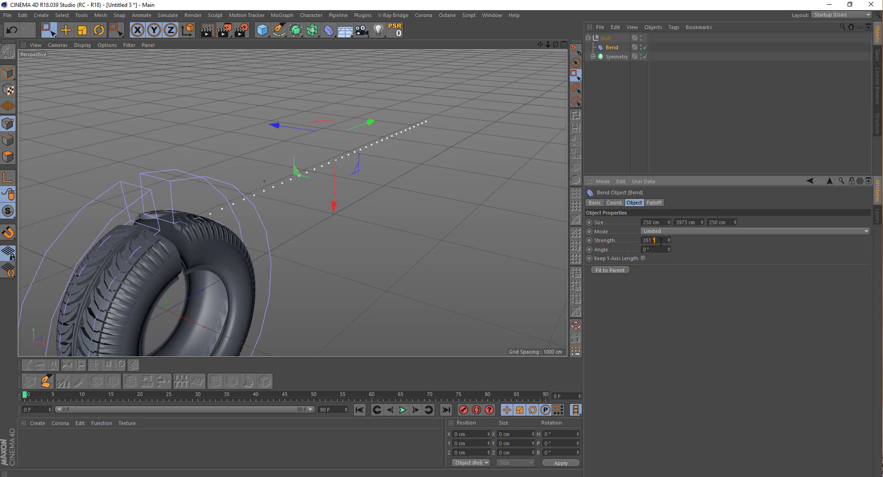
key("Up")
key("Up")
key("Up")
key("Up")
key("Up")
key("Up")
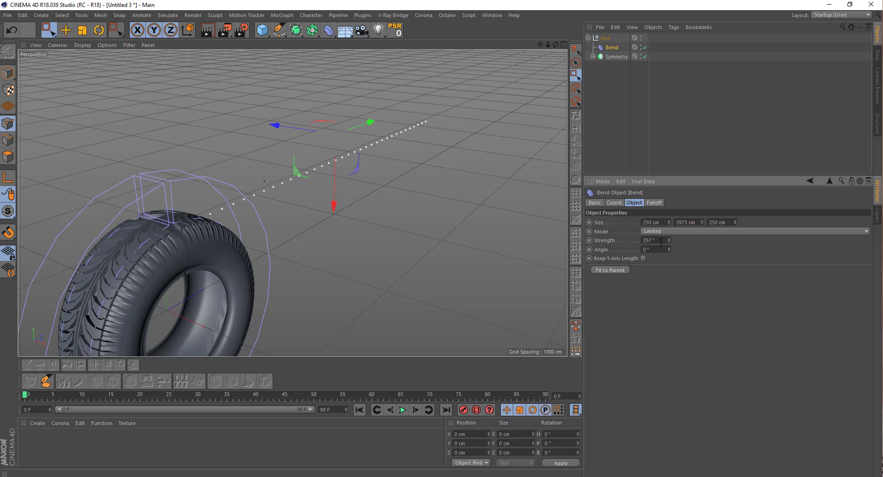
key("Up")
key("Up")
key("Up")
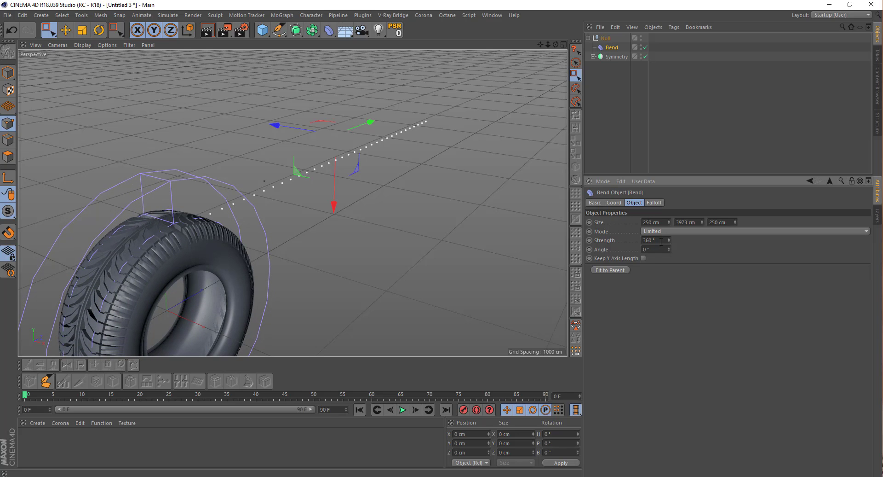
left_click_drag(192, 192, 106, 222, "alt")
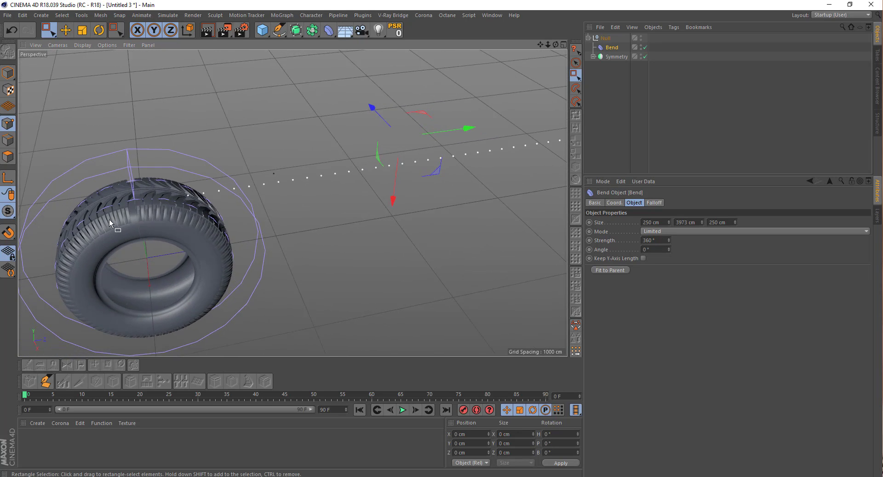
scroll(106, 223, "up", 3)
scroll(106, 222, "up", 3)
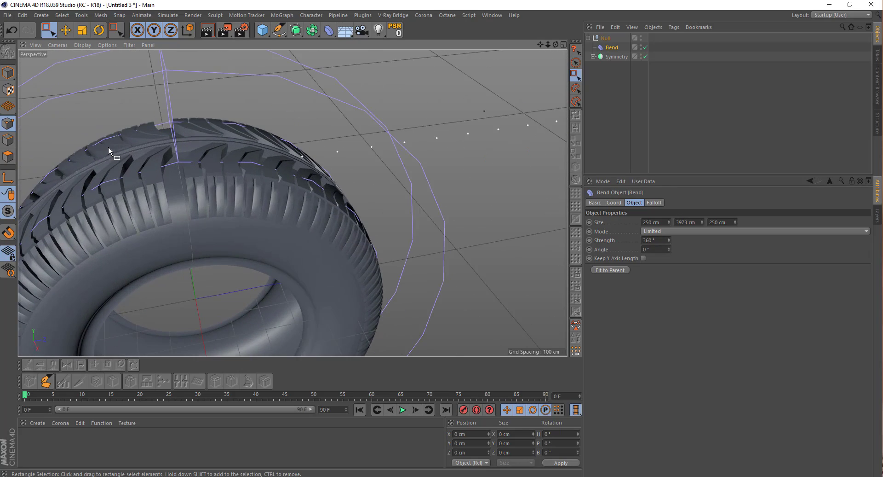
- Expand Symmetry and Cloner in the Object Manager and show the Cloner's attributes
mouse_move(109, 145)
left_mouse_down("alt")
mouse_move(333, 131)
mouse_move(206, 131)
mouse_move(371, 164)
mouse_move(283, 130)
mouse_move(282, 142)
mouse_move(317, 159)
mouse_move(192, 126)
mouse_move(235, 107)
mouse_move(197, 164)
mouse_move(188, 149)
mouse_move(196, 150)
left_mouse_up("alt")
left_click(593, 56)
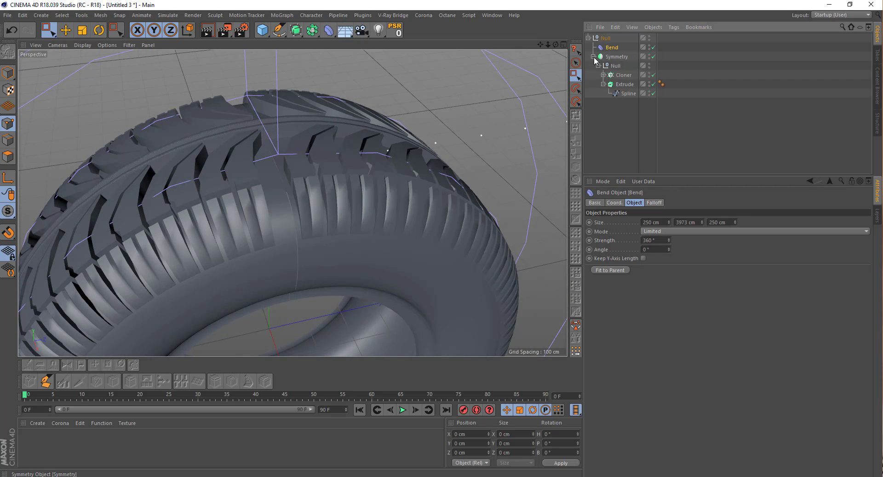
left_click(603, 75)
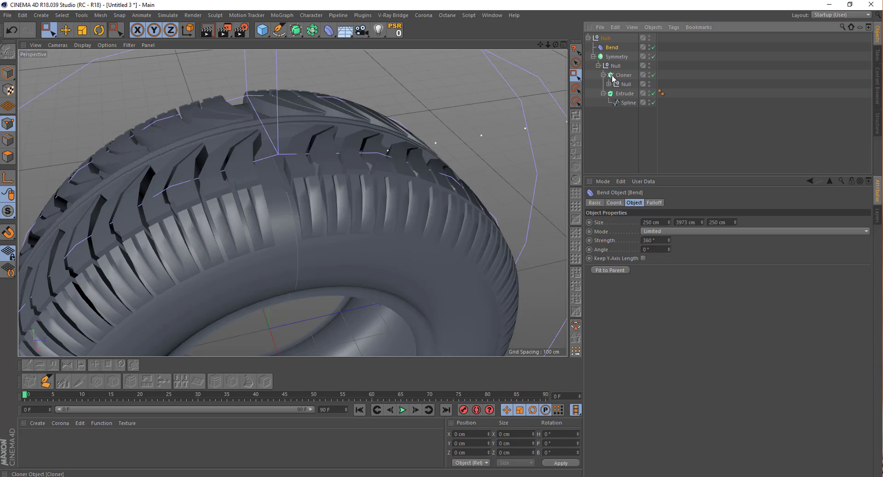
left_click(622, 75)
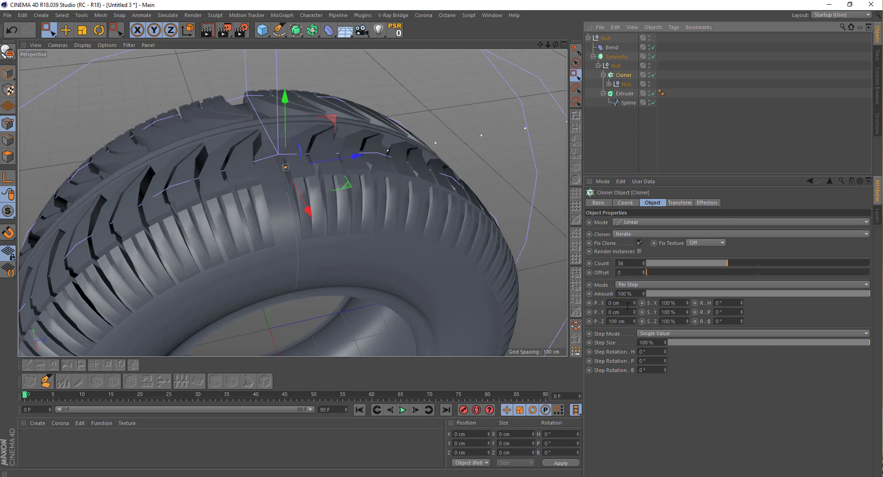
- Set the Cloner count to 36
scroll(630, 264, "up", 1)
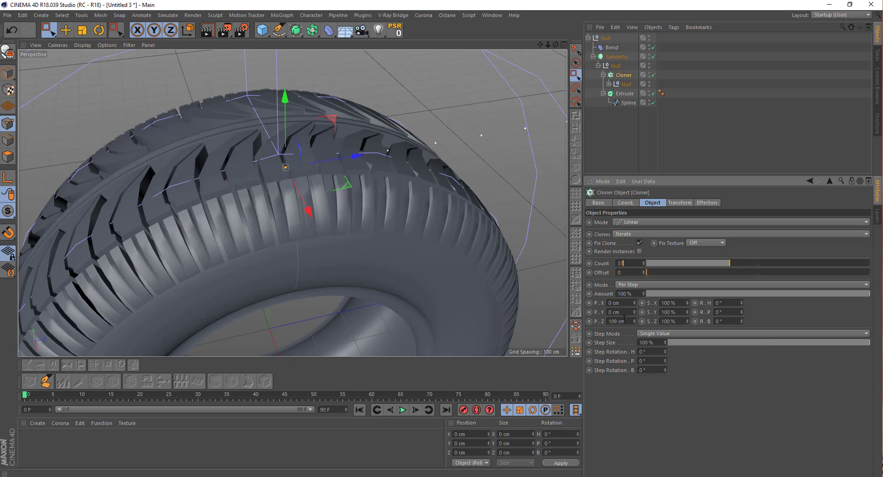
scroll(625, 318, "down", 1)
scroll(624, 317, "down", 1)
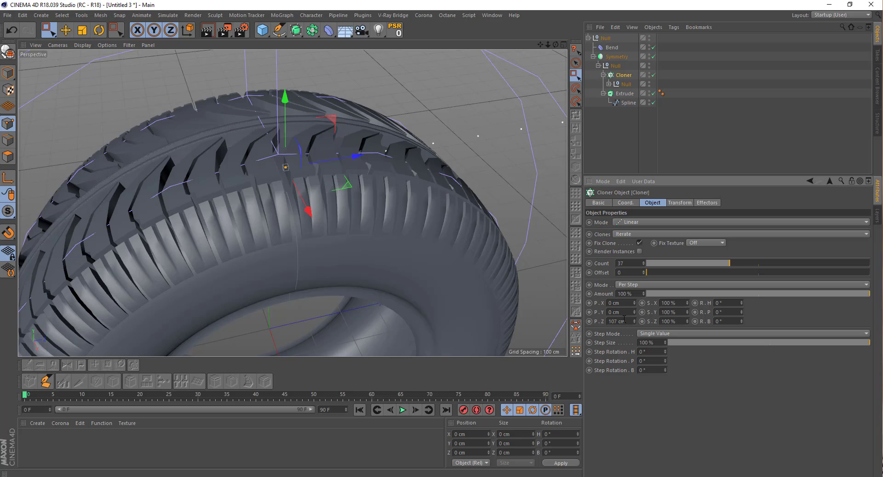
scroll(636, 260, "down", 1)
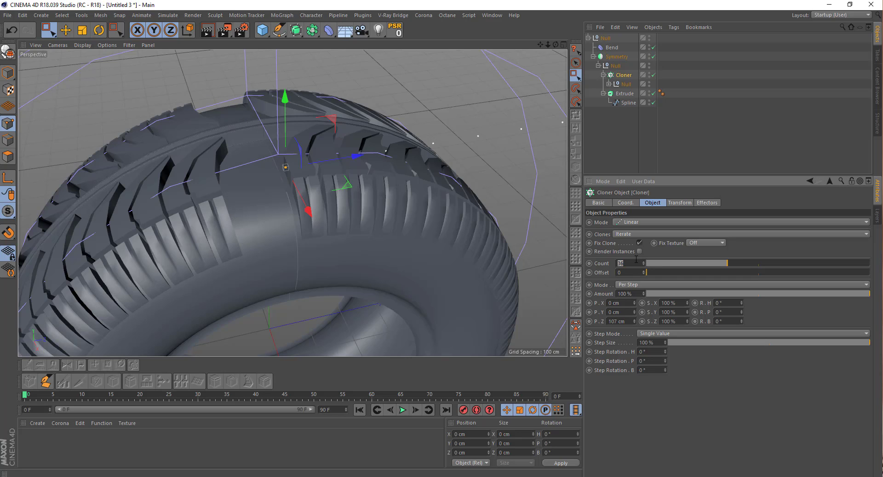
scroll(636, 260, "down", 1)
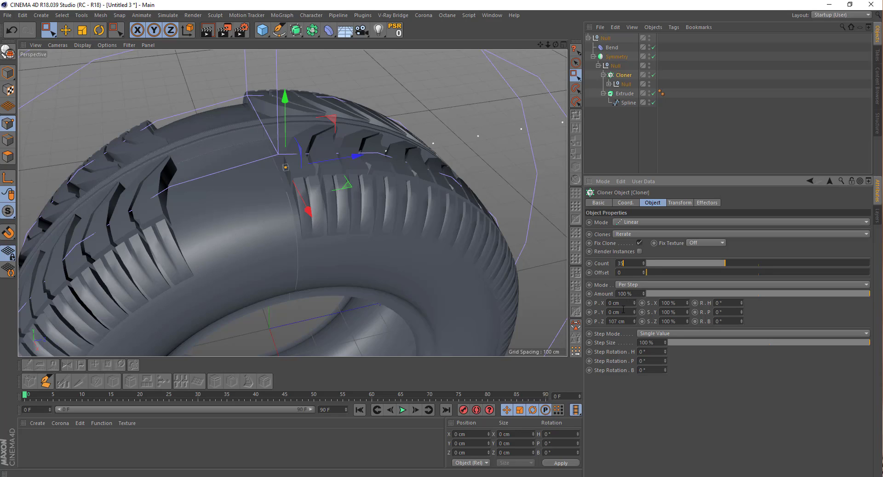
type("6")
key("Return")
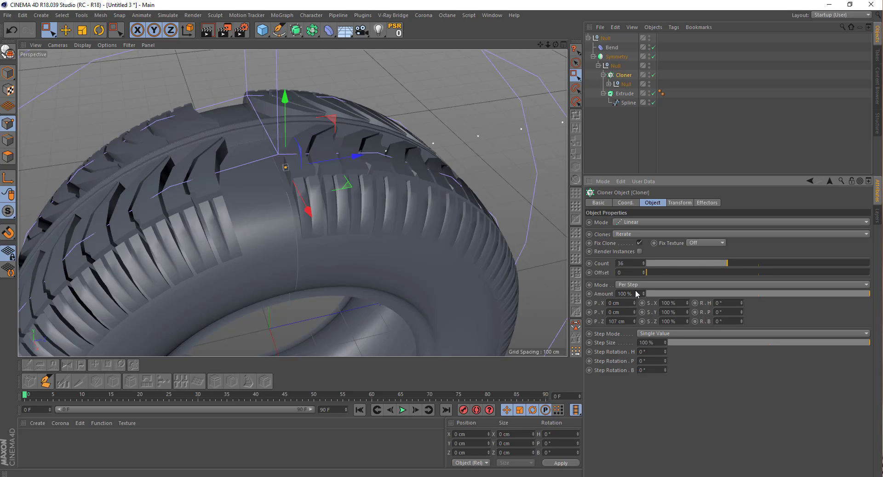
- Set the clone spacing P.Z to 110.4 cm, then 110.3 cm
scroll(625, 319, "up", 1)
scroll(625, 319, "up", 1)
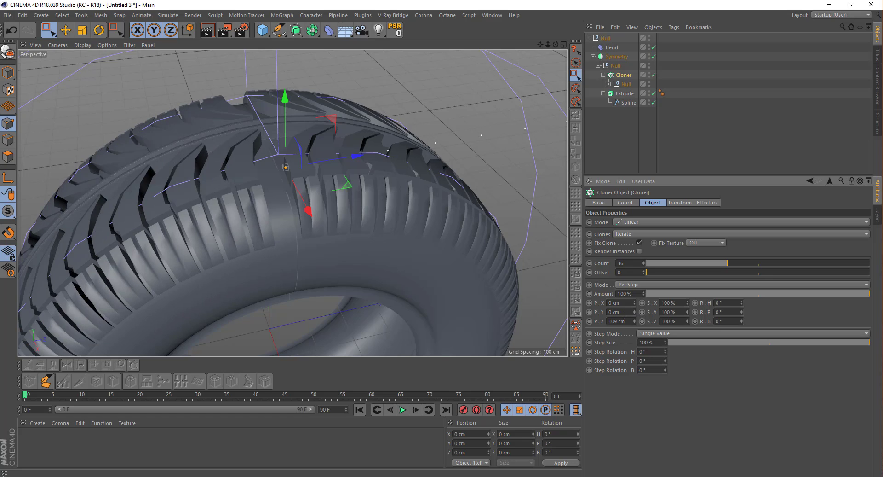
scroll(625, 319, "up", 1)
type("110,4")
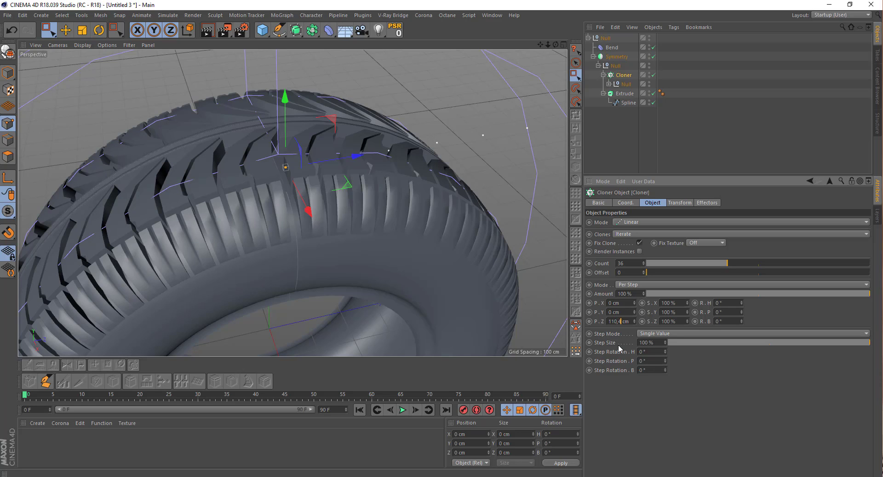
key("Return")
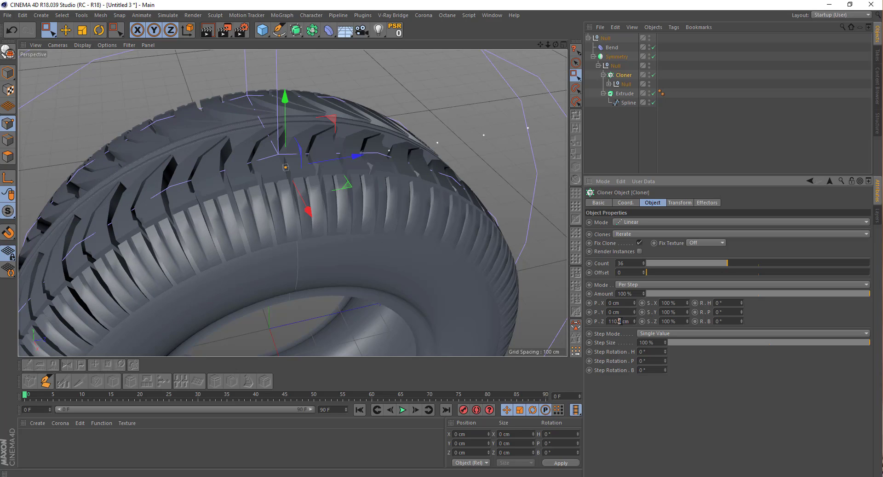
type("110,3")
key("Return")
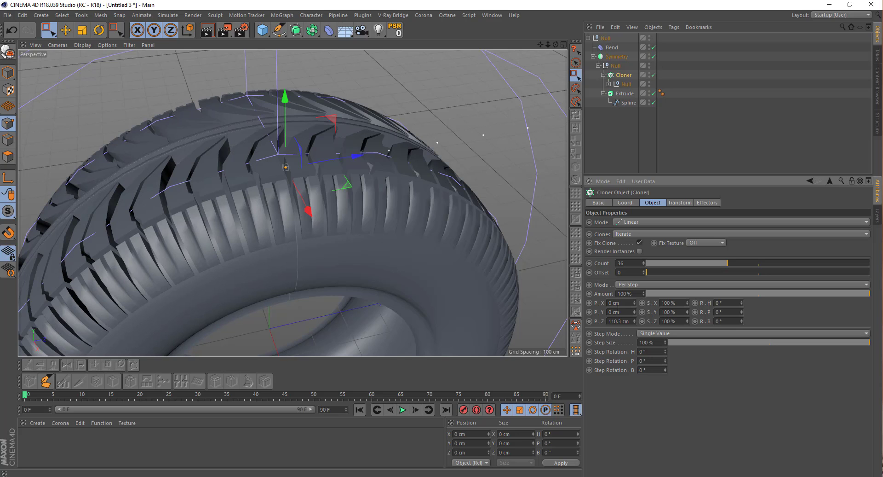
- Refine the clone spacing to 110.35 cm and deselect everything
scroll(324, 165, "up", 3)
scroll(296, 186, "up", 3)
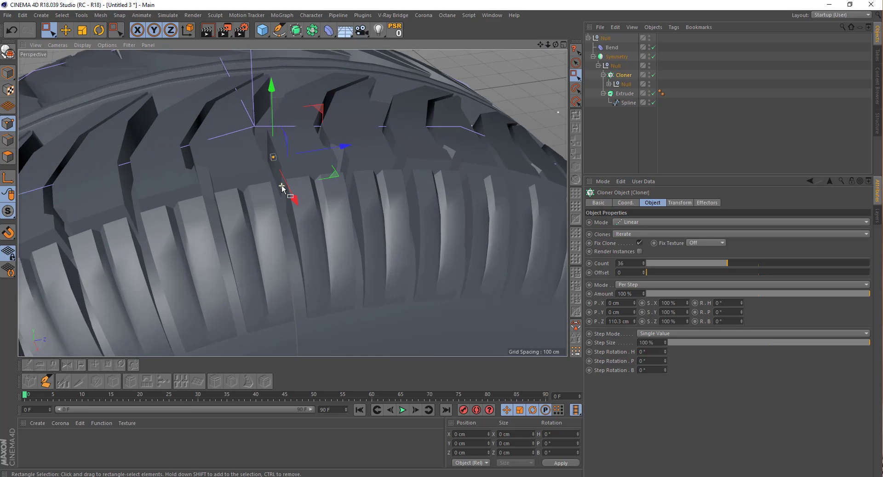
scroll(267, 198, "up", 3)
scroll(249, 199, "up", 3)
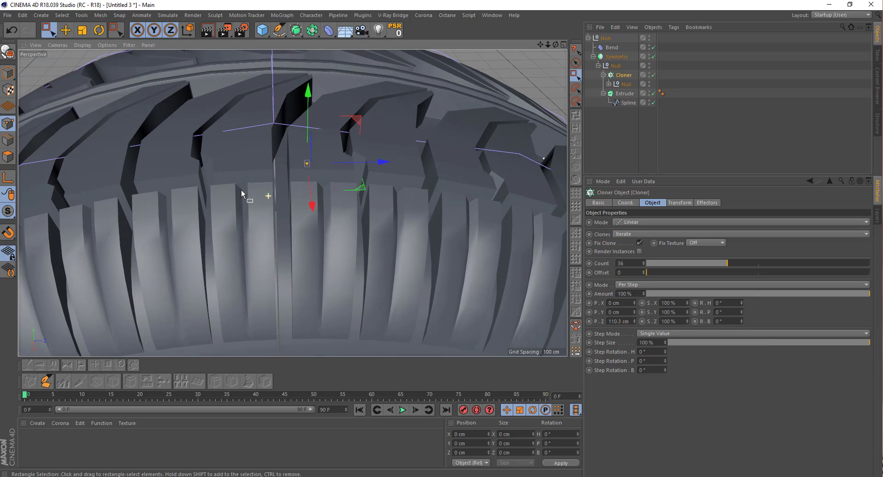
left_click(621, 321)
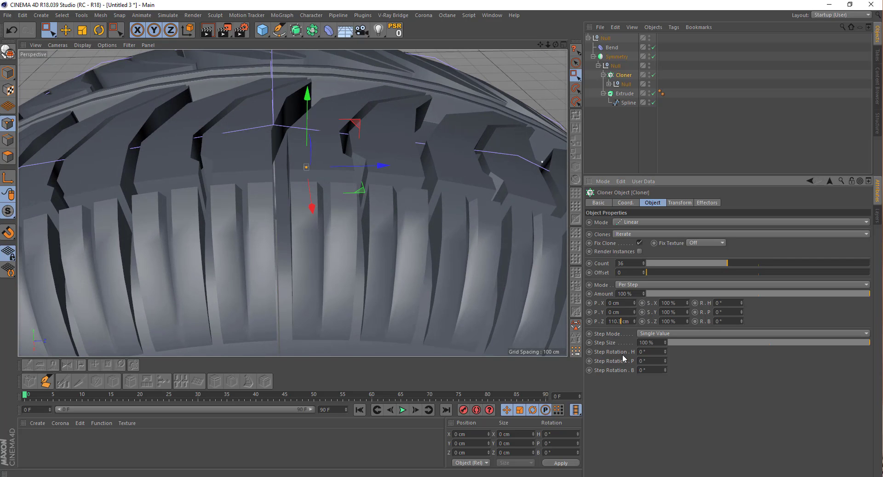
type("5")
key("Return")
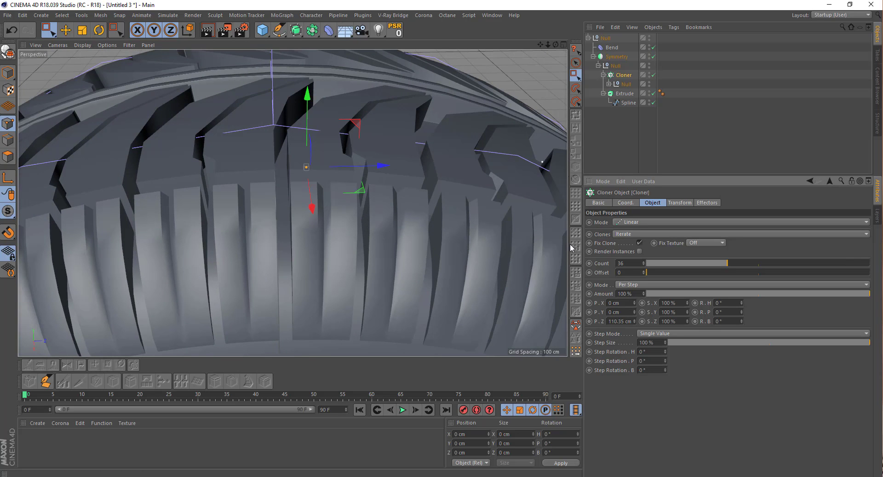
left_click(609, 134)
scroll(335, 172, "down", 3)
- Orbit around the bent tire and hide the Bend deformer's outline
scroll(338, 170, "down", 3)
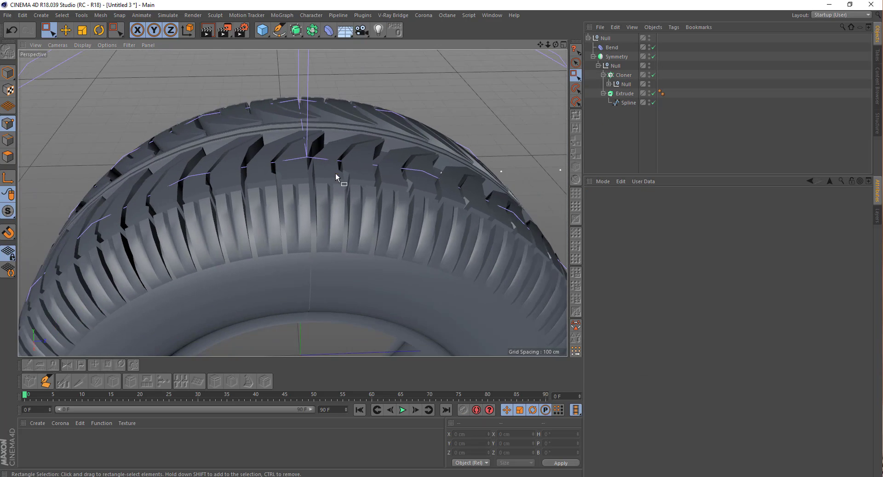
scroll(340, 168, "down", 3)
scroll(341, 168, "down", 2)
mouse_move(233, 203)
left_mouse_down("alt")
mouse_move(288, 232)
mouse_move(359, 213)
mouse_move(344, 194)
mouse_move(236, 290)
mouse_move(246, 194)
mouse_move(239, 229)
mouse_move(208, 184)
mouse_move(211, 149)
mouse_move(258, 253)
mouse_move(297, 266)
mouse_move(472, 238)
mouse_move(272, 227)
mouse_move(216, 231)
mouse_move(213, 248)
left_mouse_up("alt")
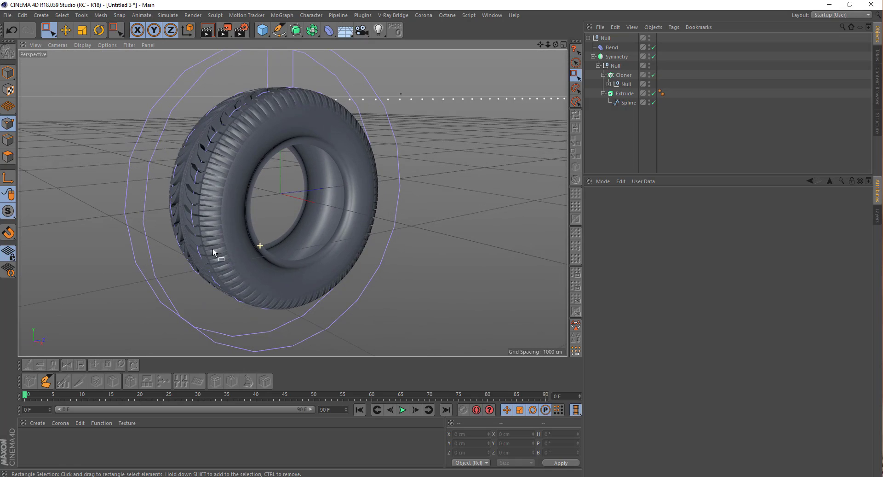
left_click(651, 47)
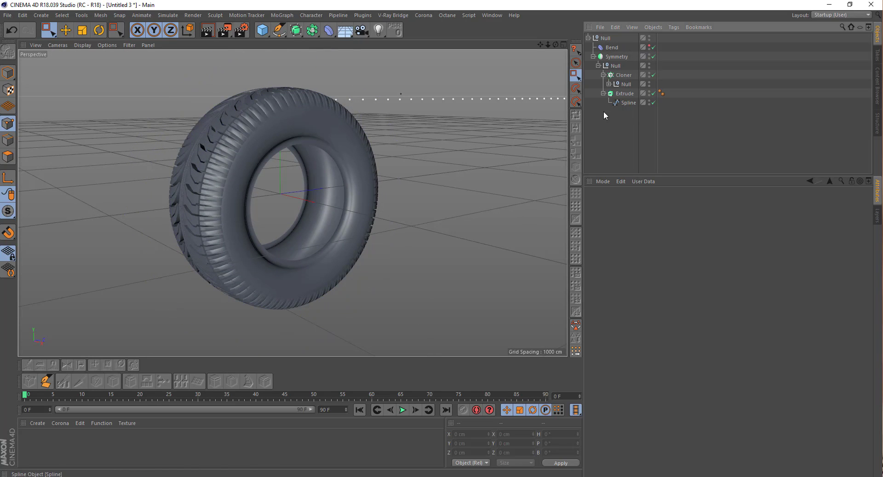
mouse_move(202, 109)
left_mouse_down("alt")
mouse_move(205, 244)
mouse_move(93, 188)
mouse_move(31, 181)
mouse_move(1, 231)
left_mouse_up("alt")
mouse_move(130, 200)
left_mouse_down("alt")
mouse_move(241, 184)
mouse_move(291, 151)
mouse_move(268, 184)
mouse_move(283, 218)
mouse_move(126, 180)
mouse_move(233, 197)
mouse_move(168, 187)
mouse_move(286, 192)
left_mouse_up("alt")
- Check the tread front-on, then switch off Bend so the strip lies flat
scroll(245, 146, "up", 2)
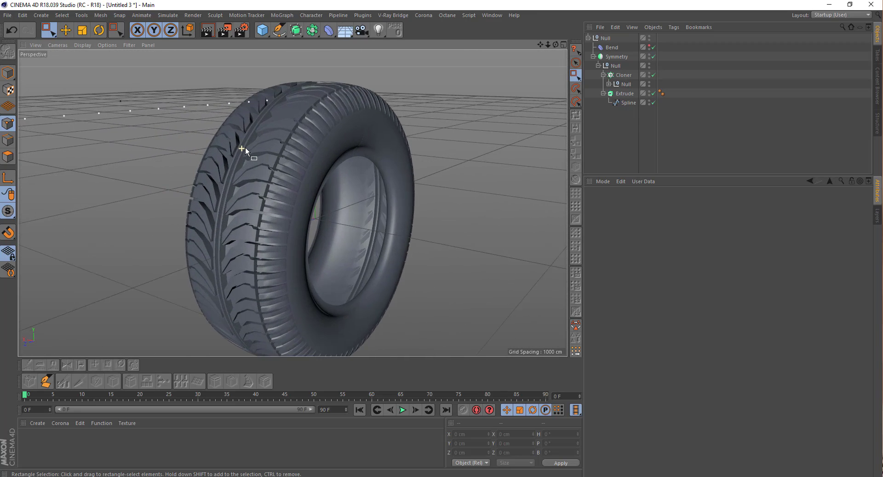
scroll(245, 148, "up", 2)
scroll(245, 147, "up", 2)
mouse_move(245, 147)
left_mouse_down("alt")
mouse_move(230, 156)
mouse_move(232, 183)
mouse_move(286, 177)
mouse_move(335, 146)
mouse_move(348, 122)
mouse_move(294, 125)
mouse_move(304, 125)
left_mouse_up("alt")
left_click(653, 47)
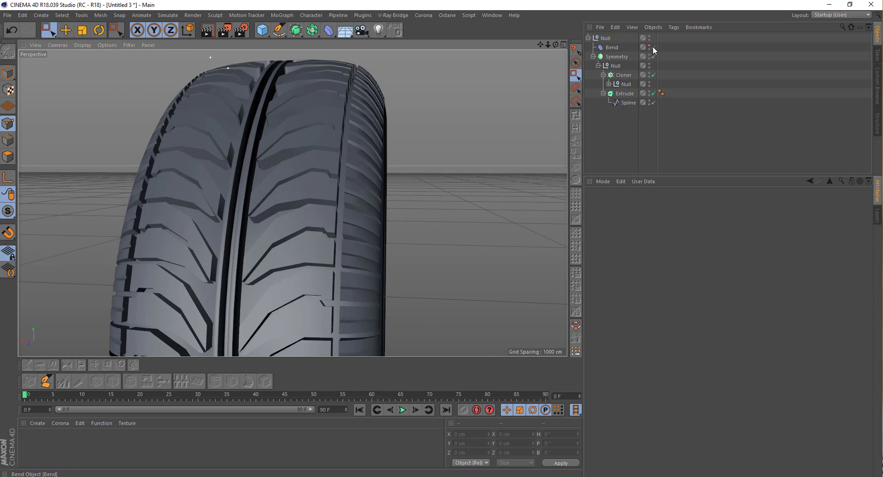
mouse_move(415, 92)
left_mouse_down("alt")
mouse_move(332, 190)
mouse_move(438, 89)
mouse_move(322, 218)
mouse_move(346, 177)
mouse_move(231, 220)
mouse_move(465, 166)
mouse_move(197, 227)
mouse_move(290, 201)
mouse_move(186, 193)
mouse_move(414, 275)
mouse_move(375, 257)
mouse_move(392, 254)
mouse_move(359, 230)
mouse_move(322, 216)
left_mouse_up("alt")
- Select the Cube.2 and Cube.3 tread blocks and maximize the Front view
left_click(609, 84)
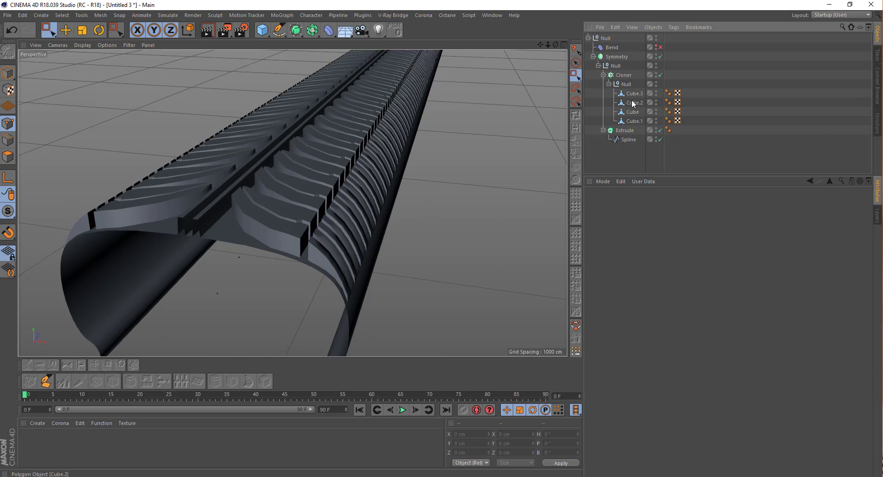
left_click(633, 94)
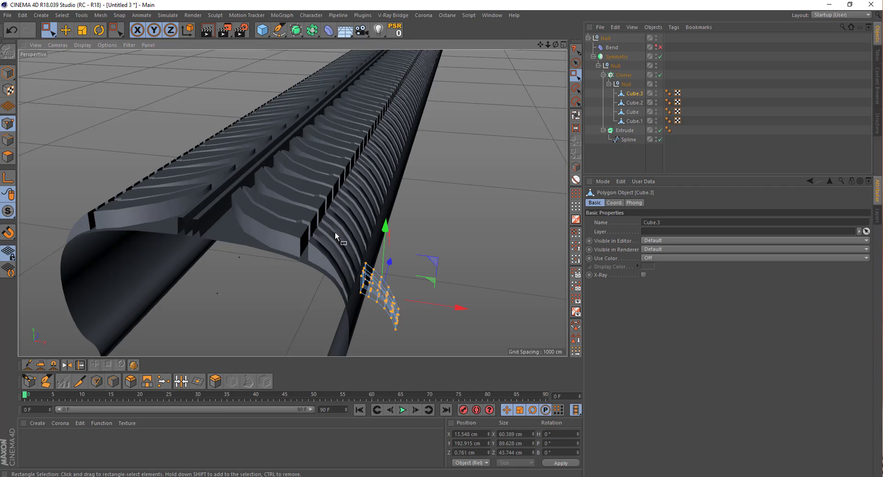
scroll(336, 232, "up", 2)
left_click(638, 102)
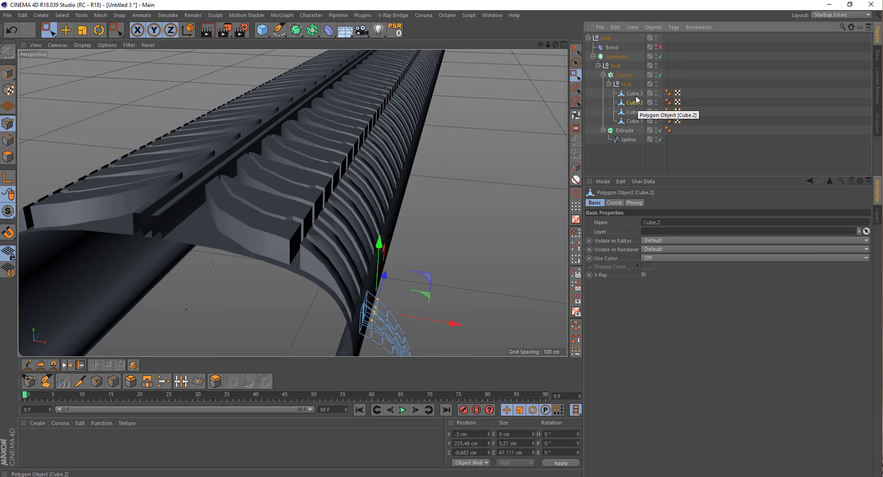
left_click(635, 94, "ctrl")
middle_click(421, 172)
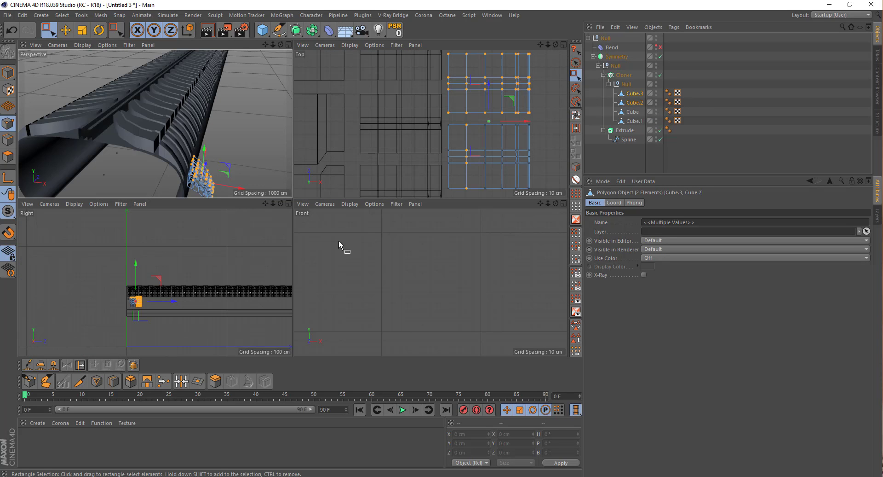
middle_click(384, 257)
scroll(223, 190, "down", 5)
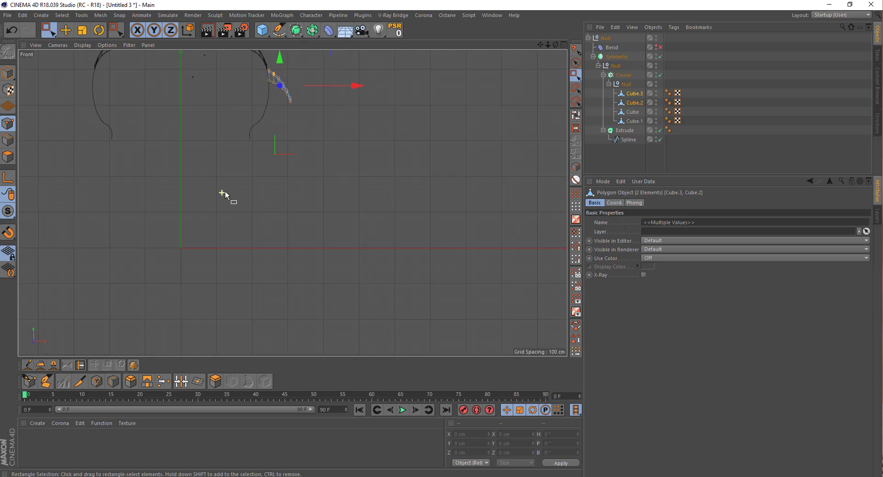
scroll(257, 180, "up", 2)
scroll(257, 170, "up", 2)
scroll(256, 169, "up", 2)
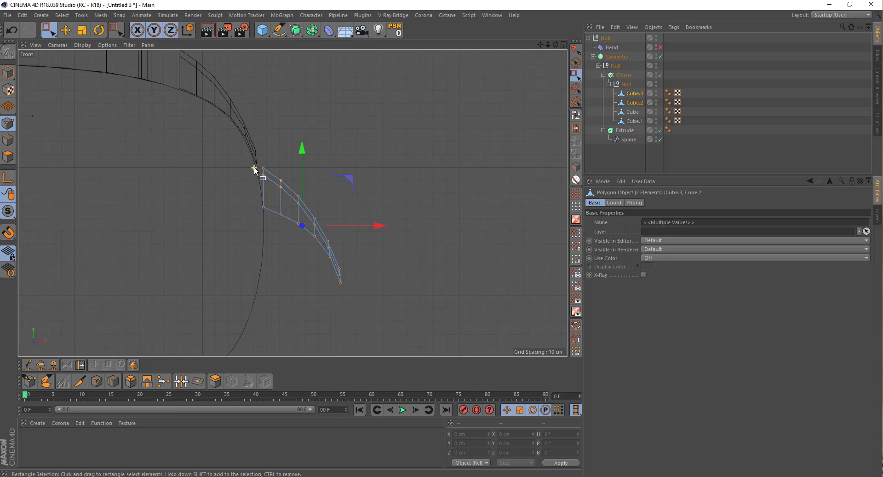
- Select the blocks' point columns, lower them slightly, and shift the lowest point sideways
mouse_move(235, 150)
left_mouse_down()
mouse_move(302, 199)
mouse_move(307, 220)
left_mouse_up()
scroll(318, 221, "up", 2)
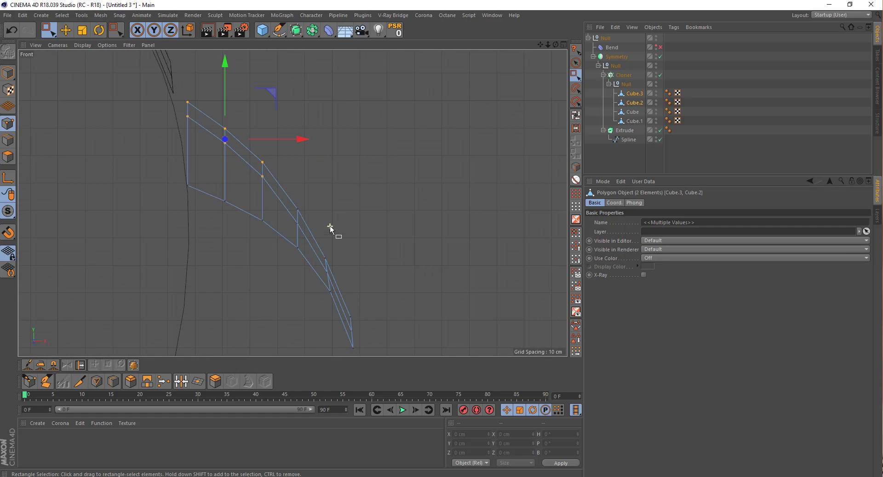
left_click_drag(320, 190, 286, 235, "shift")
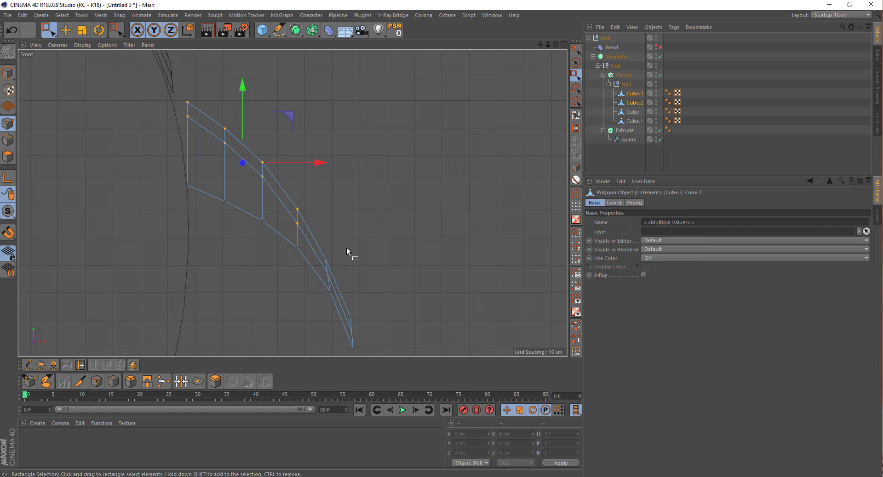
left_click_drag(348, 247, 313, 284, "shift")
left_click_drag(374, 302, 350, 335, "shift")
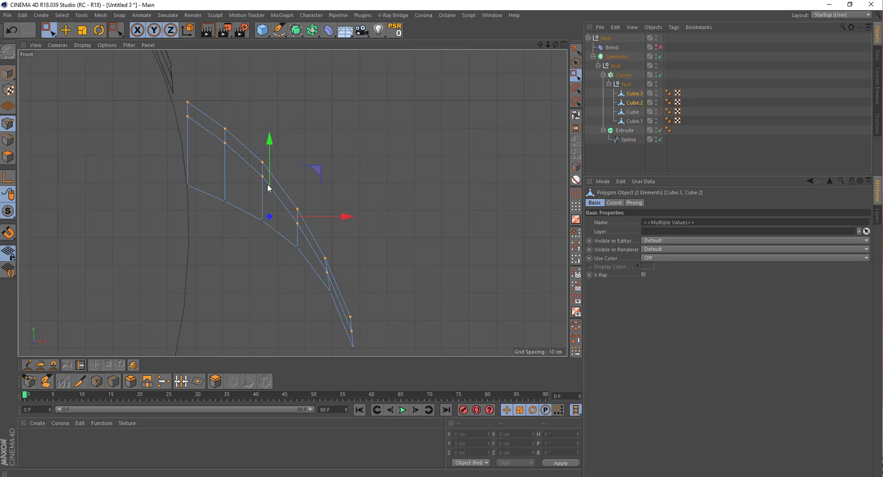
left_click_drag(272, 174, 272, 178)
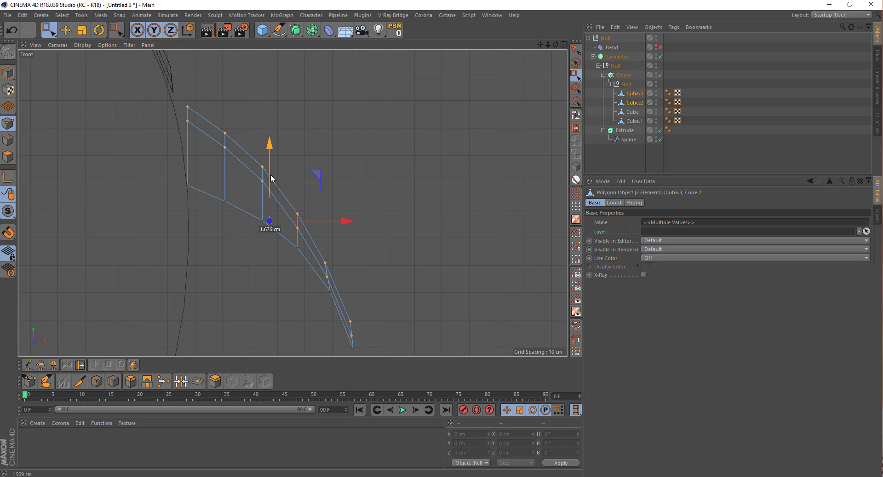
left_click(350, 322)
left_click_drag(379, 322, 378, 322)
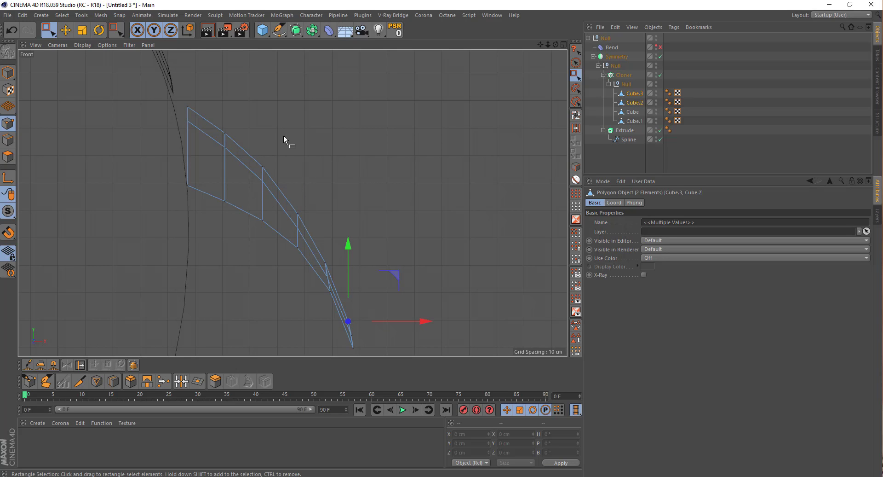
- Select points along the block and lower them about 2.682 cm
left_click_drag(316, 166, 272, 233)
left_click_drag(273, 145, 235, 190, "shift")
left_click_drag(230, 118, 169, 152, "shift")
left_click_drag(201, 91, 167, 119, "shift")
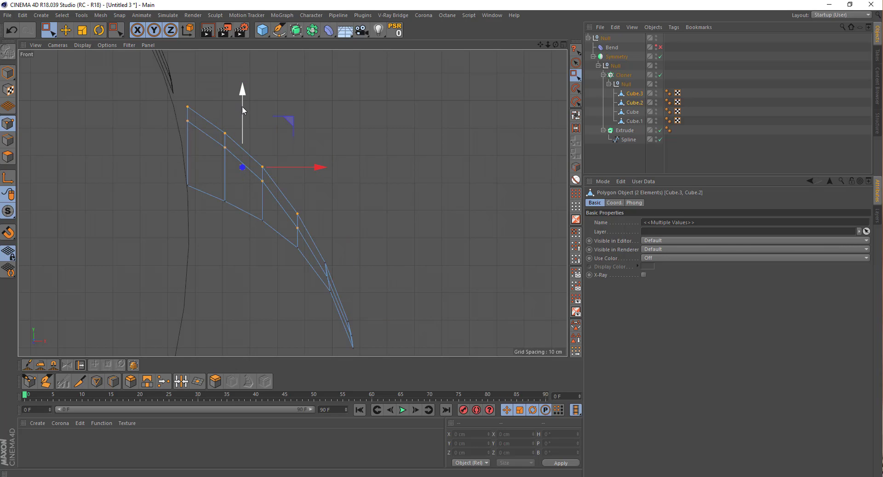
left_click_drag(242, 106, 242, 113)
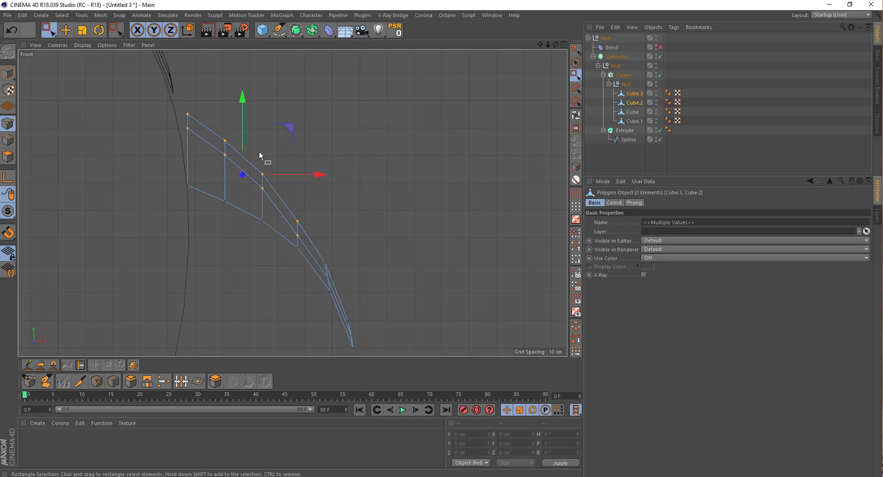
- Lower the remaining points further and the two leftmost points about 2.682 cm
left_click_drag(326, 192, 290, 236, "ctrl")
left_click_drag(225, 97, 225, 104)
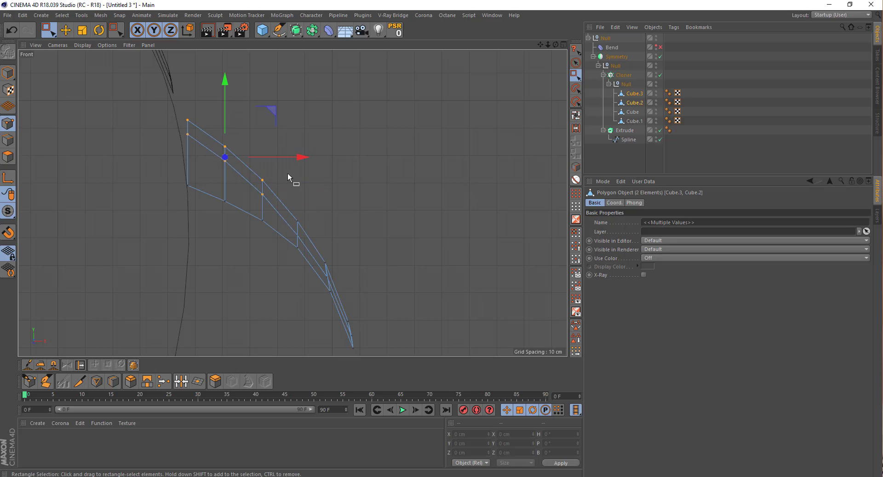
left_click_drag(278, 170, 241, 201)
left_click_drag(205, 82, 205, 92)
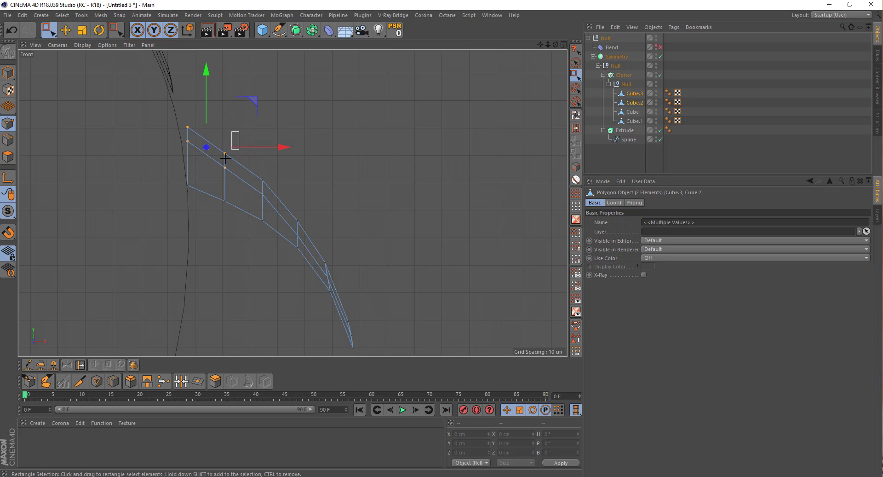
left_click_drag(181, 150, 203, 115)
left_click_drag(189, 78, 189, 86)
- Select the Cube tread block
scroll(334, 169, "down", 3)
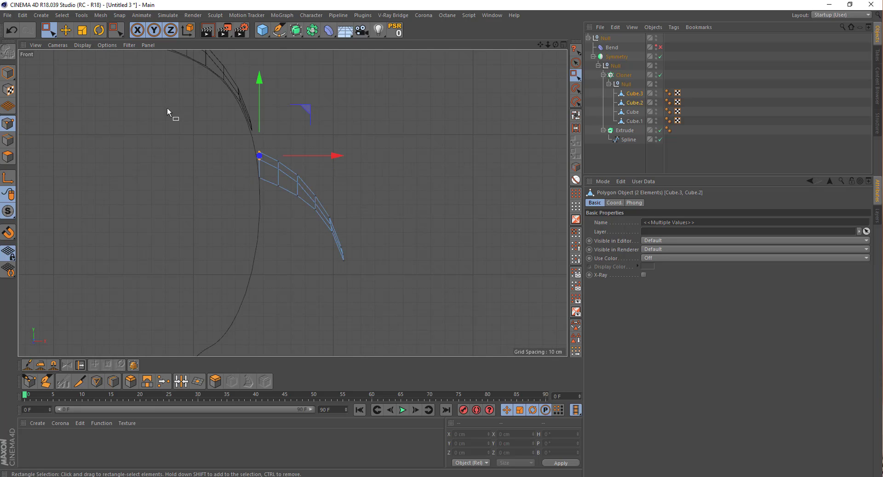
scroll(167, 107, "up", 2)
left_click(631, 112)
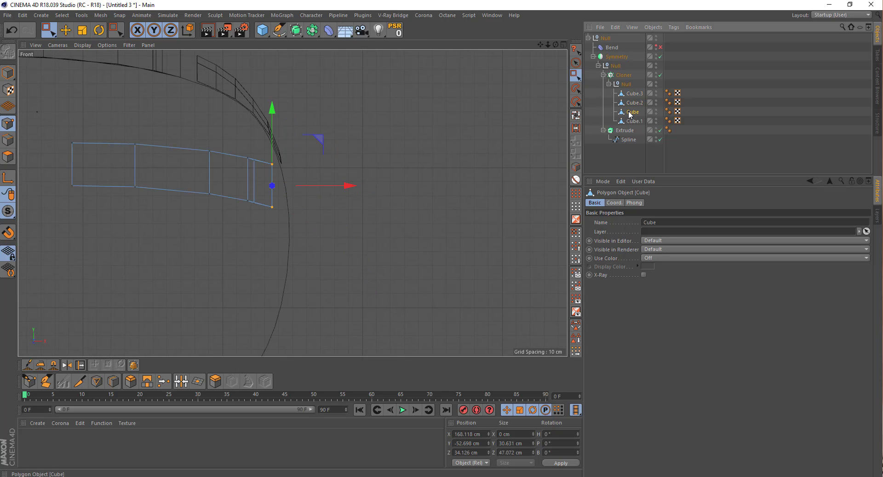
- Turn off the Cloner and raise the Cube block's left top-row points
left_click(661, 75)
scroll(223, 171, "up", 2)
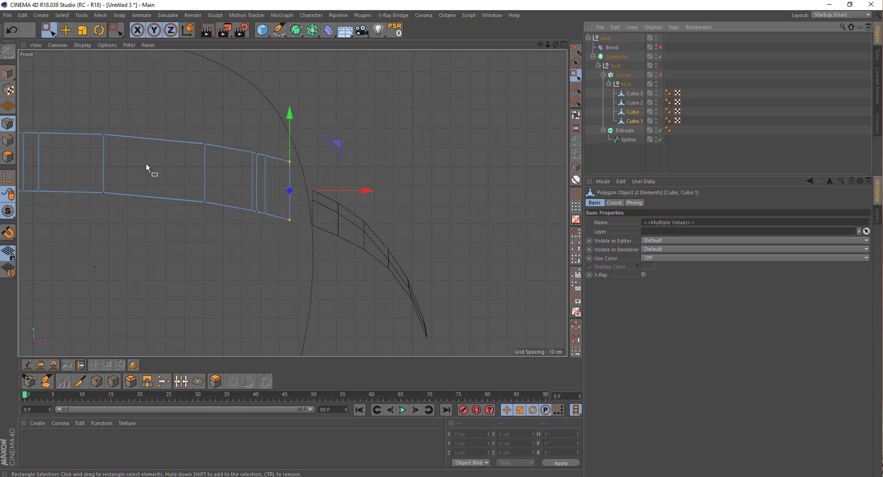
middle_click_drag(145, 162, 216, 153, "alt")
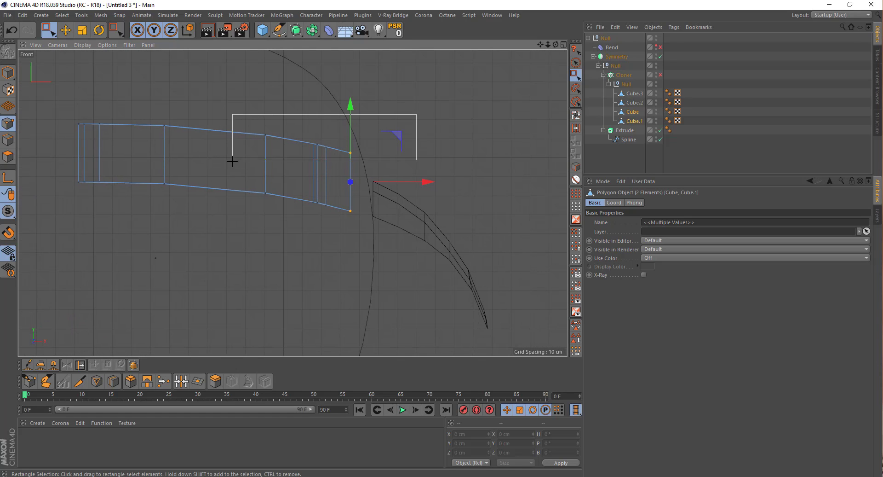
left_click_drag(321, 137, 226, 168)
left_click_drag(178, 103, 75, 137, "shift")
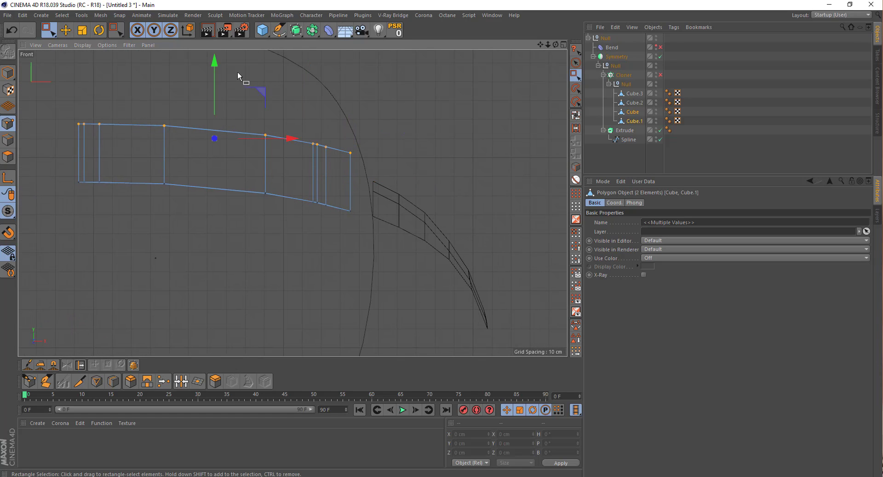
left_click_drag(212, 70, 215, 91)
left_click(553, 115)
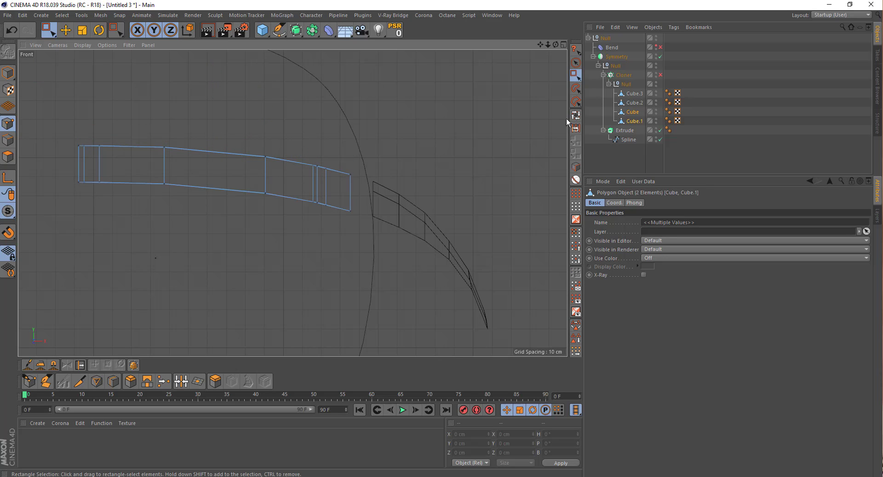
- Re-enable the Cloner and Bend, collapse the hierarchy, and maximize the Perspective view
left_click(660, 74)
left_click(603, 74)
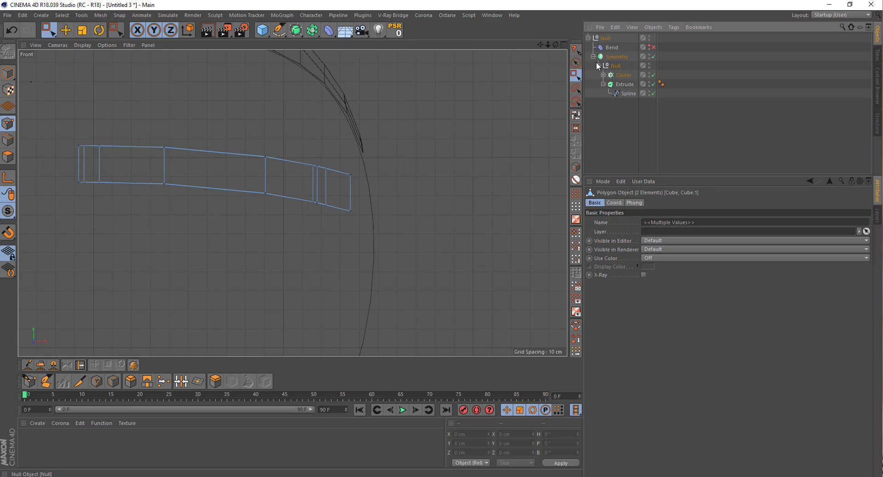
left_click(598, 66)
left_click(594, 56)
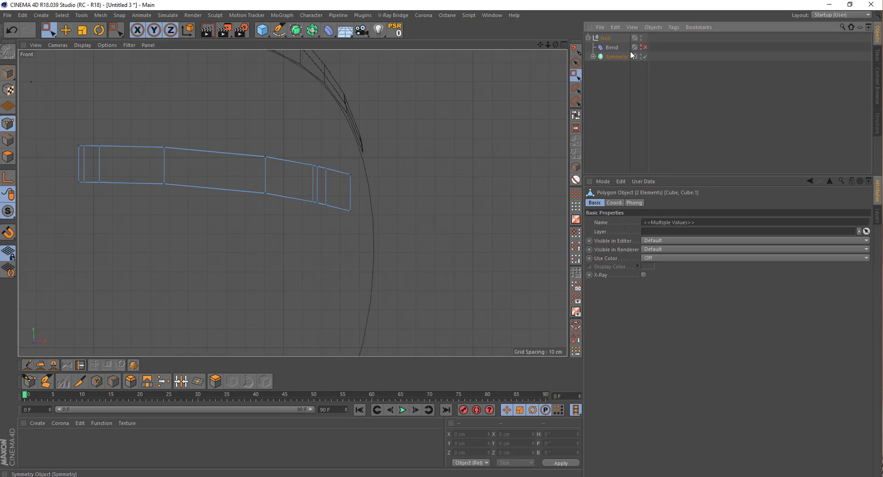
left_click(646, 47)
middle_click(363, 115)
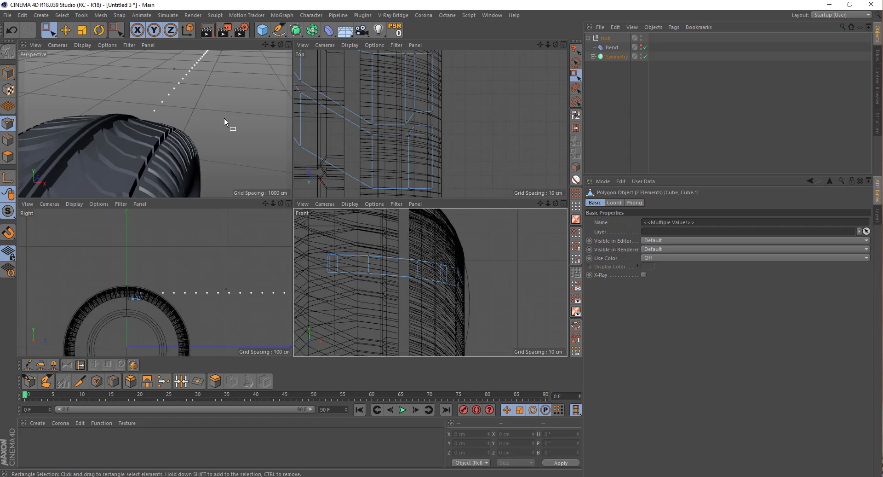
middle_click(225, 117)
left_click(601, 108)
- Inspect the tire's inner rim, disable the Cloner and Bend, and select the profile Spline
scroll(303, 230, "up", 3)
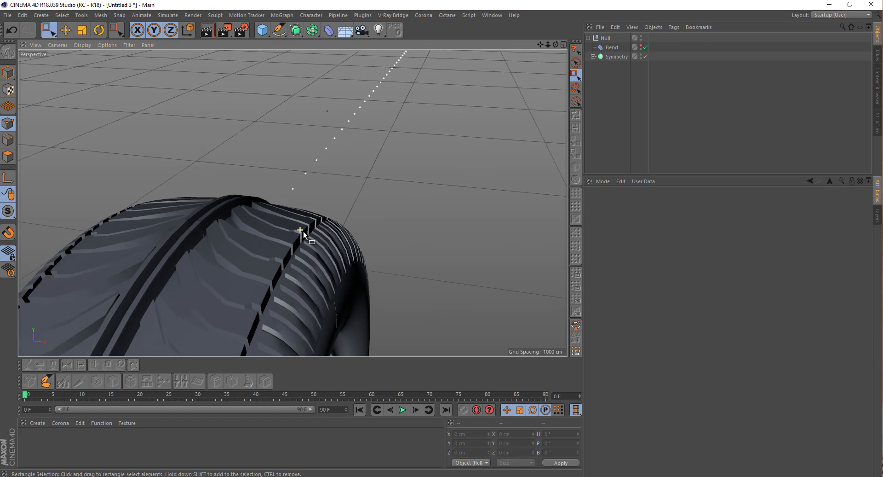
mouse_move(303, 230)
left_mouse_down("alt")
mouse_move(315, 258)
mouse_move(274, 269)
mouse_move(228, 249)
mouse_move(216, 262)
mouse_move(195, 261)
mouse_move(267, 277)
mouse_move(316, 153)
mouse_move(280, 202)
mouse_move(398, 205)
mouse_move(382, 197)
mouse_move(381, 205)
left_mouse_up("alt")
mouse_move(197, 231)
left_mouse_down("alt")
mouse_move(216, 195)
mouse_move(199, 195)
mouse_move(556, 133)
left_mouse_up("alt")
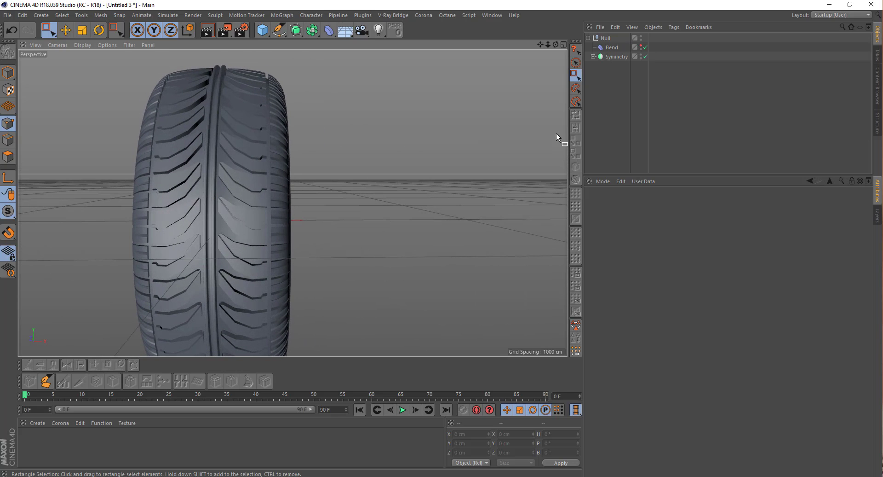
left_click(594, 56)
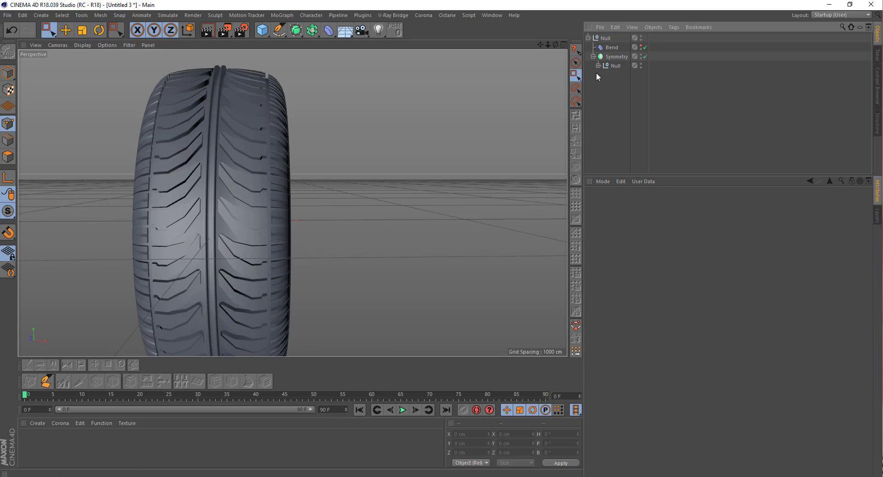
left_click(599, 66)
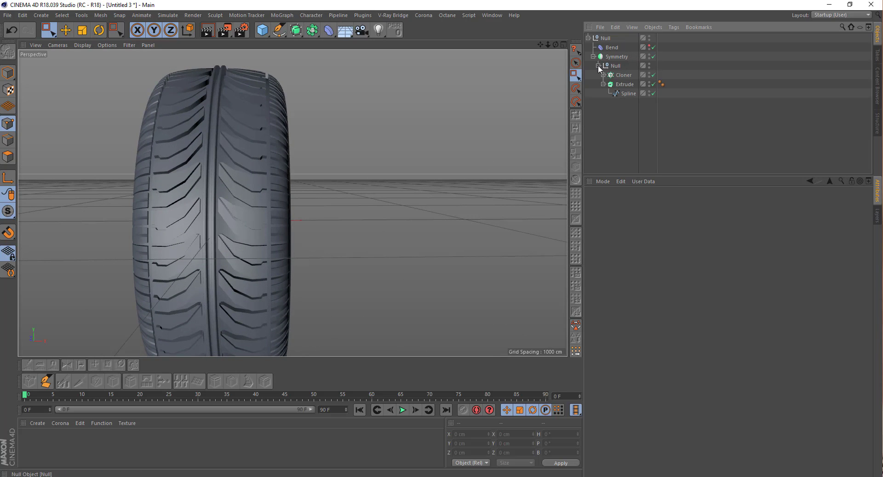
left_click(654, 75)
left_click(653, 47)
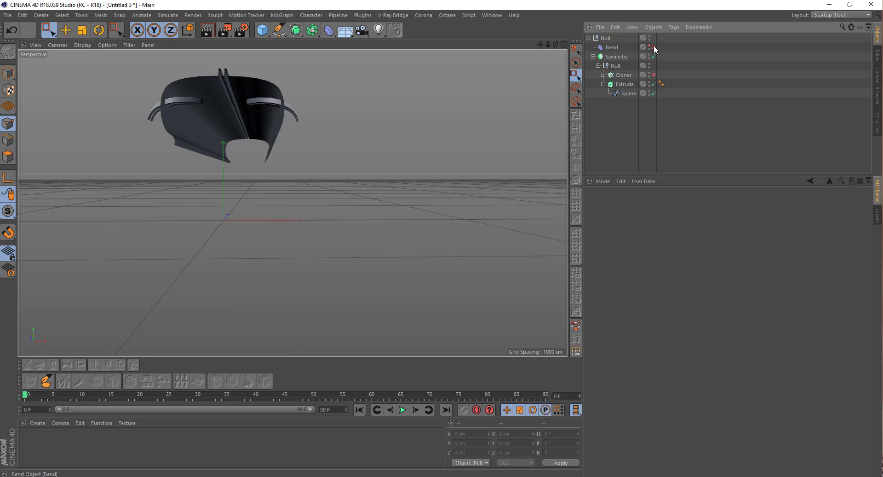
left_click(629, 93)
- In the maximized Front view, raise the two points between the ridges about 25 cm
middle_click(379, 163)
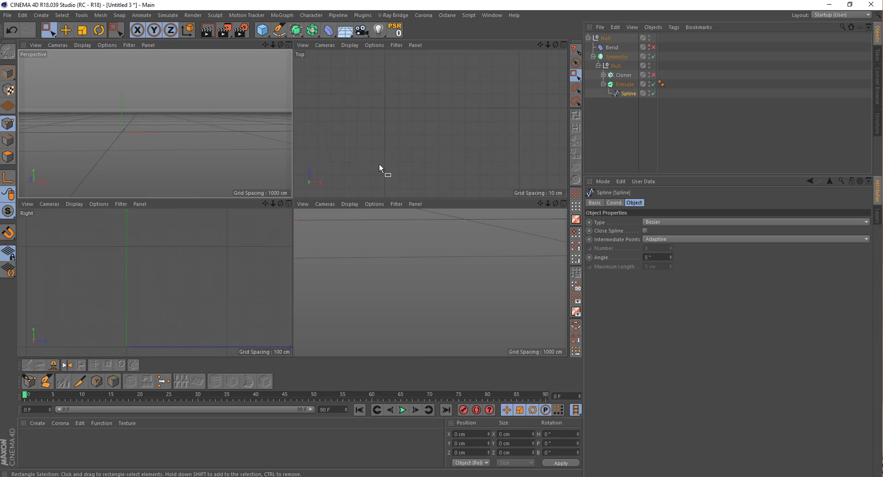
middle_click(370, 267)
scroll(216, 161, "up", 2)
scroll(239, 195, "up", 5)
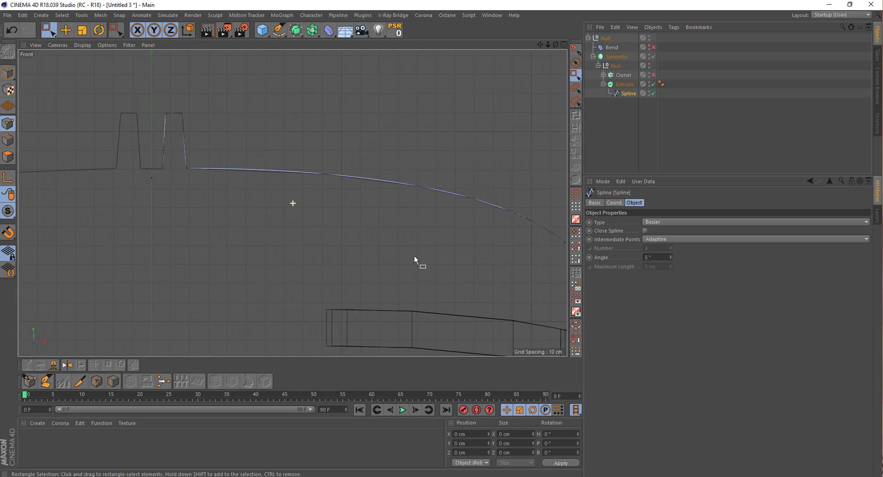
scroll(228, 209, "up", 2)
scroll(236, 222, "up", 3)
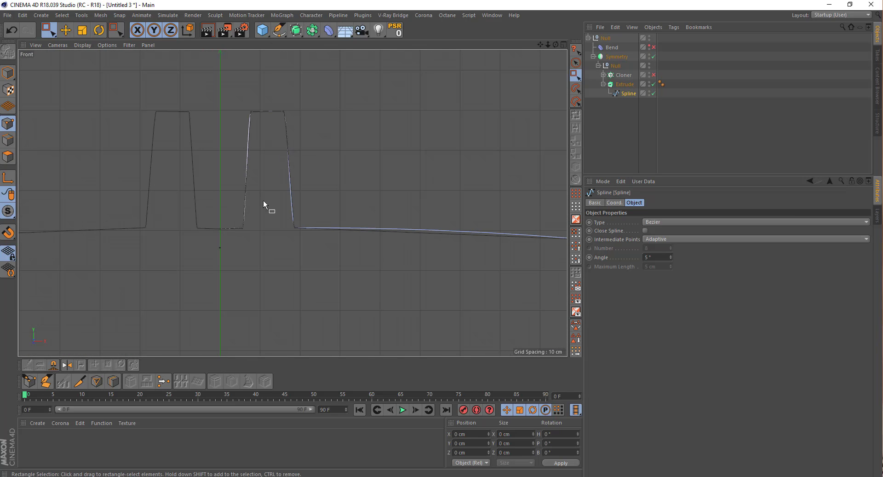
left_click_drag(263, 199, 200, 235)
left_click_drag(232, 169, 240, 67)
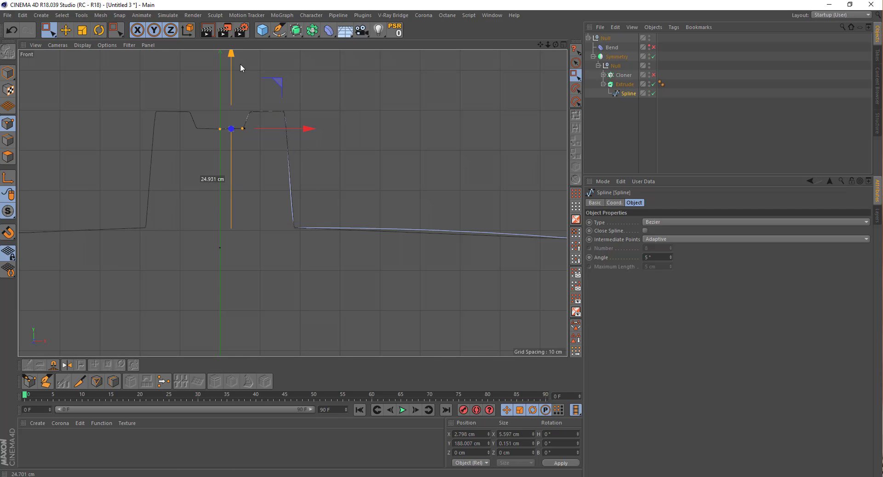
- Nudge the right-ridge and middle spline points down slightly, then maximize the Perspective view
left_click_drag(311, 83, 198, 154)
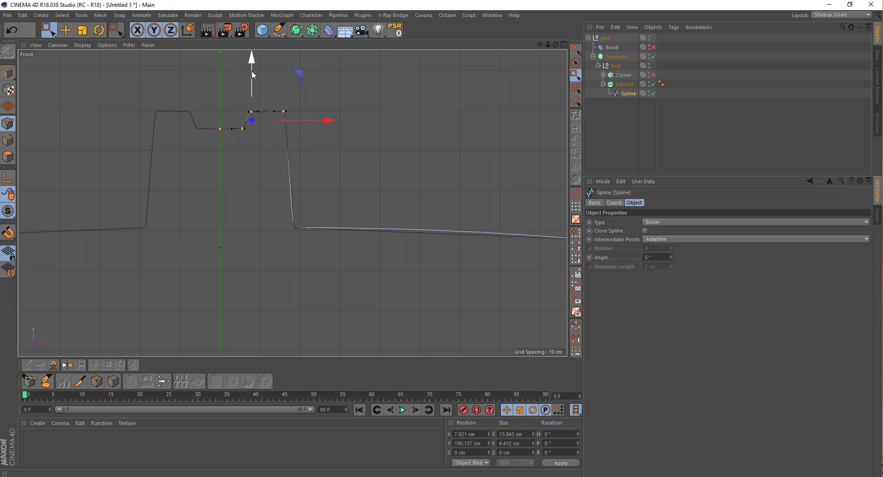
left_click_drag(252, 70, 251, 77)
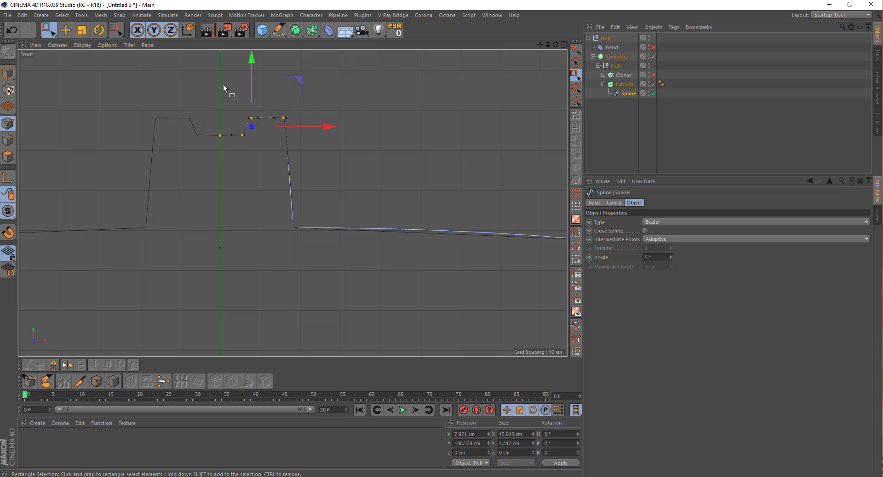
left_click(198, 100)
left_click_drag(258, 134, 200, 154)
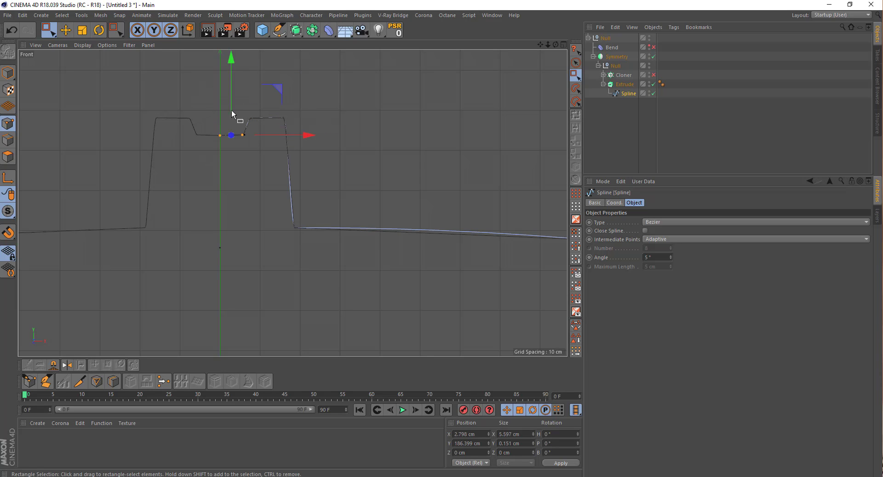
left_click_drag(231, 84, 230, 90)
middle_click(194, 88)
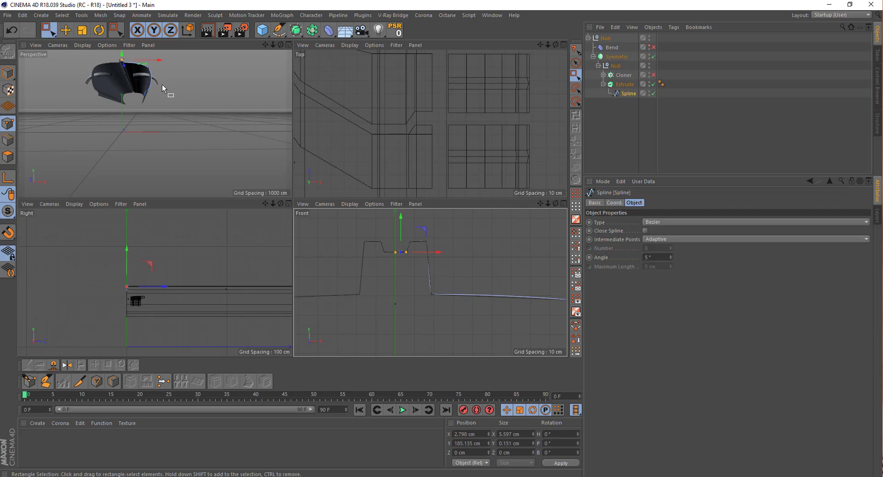
middle_click(168, 90)
- Re-enable Bend and Cloner and zoom onto the tread's shallower centre groove
left_click(615, 119)
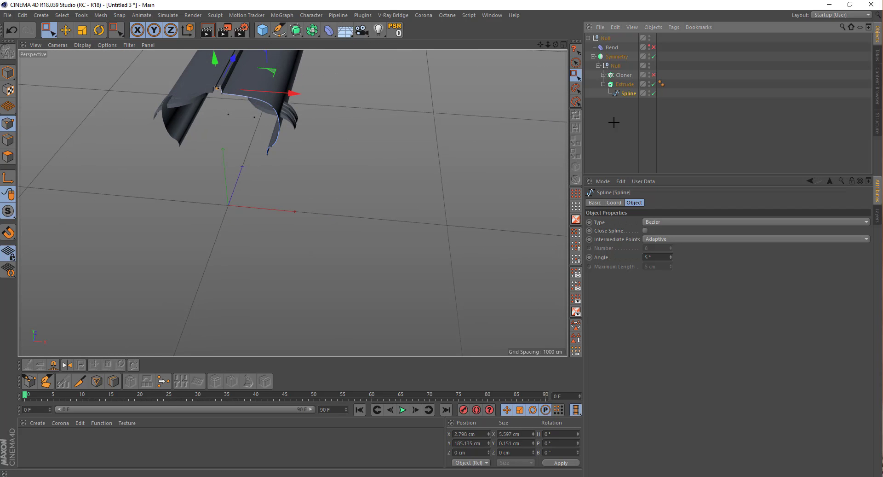
middle_click_drag(286, 65, 293, 206)
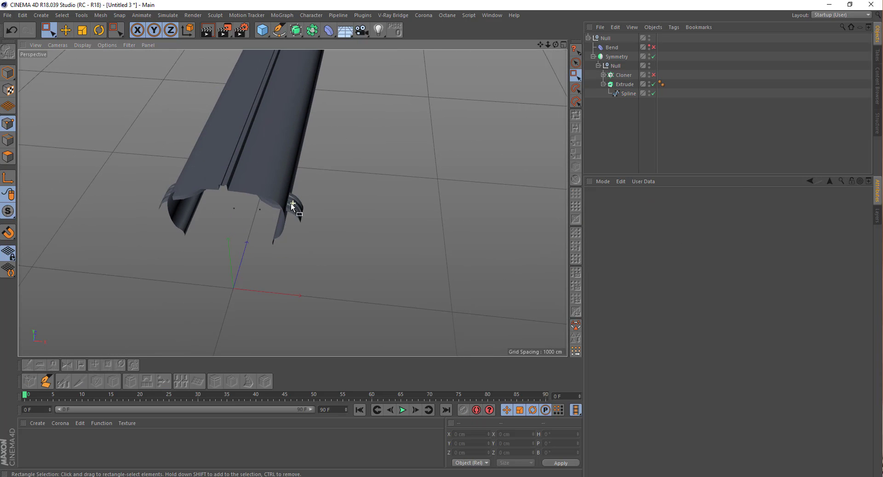
left_click(654, 47)
left_click(654, 74)
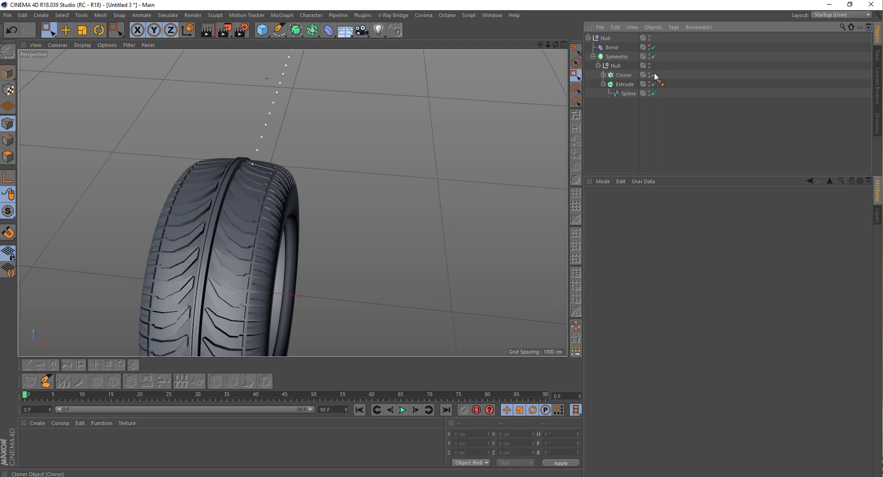
mouse_move(357, 171)
left_mouse_down("alt")
mouse_move(154, 146)
mouse_move(80, 126)
mouse_move(122, 142)
mouse_move(125, 168)
mouse_move(345, 208)
left_mouse_up("alt")
scroll(441, 211, "up", 2)
scroll(437, 211, "up", 2)
scroll(292, 202, "up", 2)
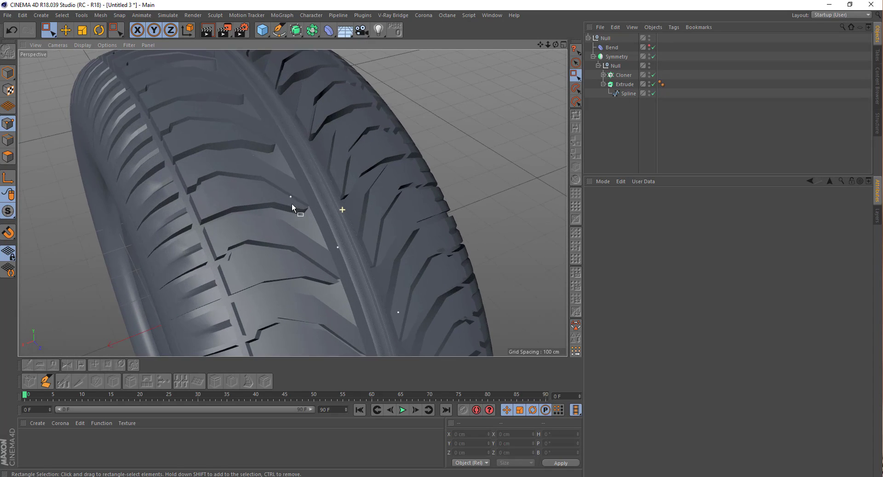
scroll(244, 193, "up", 2)
mouse_move(246, 190)
left_mouse_down("alt")
mouse_move(223, 194)
mouse_move(247, 220)
left_mouse_up("alt")
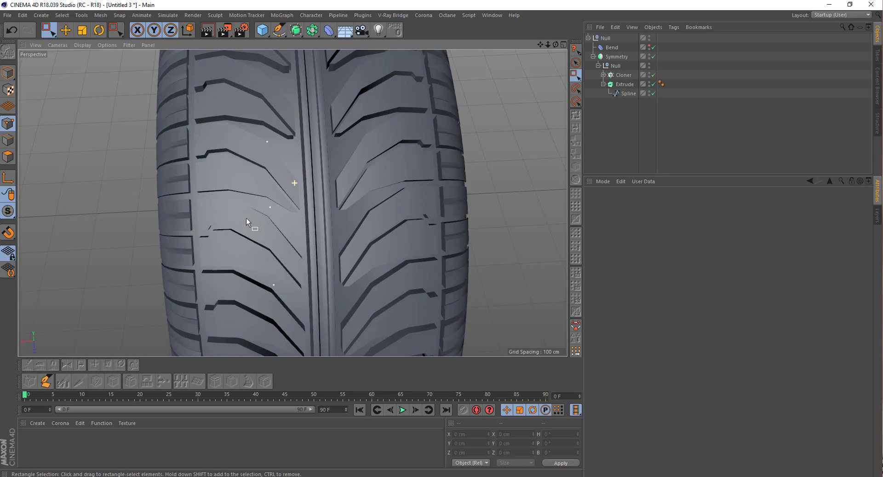
- Turn off the Bend deformer and select Cube and Cube.1 in the maximised Top view
left_click(653, 47)
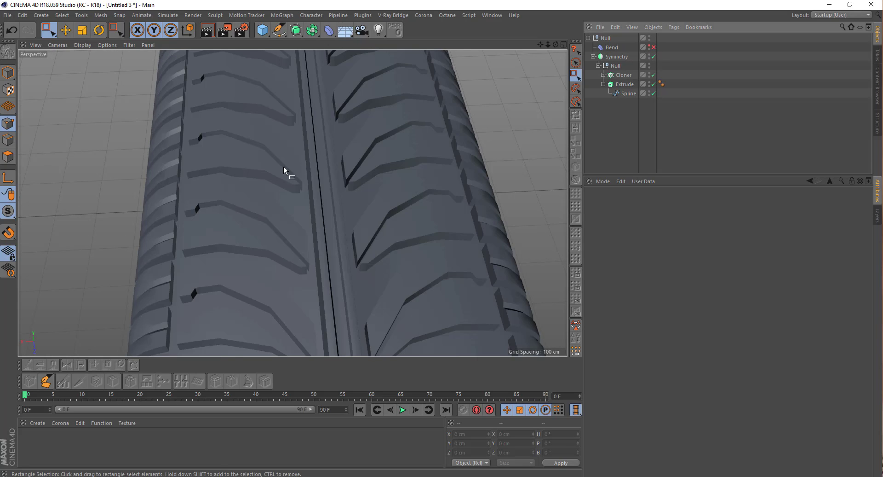
middle_click(284, 165)
middle_click(413, 156)
scroll(399, 156, "down", 2)
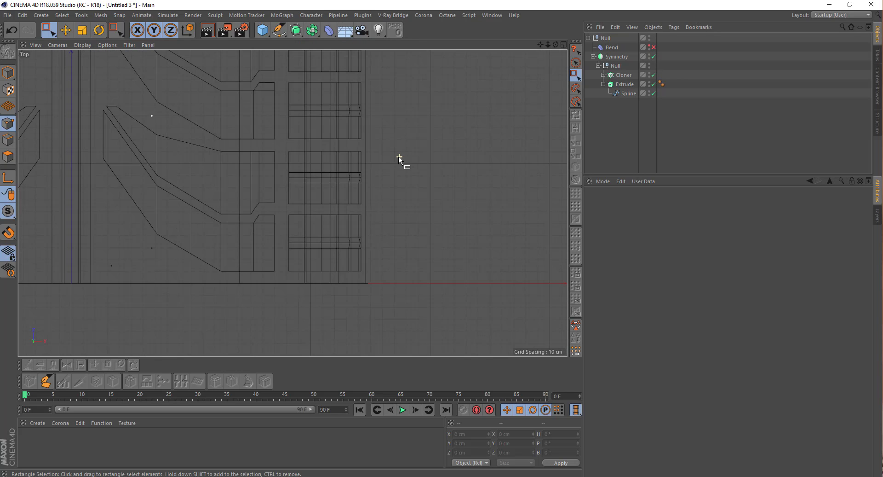
scroll(343, 153, "down", 2)
scroll(223, 155, "down", 2)
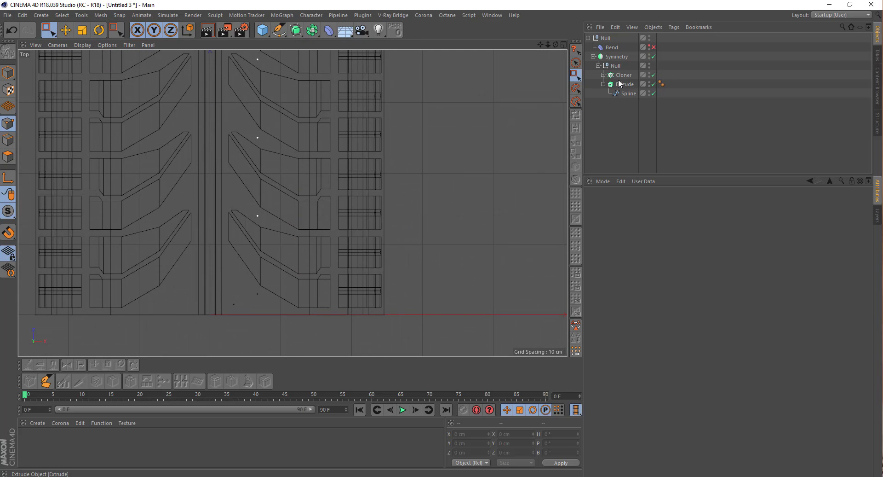
left_click(603, 75)
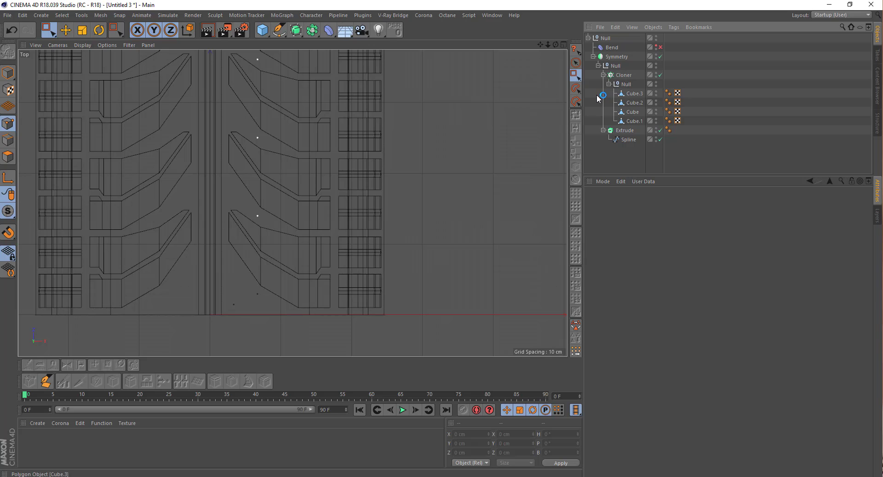
left_click(633, 111)
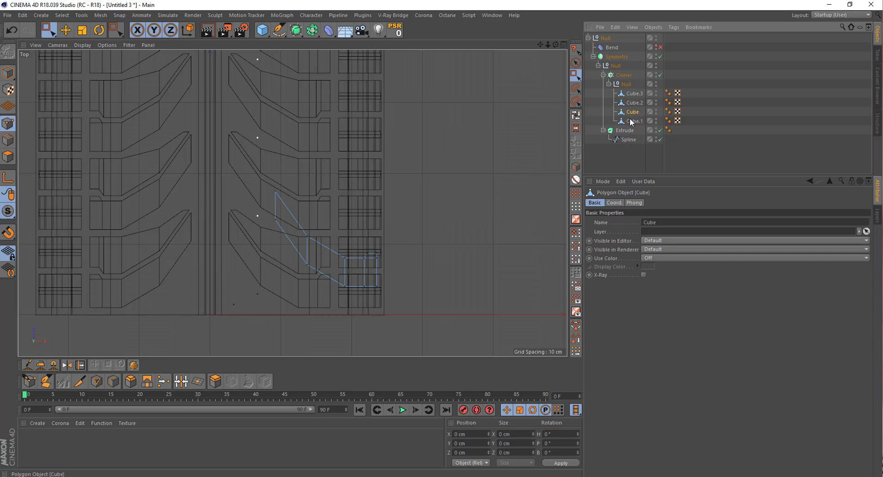
left_click(630, 121, "ctrl")
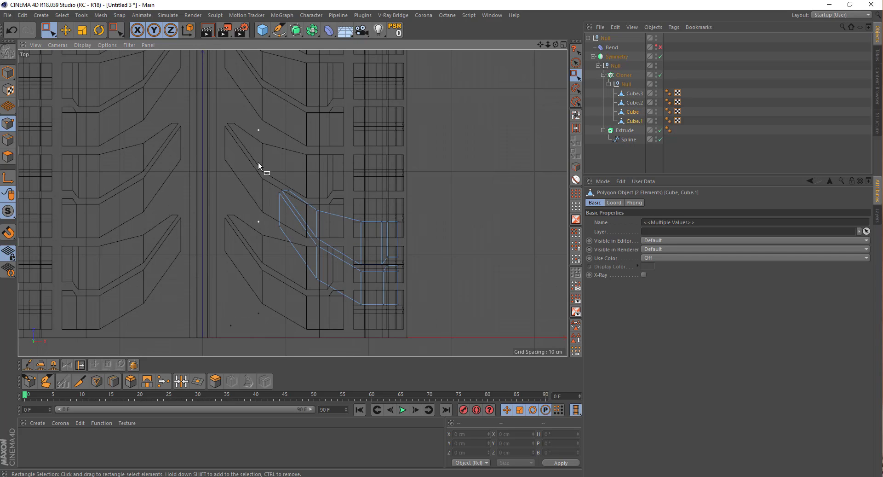
- Raise the tread outline's top and right points about 10 cm, shifting one slightly left
left_click_drag(253, 154, 300, 246)
scroll(276, 109, "up", 3)
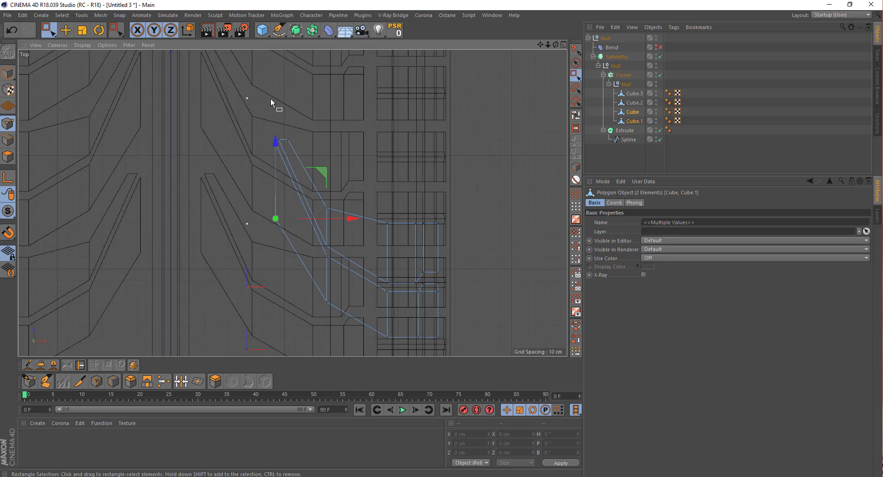
middle_click_drag(270, 98, 275, 153)
left_click_drag(305, 172, 264, 199)
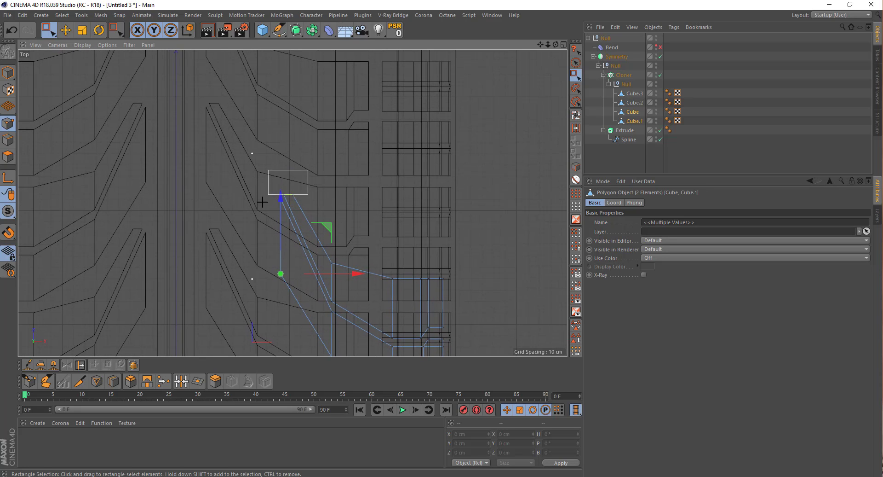
mouse_move(287, 149)
left_mouse_down()
mouse_move(284, 135)
mouse_move(280, 155)
left_mouse_up()
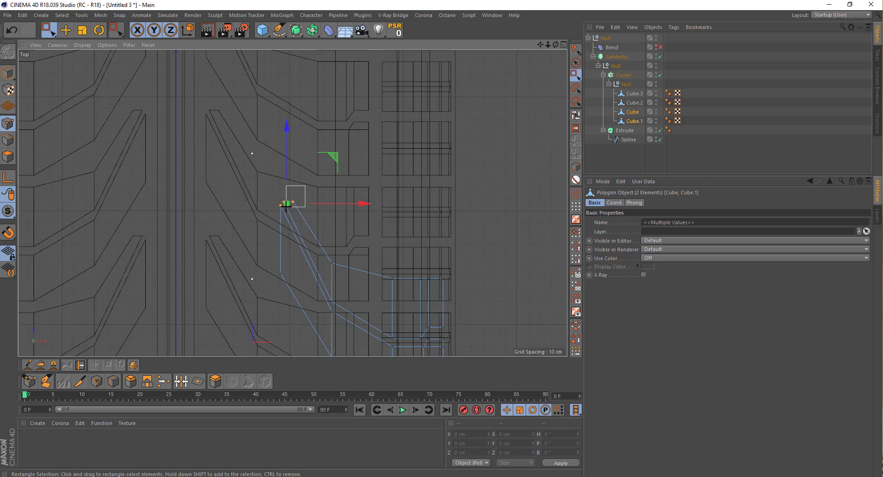
left_click_drag(285, 206, 287, 206)
left_click_drag(291, 171, 288, 150)
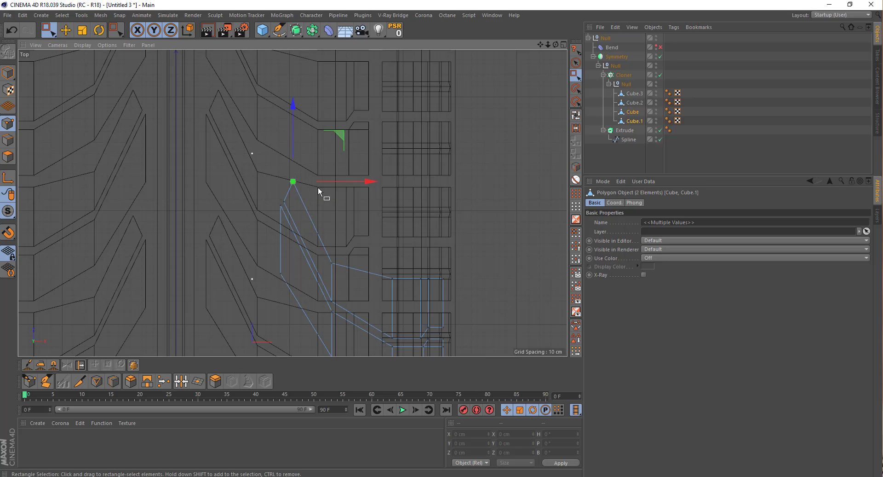
left_click_drag(325, 182, 315, 180)
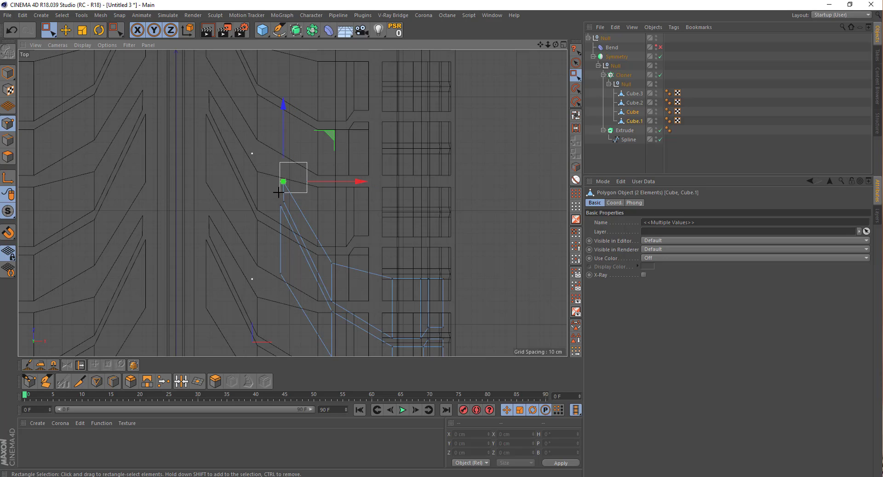
left_click_drag(282, 131, 281, 121)
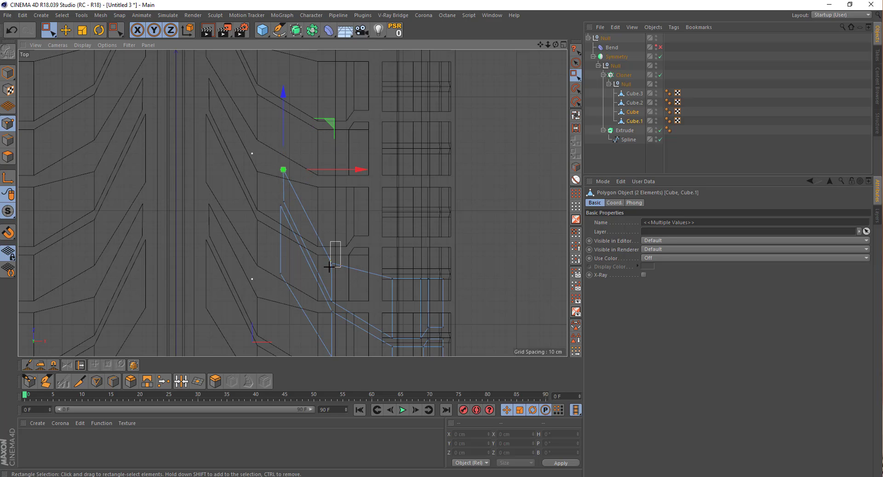
- Raise another outline vertex about 13 cm and move three vertices down and right
left_click_drag(330, 266, 329, 266)
left_click_drag(332, 209, 322, 189)
middle_click_drag(310, 252, 294, 225, "alt")
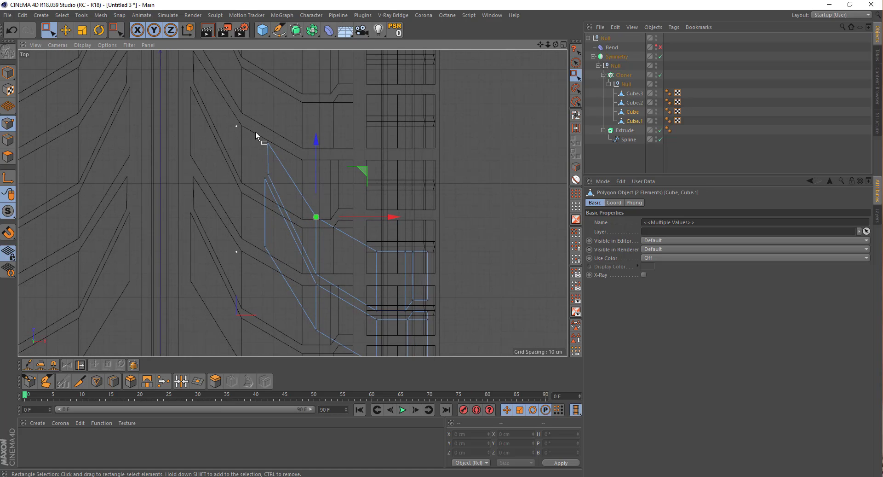
scroll(255, 132, "up", 2)
left_click_drag(291, 126, 260, 197)
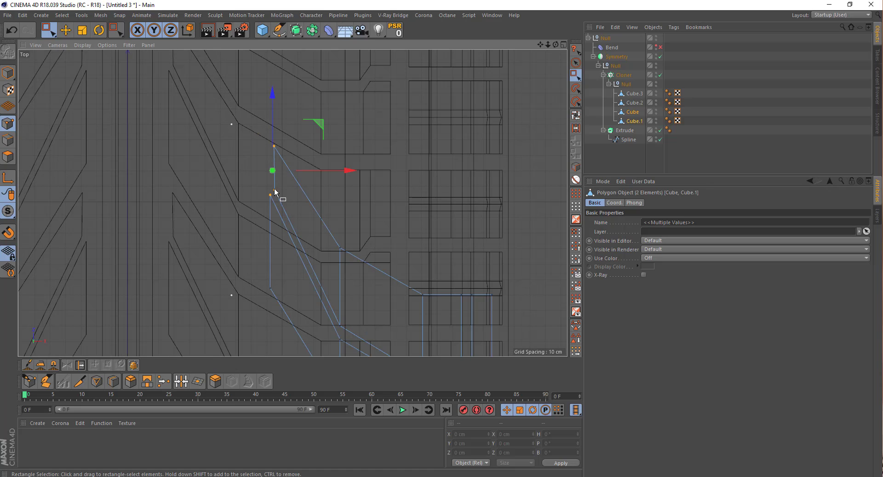
left_click_drag(323, 121, 338, 141)
scroll(338, 142, "down", 2)
scroll(338, 144, "down", 2)
middle_click_drag(305, 206, 266, 189, "alt")
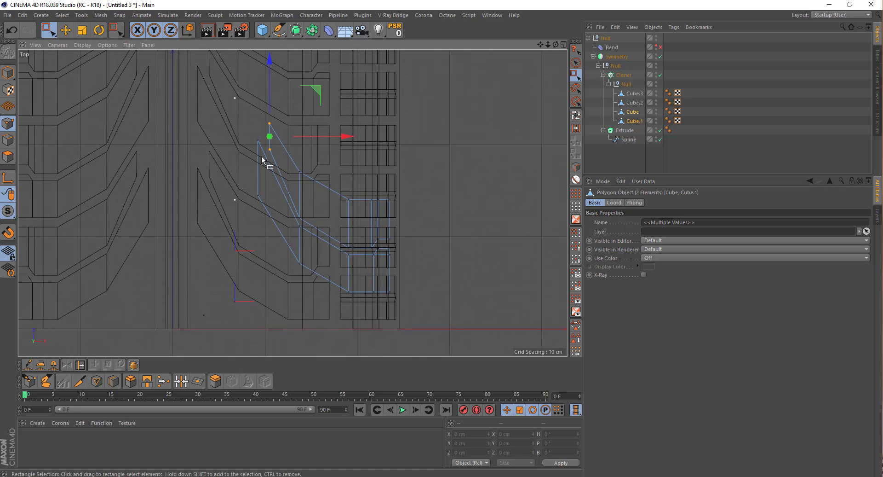
scroll(262, 159, "up", 3)
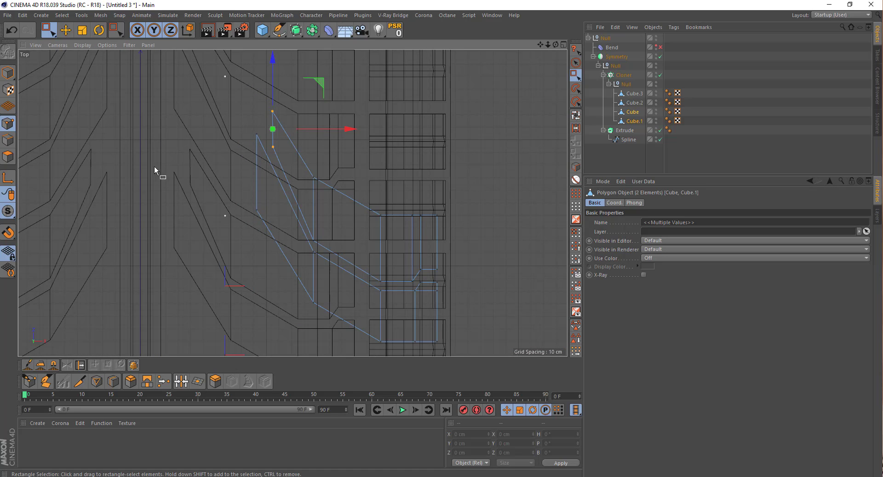
- Move a single tread-block vertex down about 7 cm
left_click(273, 146)
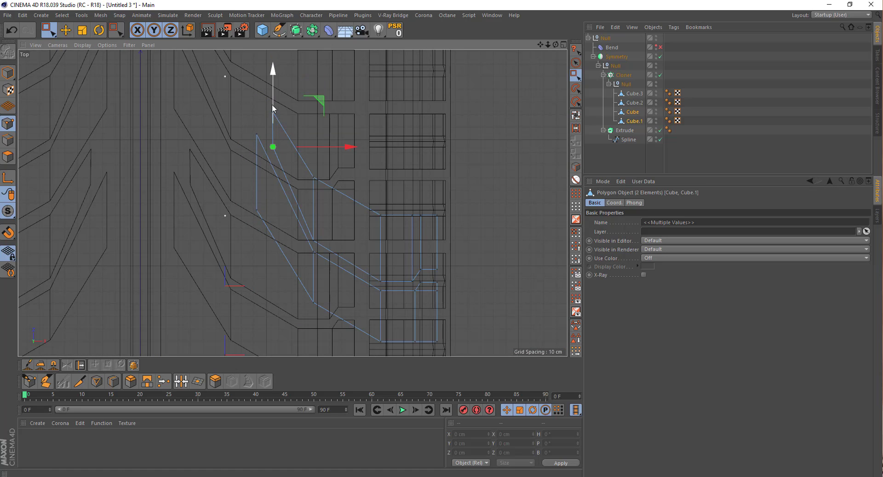
left_click_drag(272, 100, 272, 112)
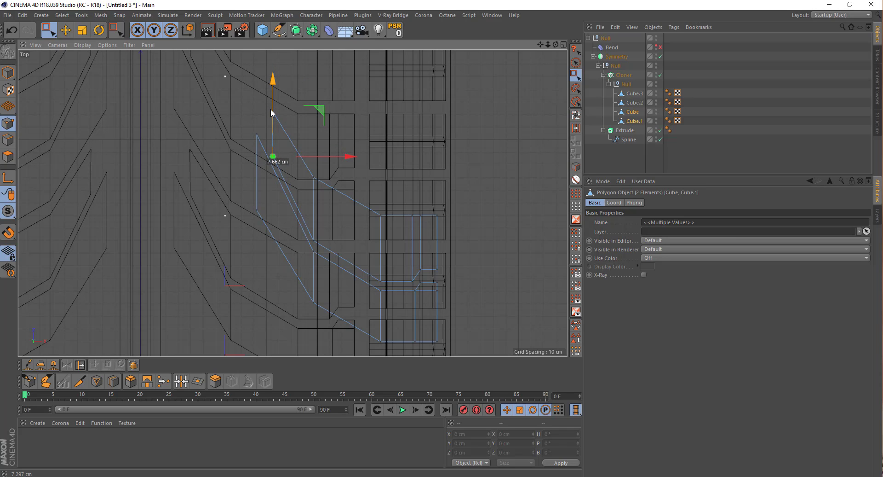
left_click_drag(272, 112, 272, 111)
scroll(272, 208, "down", 3)
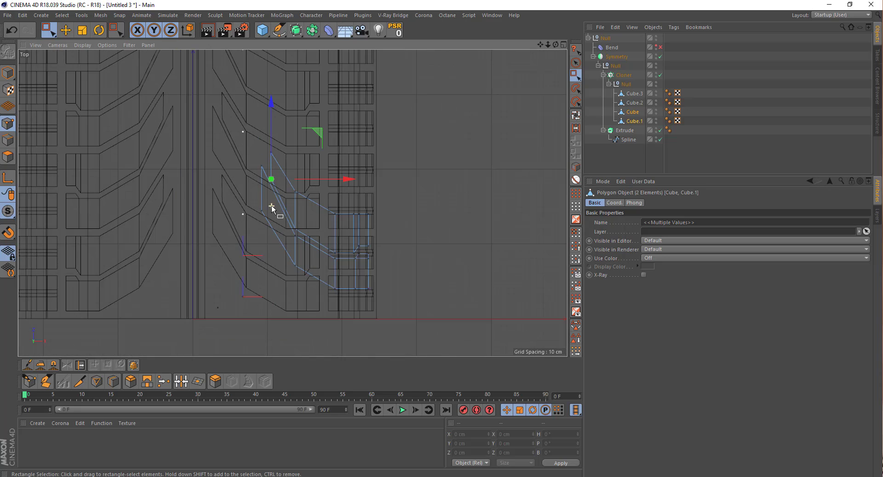
middle_click_drag(235, 156, 222, 201)
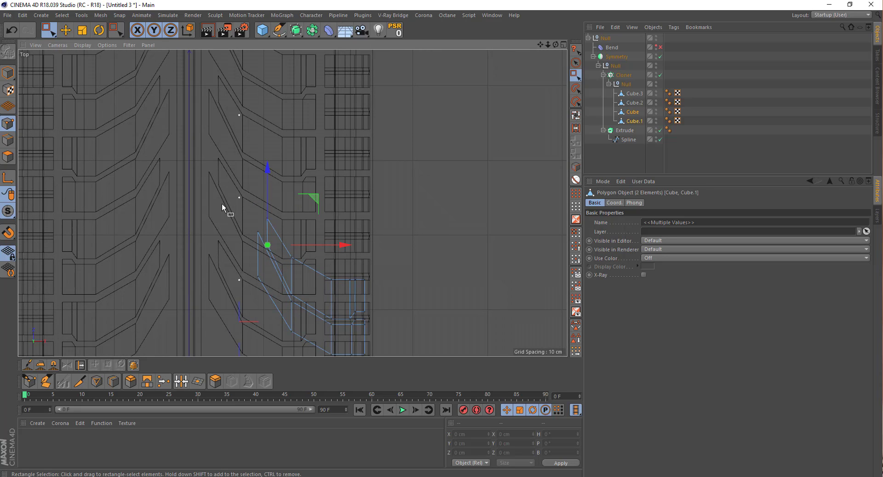
scroll(222, 202, "up", 1)
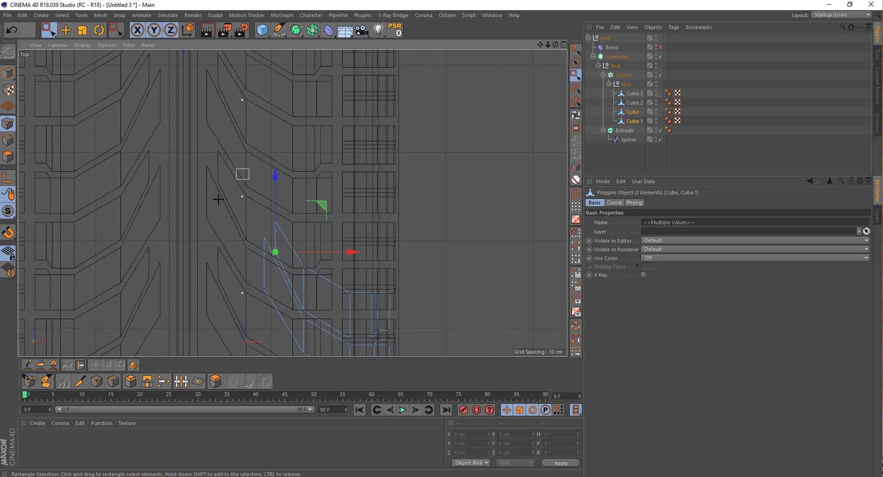
scroll(269, 270, "up", 1)
middle_click_drag(260, 237, 251, 207)
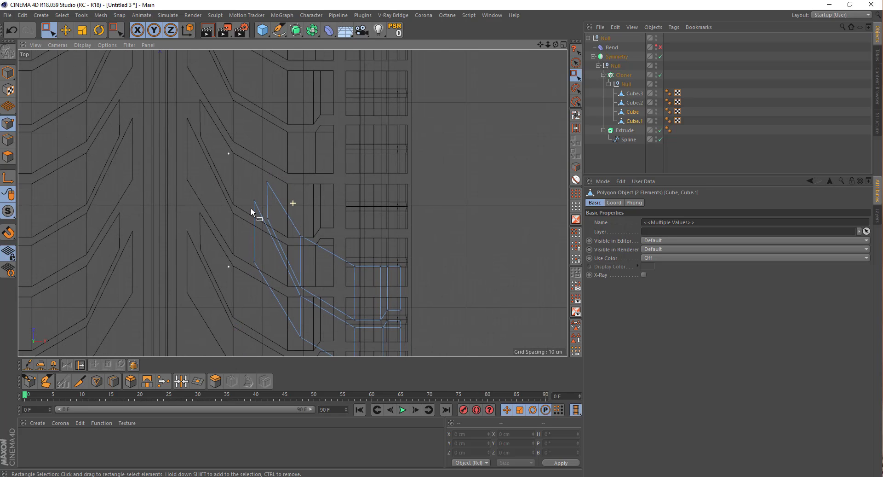
- Nudge the block's upper points up and raise its top vertex about 2.7 cm
left_click_drag(261, 243, 259, 272)
key("e")
left_click_drag(298, 234, 295, 234)
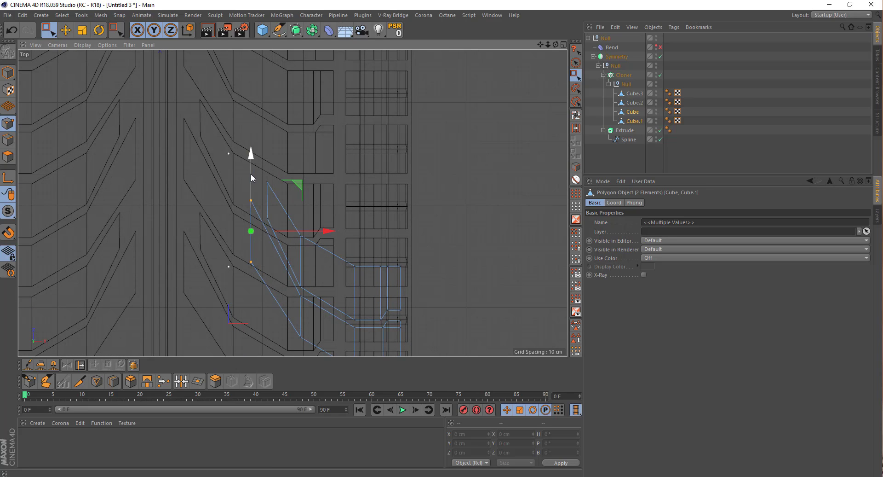
left_click_drag(251, 174, 251, 169)
left_click_drag(250, 213, 249, 187)
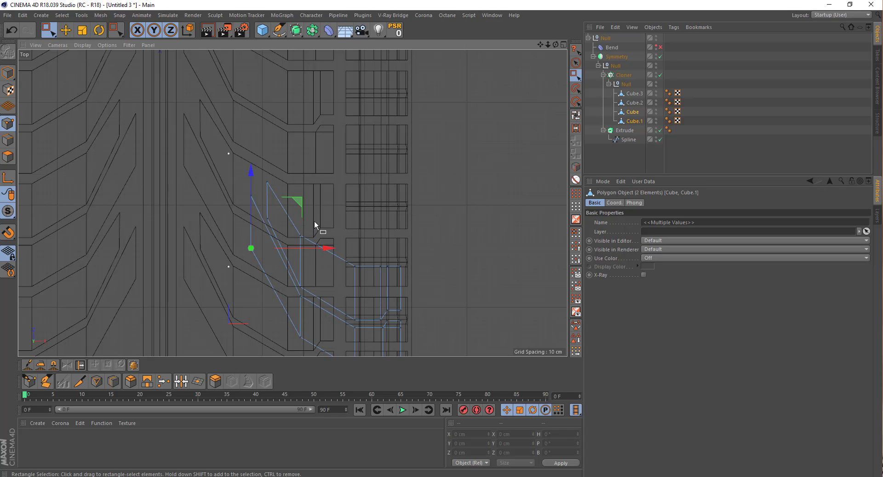
left_click(267, 183)
left_click_drag(267, 147, 267, 142)
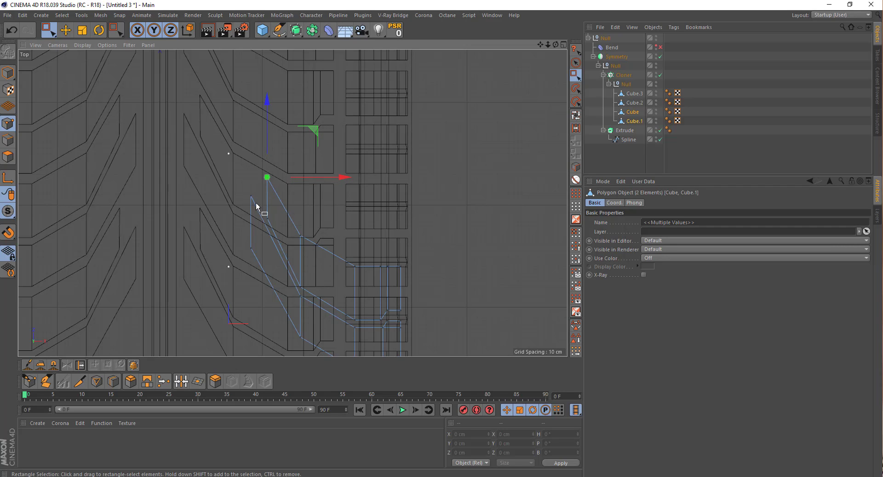
- Add a loop cut across the tread block at 18.696% and inspect it in Perspective
left_click(113, 381)
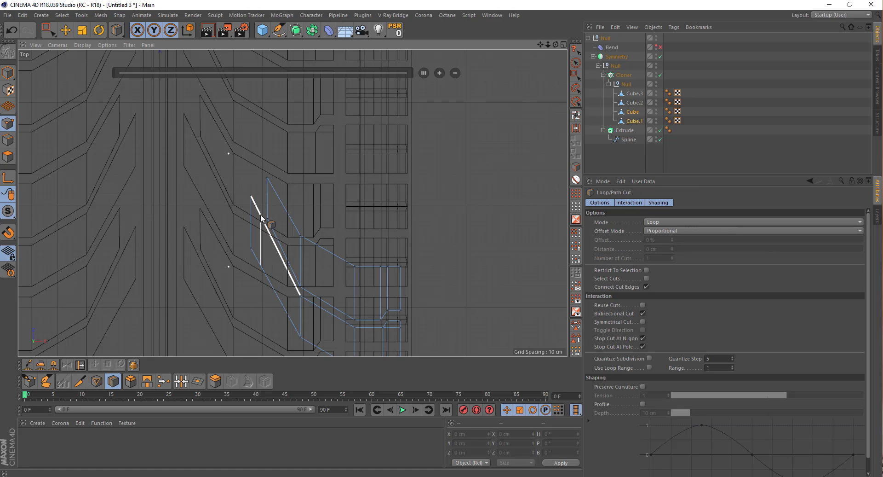
left_click(261, 219)
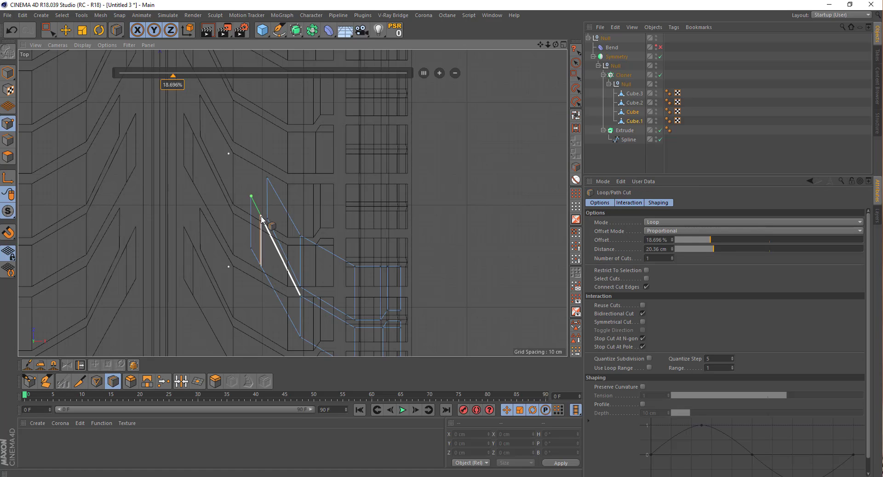
middle_click(226, 169)
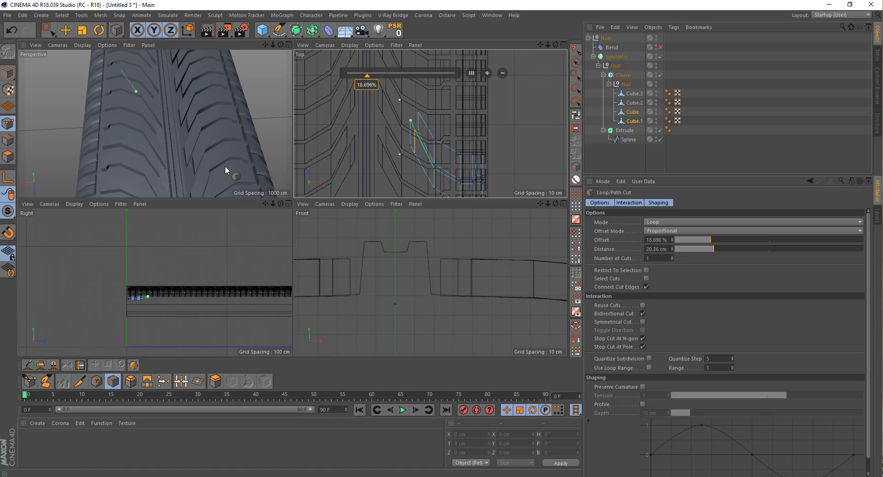
middle_click(153, 134)
scroll(250, 161, "down", 2)
scroll(252, 164, "down", 3)
scroll(239, 179, "down", 3)
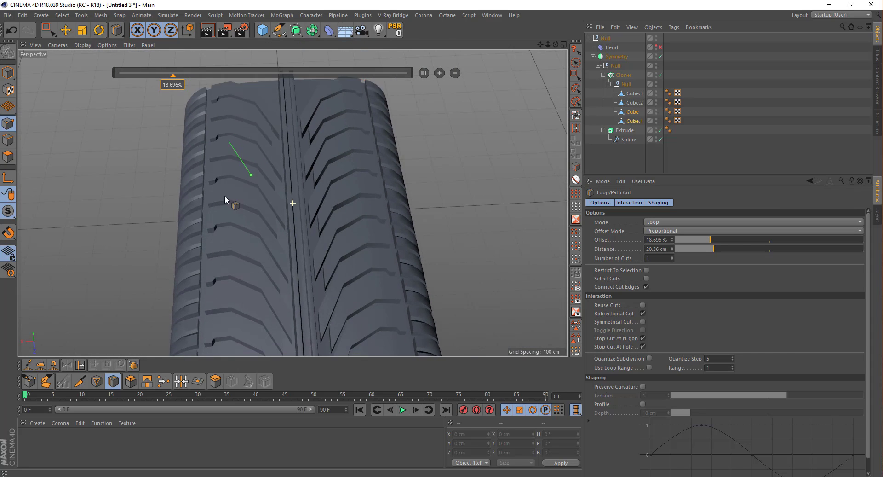
scroll(216, 226, "down", 3)
mouse_move(208, 259)
left_mouse_down("alt")
mouse_move(432, 250)
mouse_move(455, 206)
mouse_move(350, 290)
left_mouse_up("alt")
key("0")
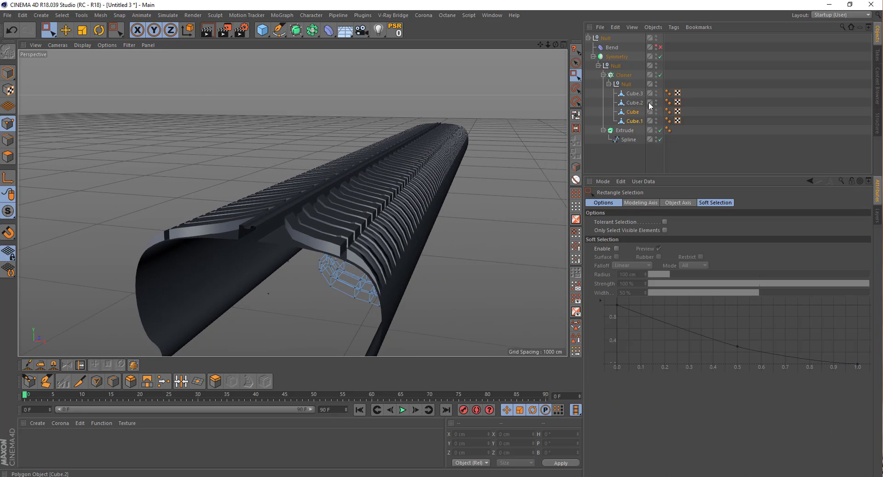
- Select all four tread cubes and raise the points of the lower cloned blocks
left_click(635, 93, "shift")
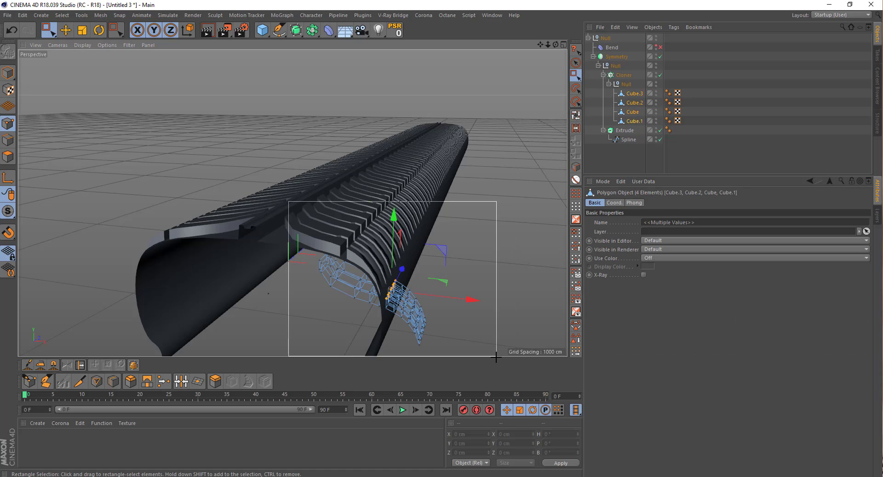
left_click_drag(289, 200, 497, 355)
left_click_drag(372, 216, 363, 147)
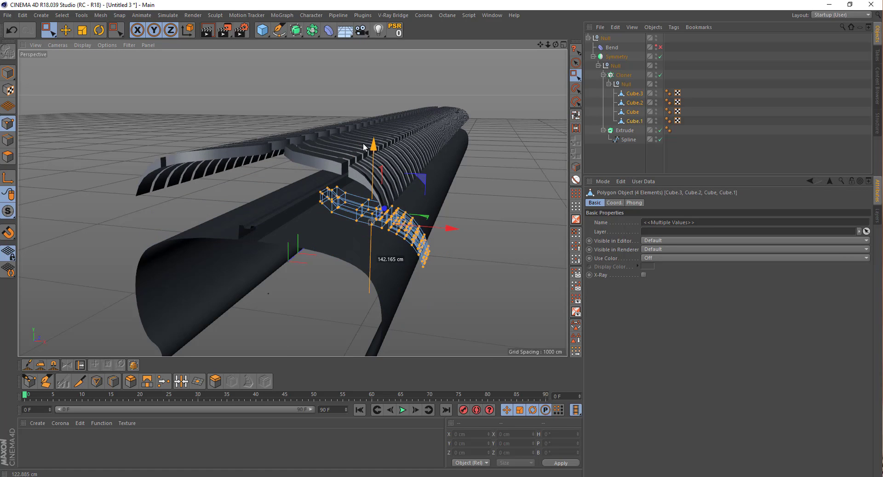
mouse_move(286, 153)
left_mouse_down("alt")
mouse_move(362, 128)
mouse_move(282, 168)
left_mouse_up("alt")
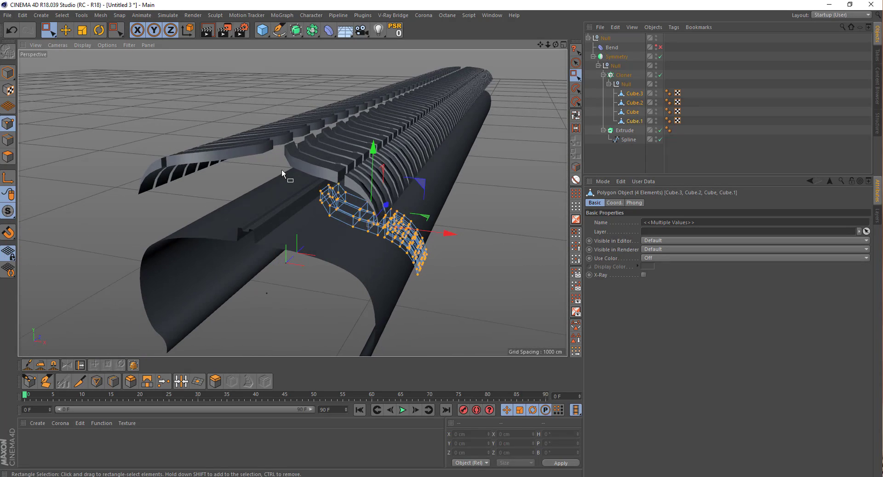
scroll(281, 166, "up", 5)
scroll(272, 202, "up", 3)
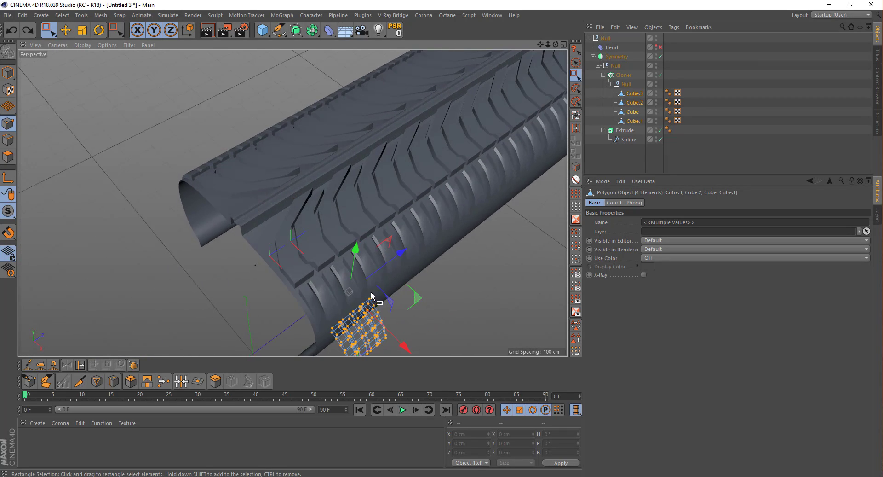
- Select the end polygon of the Cube tread block in polygon mode
left_click(631, 94)
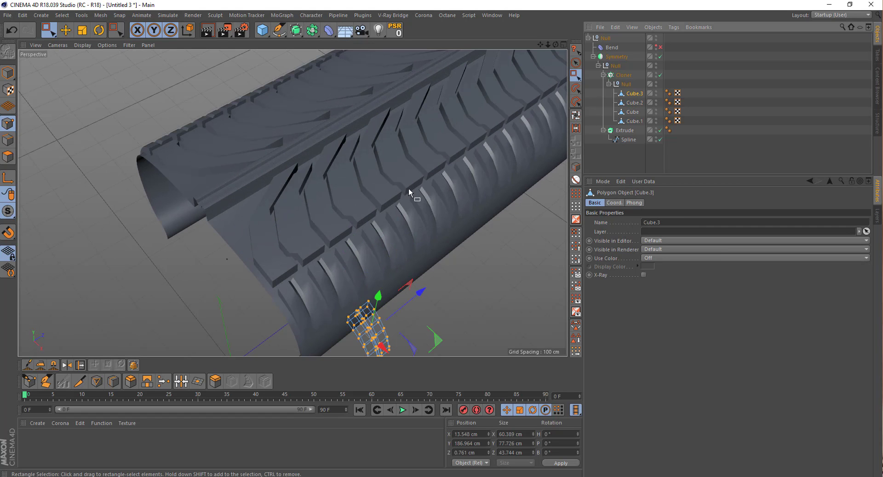
left_click(631, 121)
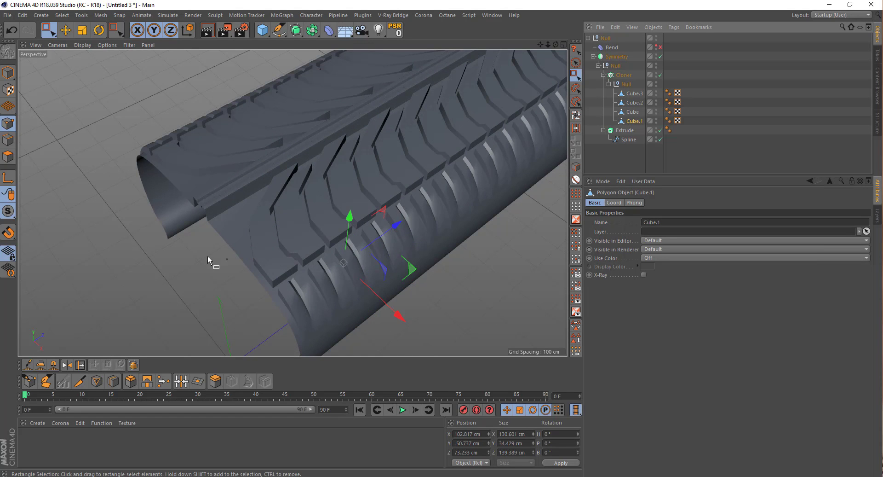
mouse_move(208, 255)
left_mouse_down("alt")
mouse_move(308, 186)
mouse_move(286, 162)
mouse_move(295, 168)
left_mouse_up("alt")
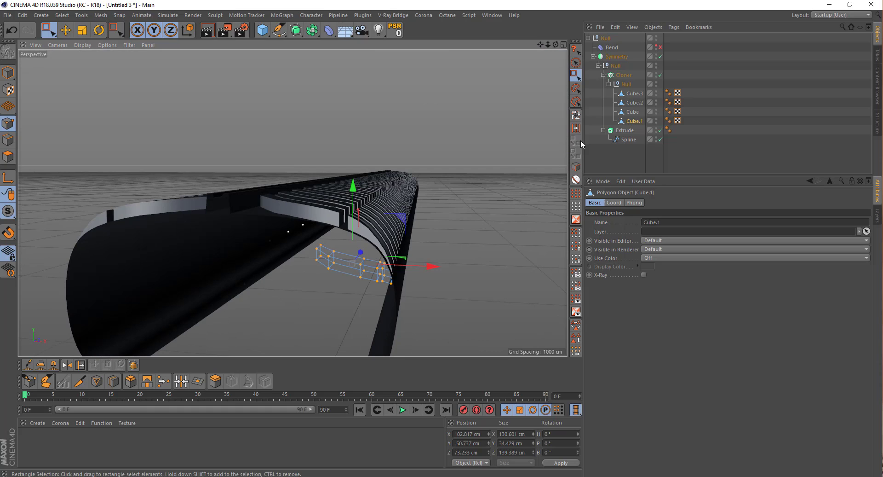
left_click(633, 112)
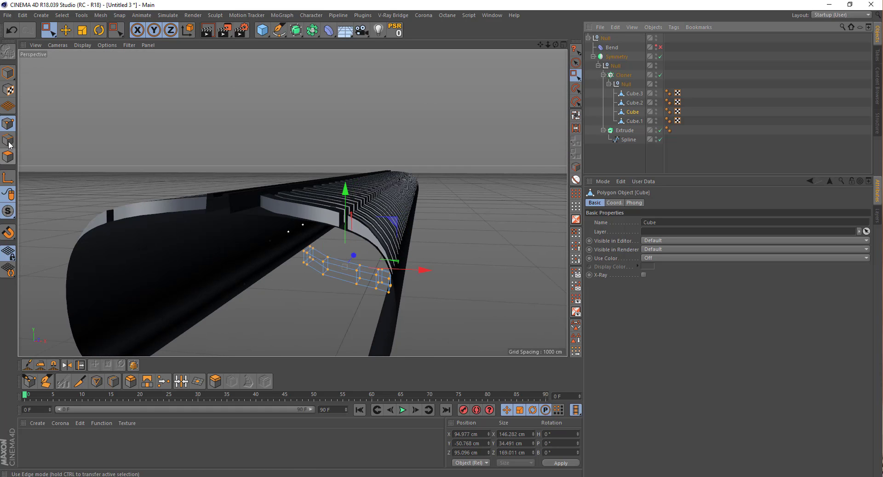
left_click(8, 157)
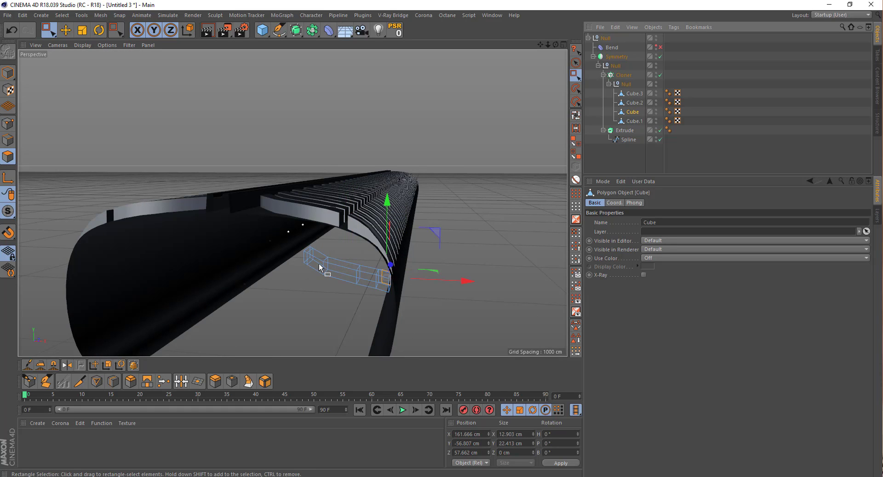
scroll(319, 263, "up", 2)
scroll(311, 251, "up", 3)
scroll(327, 219, "up", 3)
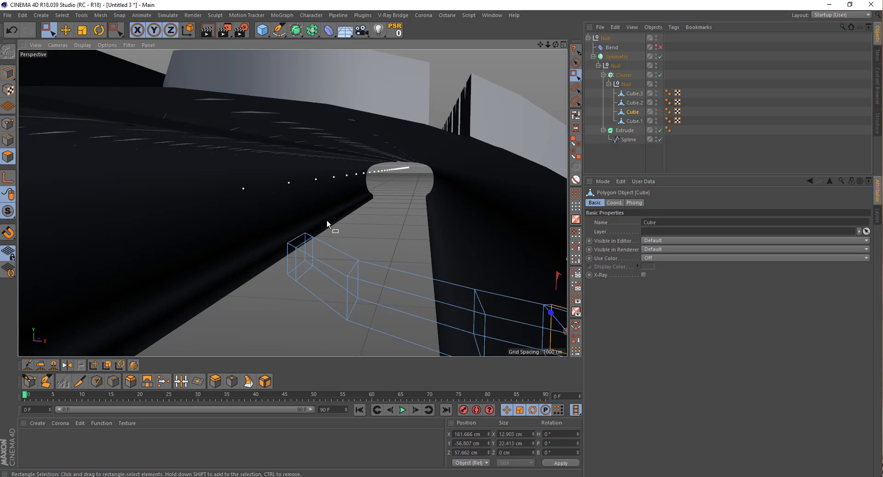
left_click(299, 271)
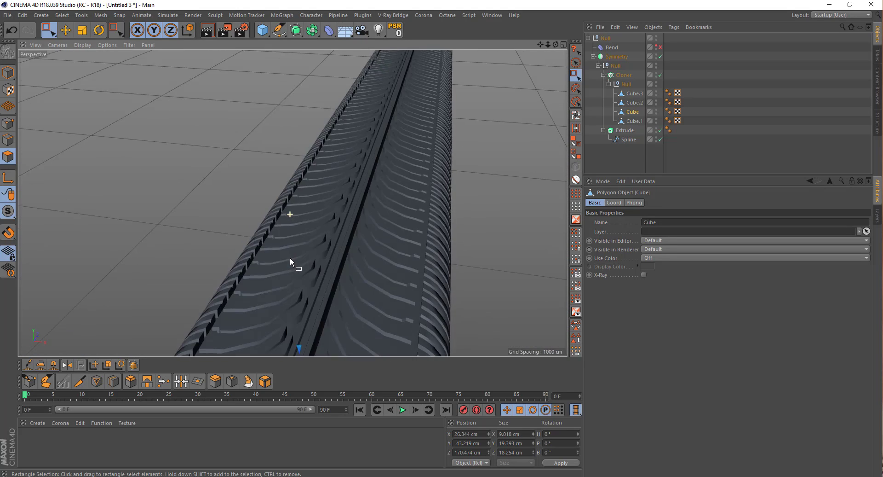
- Extrude the Cube's end face outward a few centimetres in the Top view
middle_click(296, 252)
middle_click(345, 177)
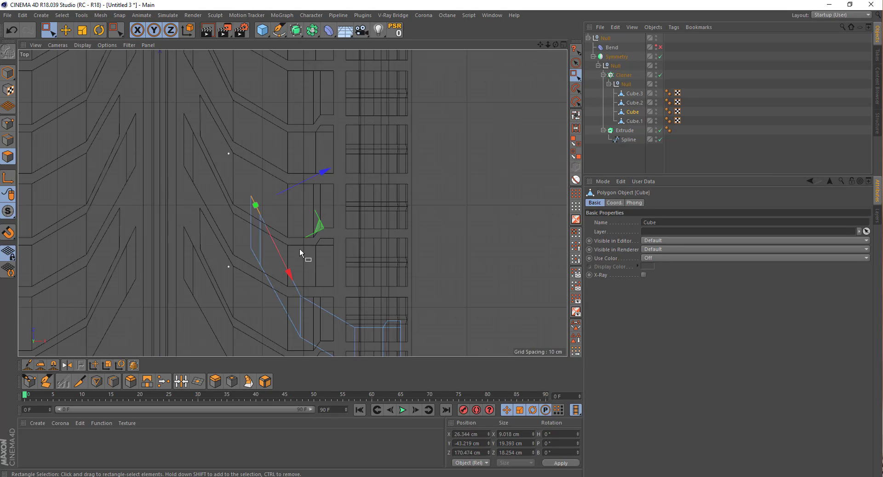
left_click(215, 381)
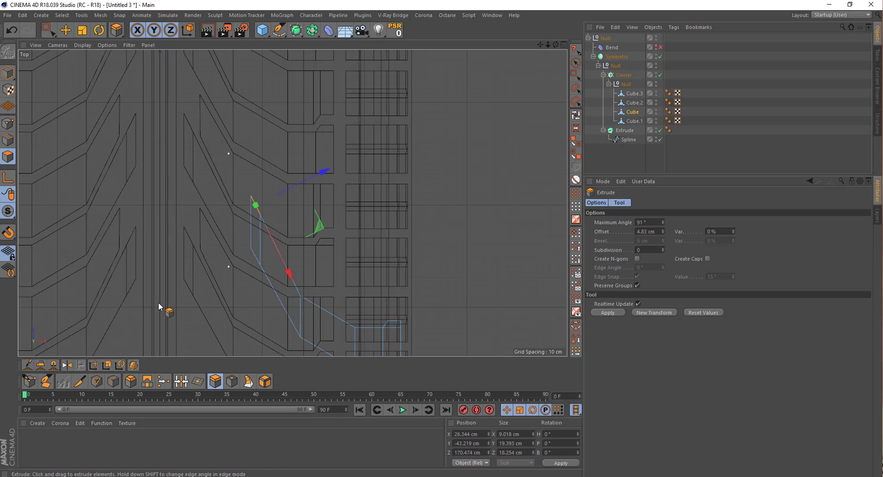
left_click_drag(159, 300, 172, 301)
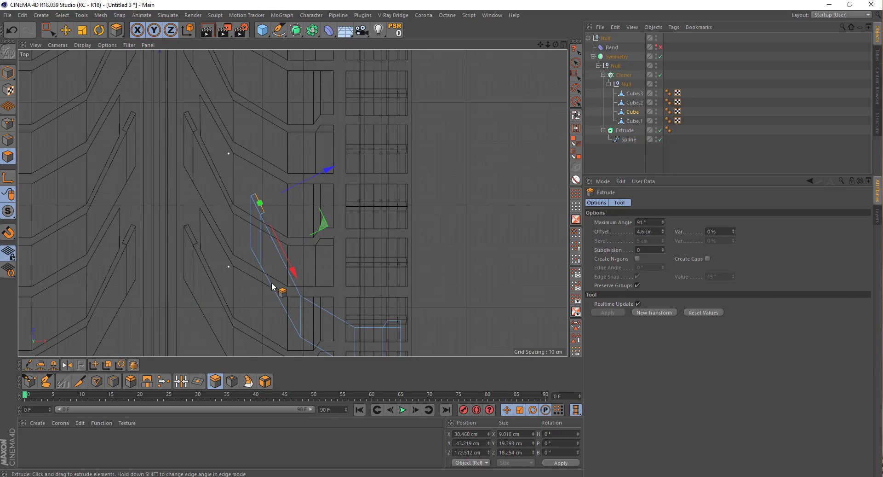
key("space")
left_click_drag(290, 265, 253, 202)
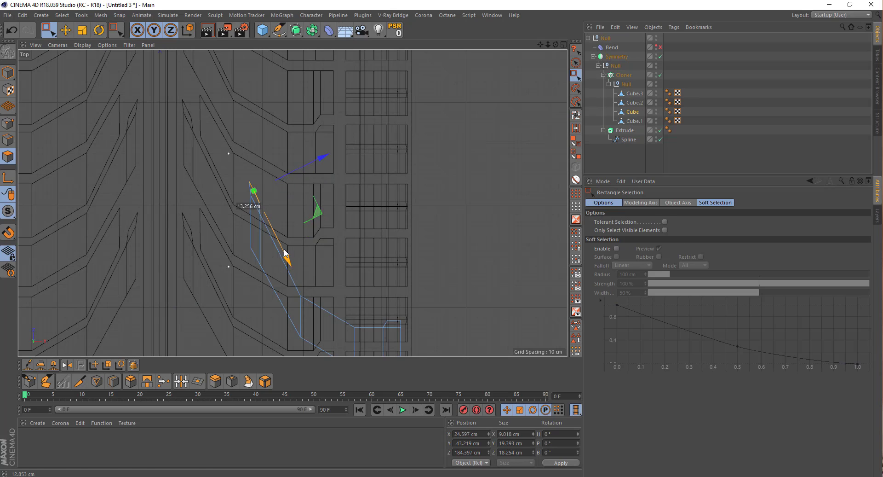
- Move the extruded face up toward the neighbouring tread line
scroll(261, 180, "up", 2)
scroll(261, 180, "up", 2)
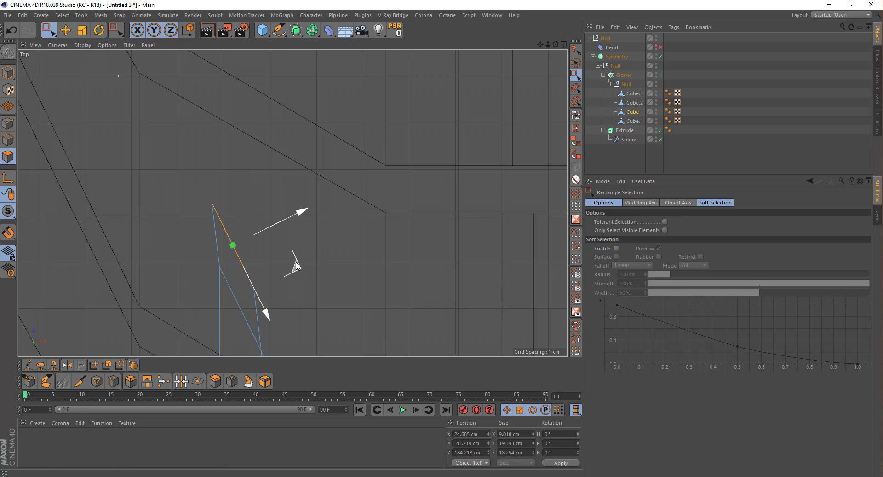
mouse_move(296, 266)
left_mouse_down()
mouse_move(311, 234)
mouse_move(304, 219)
left_mouse_up()
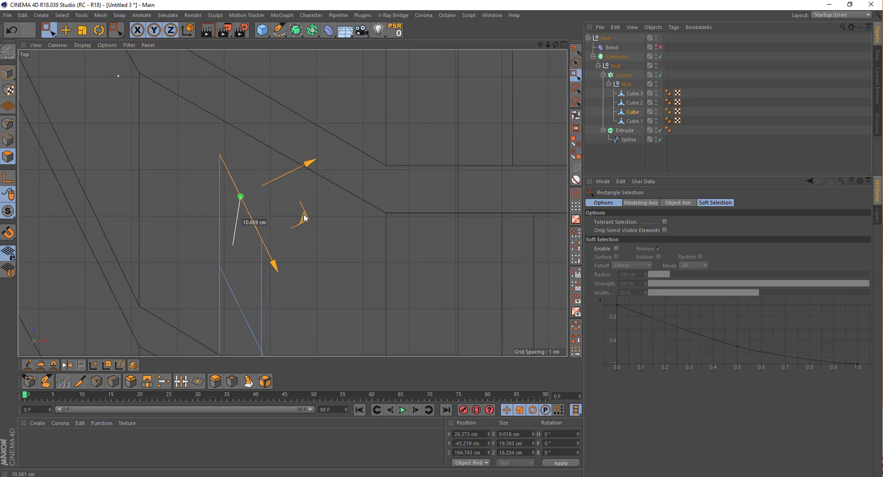
scroll(305, 218, "down", 3)
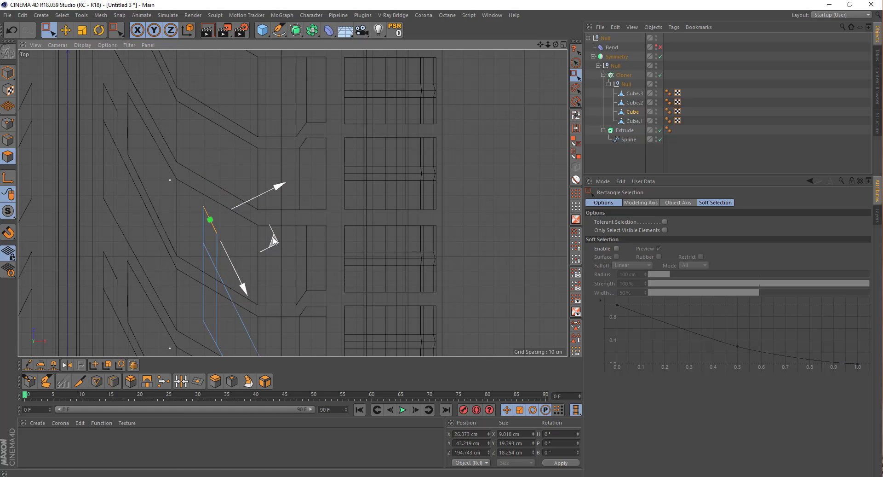
left_click_drag(276, 241, 276, 217)
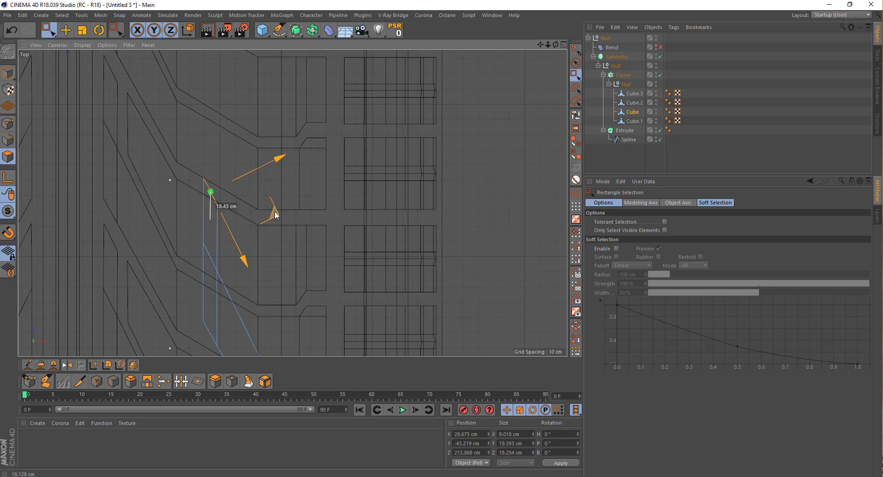
left_click_drag(275, 214, 274, 213)
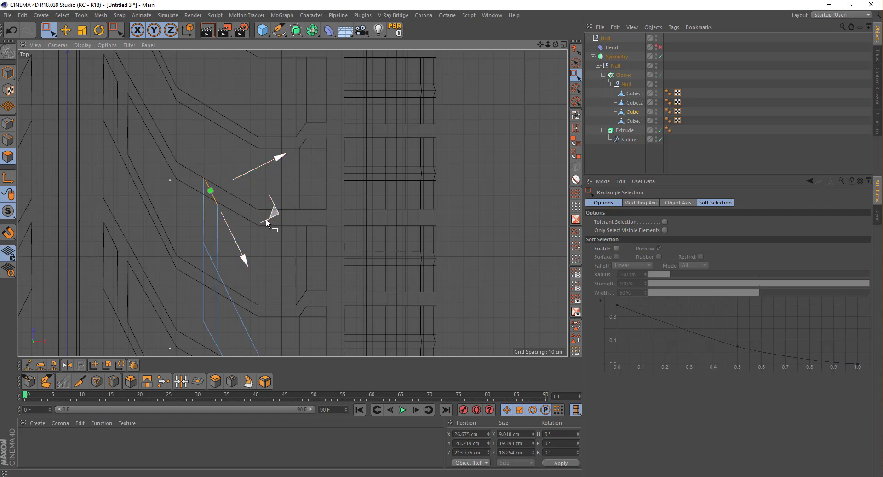
- Nudge the extruded corner to X 26.373 cm, Z 215.879 cm to meet the tread edge
scroll(193, 252, "up", 3)
scroll(194, 252, "up", 2)
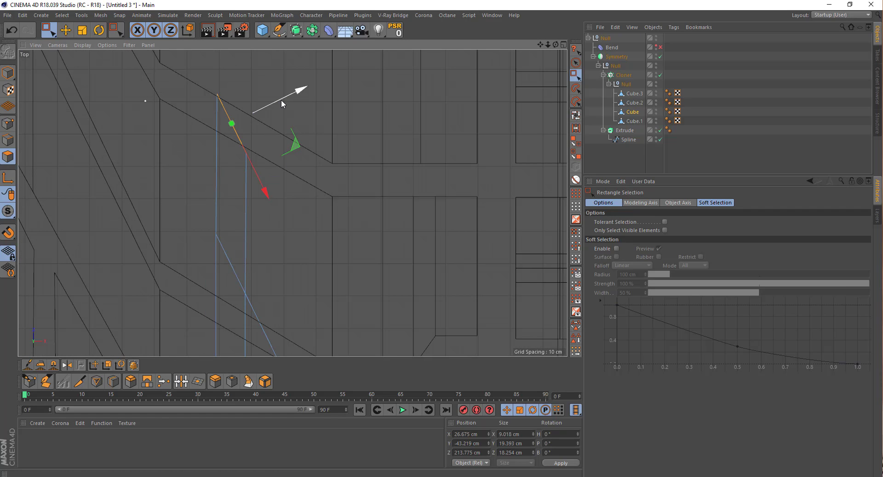
left_click_drag(282, 103, 279, 99)
scroll(279, 125, "down", 3)
scroll(279, 124, "down", 3)
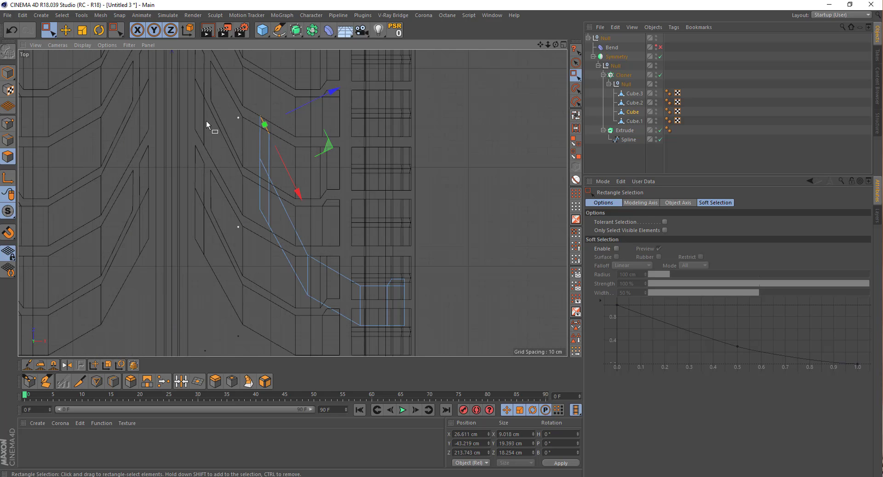
scroll(265, 125, "up", 2)
scroll(264, 134, "up", 3)
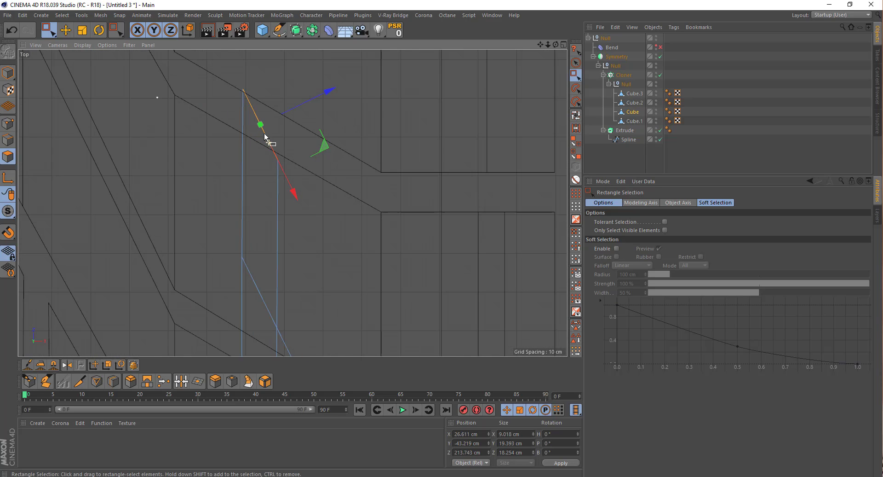
left_click_drag(325, 150, 325, 142)
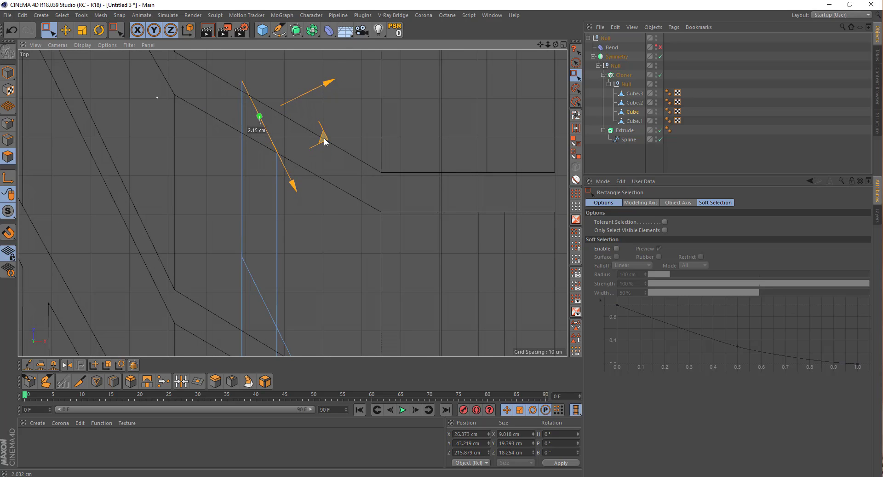
scroll(322, 143, "down", 3)
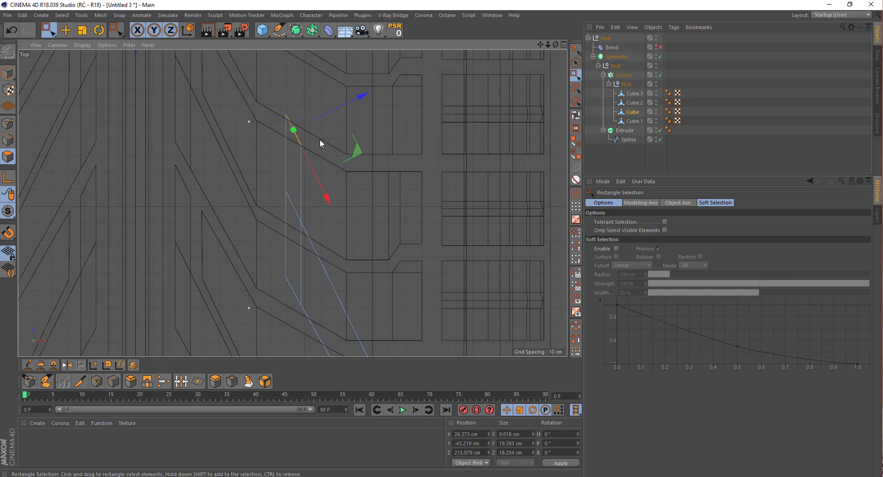
middle_click(222, 152)
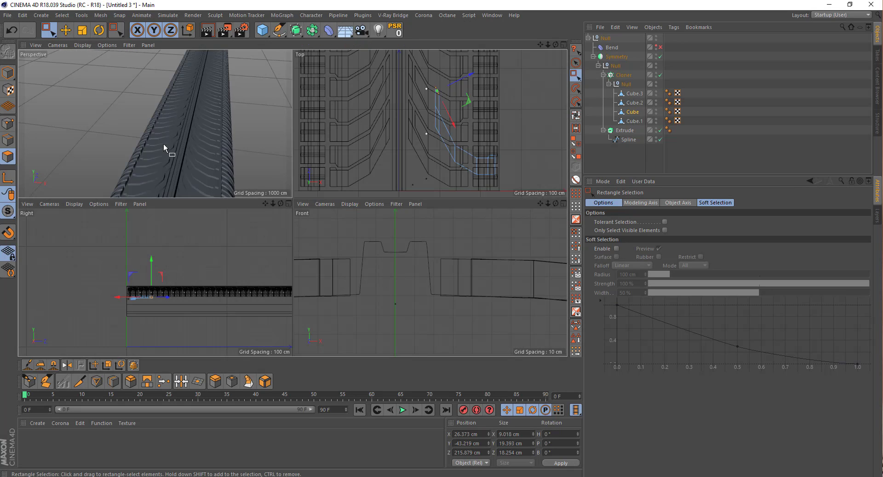
- Collapse the tread group under Symmetry and re-enable Bend to curl the strip into a ring
middle_click(165, 148)
mouse_move(366, 230)
left_mouse_down("alt")
mouse_move(353, 296)
mouse_move(255, 228)
mouse_move(211, 220)
mouse_move(229, 240)
left_mouse_up("alt")
scroll(221, 229, "up", 3)
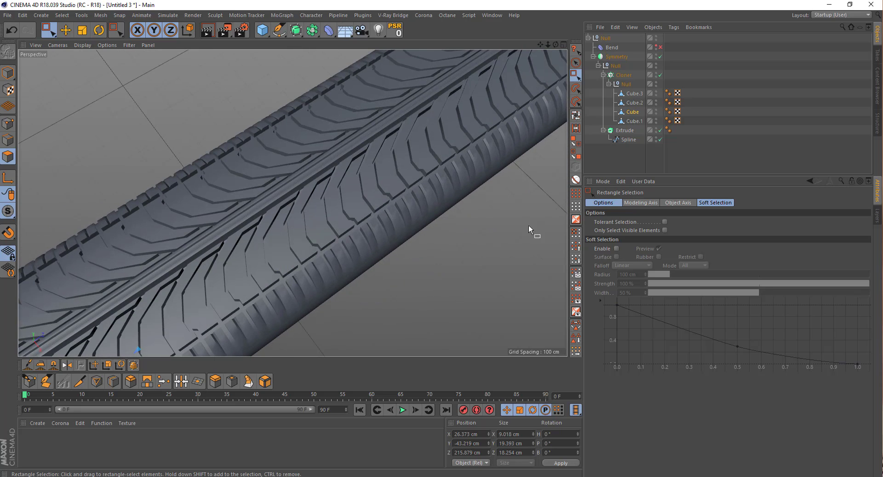
left_click(617, 164)
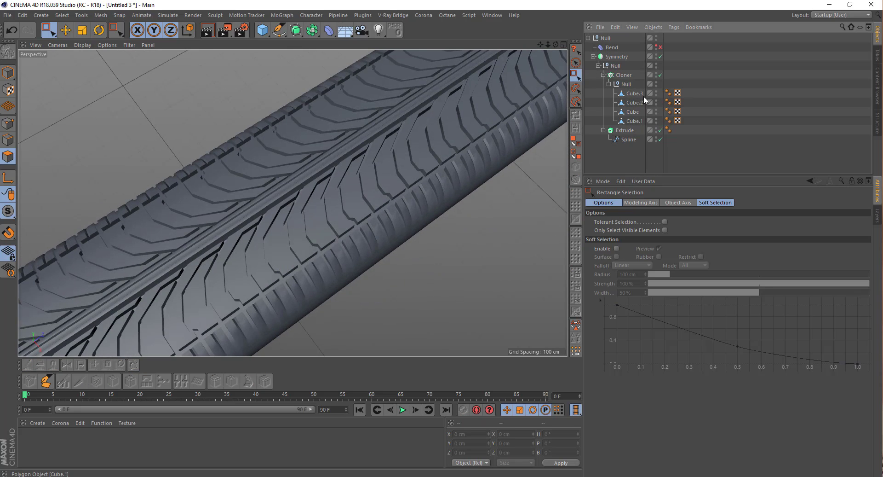
left_click(599, 66)
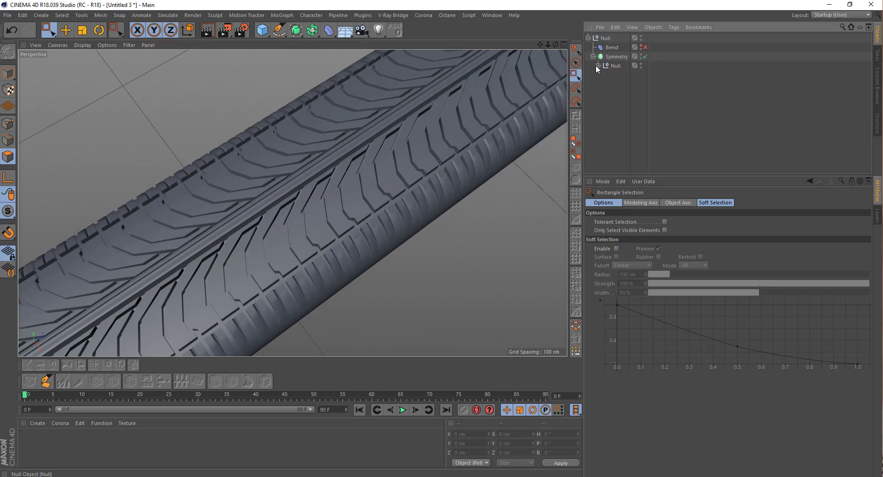
left_click(646, 48)
mouse_move(354, 144)
left_mouse_down("alt")
mouse_move(206, 115)
mouse_move(195, 102)
mouse_move(409, 200)
mouse_move(302, 187)
mouse_move(295, 171)
mouse_move(345, 154)
mouse_move(341, 189)
mouse_move(211, 184)
mouse_move(278, 101)
mouse_move(296, 95)
mouse_move(277, 184)
mouse_move(251, 189)
mouse_move(296, 186)
mouse_move(306, 203)
mouse_move(235, 189)
mouse_move(232, 198)
mouse_move(545, 142)
left_mouse_up("alt")
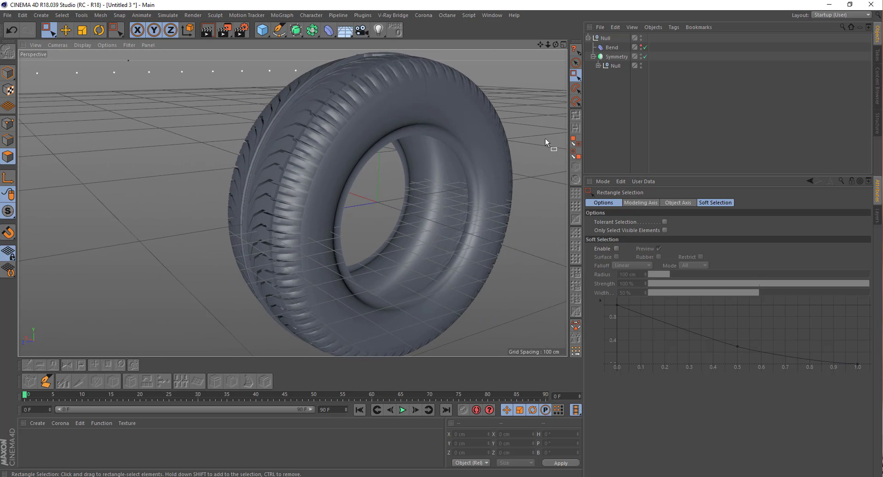
- Copy the Phong tag onto Extrude and give all five Phong tags Angle Limit at 50°
left_click(598, 65)
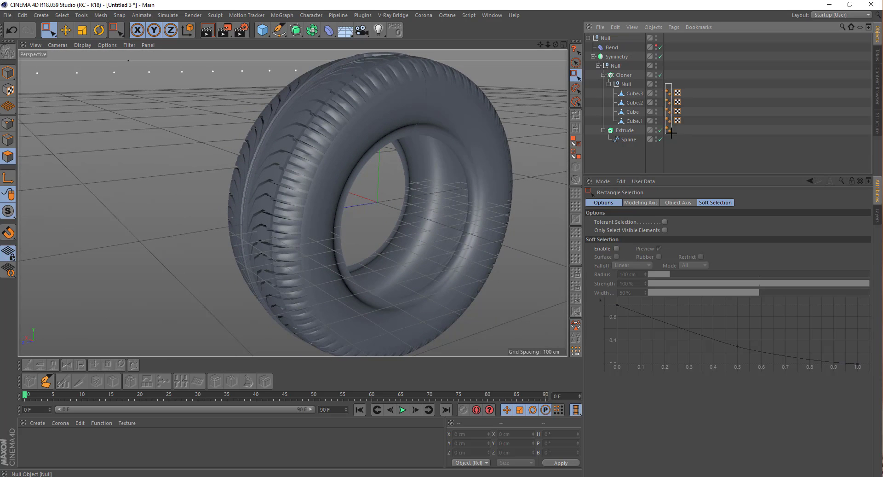
left_click_drag(671, 132, 671, 137)
left_click(638, 221)
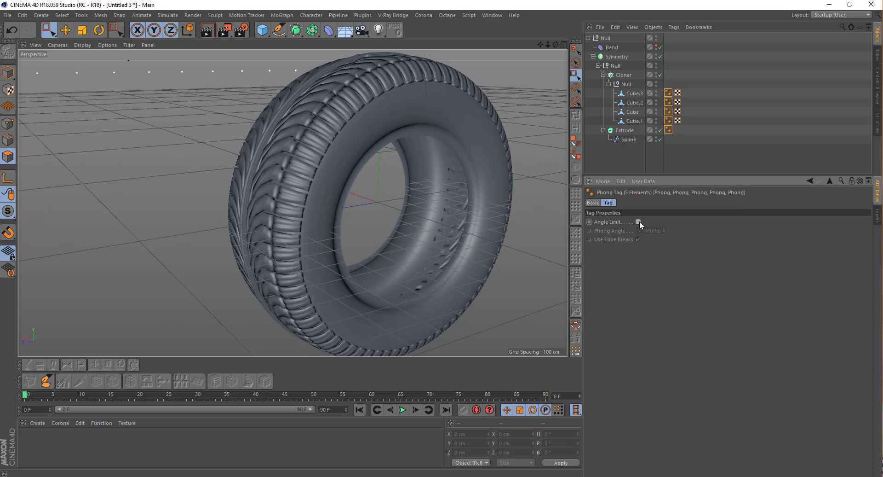
left_click(638, 222)
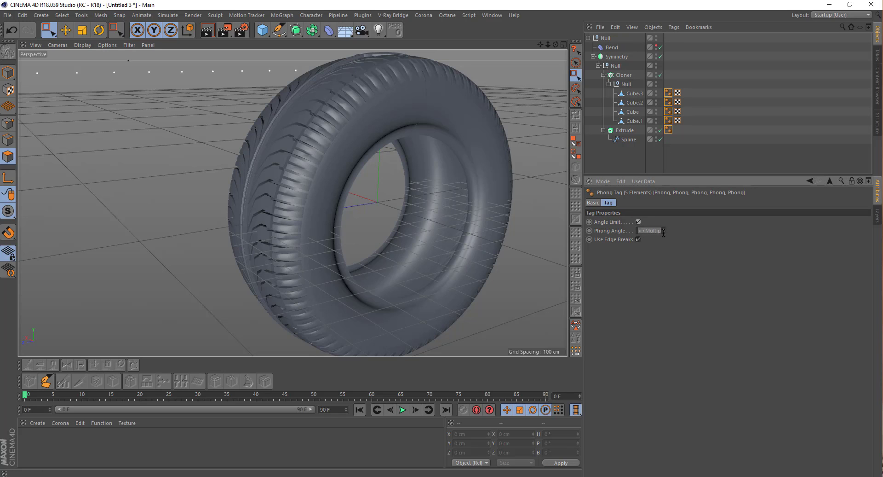
mouse_move(663, 230)
left_mouse_down()
mouse_move(663, 241)
mouse_move(663, 226)
left_mouse_up()
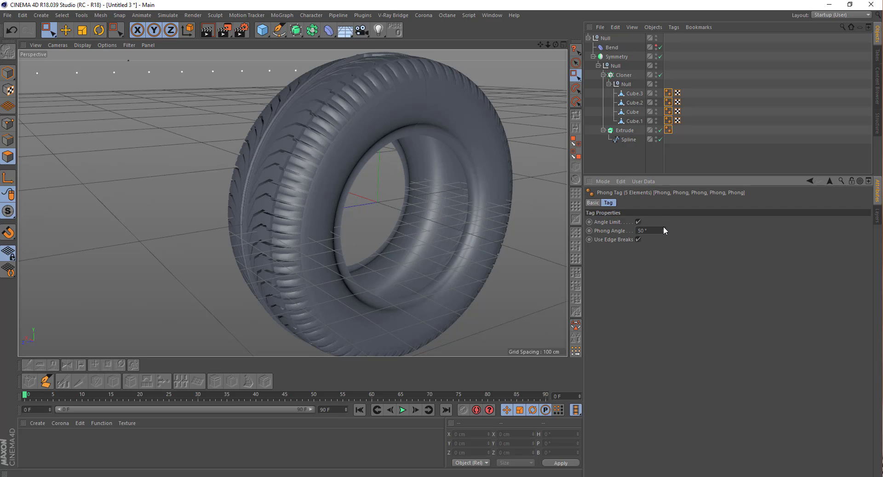
left_click_drag(317, 196, 378, 198, "alt")
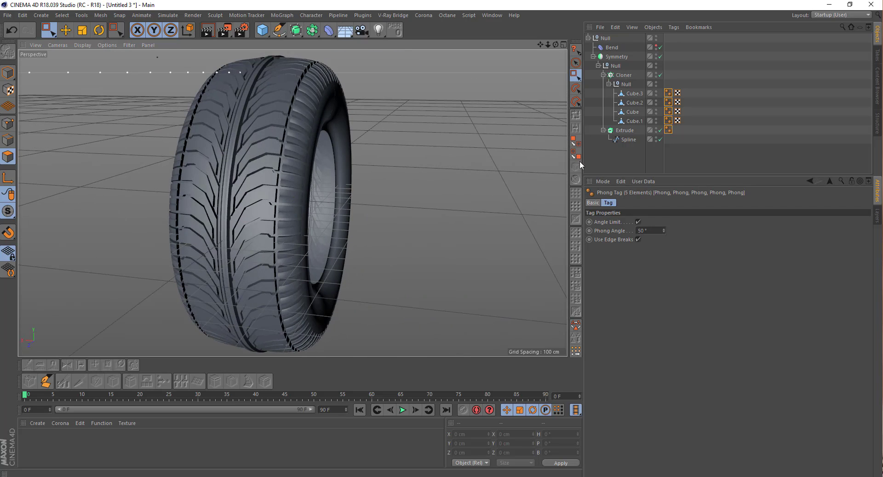
left_click(594, 158)
mouse_move(487, 159)
left_mouse_down("alt")
mouse_move(246, 170)
mouse_move(351, 196)
mouse_move(333, 204)
mouse_move(458, 202)
mouse_move(507, 170)
left_mouse_up("alt")
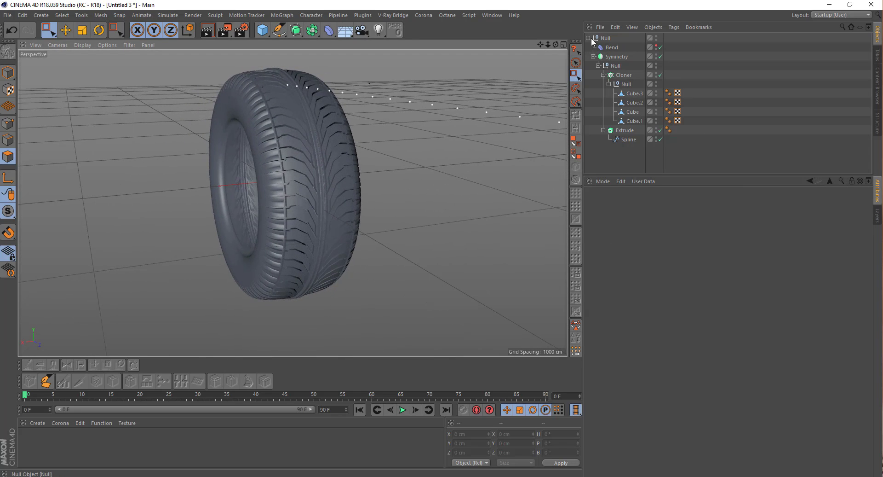